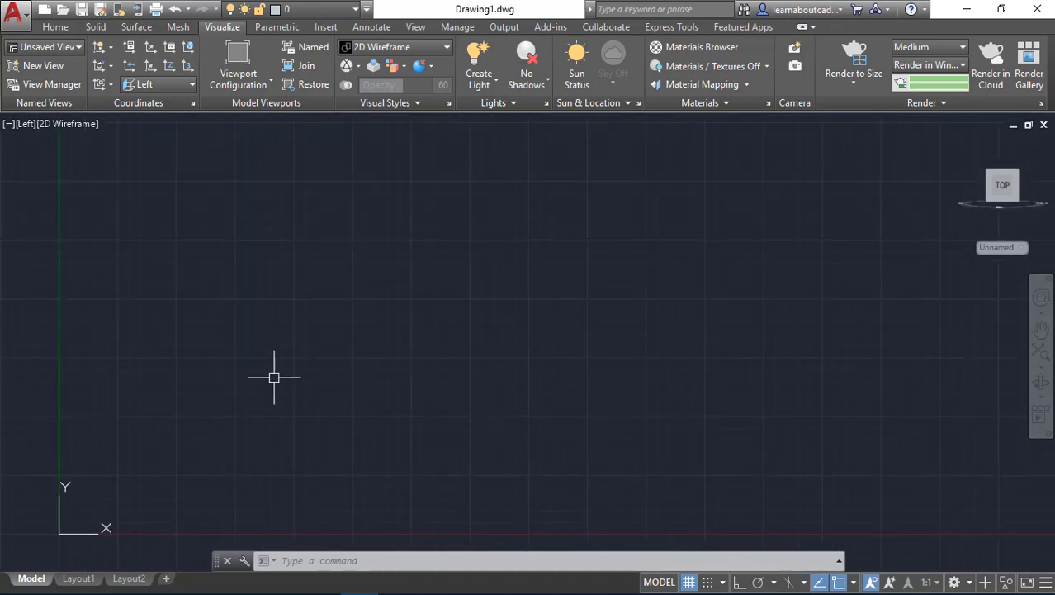
Draw a horizontal line 100 units long to the right with Ortho mode on.
text(l)
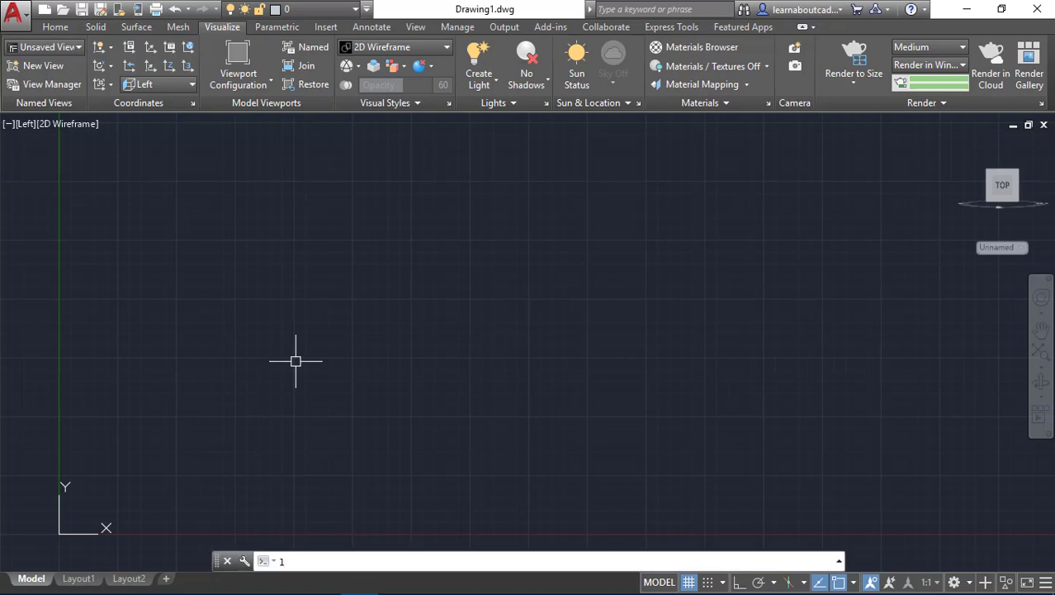
key(Return)
click(263, 272)
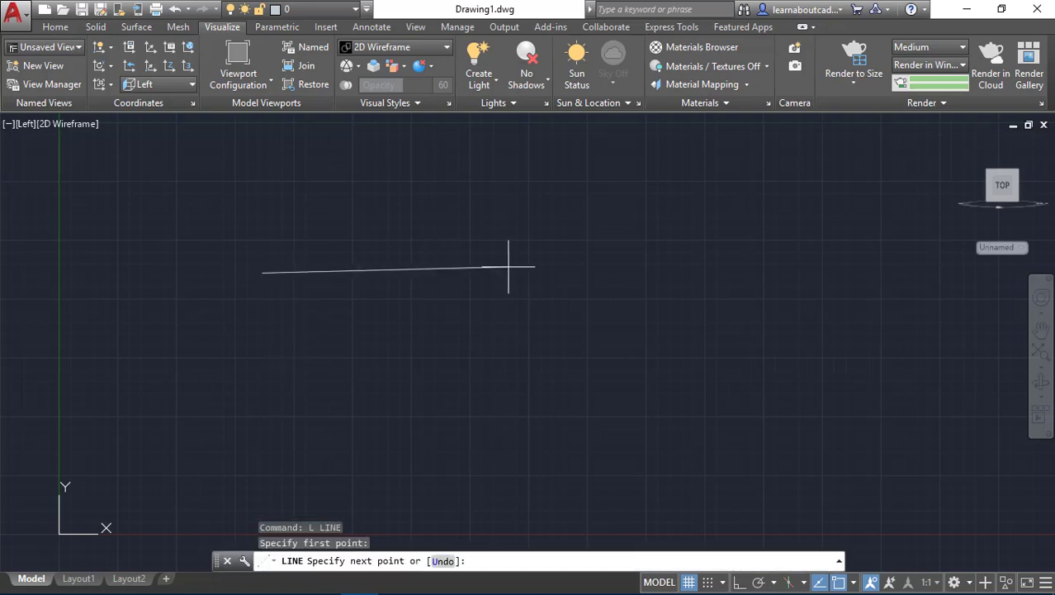
click(741, 583)
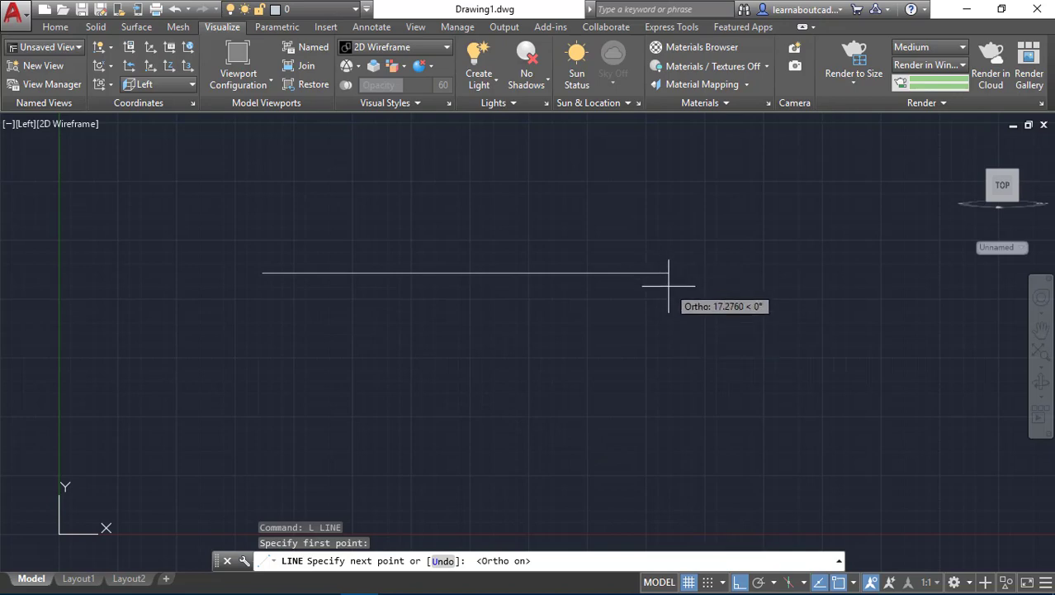
text(100)
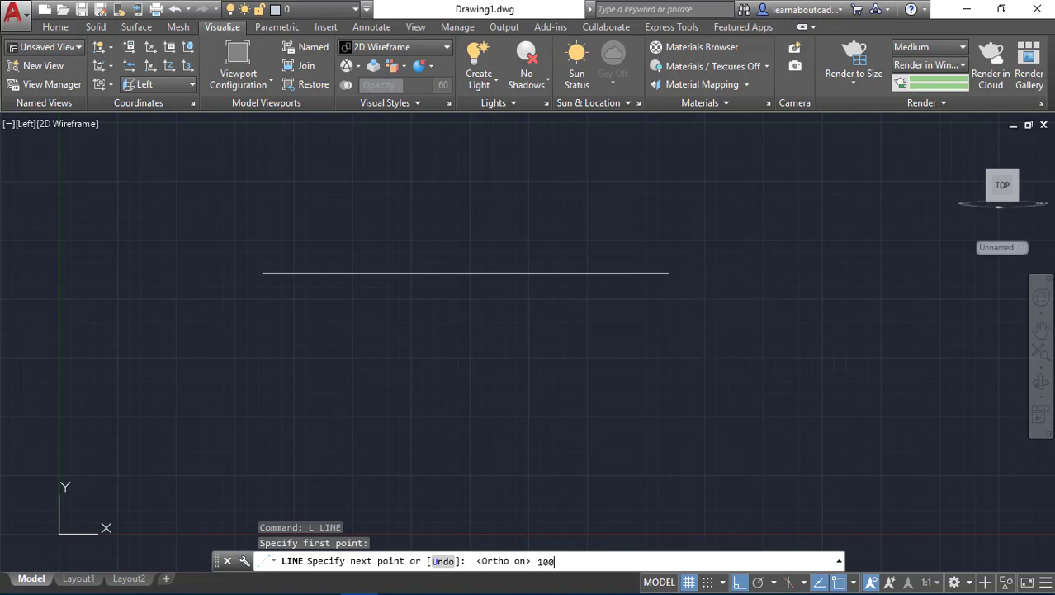
key(Return)
key(Return)
scroll(505, 302, down, 3)
middle_drag(553, 315, 343, 376)
scroll(403, 337, down, 4)
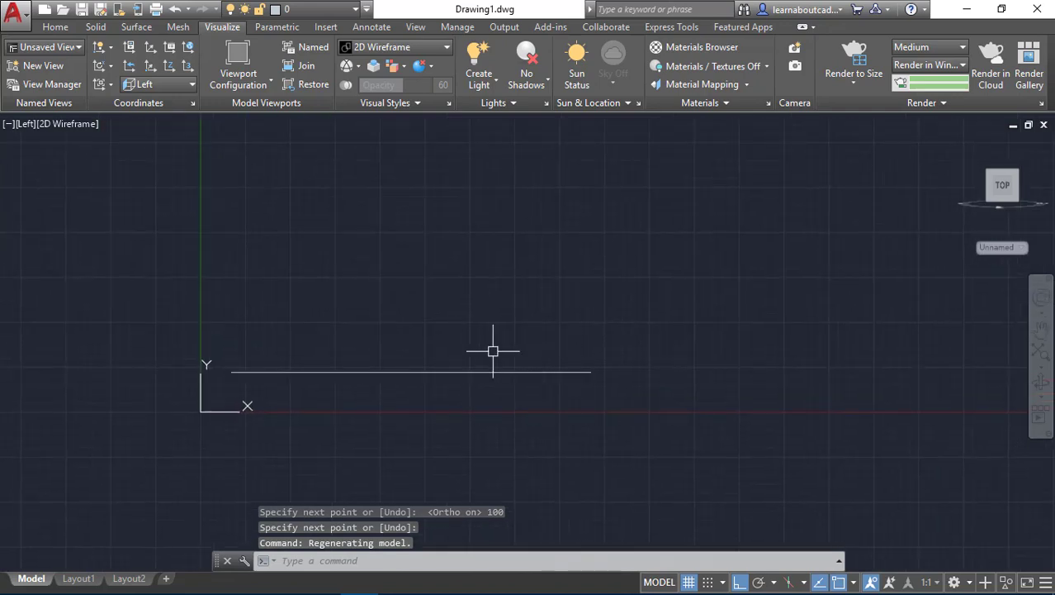
scroll(490, 351, up, 2)
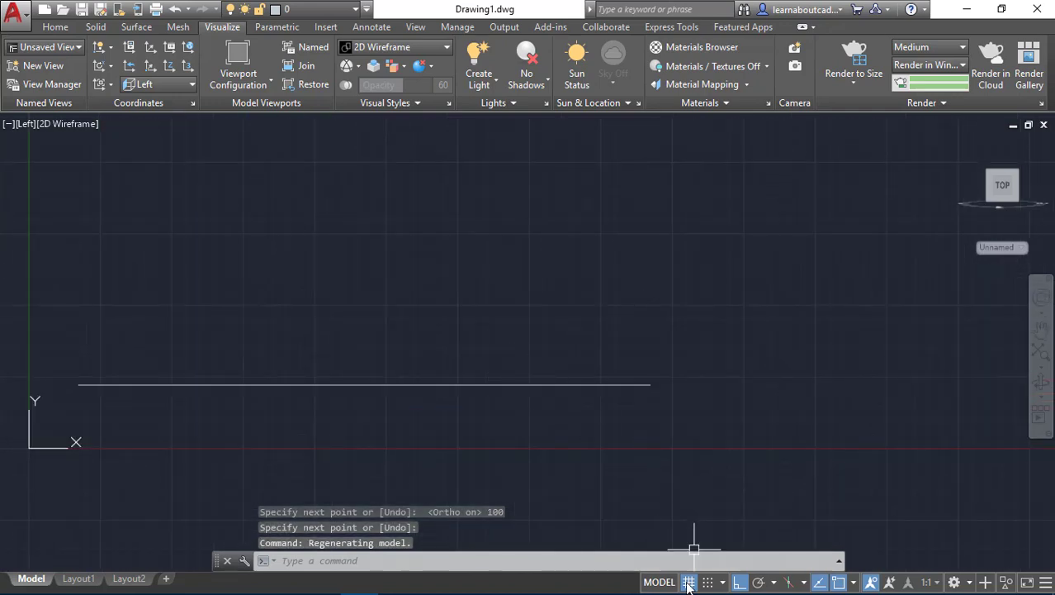
Turn off the grid display and move the line up and to the right, away from the origin.
key(F7)
middle_drag(492, 405, 528, 393)
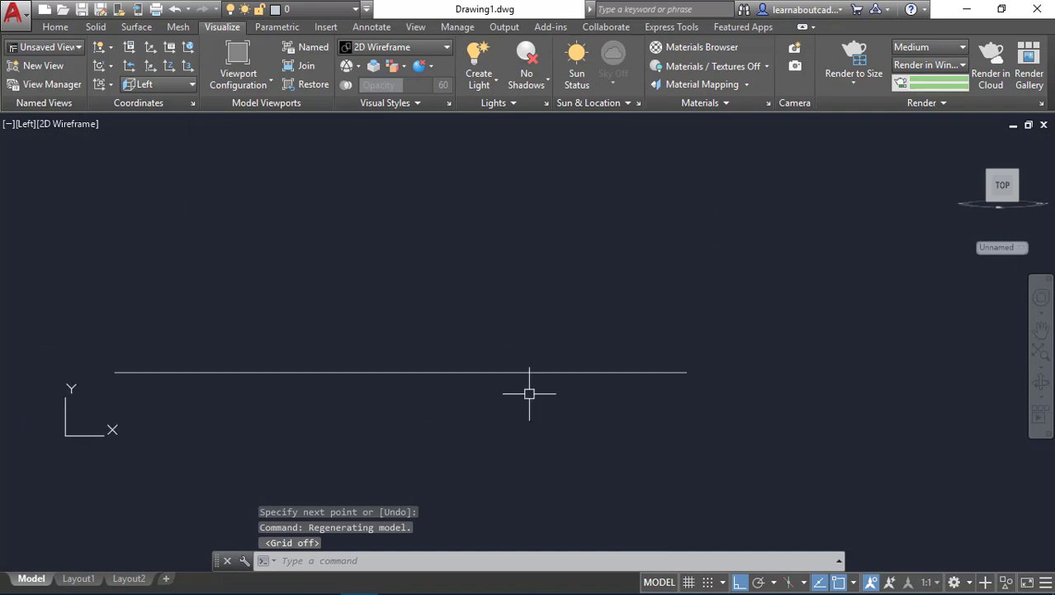
text(m)
key(Return)
click(561, 402)
click(500, 319)
key(Return)
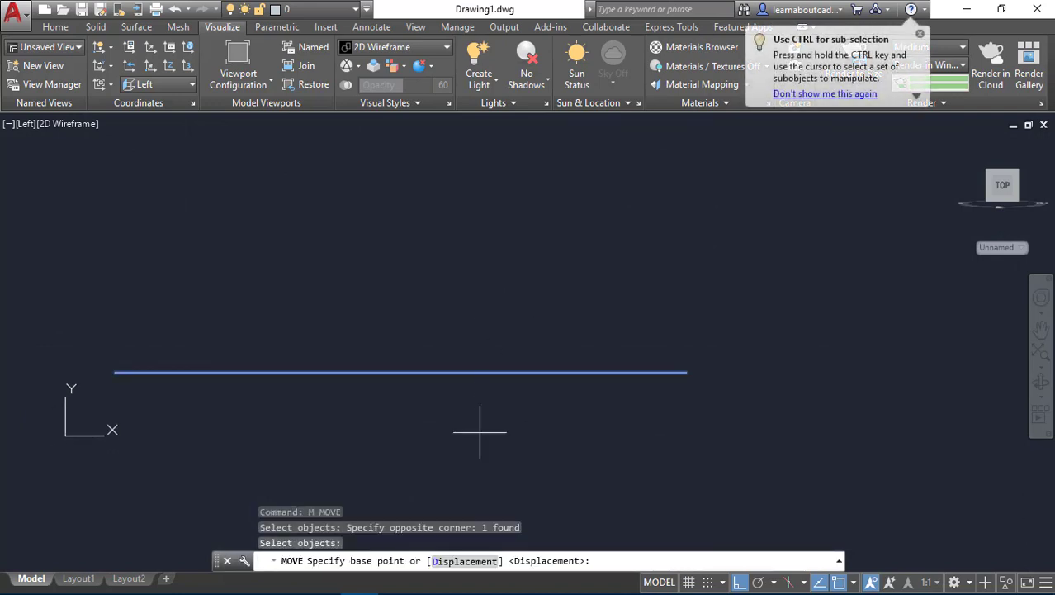
click(480, 431)
key(F8)
click(630, 314)
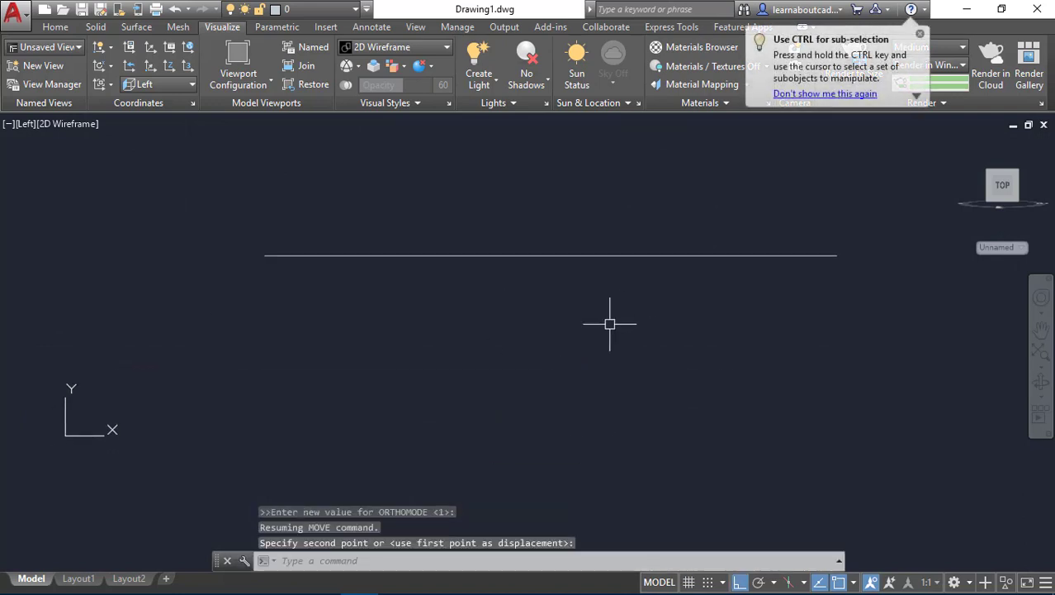
Complete the rectangle with lines from the right endpoint: 70 units down, 100 units left, and back up to the first line's left endpoint.
middle_drag(572, 304, 555, 285)
scroll(549, 281, down, 4)
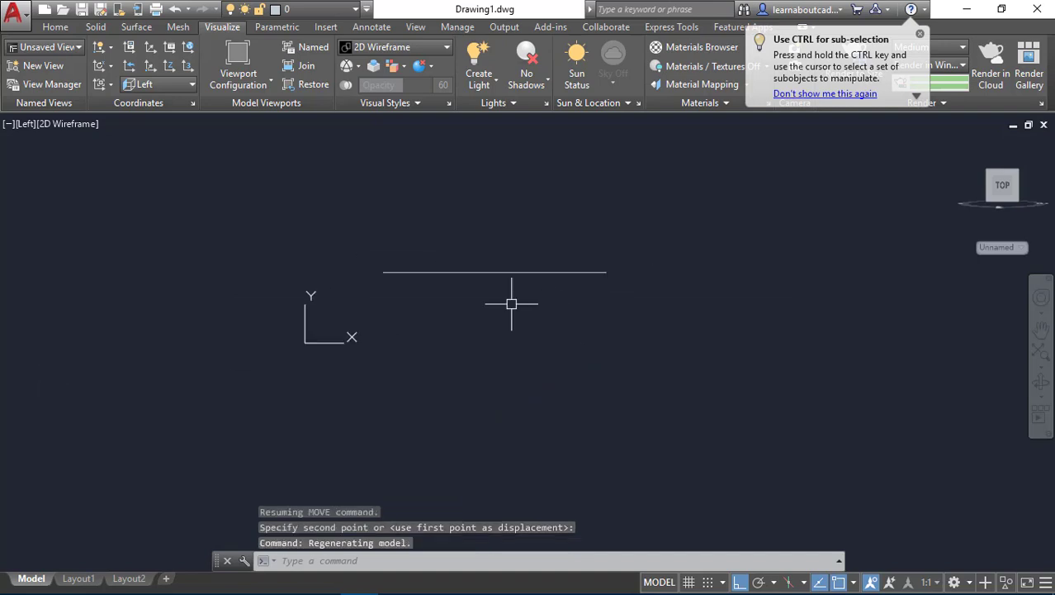
text(l)
key(Return)
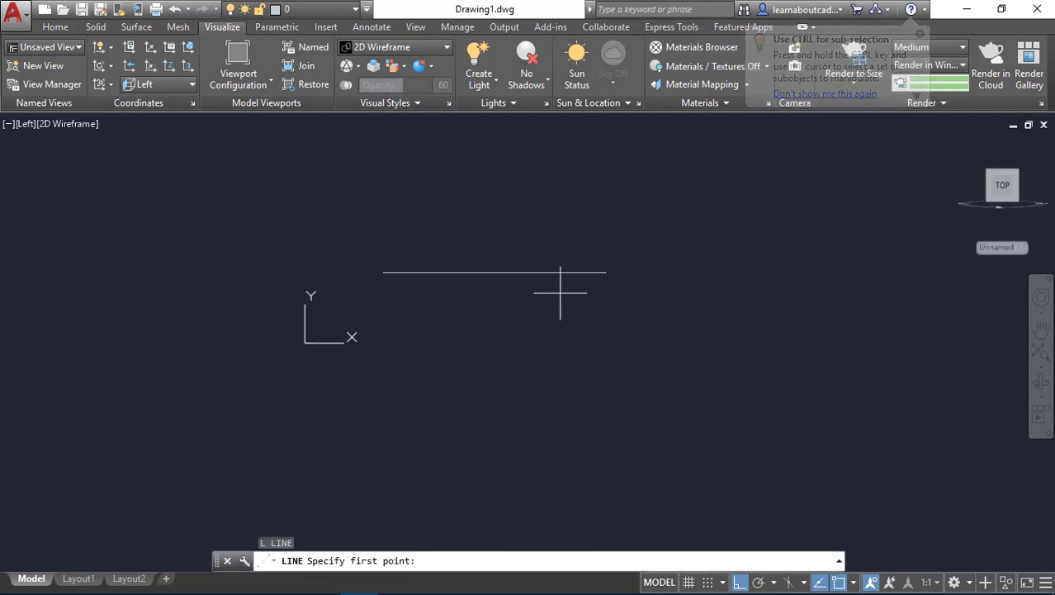
click(606, 271)
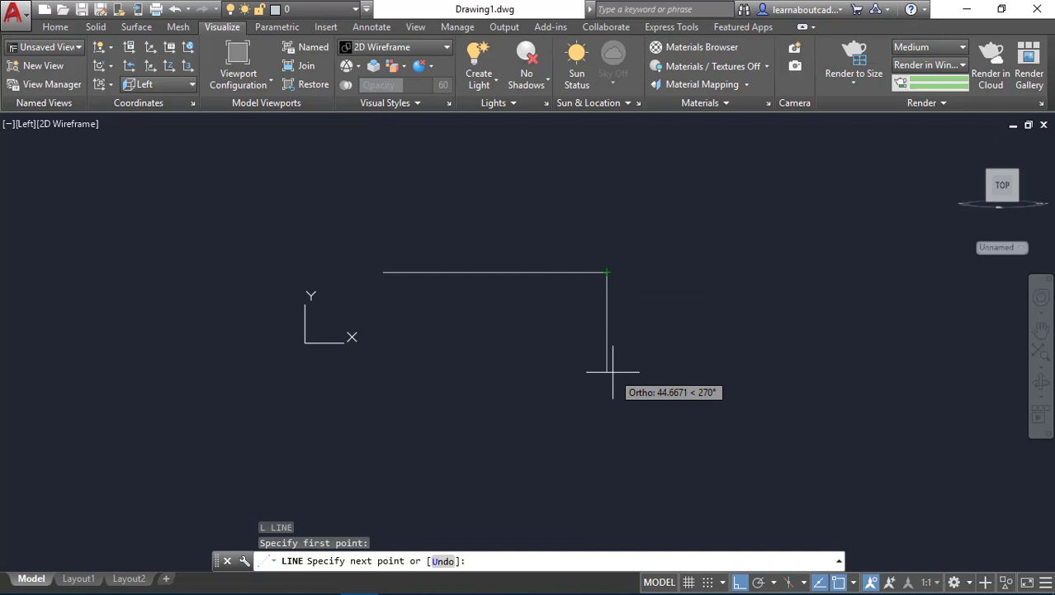
text(7)
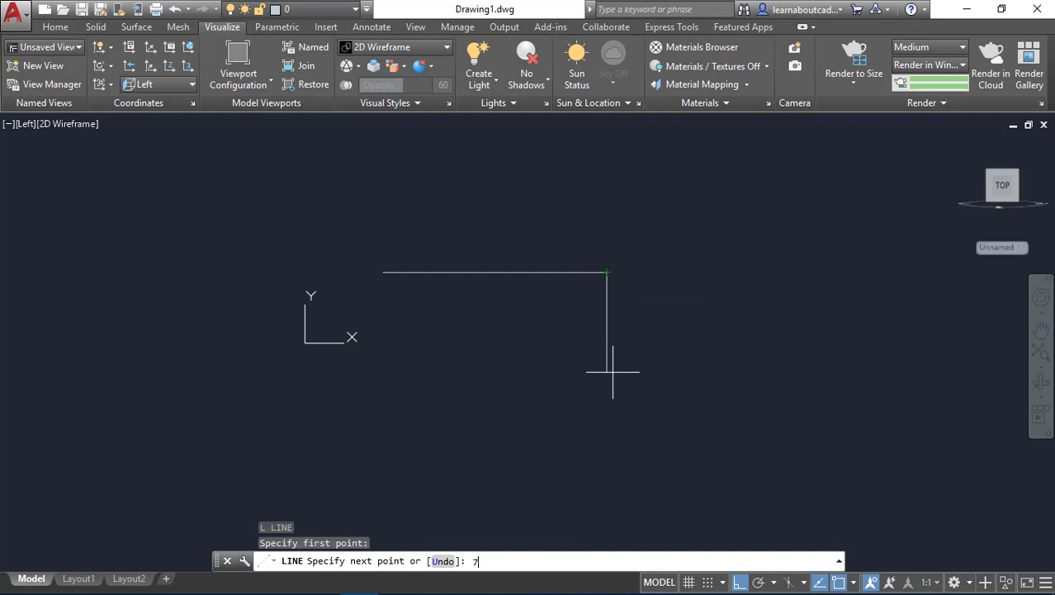
text(0)
key(Return)
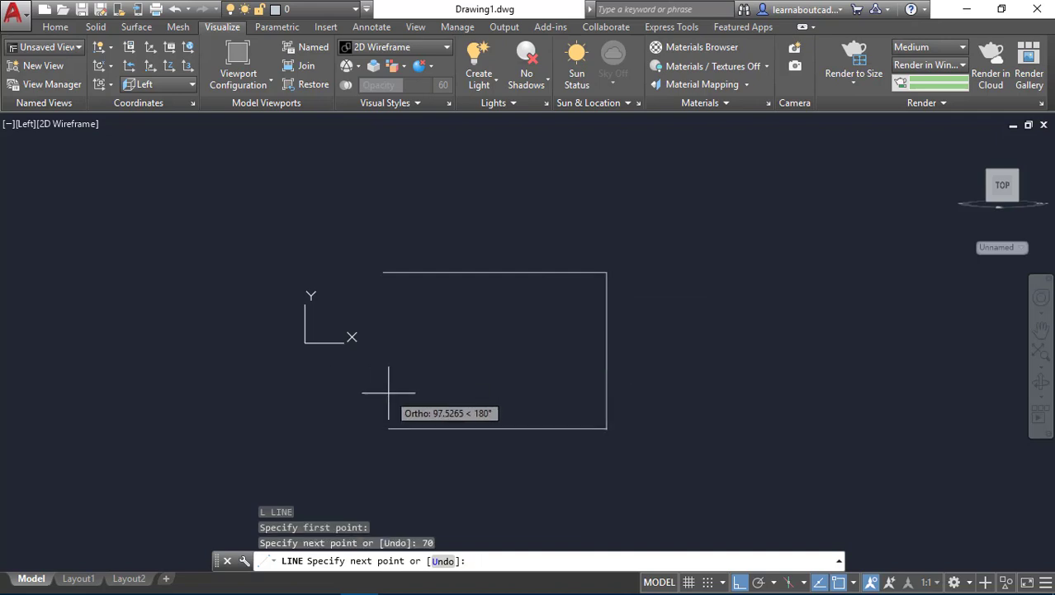
text(100)
key(Return)
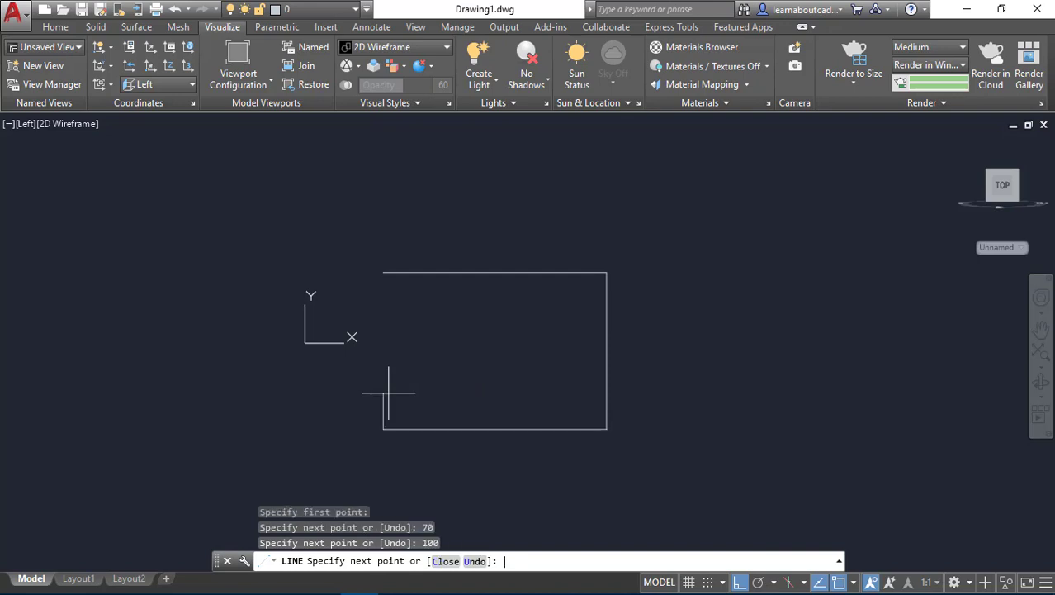
click(384, 272)
key(Return)
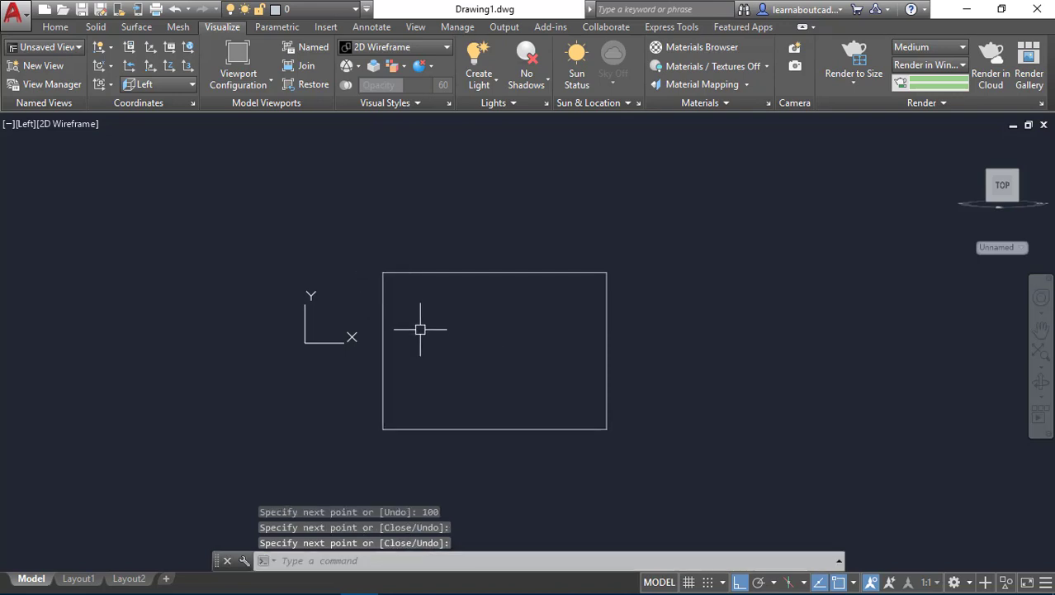
Fillet the rectangle's upper-left corner with a radius of 15.
middle_drag(420, 325, 403, 303)
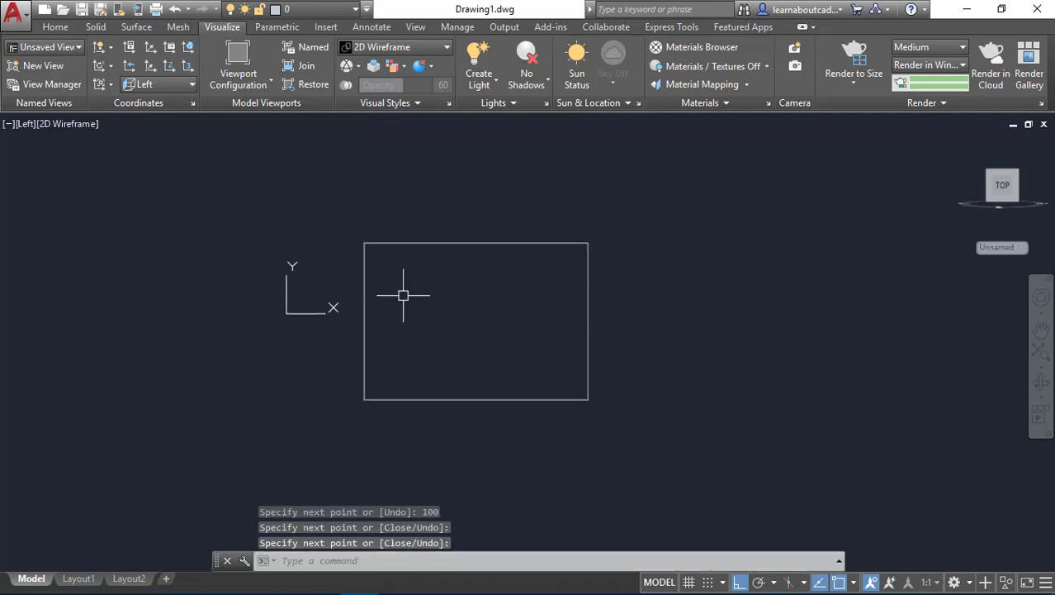
scroll(403, 291, up, 2)
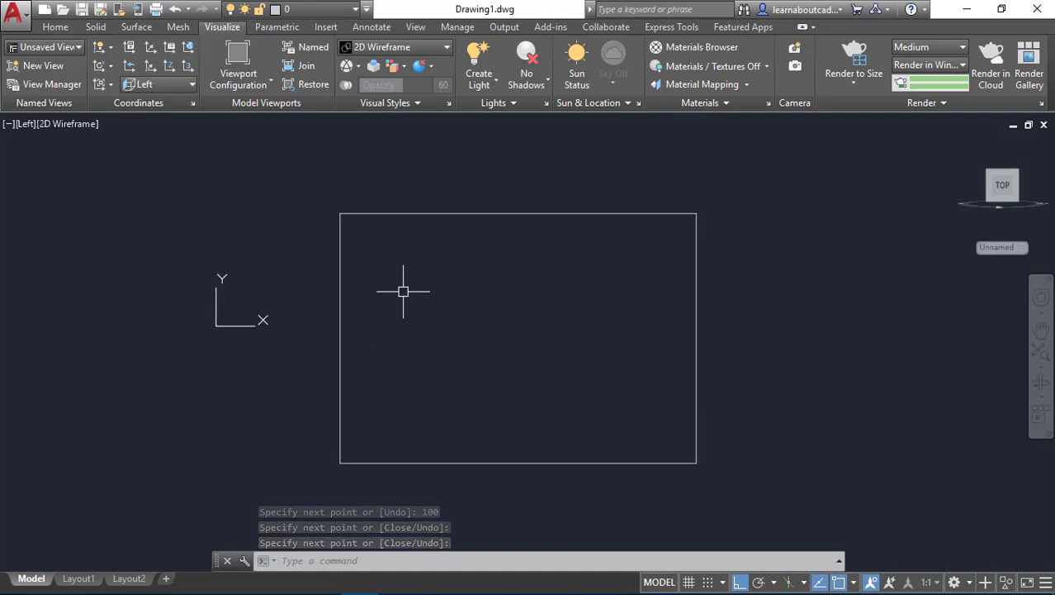
text(f)
key(Return)
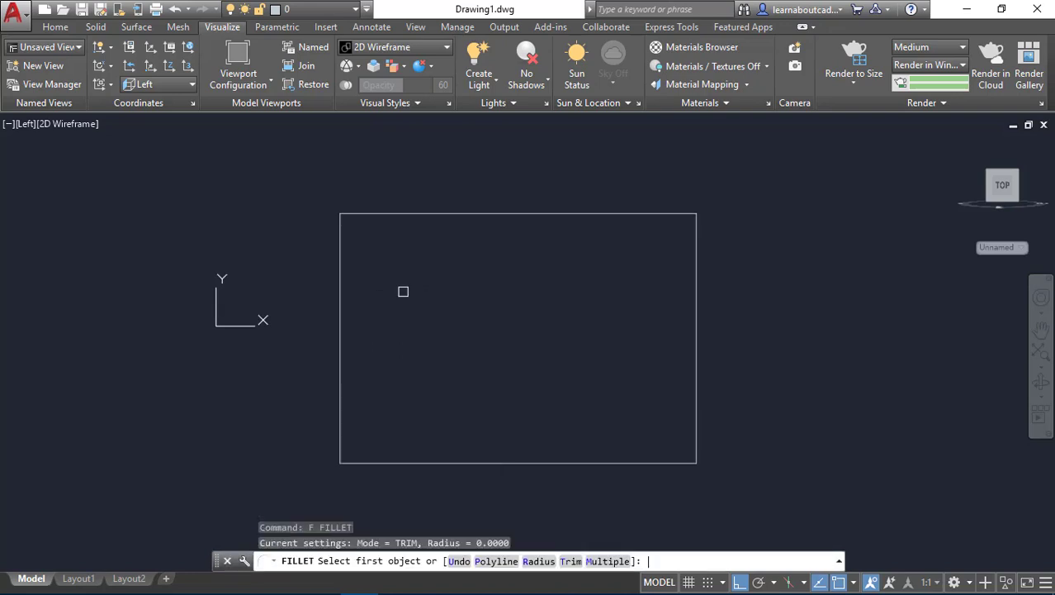
text(r)
key(Return)
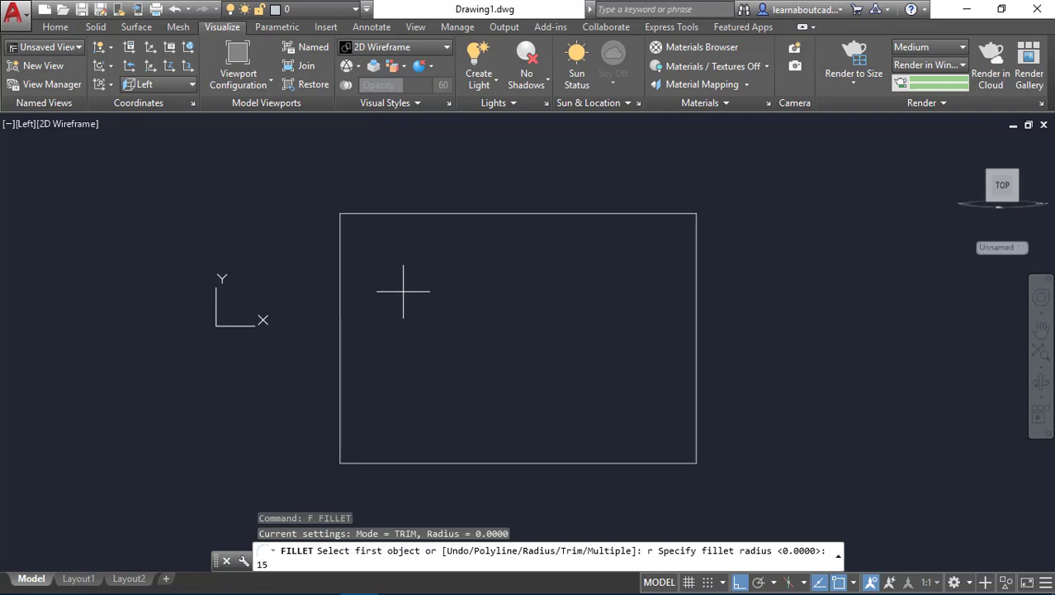
text(15)
key(Return)
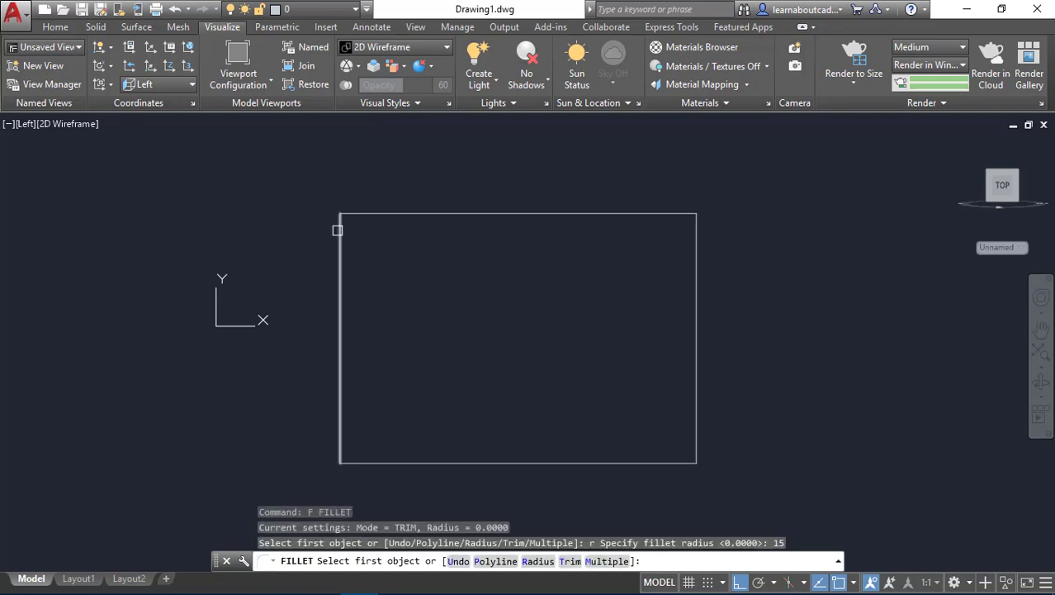
click(341, 231)
click(365, 216)
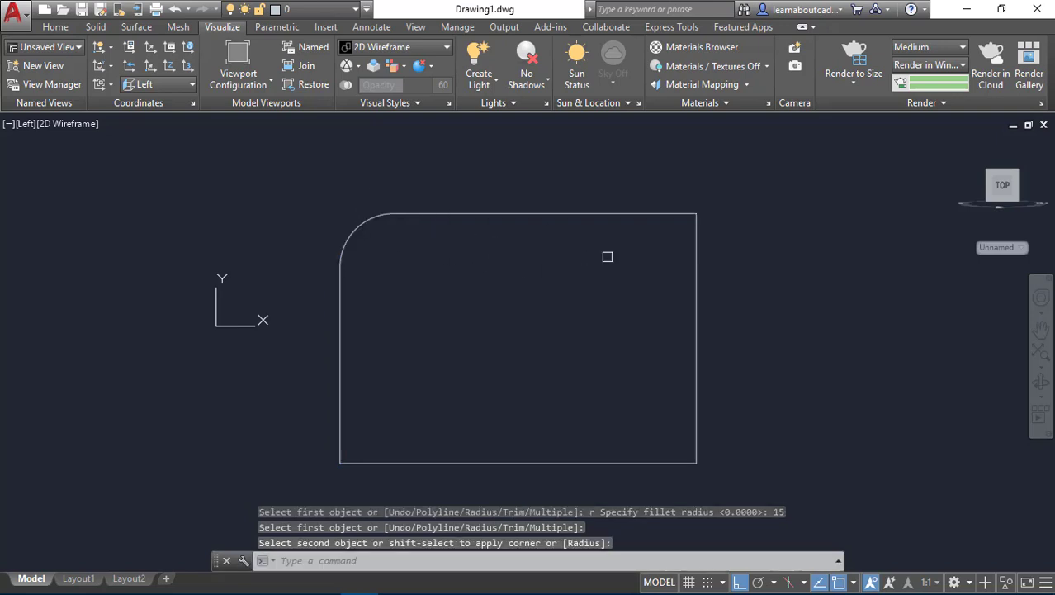
Fillet the rectangle's upper-right, lower-right and lower-left corners with the same radius of 15.
key(Return)
click(695, 260)
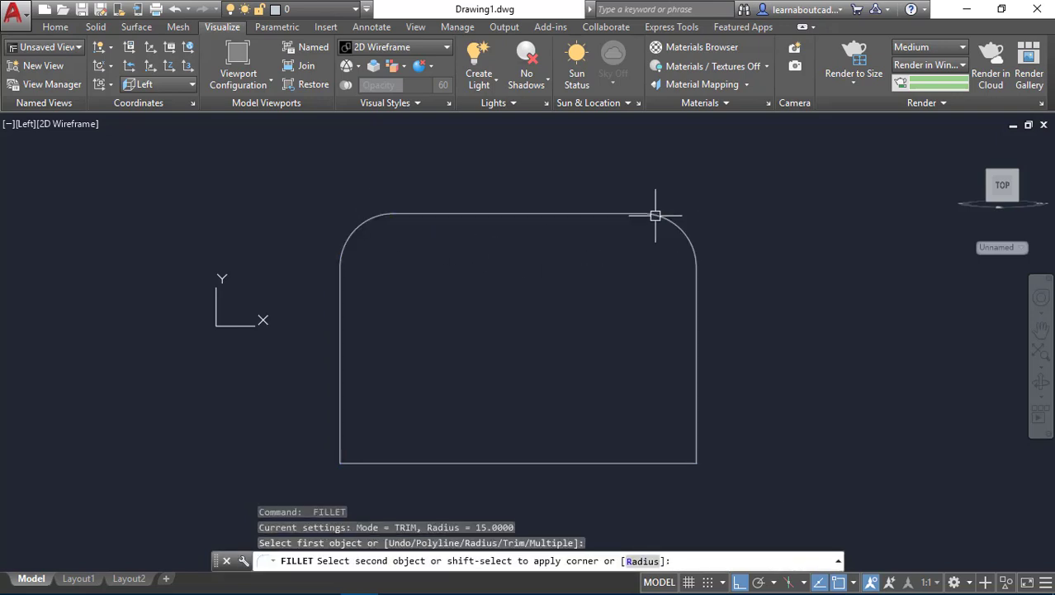
click(657, 213)
key(Return)
click(662, 461)
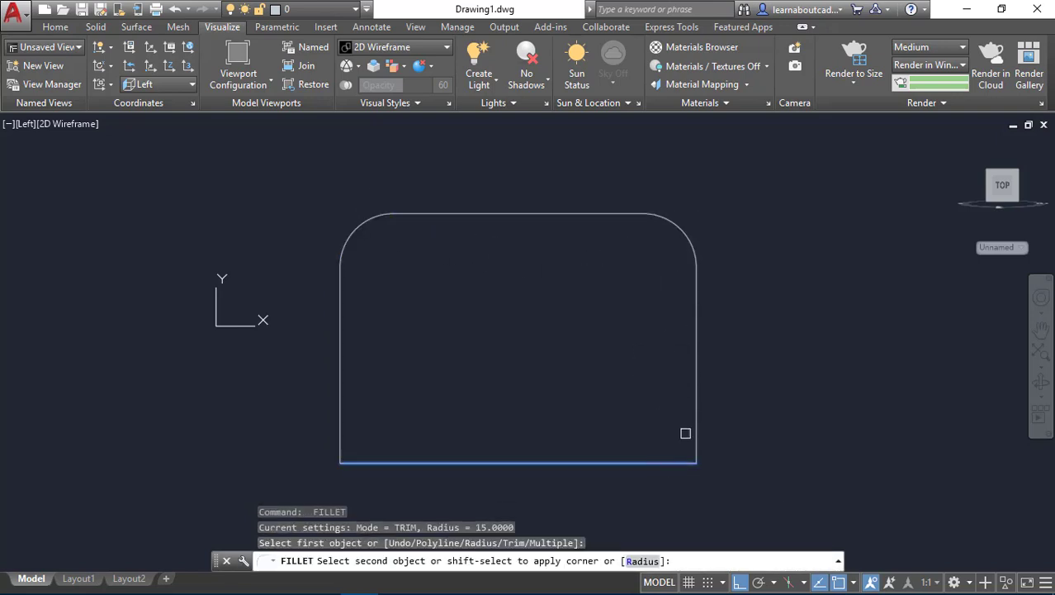
click(694, 422)
key(Return)
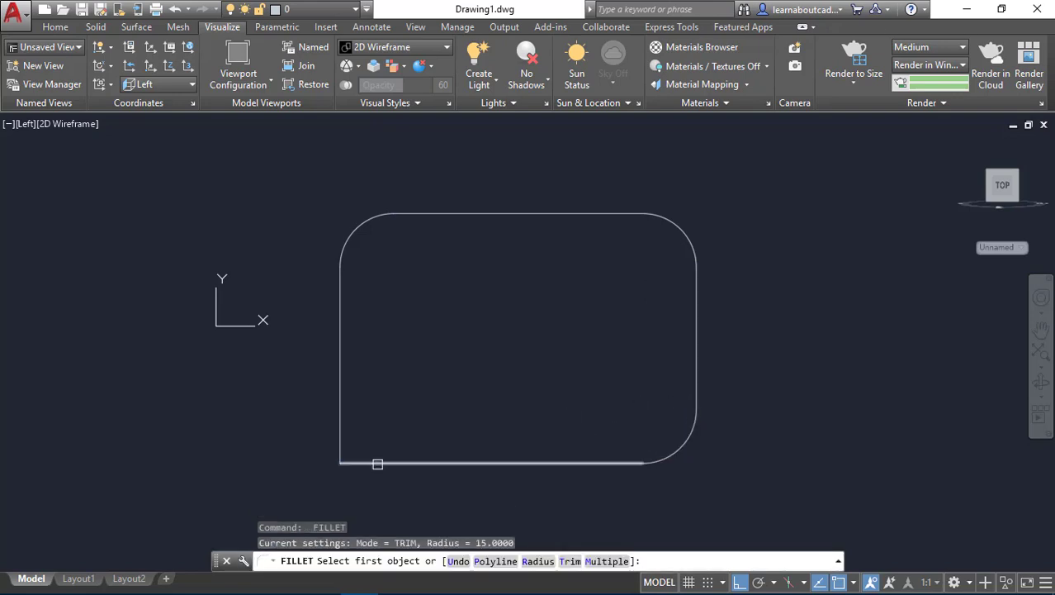
click(377, 462)
click(341, 408)
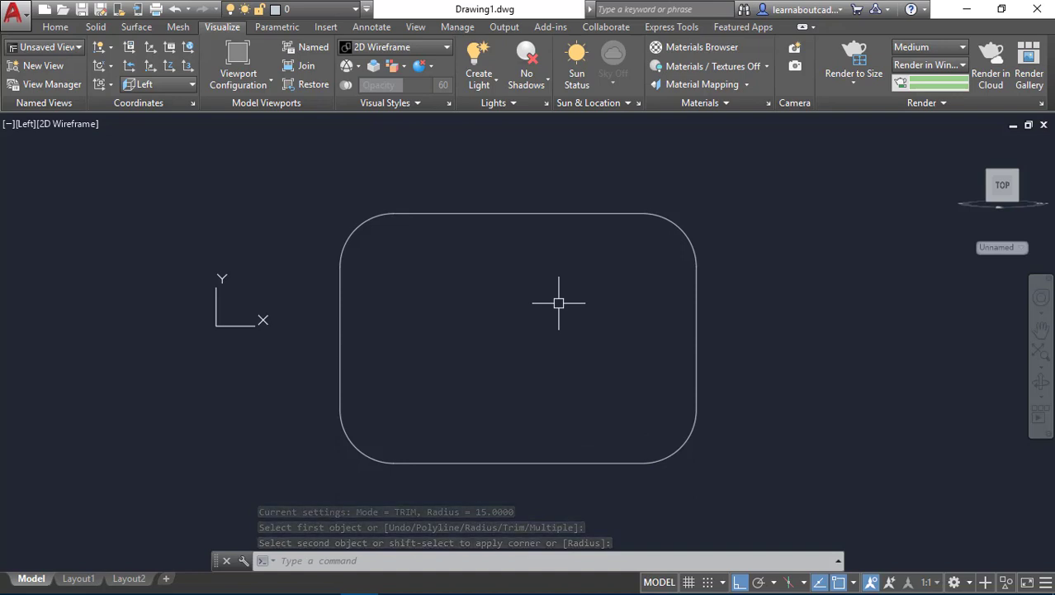
Join all the lines and corner arcs of the rounded rectangle into a single polyline.
text(J)
key(Return)
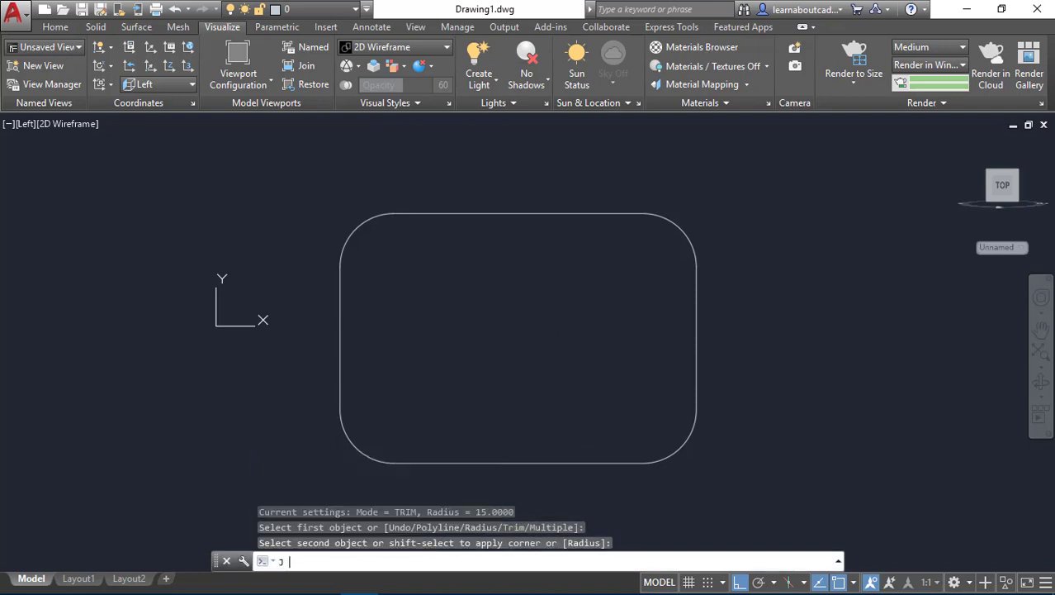
click(298, 177)
click(724, 469)
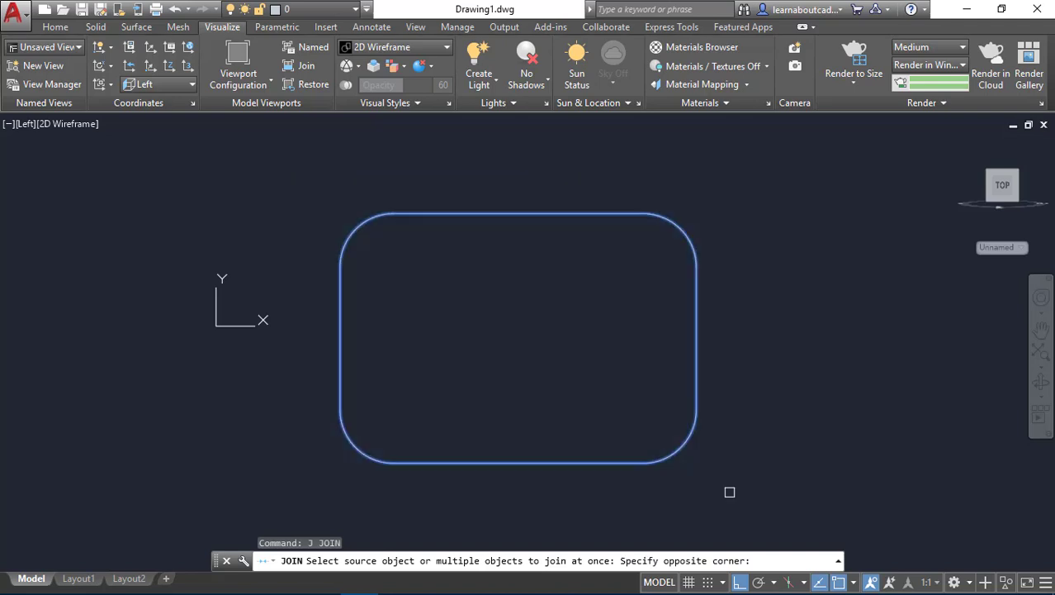
key(Return)
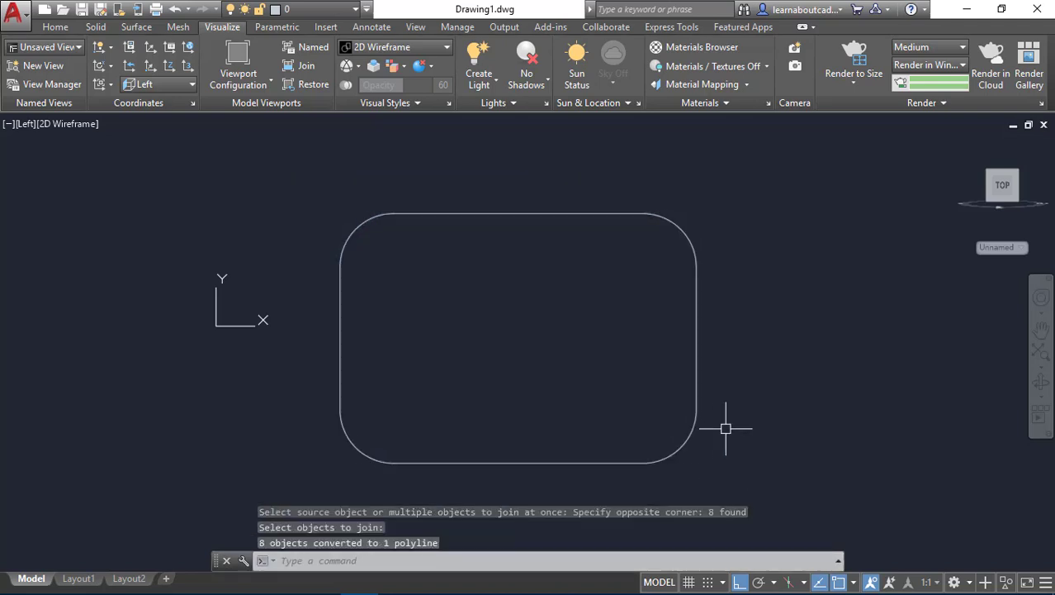
Offset the rounded rectangle polyline inward by a distance of 6.
text(o)
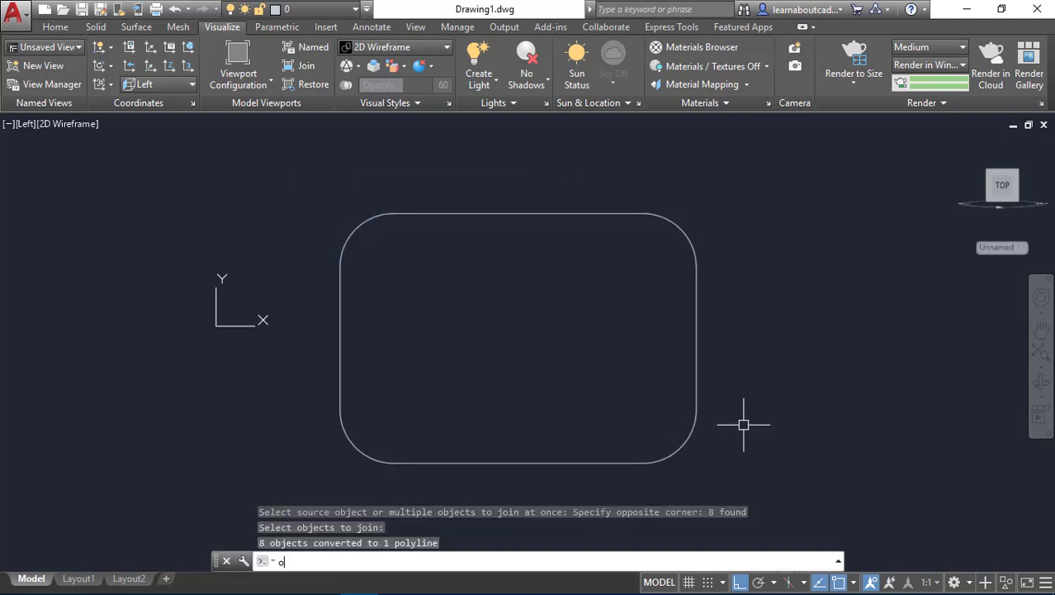
key(Return)
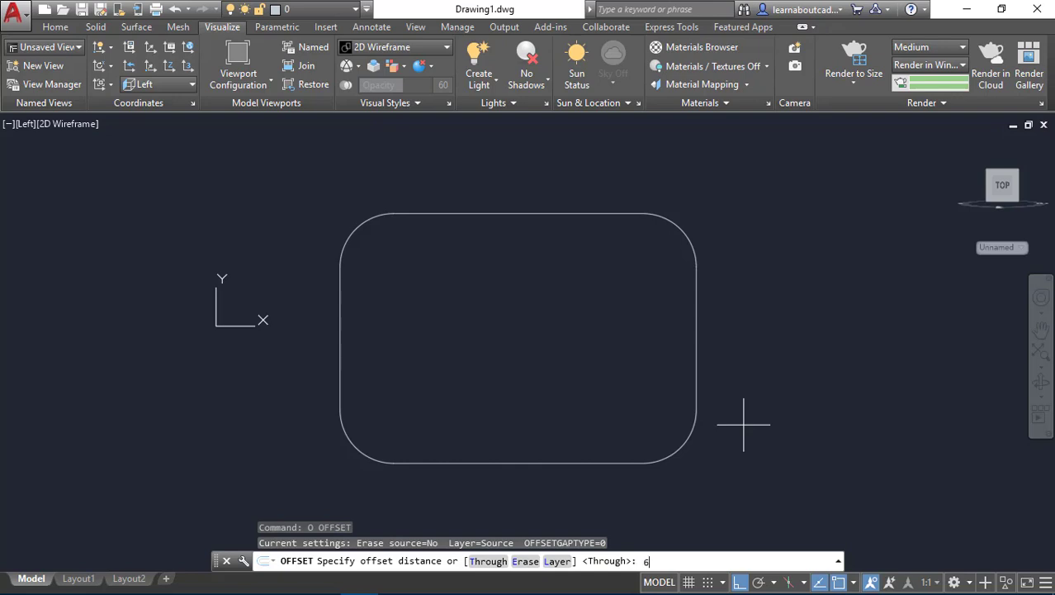
text(6)
key(Return)
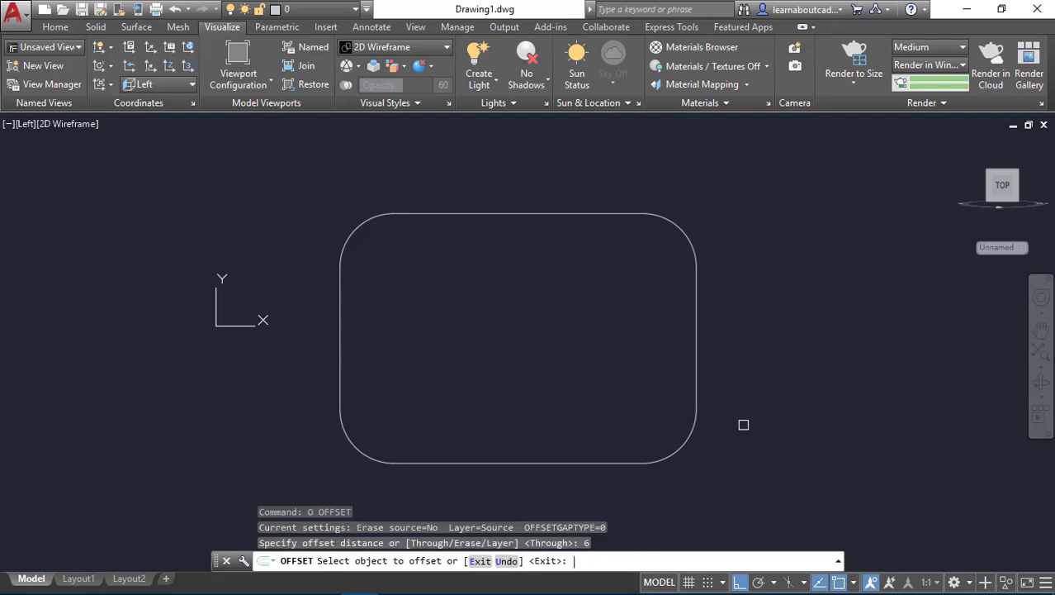
click(490, 212)
click(496, 258)
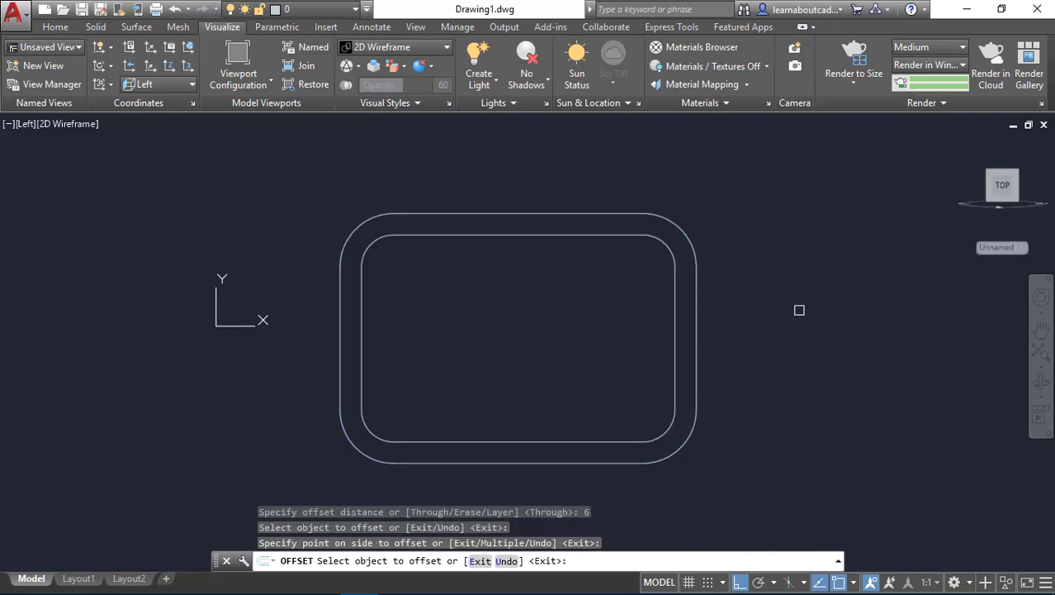
key(Escape)
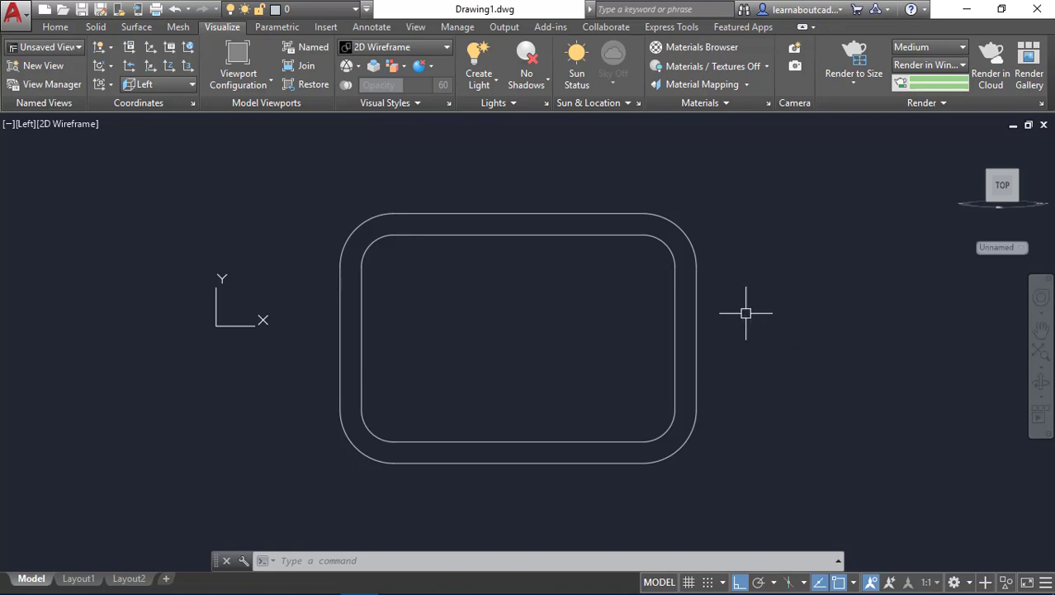
Extrude both rounded rectangle outlines to a height of 13 and show the solids in the Conceptual visual style.
shift+middle_drag(746, 313, 630, 363)
text(ext)
key(Return)
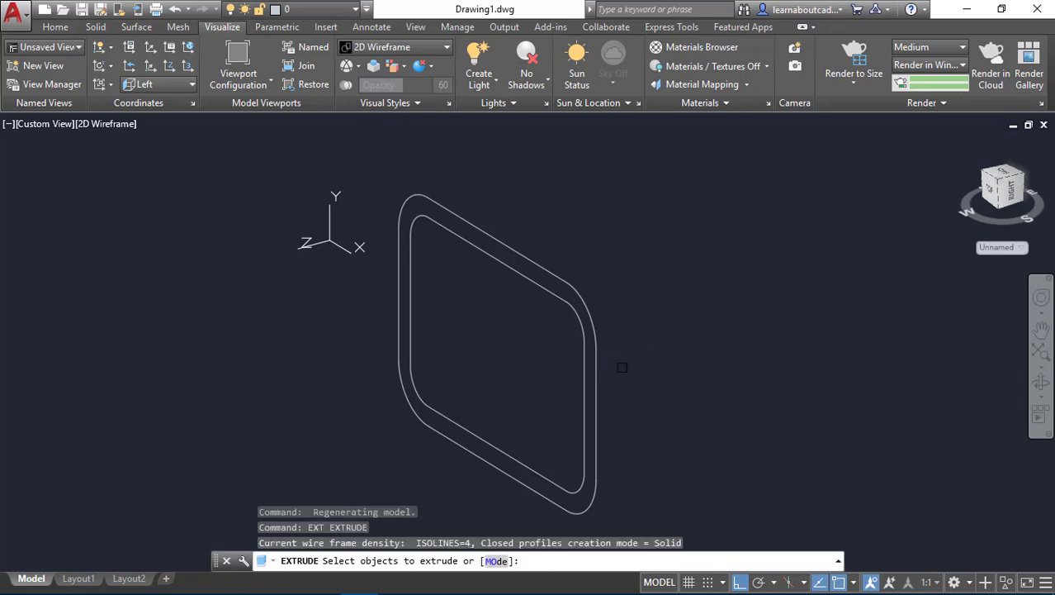
click(619, 395)
click(466, 328)
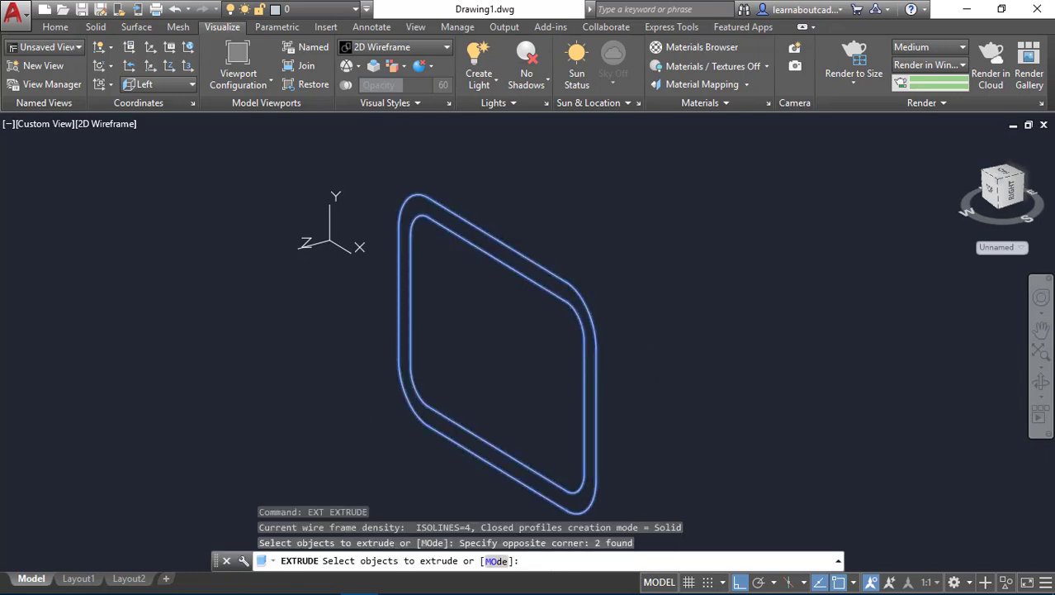
key(Return)
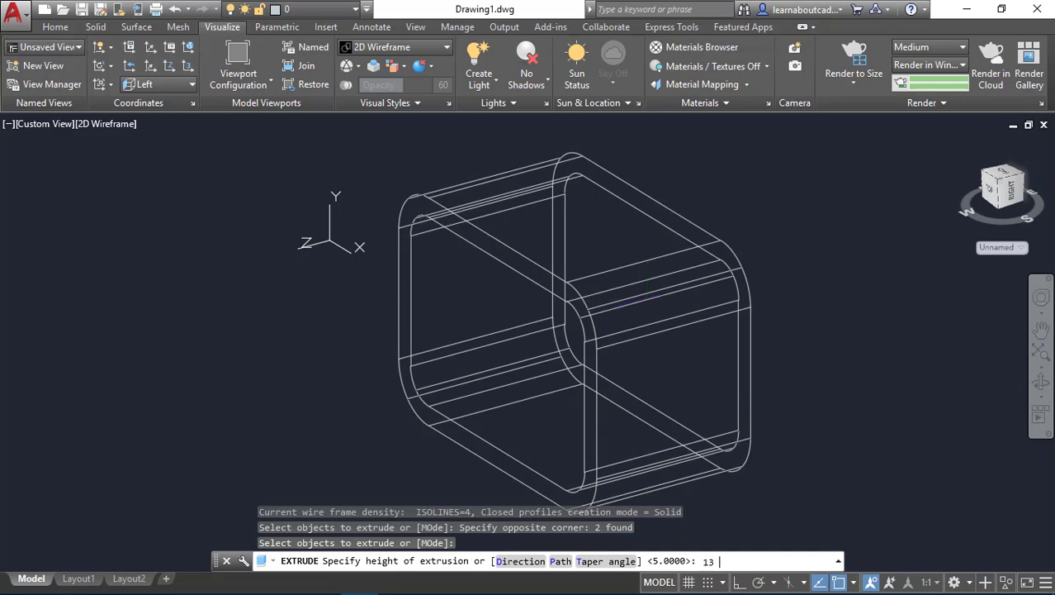
key(Return)
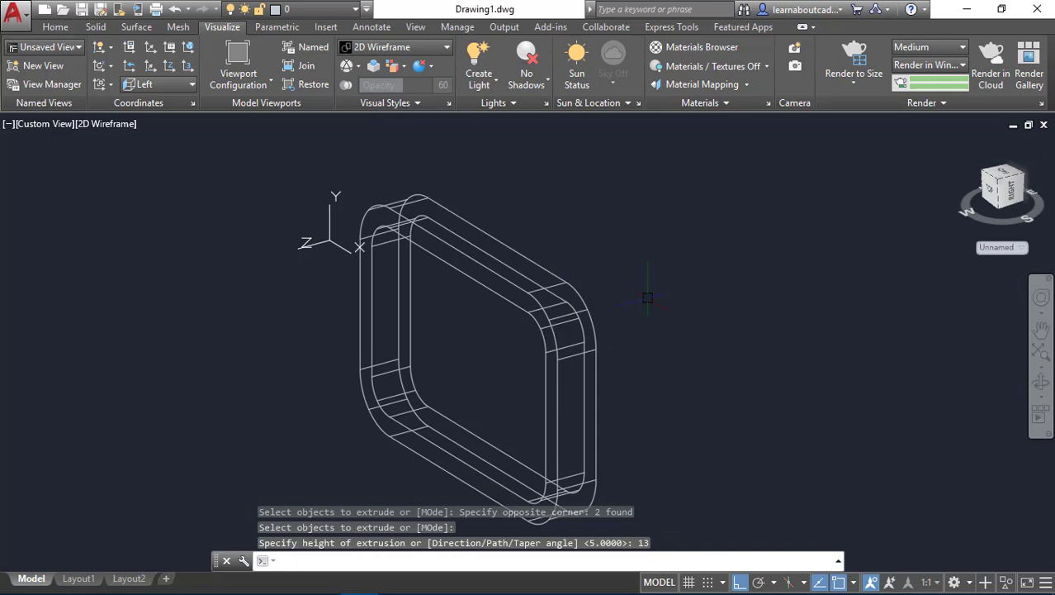
click(115, 125)
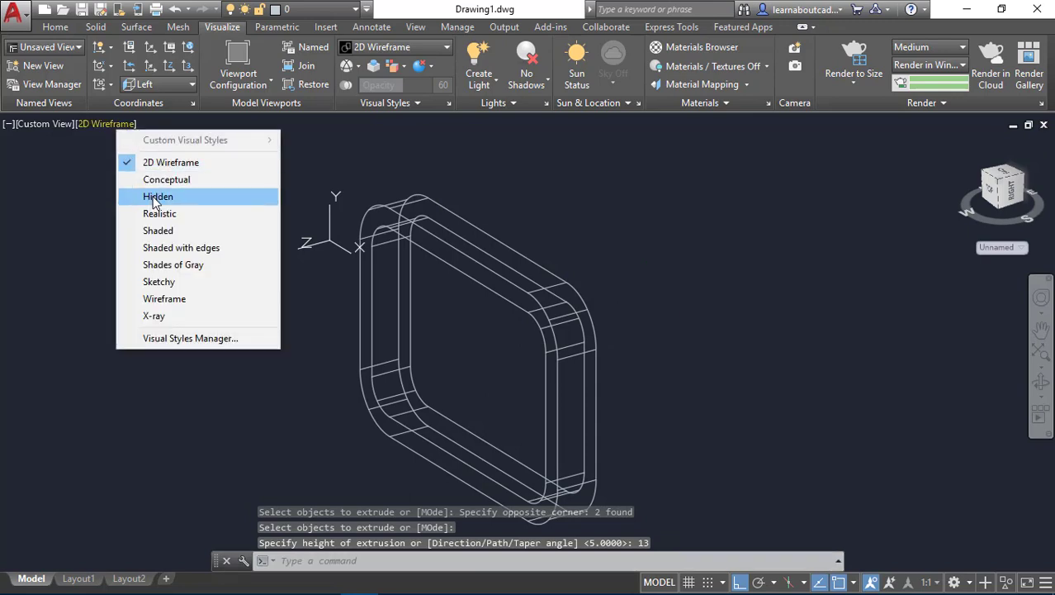
click(157, 180)
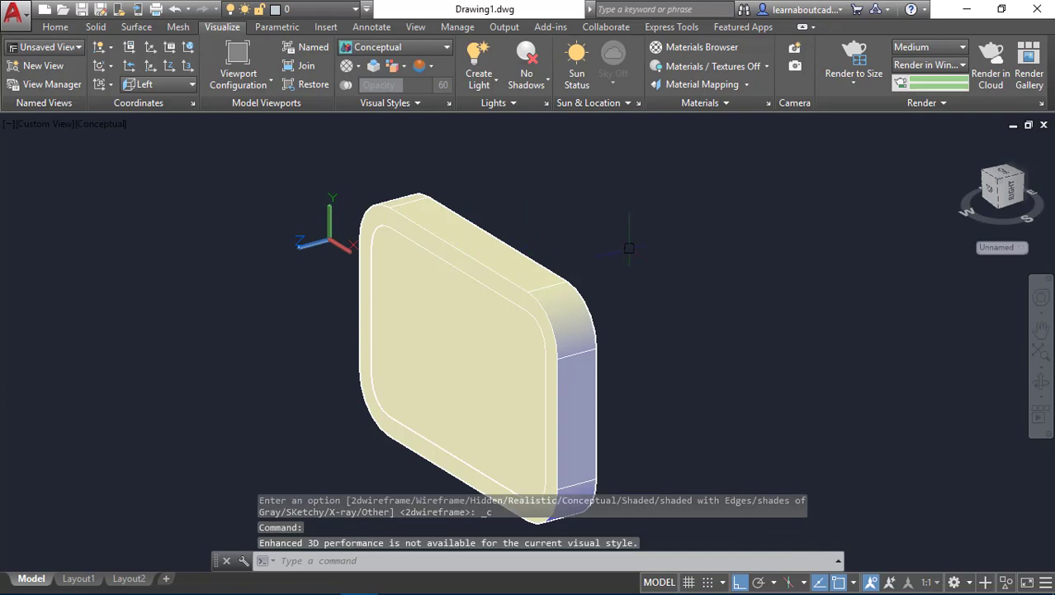
Subtract the inner extruded solid from the outer one to form a hollow rounded frame.
click(279, 561)
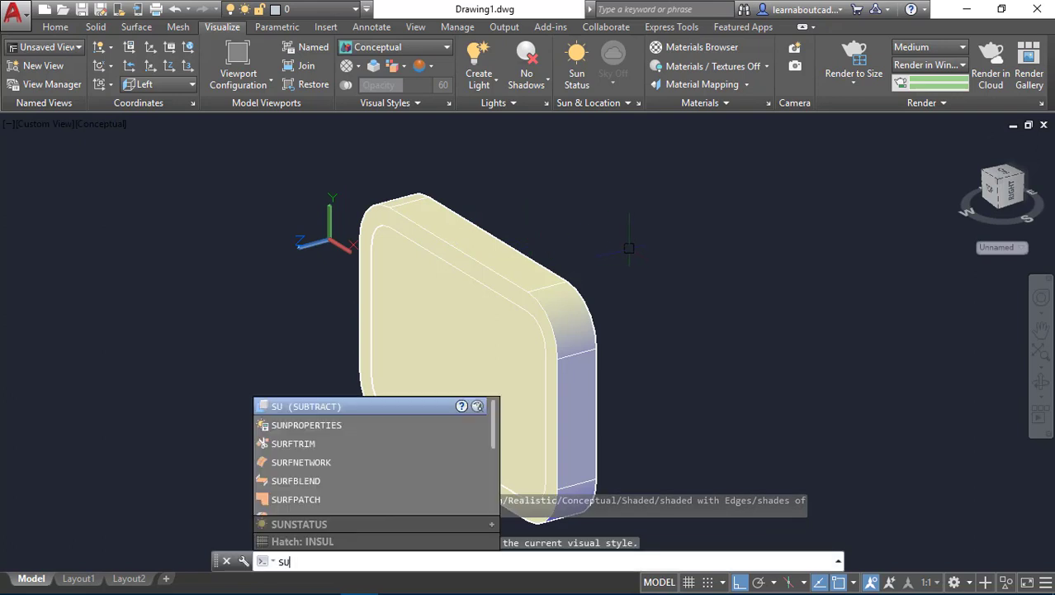
text(su)
click(403, 406)
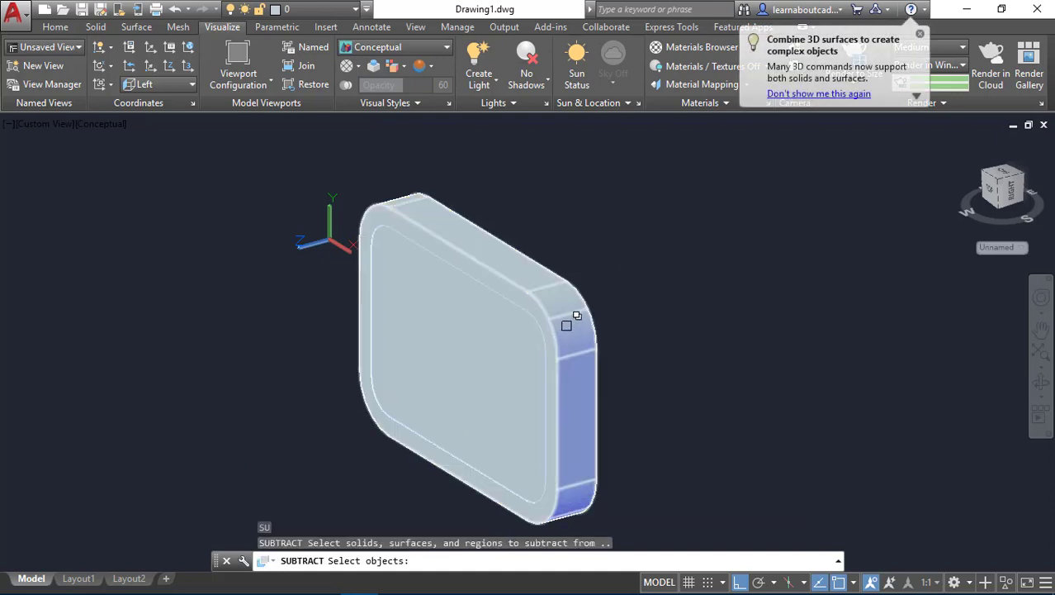
click(567, 325)
click(570, 312)
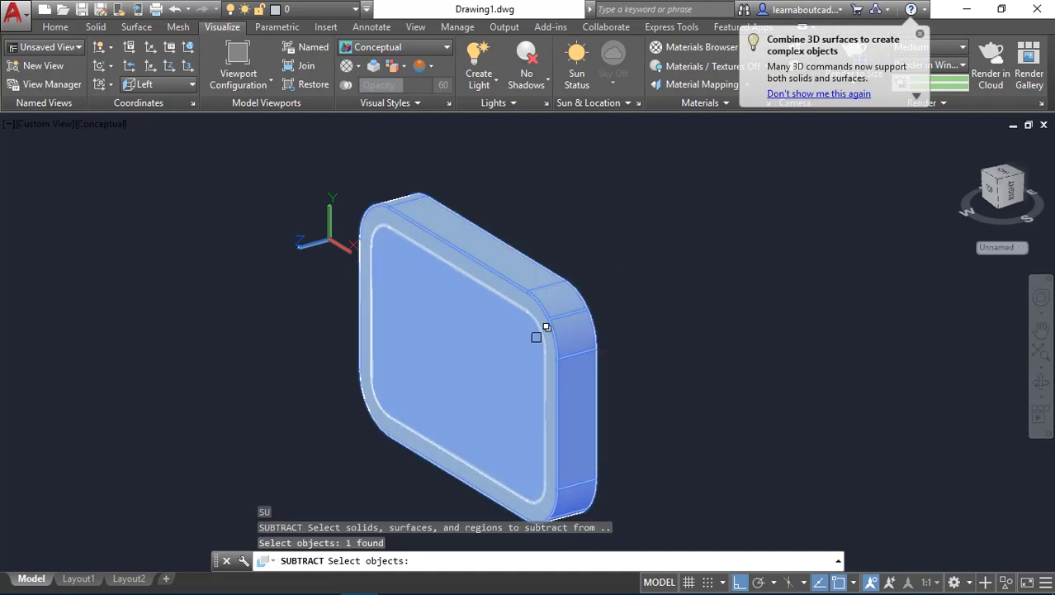
key(Return)
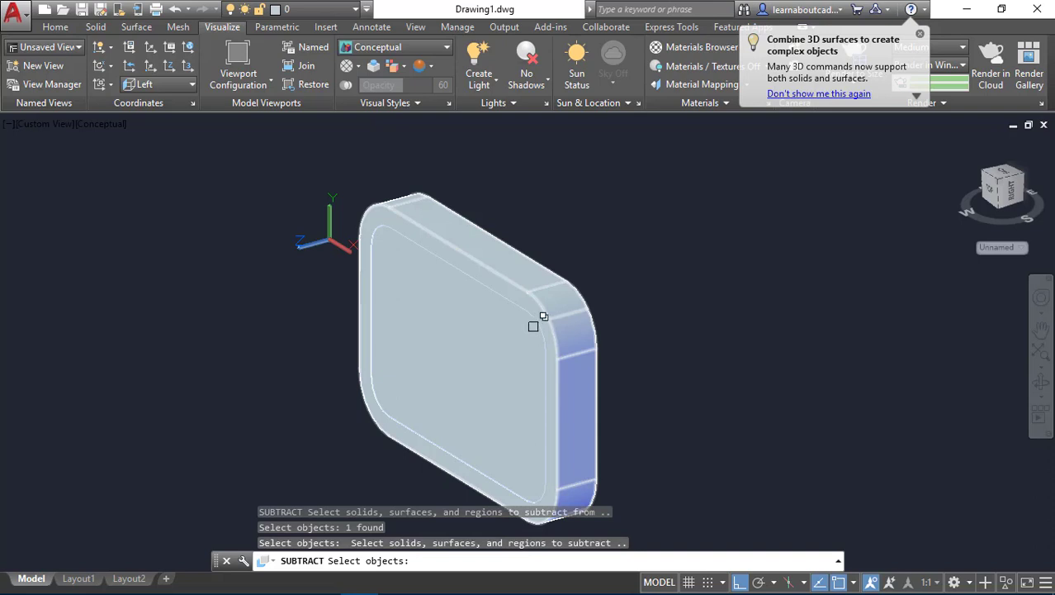
click(534, 326)
key(Return)
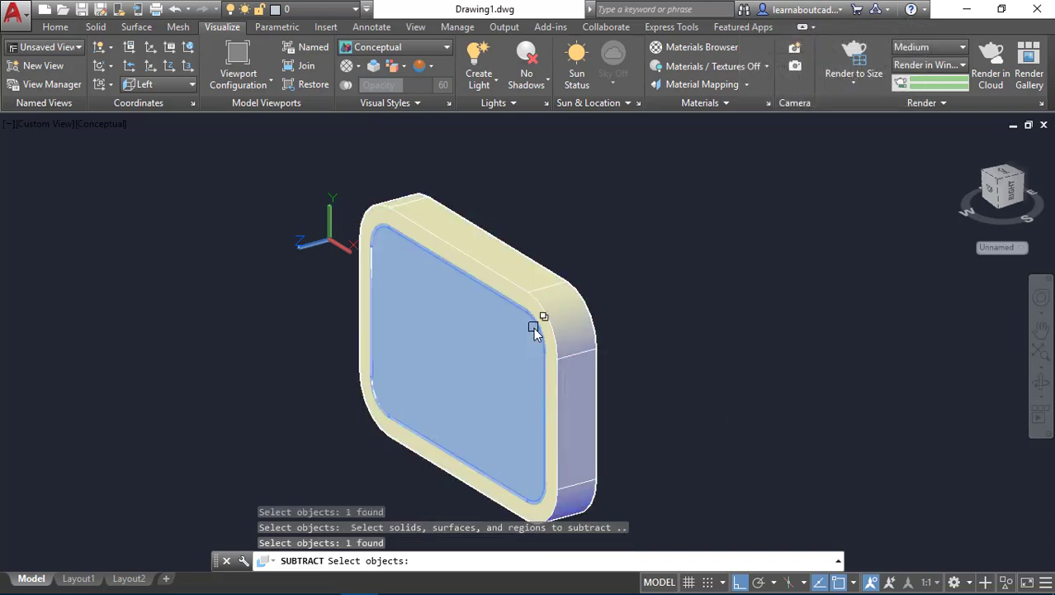
key(Return)
Fillet the outer edge chain of the frame's front face with a radius of 2 using FILLETEDGE.
scroll(533, 327, down, 4)
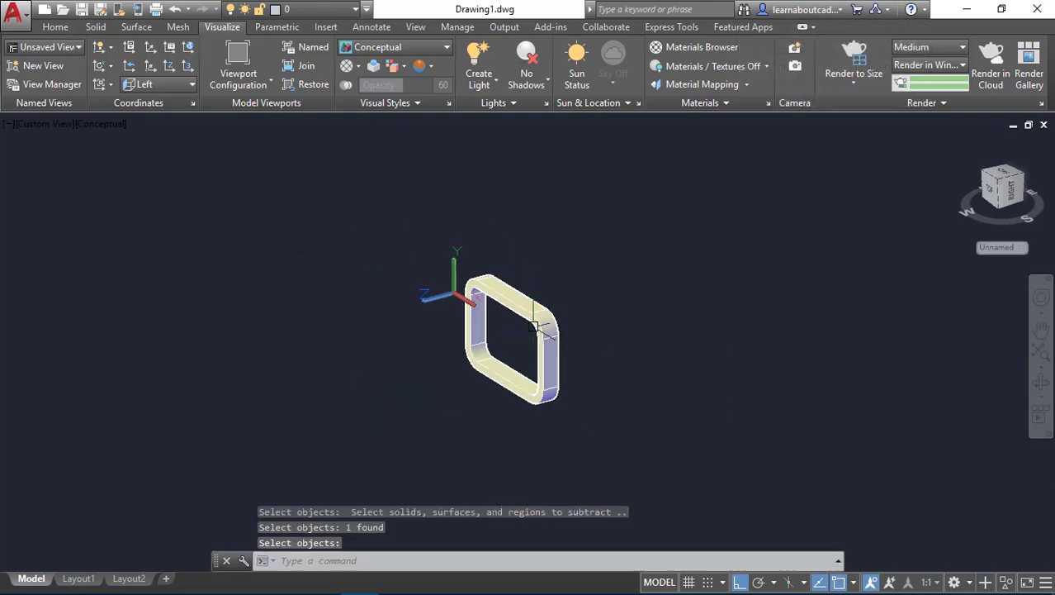
scroll(534, 327, up, 3)
shift+middle_drag(594, 302, 651, 263)
text(fi)
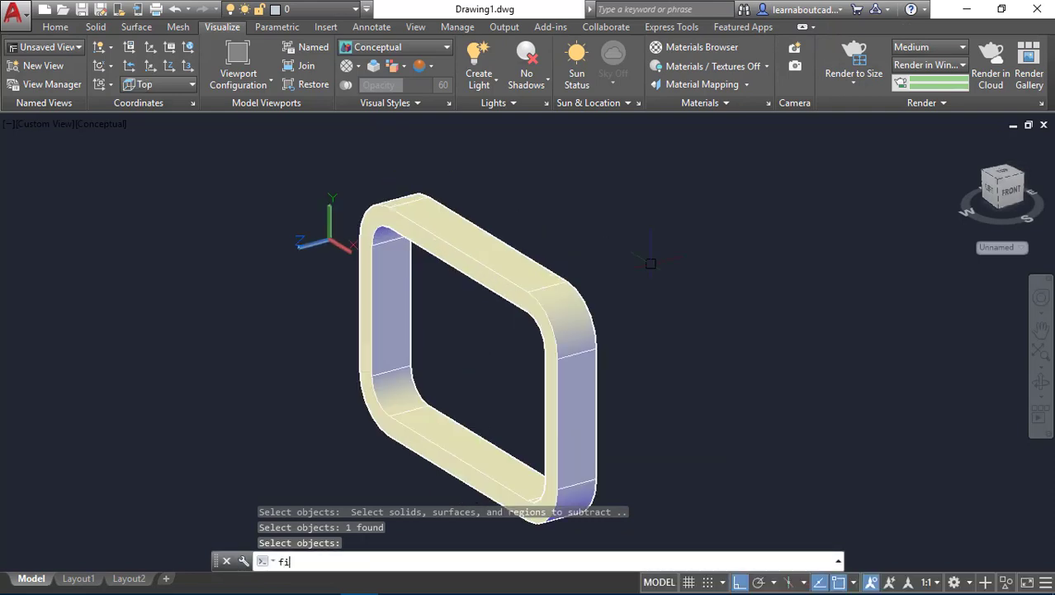
text(lll)
key(BackSpace)
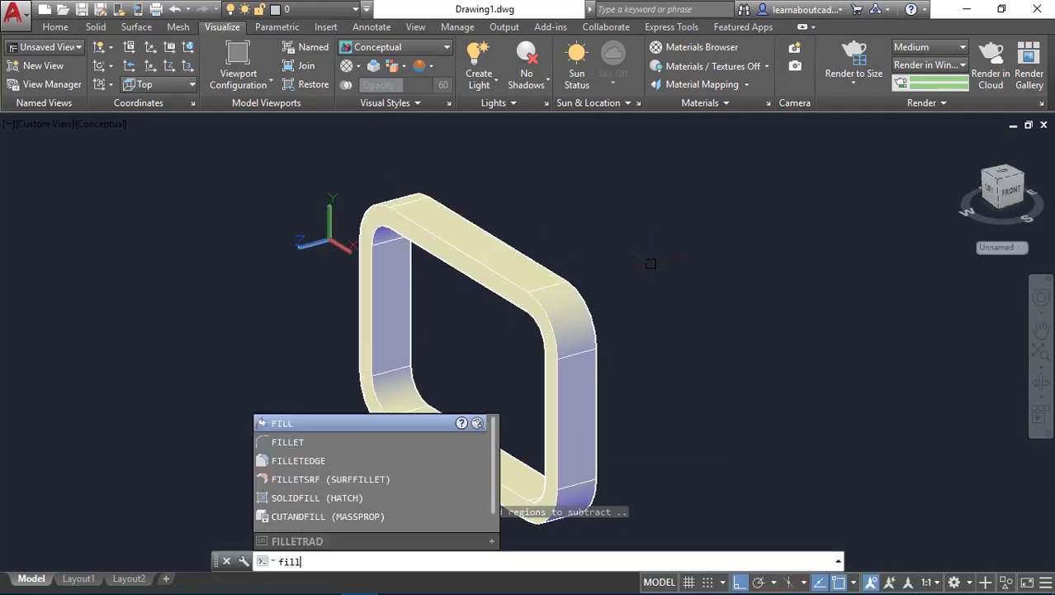
click(347, 460)
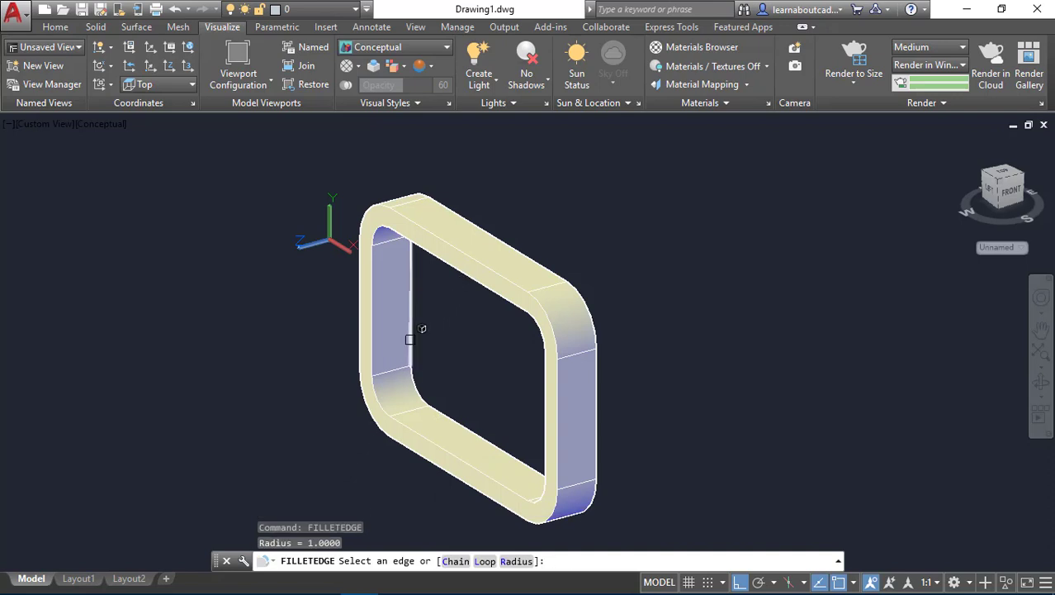
text(c)
key(Return)
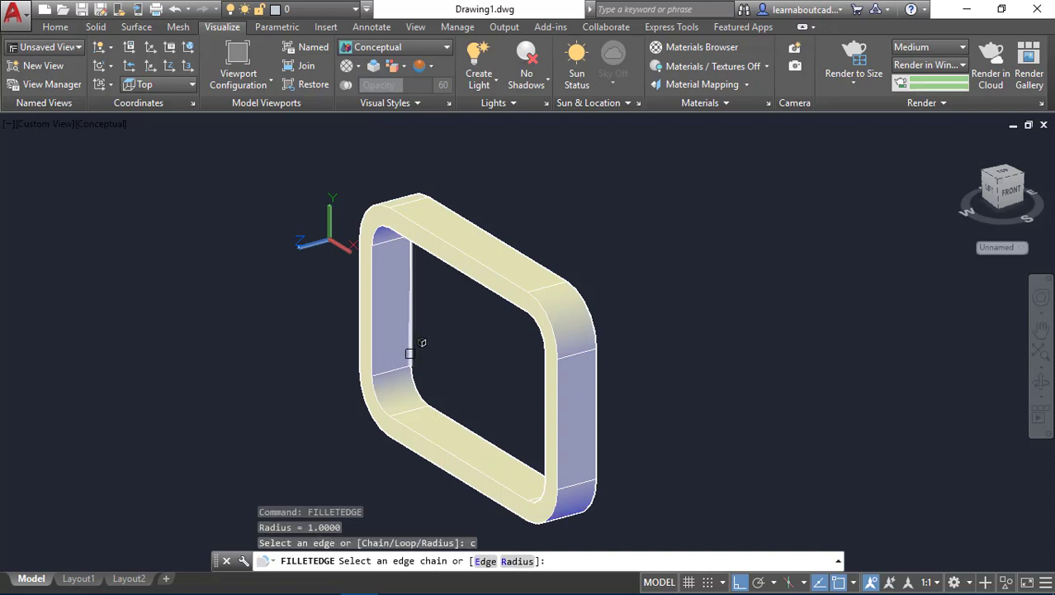
text(r)
key(Return)
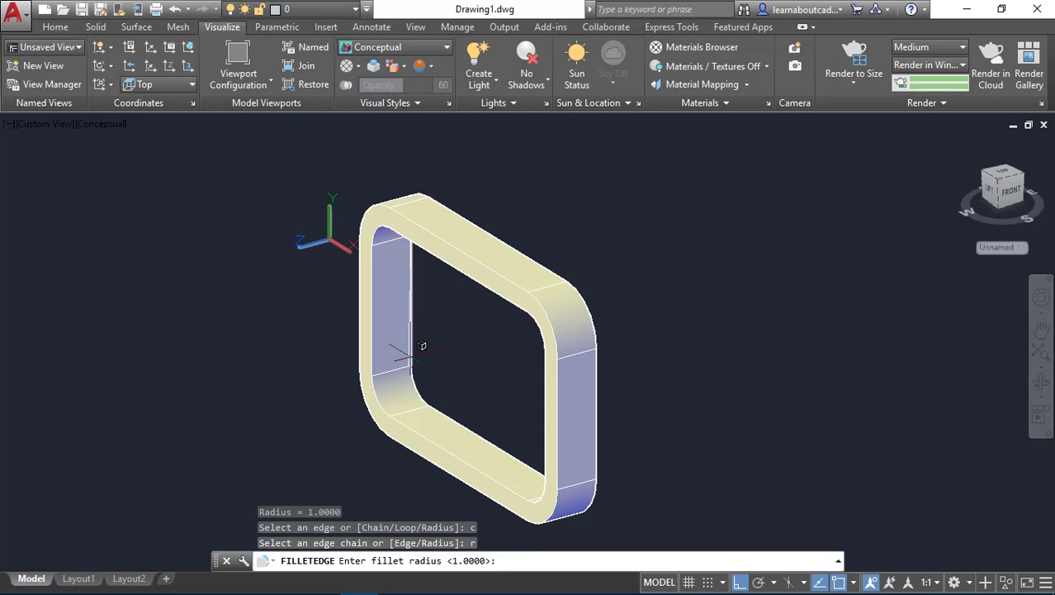
text(2)
key(Return)
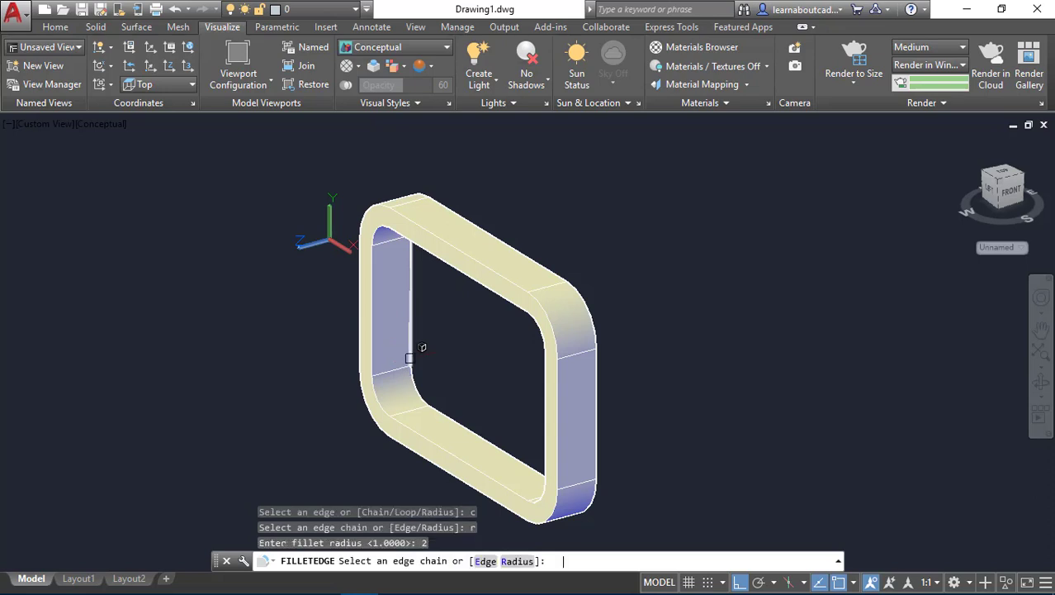
click(511, 280)
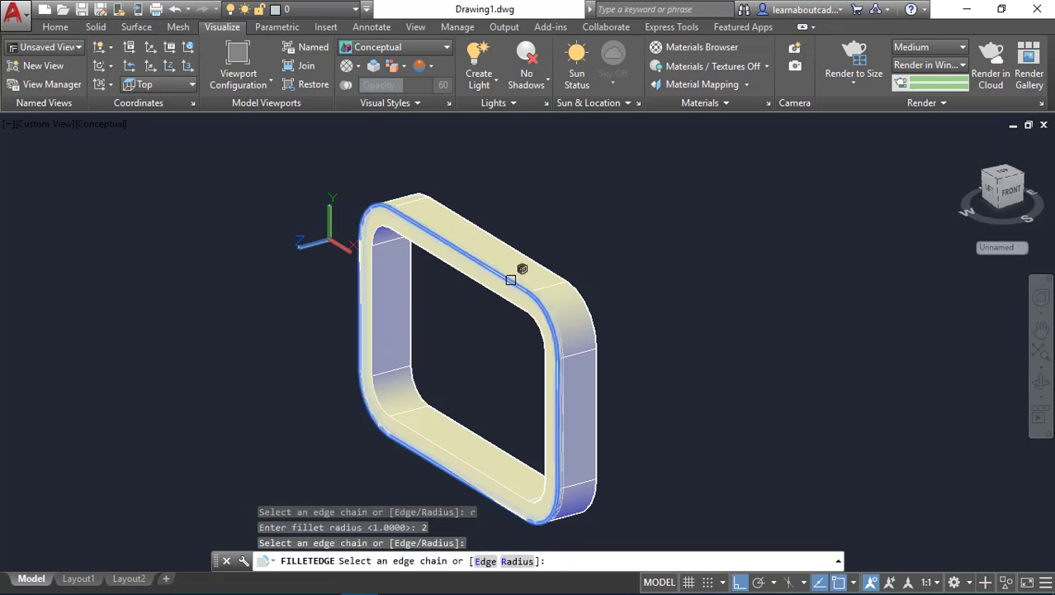
key(Return)
key(Return)
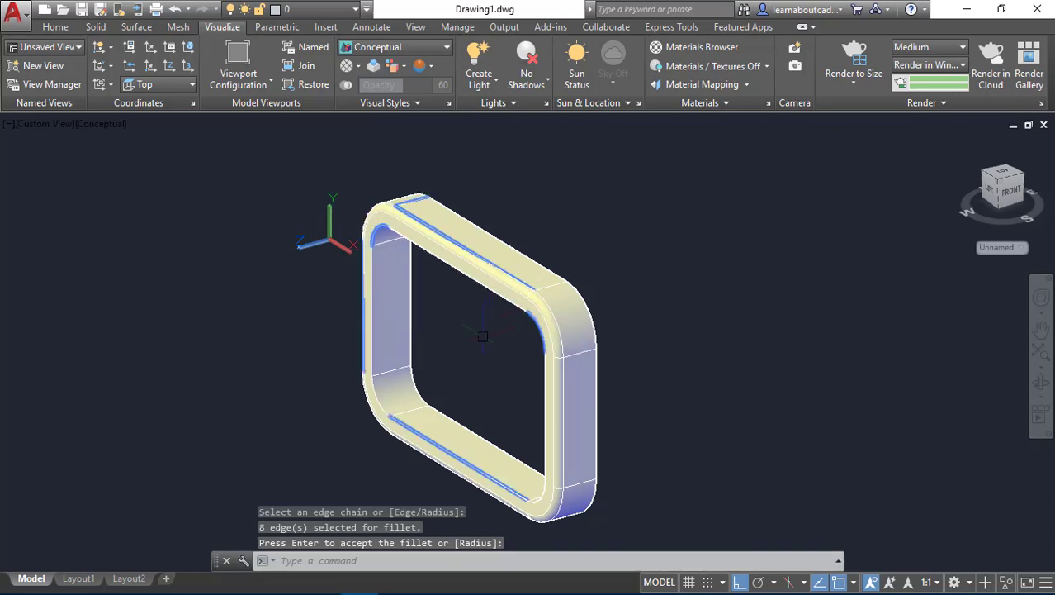
Fillet the inner edge chain of the frame's front face with the same radius of 2.
key(Return)
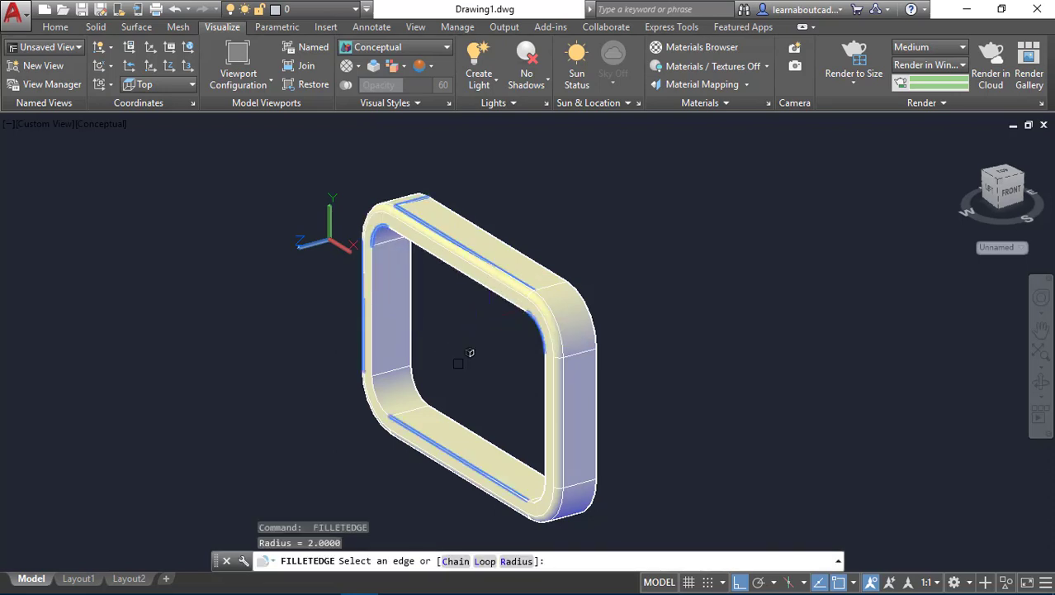
text(c)
key(Return)
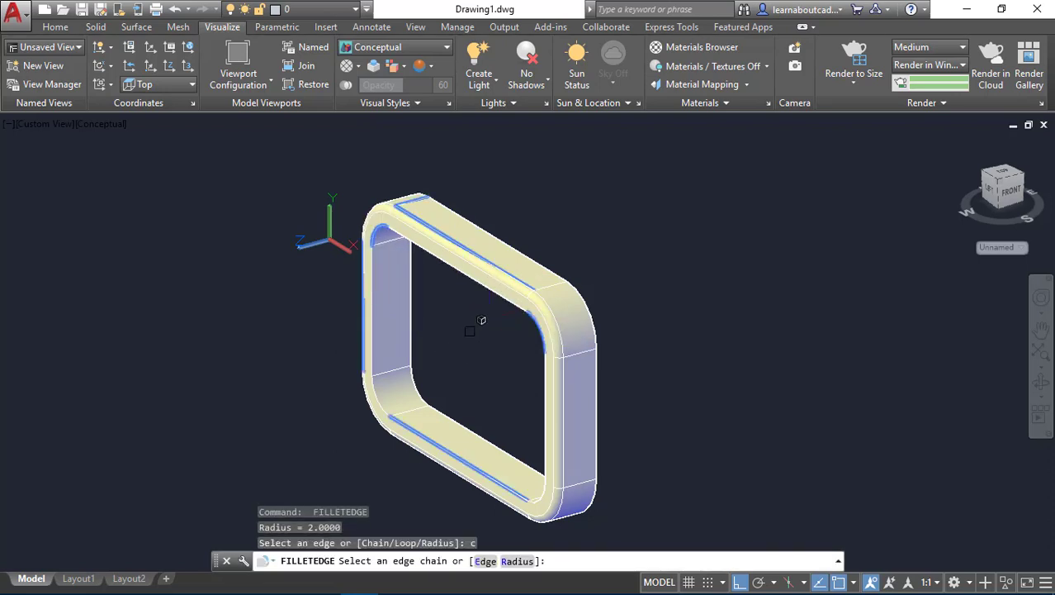
text(r)
key(Return)
key(Return)
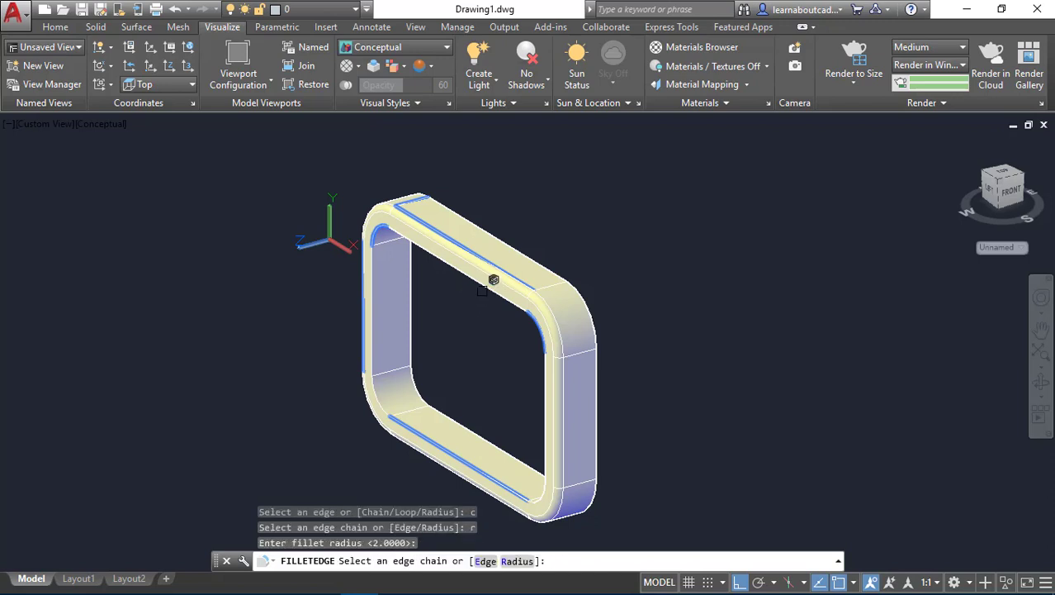
click(482, 287)
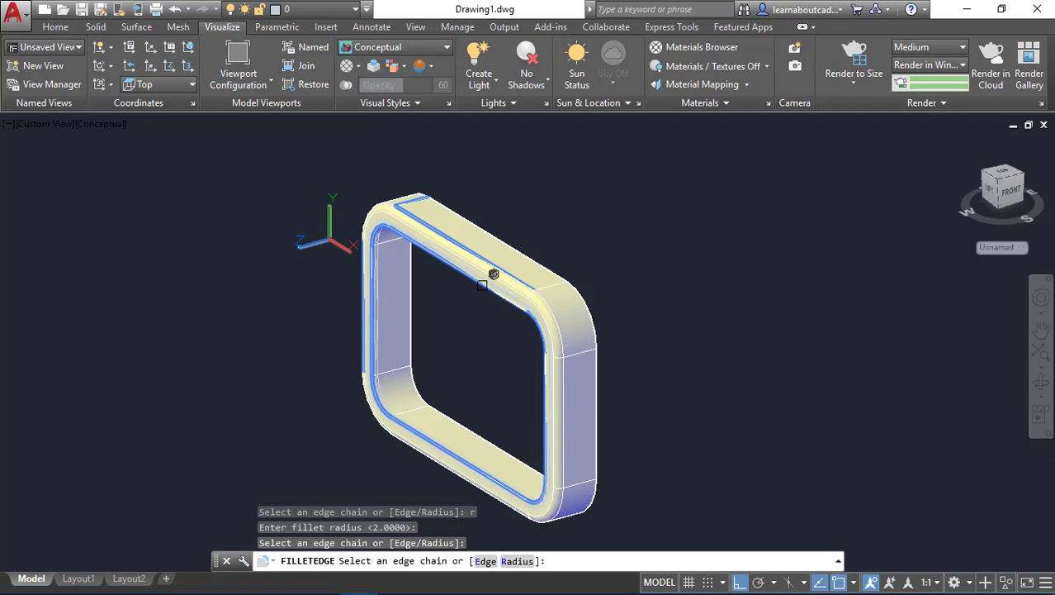
key(Return)
key(Return)
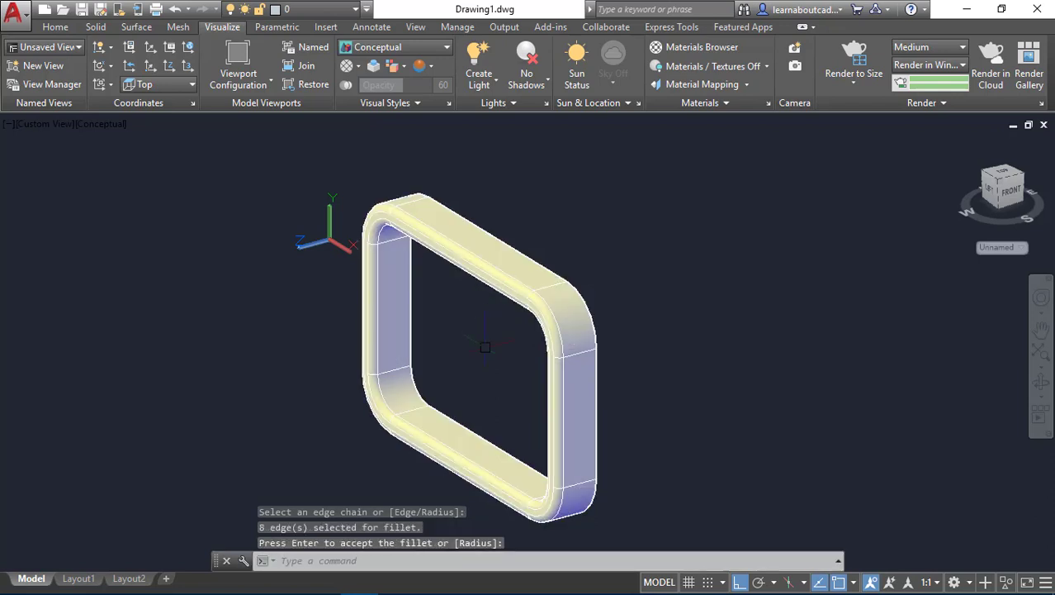
shift+middle_drag(485, 347, 348, 356)
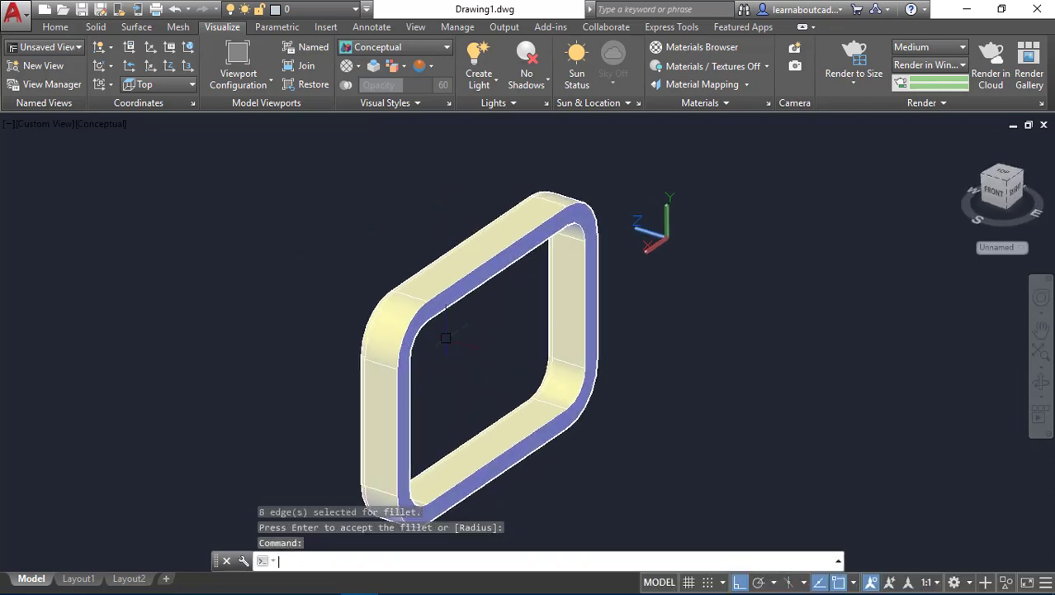
key(Return)
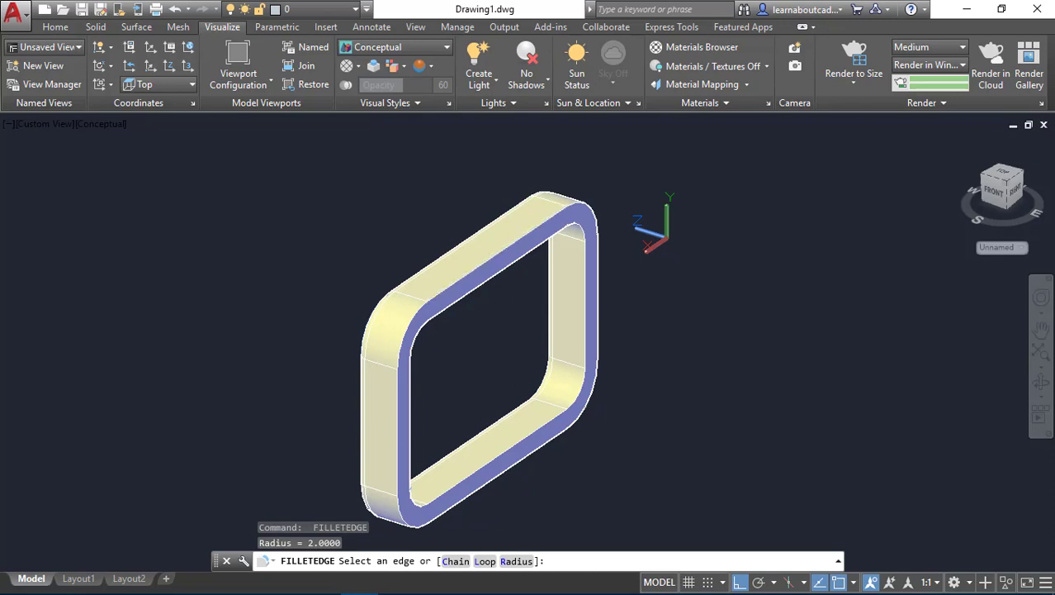
click(437, 289)
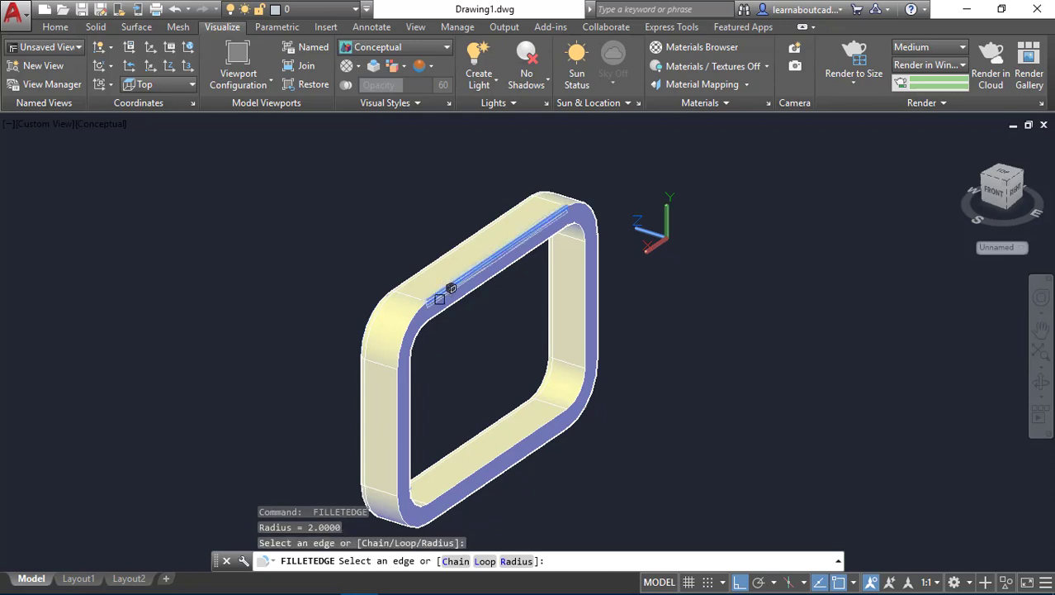
key(Escape)
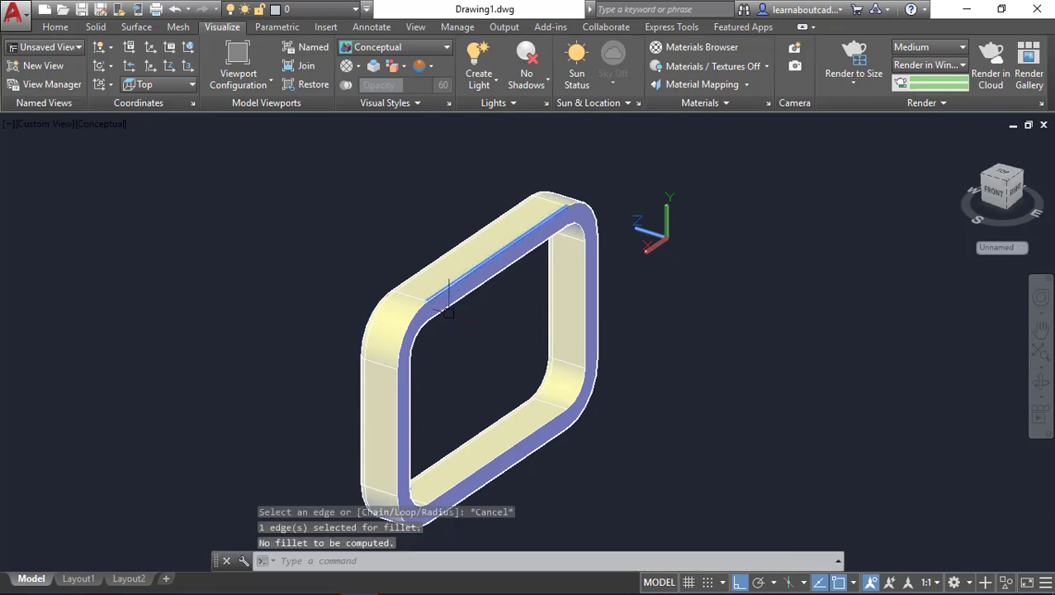
Fillet the outer edge chain of the frame's back face with a radius of 2 using FILLETEDGE.
text(fi)
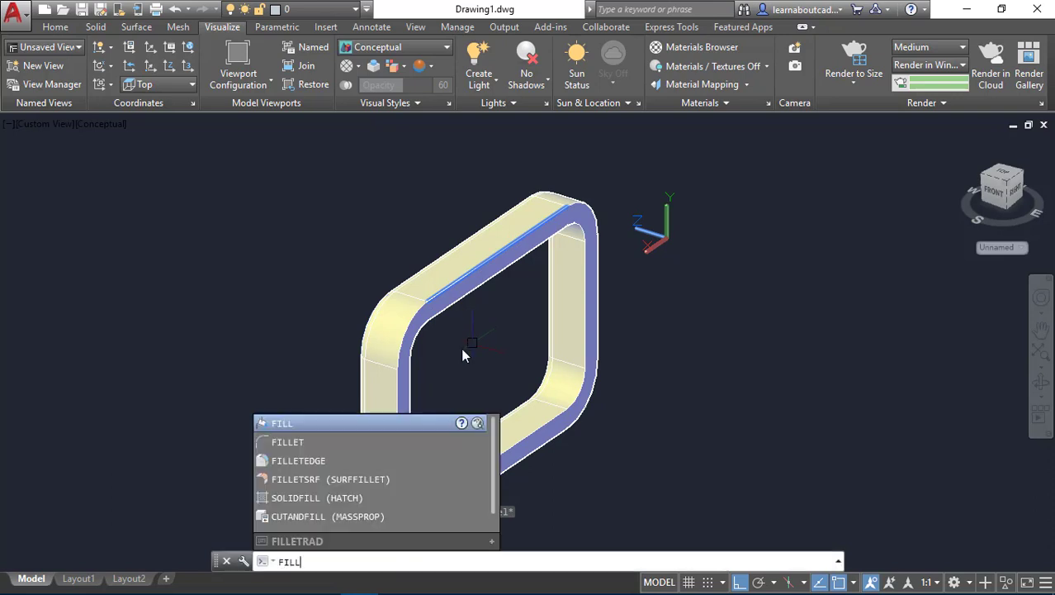
click(346, 459)
text(c)
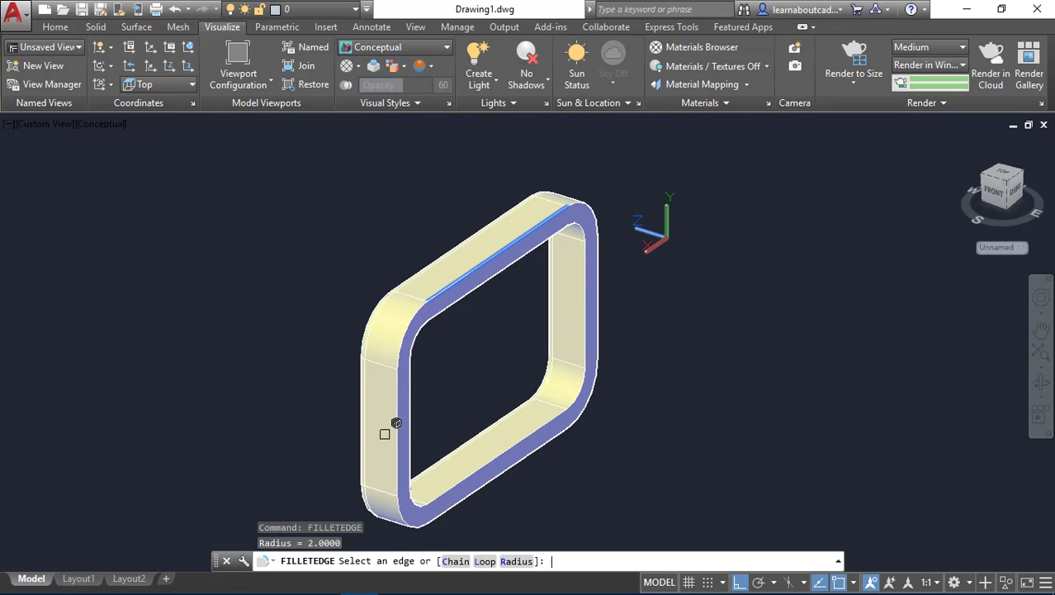
key(Return)
text(r)
key(Return)
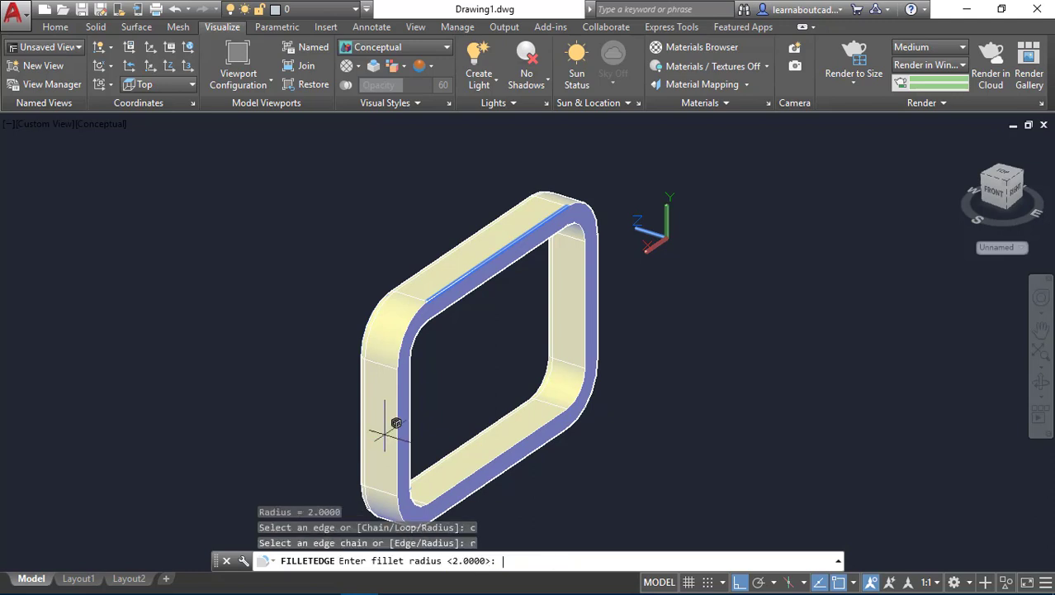
text(2)
key(Return)
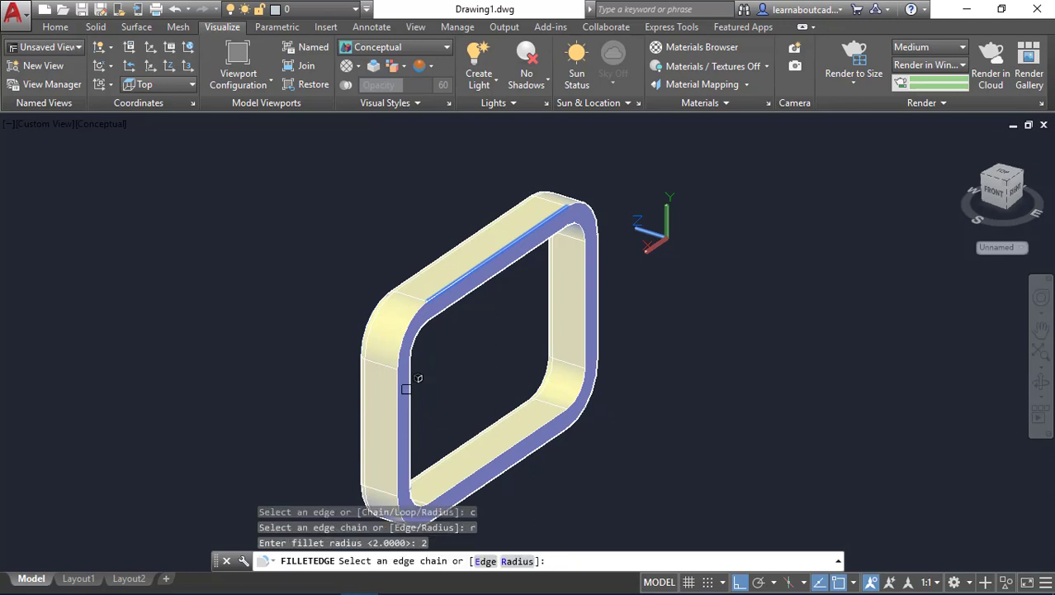
click(414, 319)
key(Return)
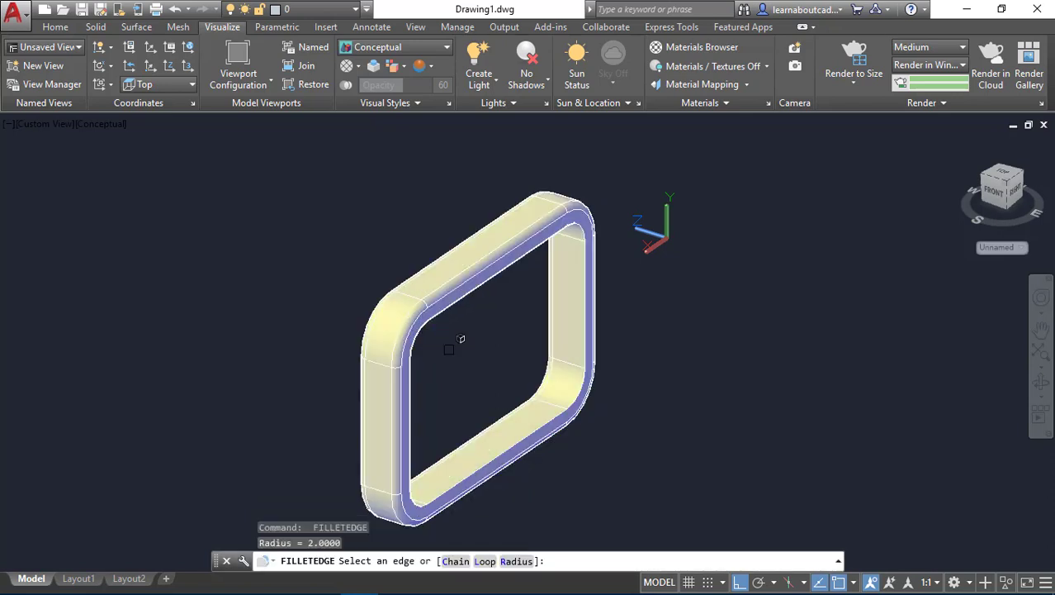
Fillet the inner edge chain of the frame's back face with a radius of 2 using FILLETEDGE.
key(Return)
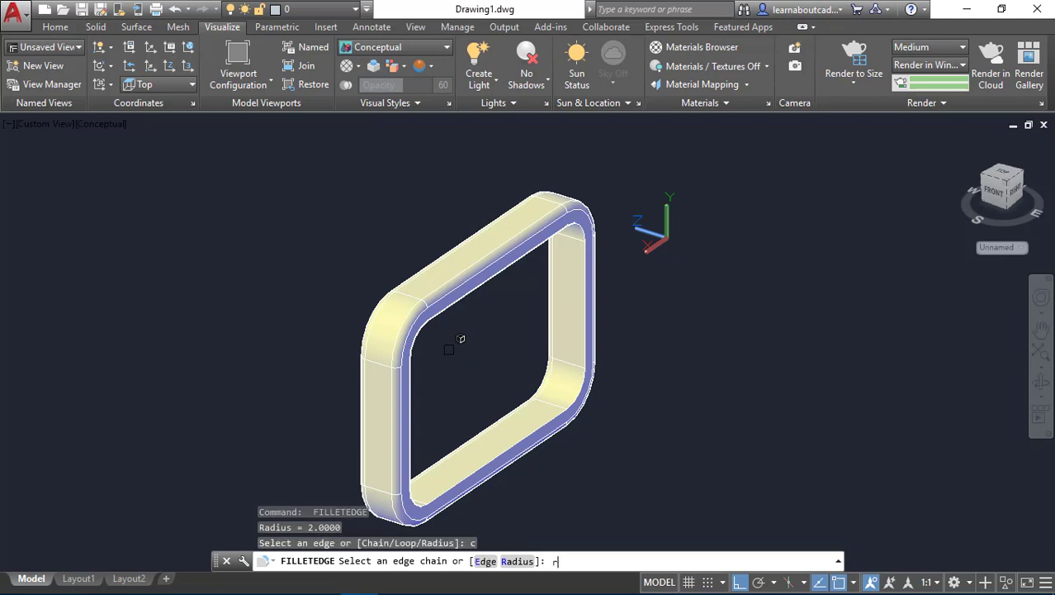
key(Return)
text(2)
key(Return)
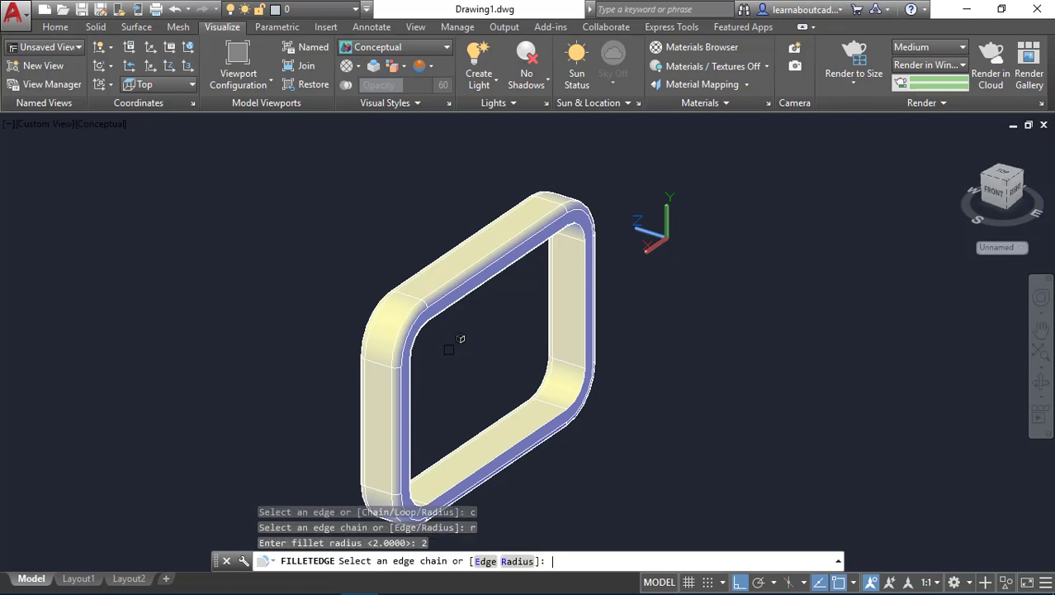
click(437, 299)
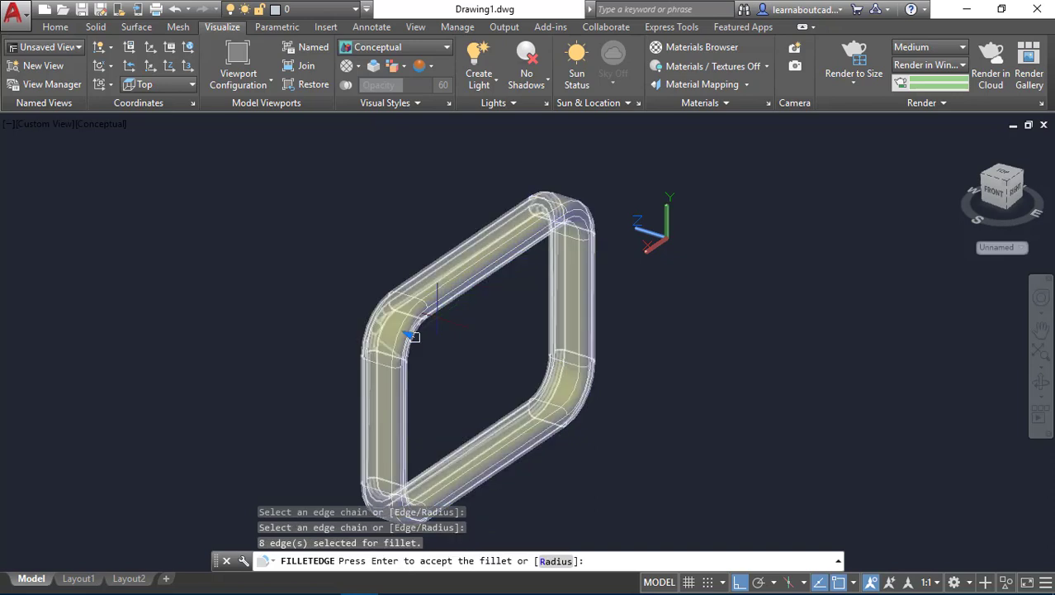
key(Return)
Copy the filleted frame 230 units away at 0°, perpendicular to its open face.
mouse_move(498, 350)
shift+middle_down()
mouse_move(518, 373)
mouse_move(651, 354)
mouse_move(510, 358)
shift+middle_up()
scroll(652, 353, down, 3)
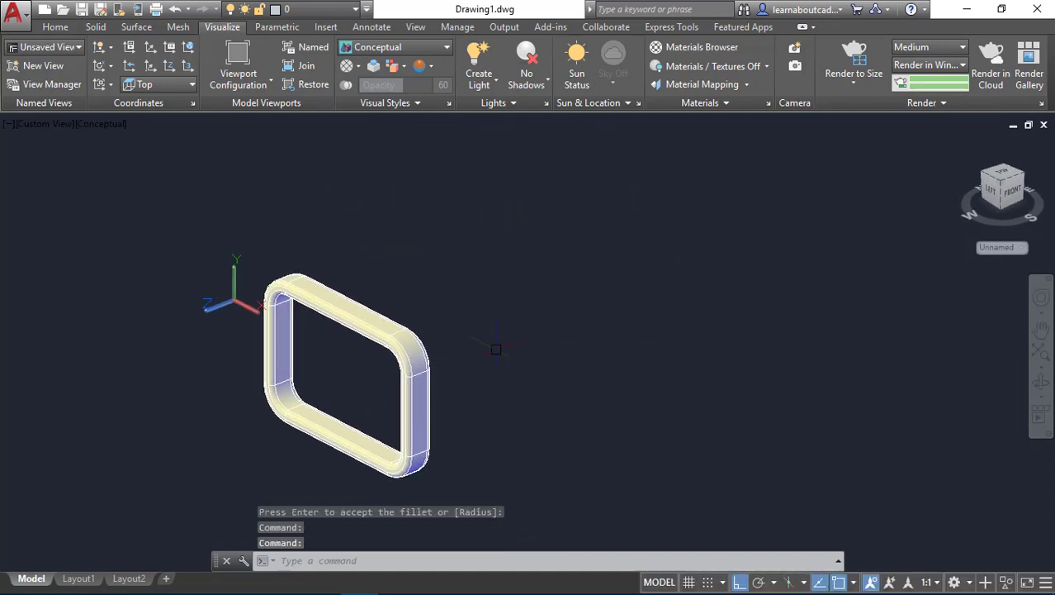
text(co)
key(Return)
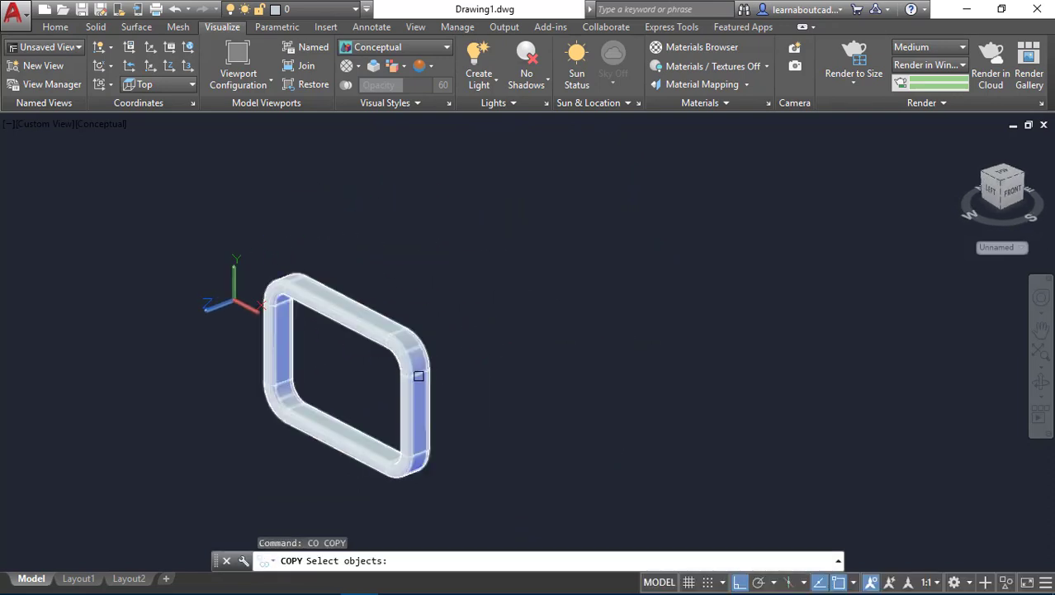
click(419, 377)
key(Return)
click(515, 475)
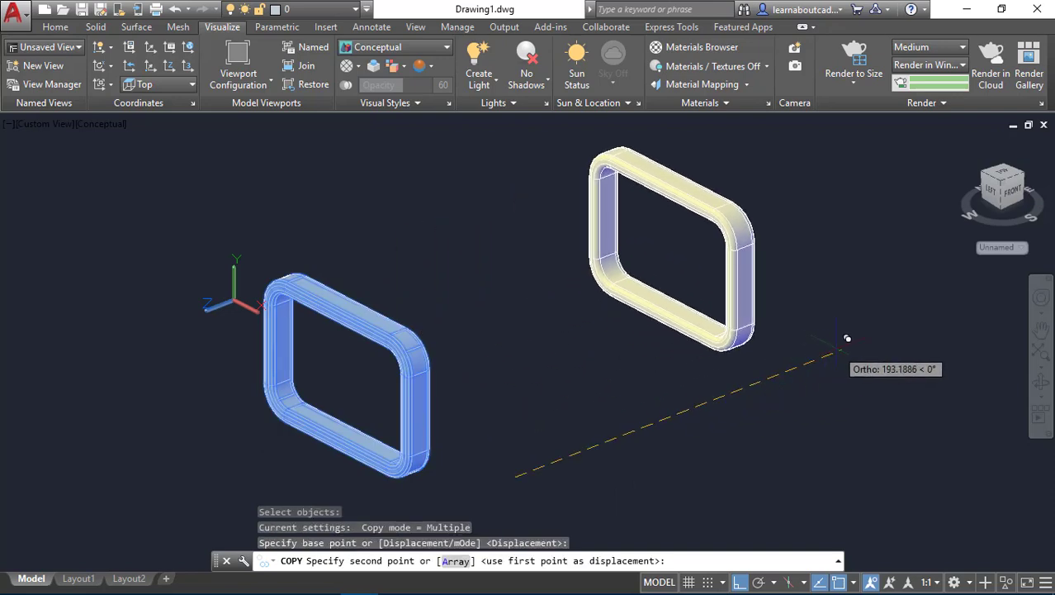
text(200)
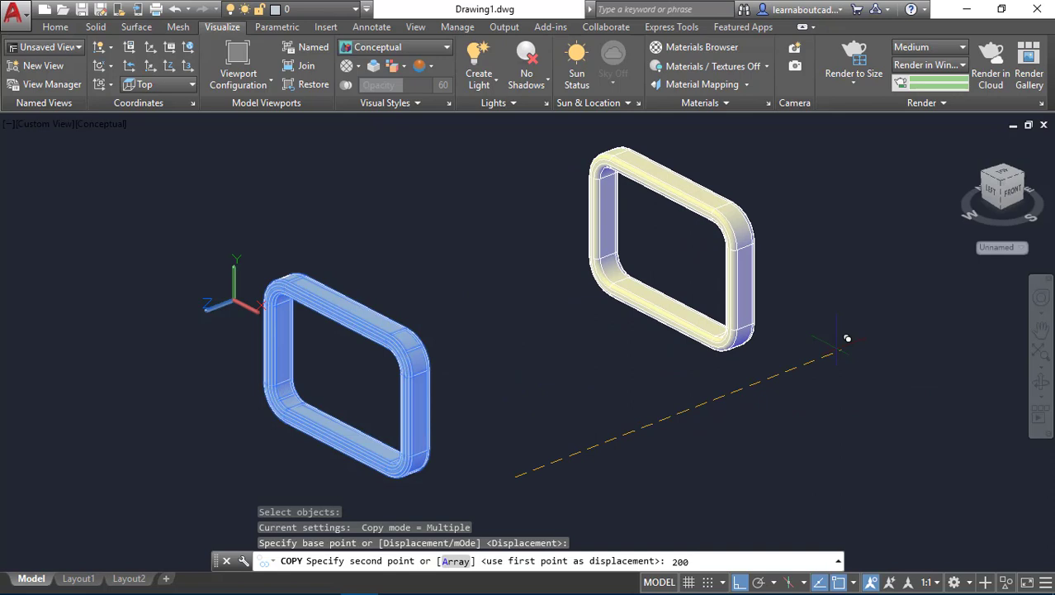
key(BackSpace)
key(BackSpace)
key(Return)
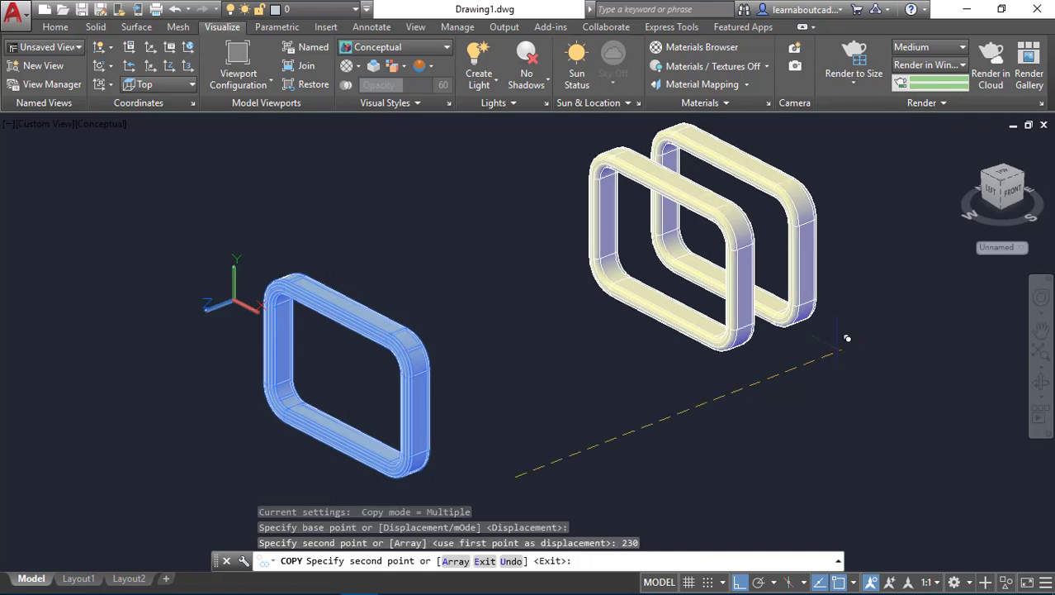
key(Return)
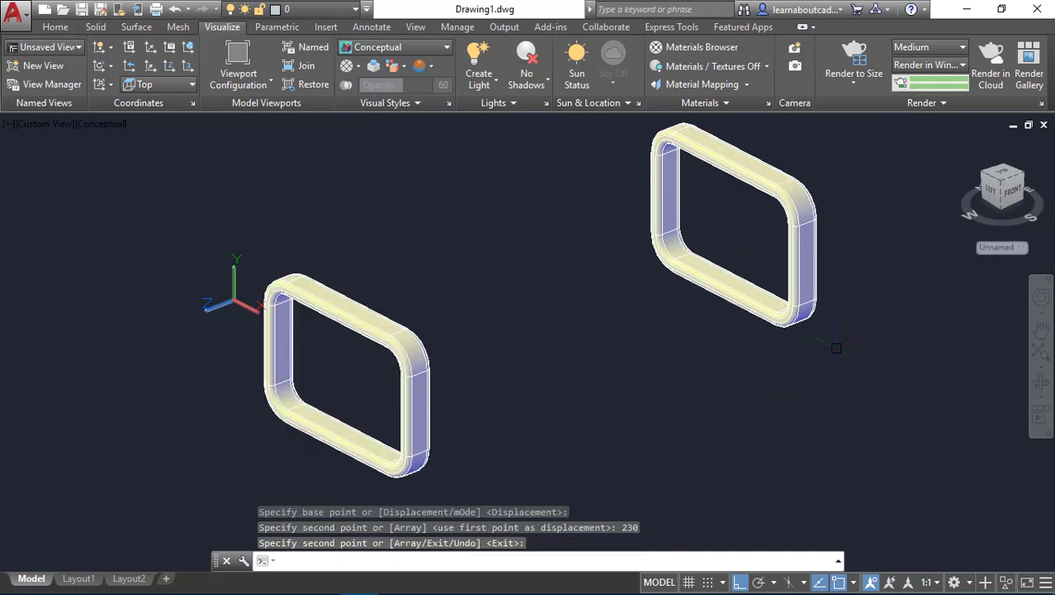
Set the viewport to the Top view with the 2D Wireframe visual style.
click(49, 125)
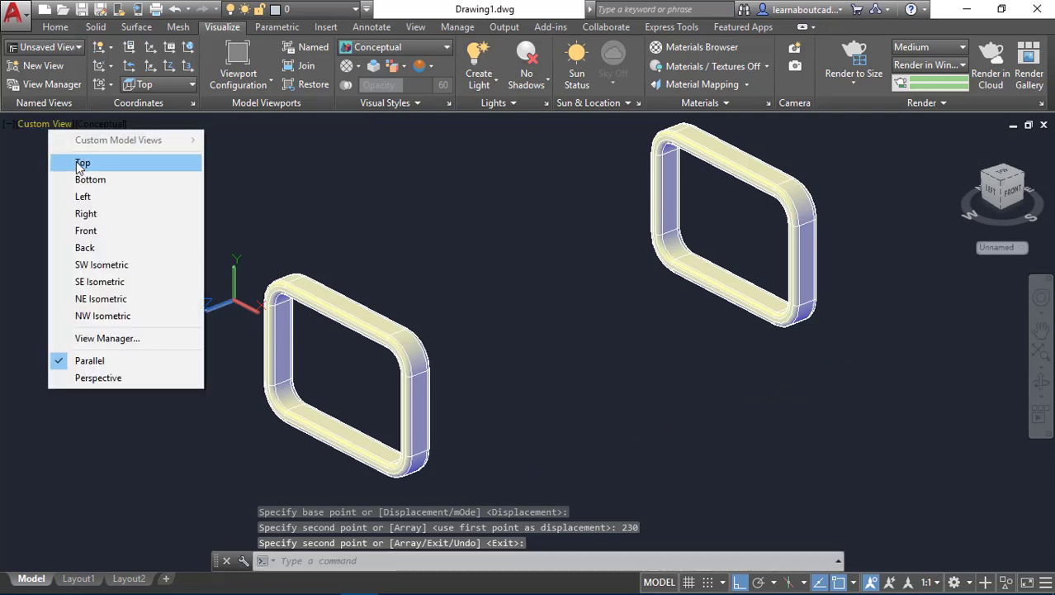
click(82, 163)
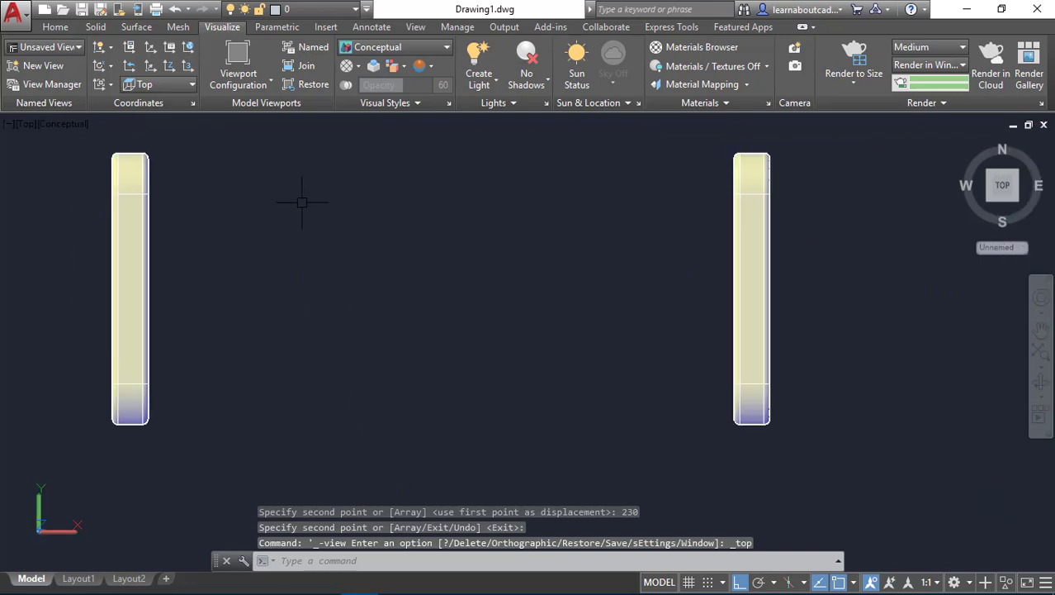
click(51, 125)
click(86, 164)
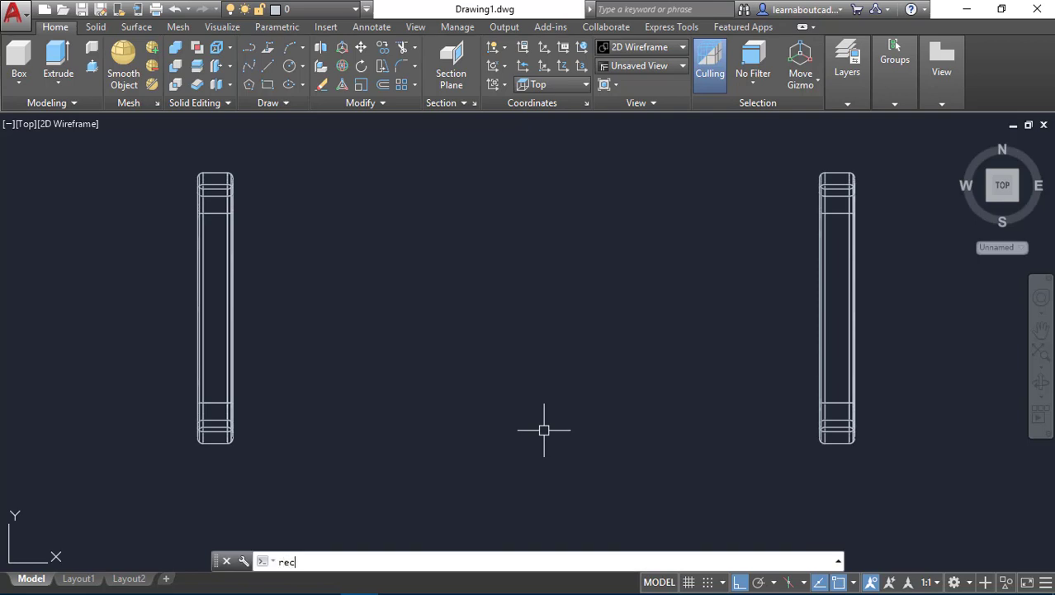
Draw a rectangle from the upper end midpoint of the left frame to the lower end midpoint of the right frame.
key(Return)
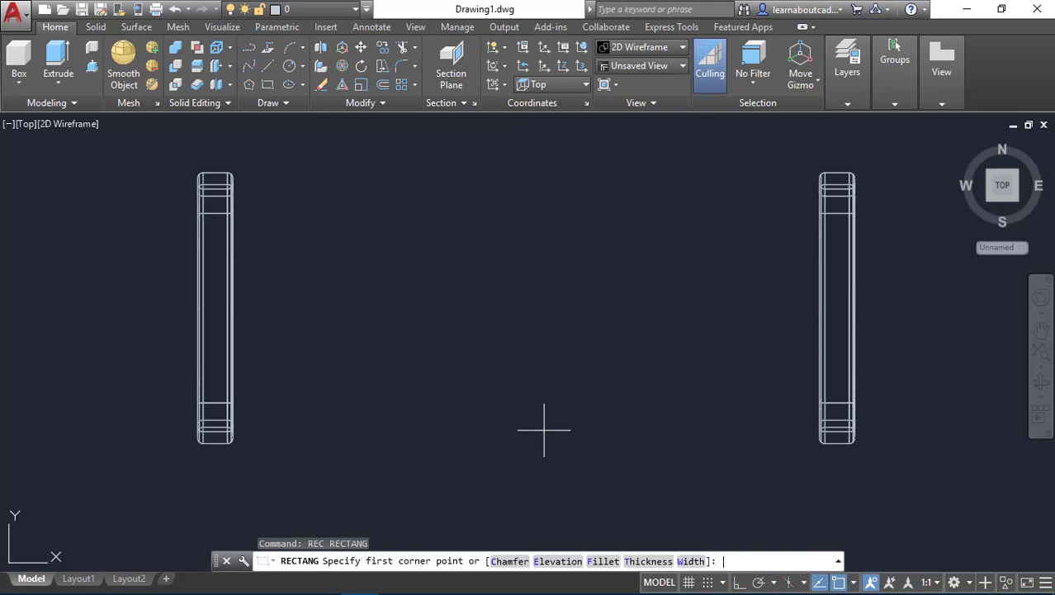
click(214, 172)
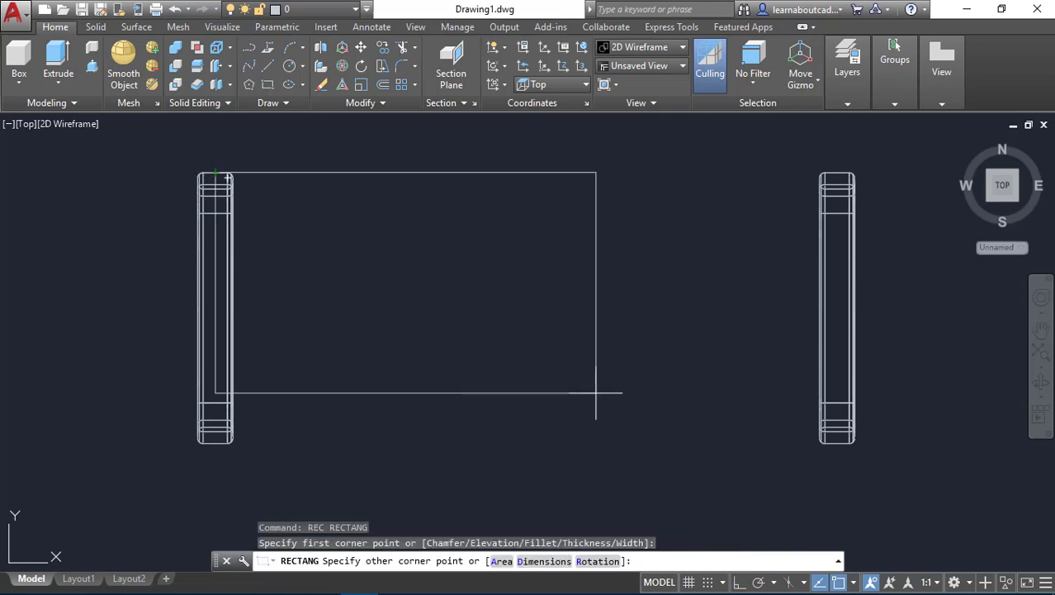
click(837, 441)
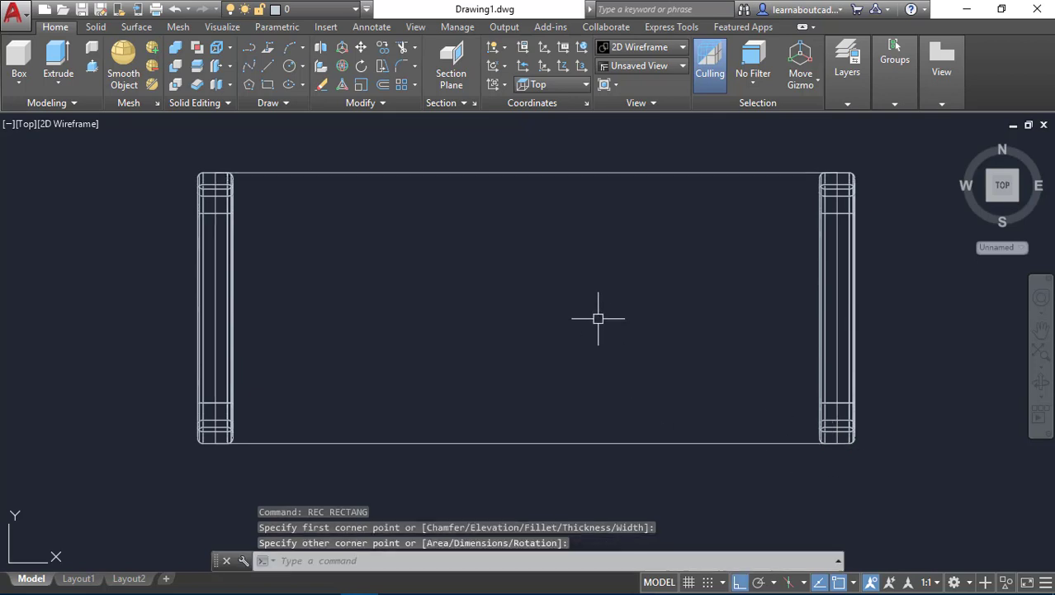
Offset the rectangle 3 units inward and delete the original outer rectangle.
text(o)
key(Return)
text(3)
key(Return)
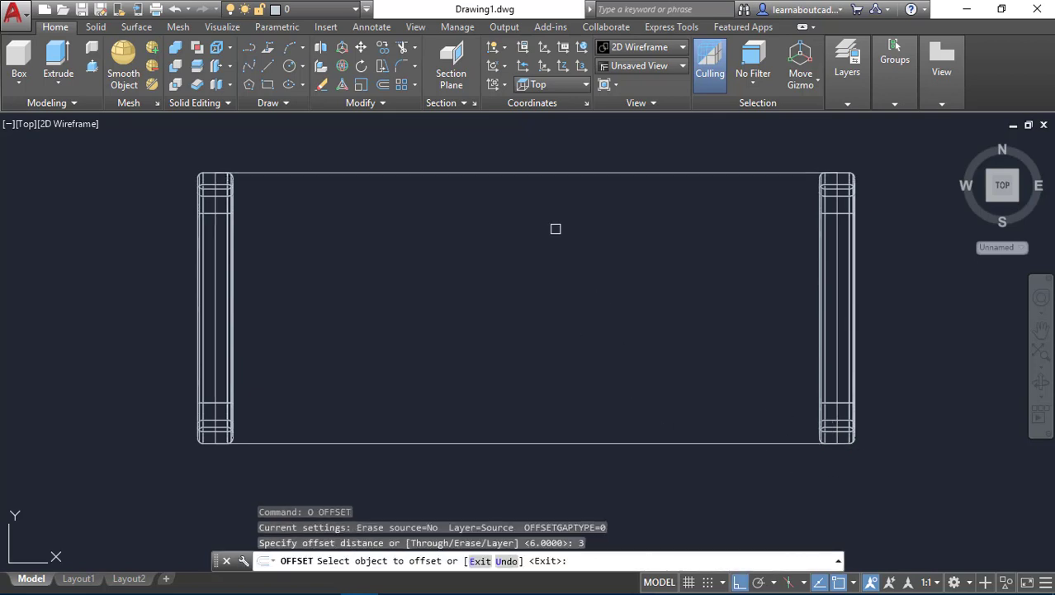
click(553, 173)
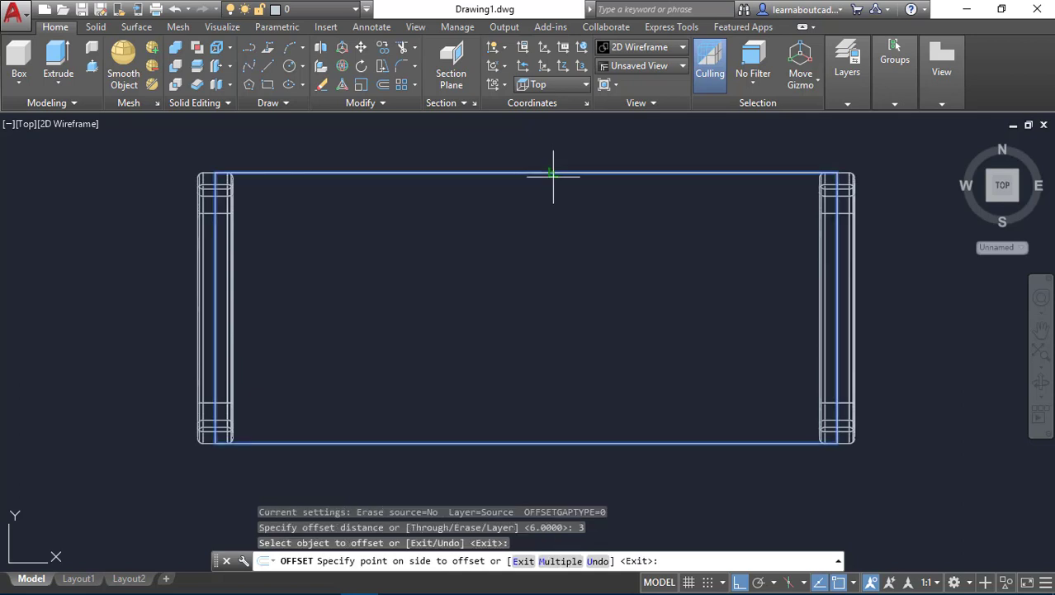
click(551, 235)
key(Escape)
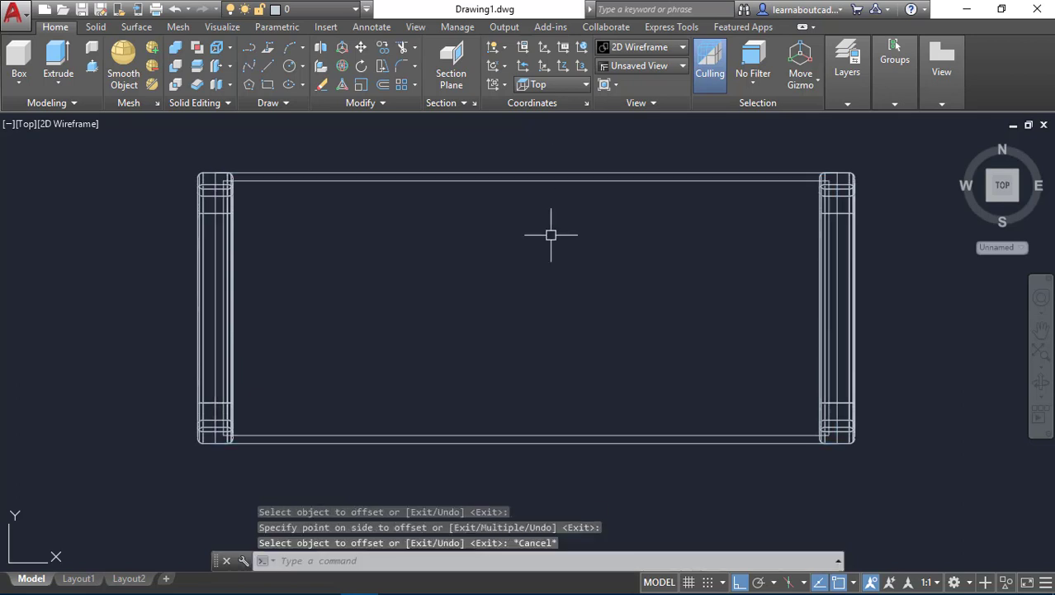
click(531, 173)
key(Delete)
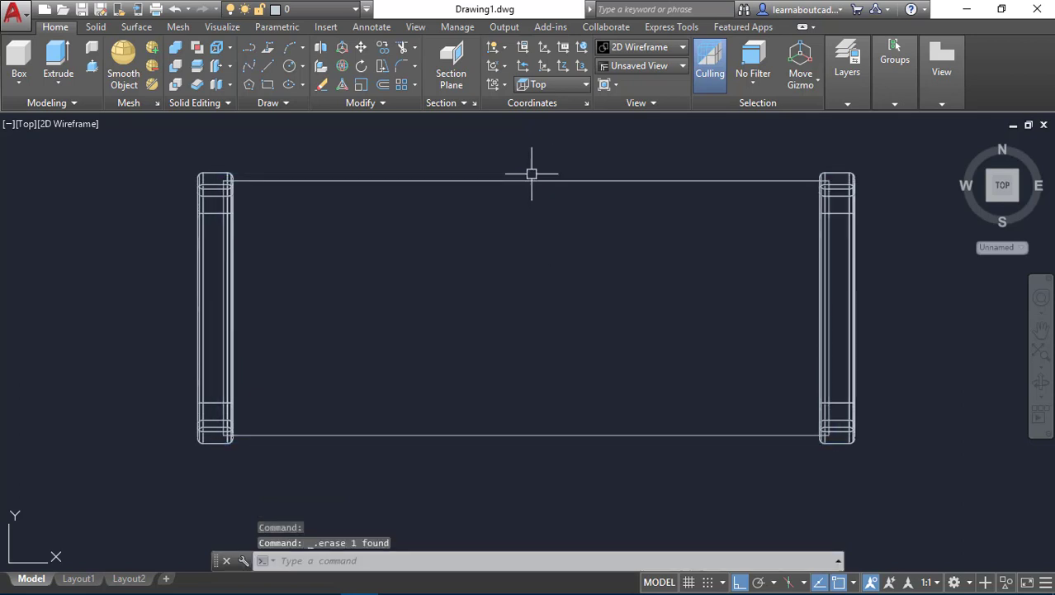
Extrude the offset rectangle between the two frames to a height of 6.
shift+middle_drag(524, 372, 473, 254)
text(ex)
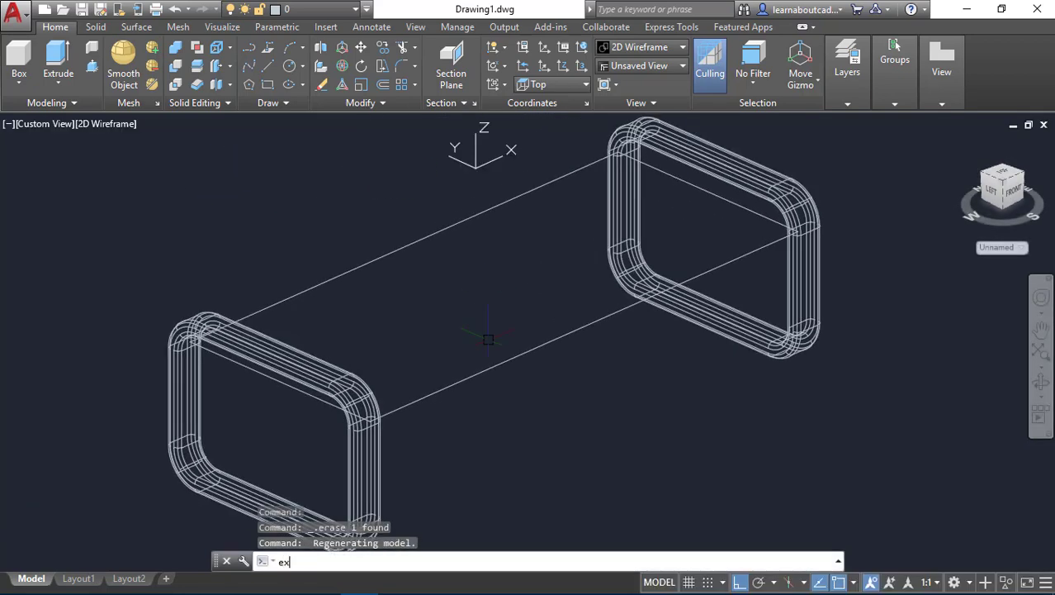
text(t)
key(Return)
click(487, 373)
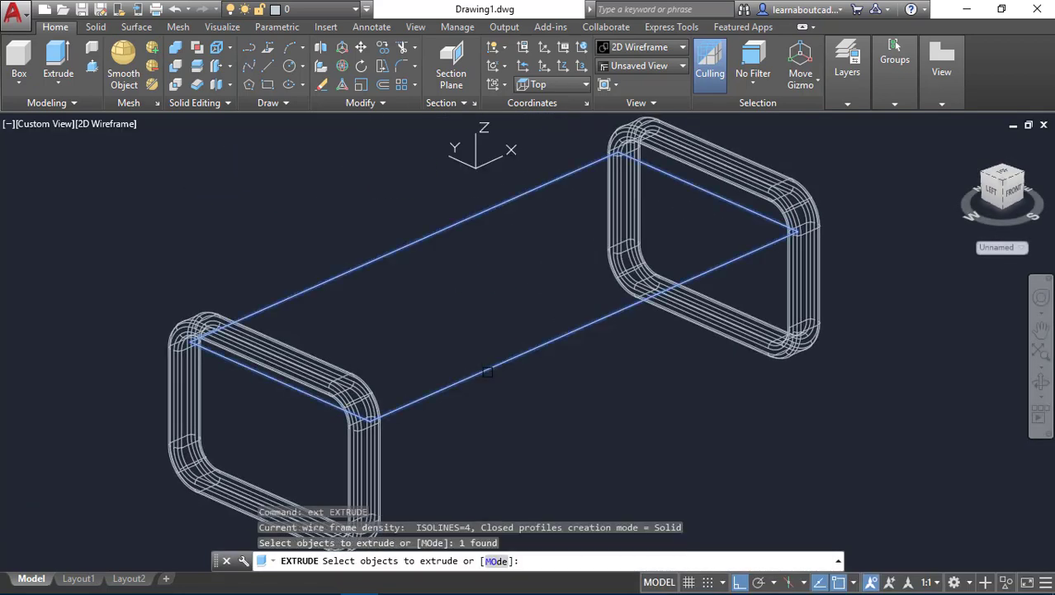
key(Return)
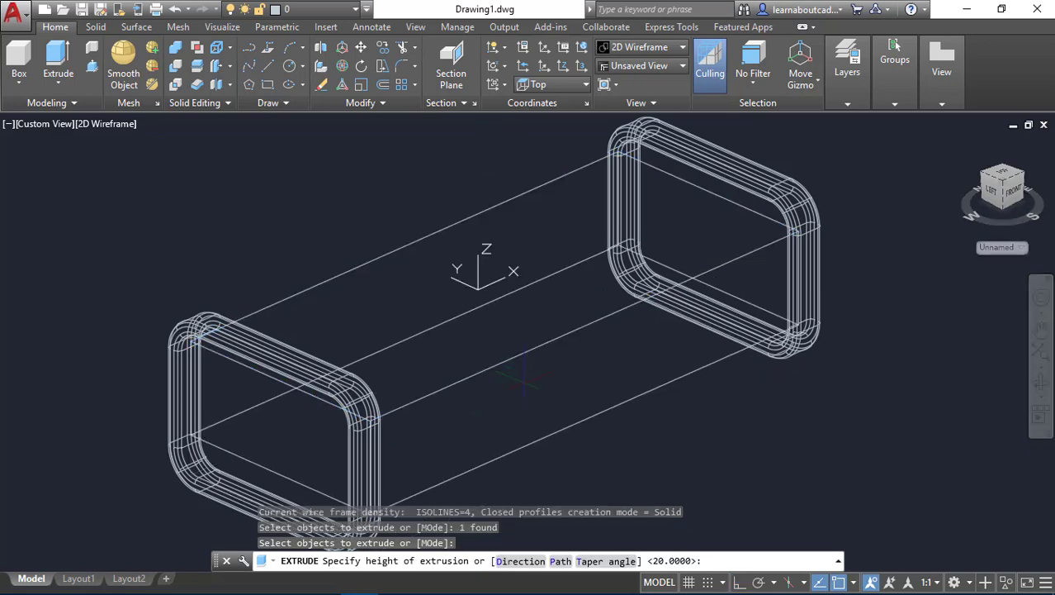
text(6)
key(Return)
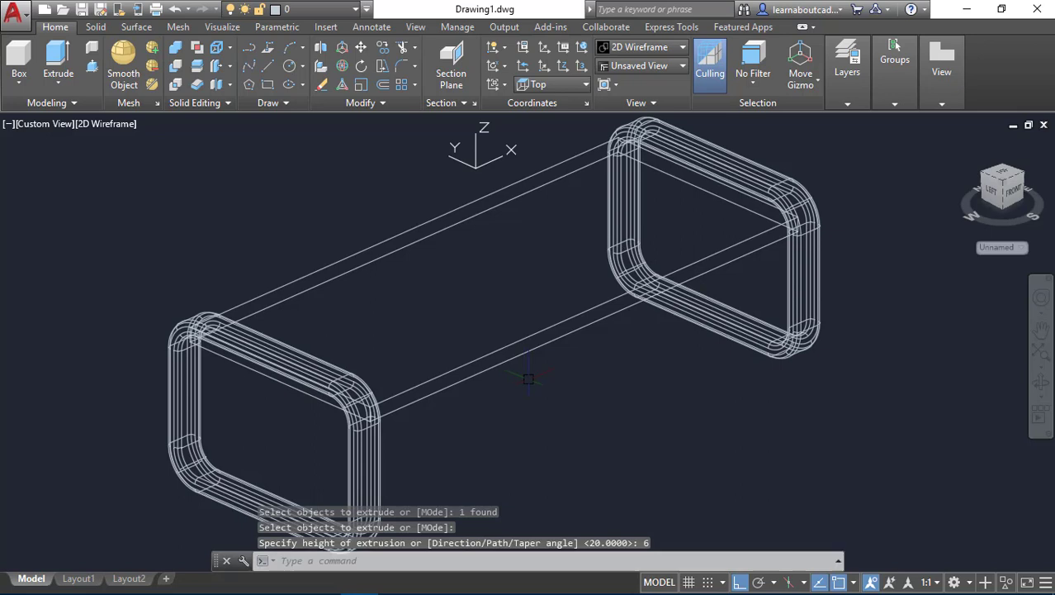
In the Left view, draw a vertical line 30 units up from the midpoint of the frame's bottom outer edge.
middle_drag(528, 379, 577, 329)
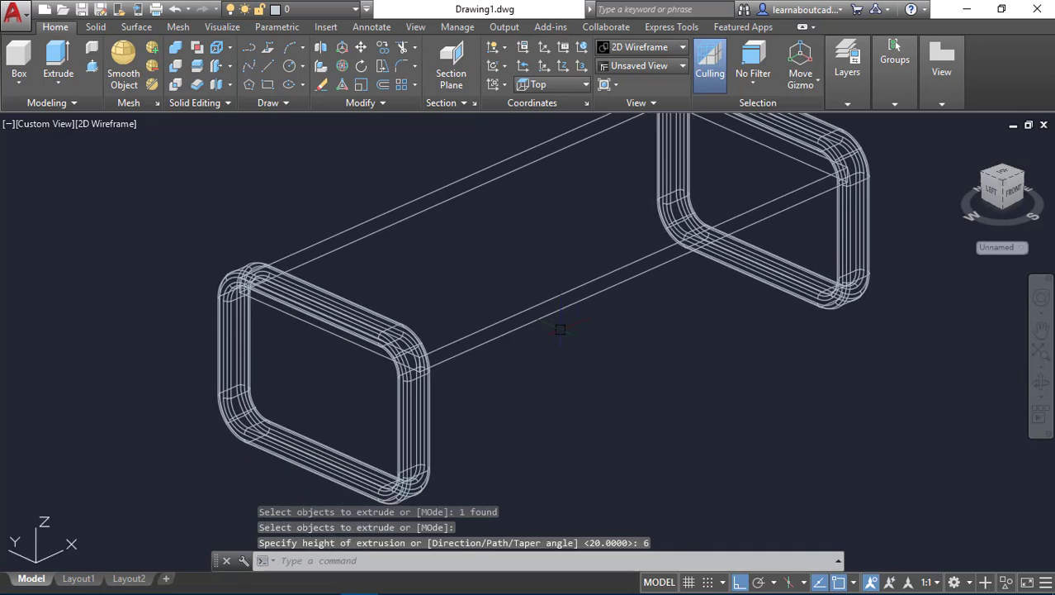
click(58, 129)
click(91, 198)
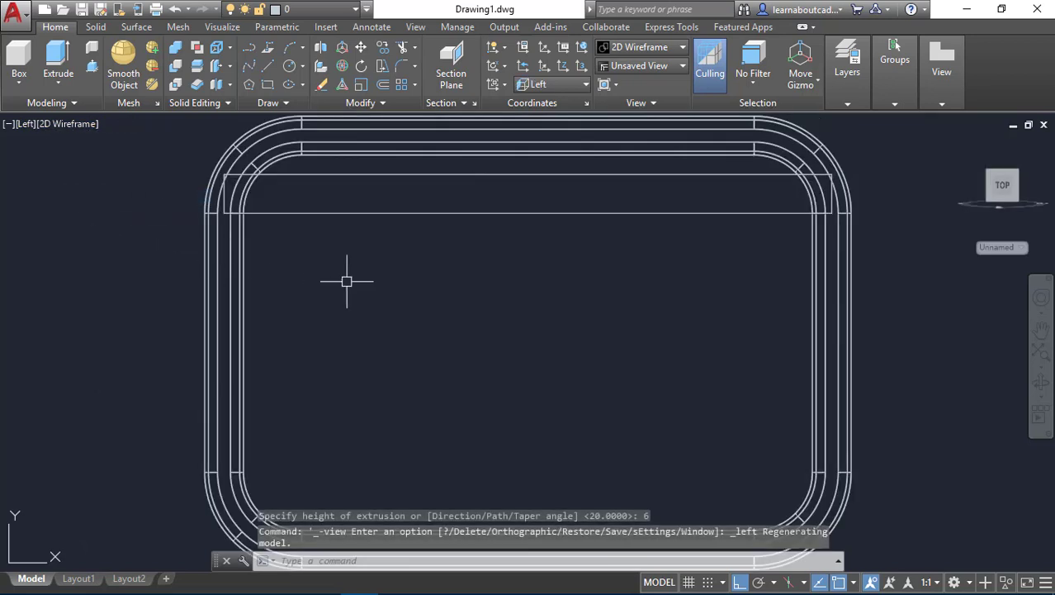
scroll(413, 305, down, 2)
text(l)
key(Return)
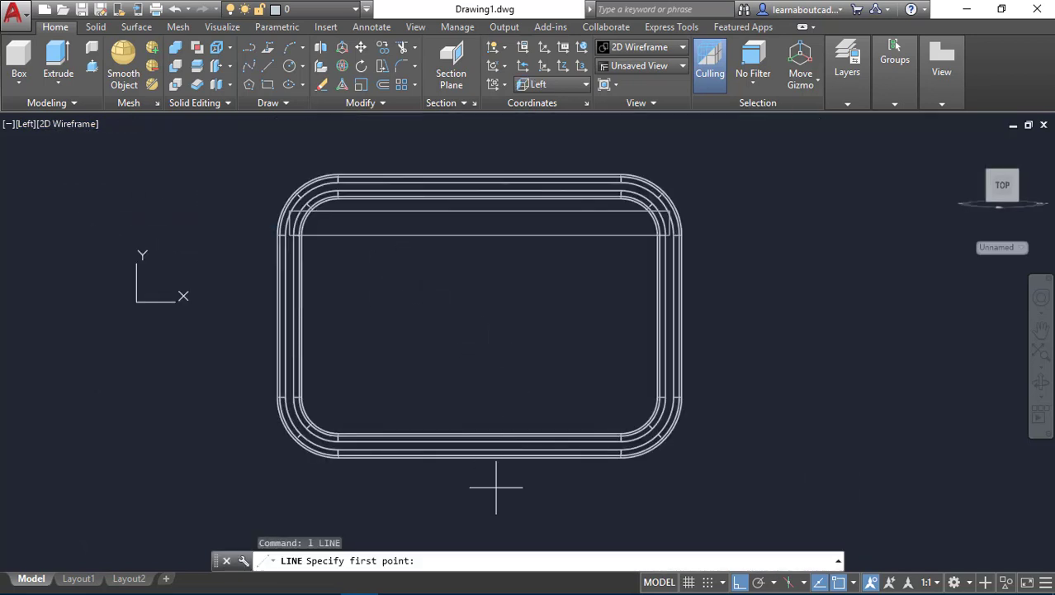
click(476, 456)
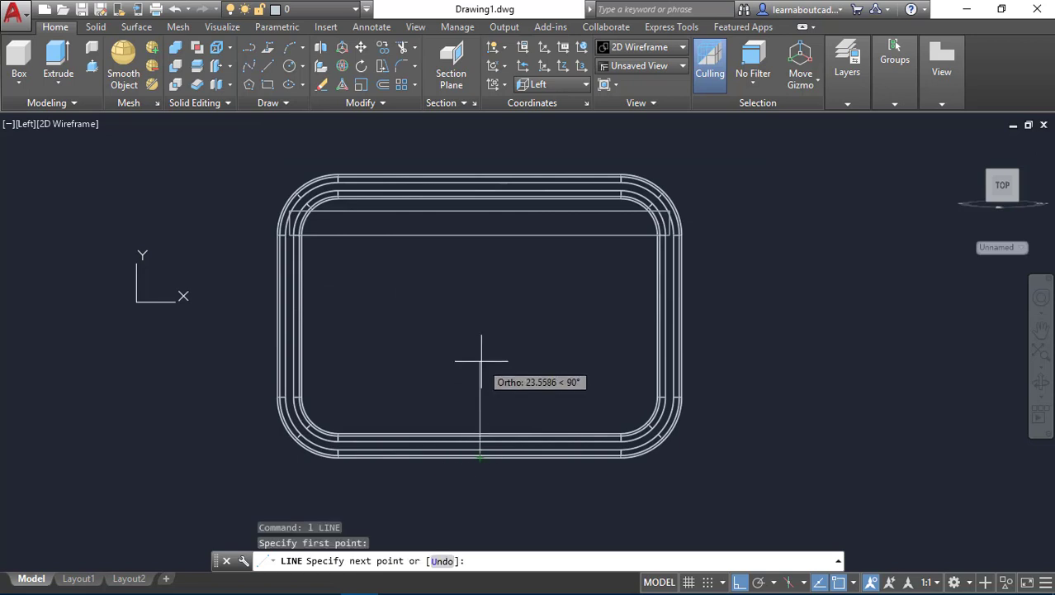
text(30)
key(Return)
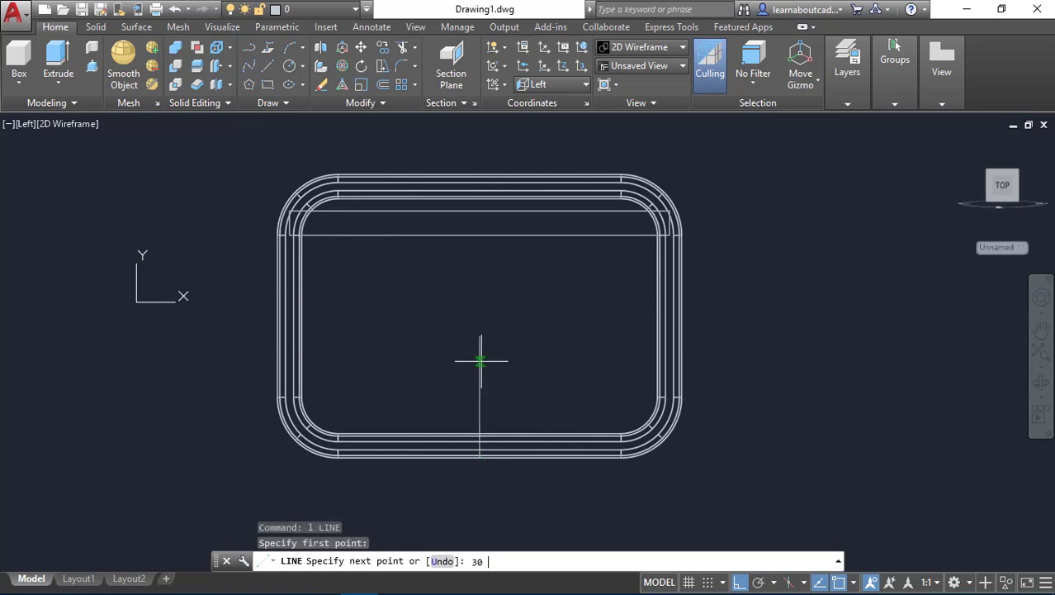
key(Return)
Measure the distance from the upper end of the vertical line to the extruded slab's lower edge.
text(d)
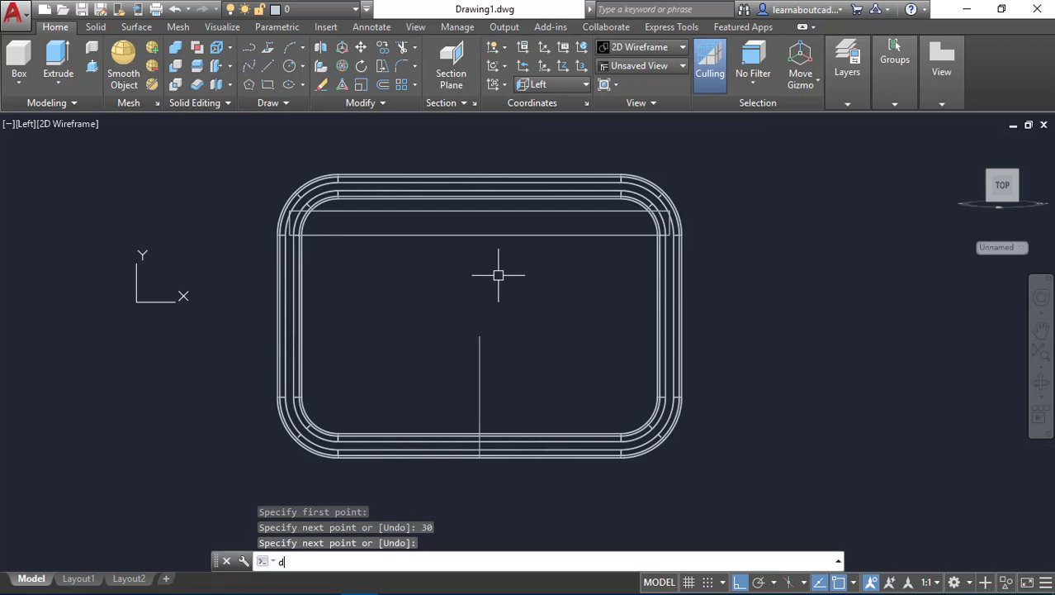
text(i)
key(Return)
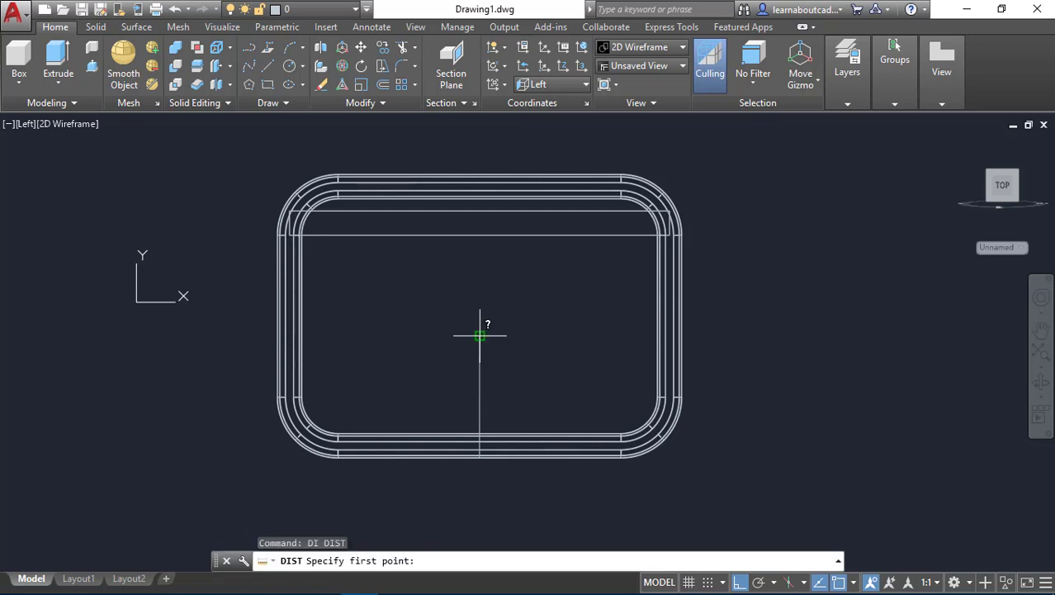
click(479, 335)
click(485, 238)
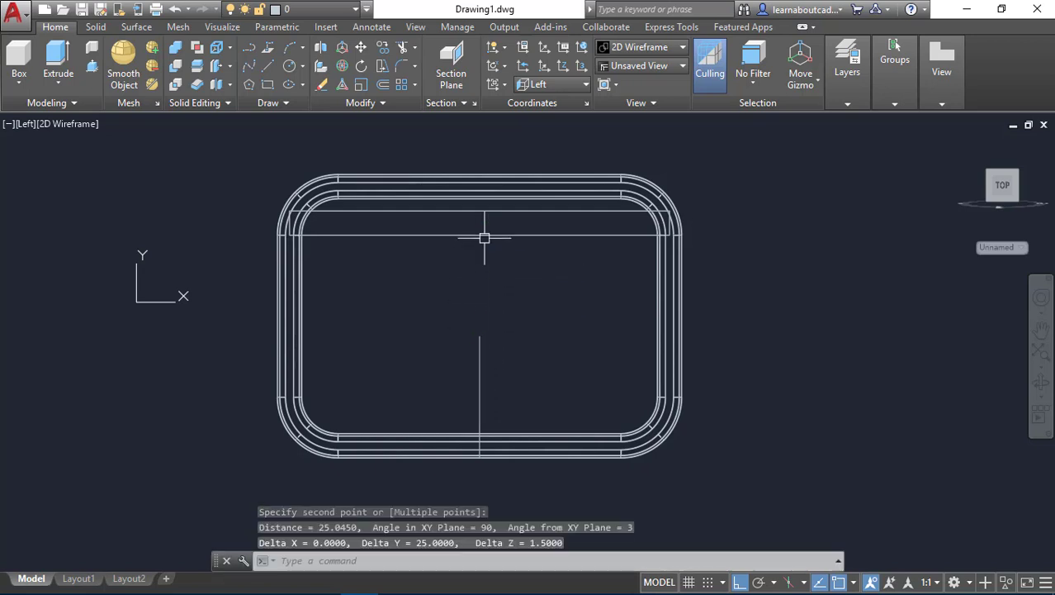
Move the extruded slab straight down by 25 units onto the upper end of the vertical line.
text(m)
key(Return)
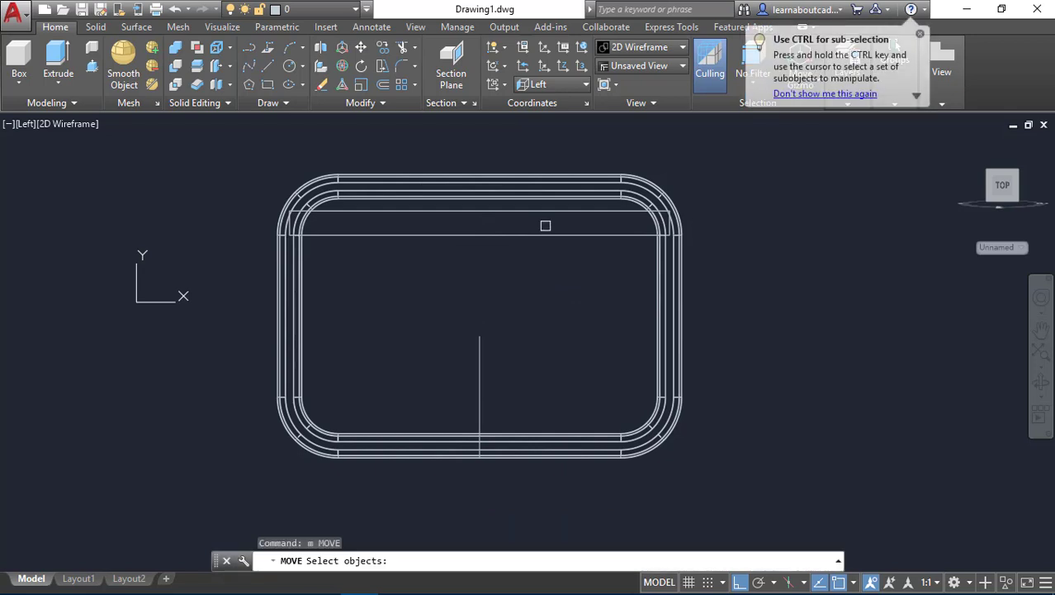
click(544, 230)
key(Return)
click(773, 247)
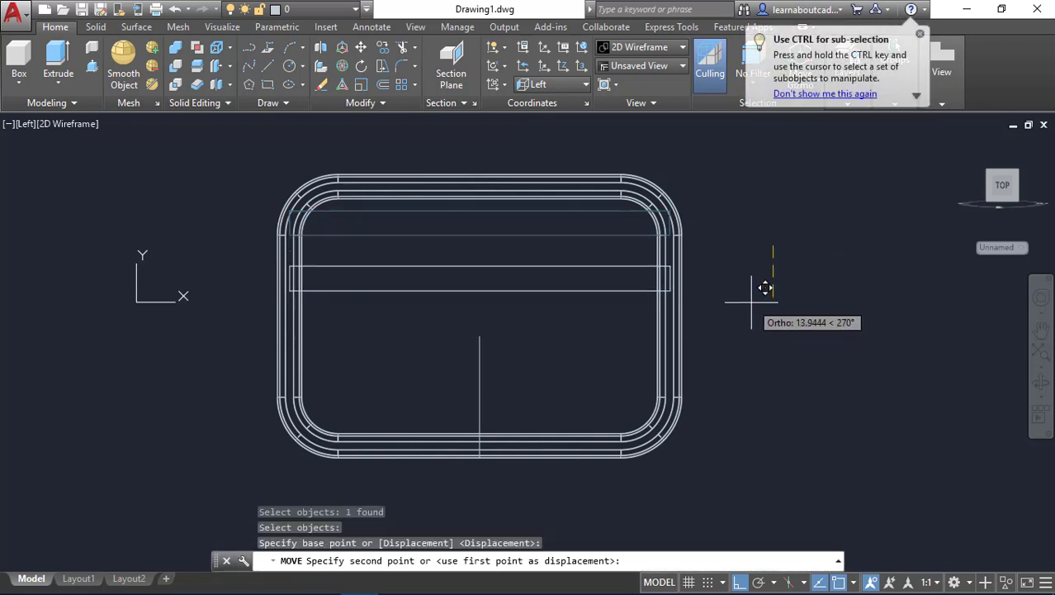
text(25)
key(Return)
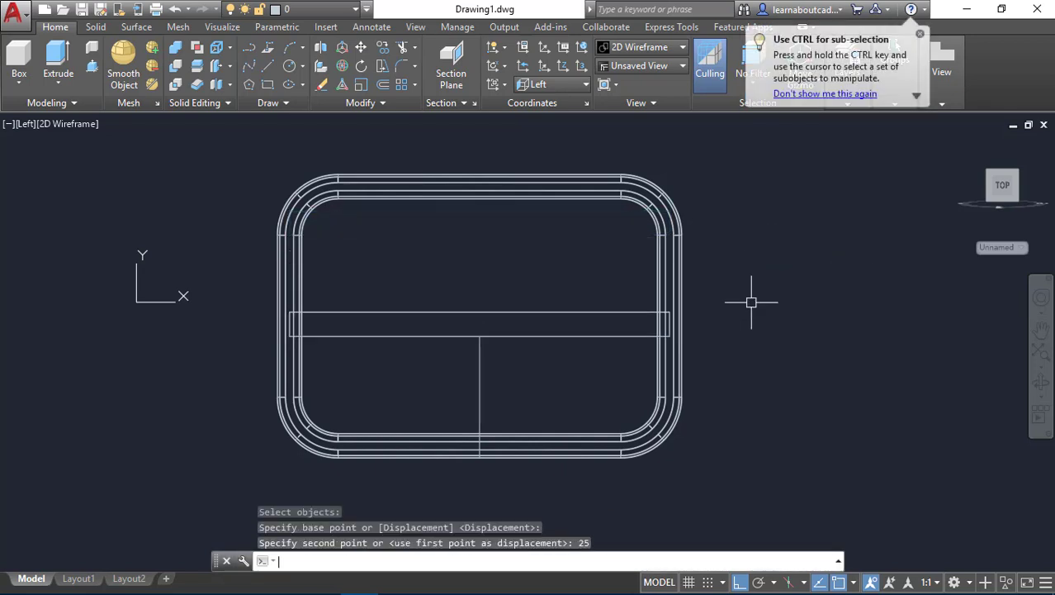
Erase the vertical guide line that runs from the frame's bottom edge up to the slab.
shift+middle_drag(752, 314, 471, 395)
click(437, 383)
text(E)
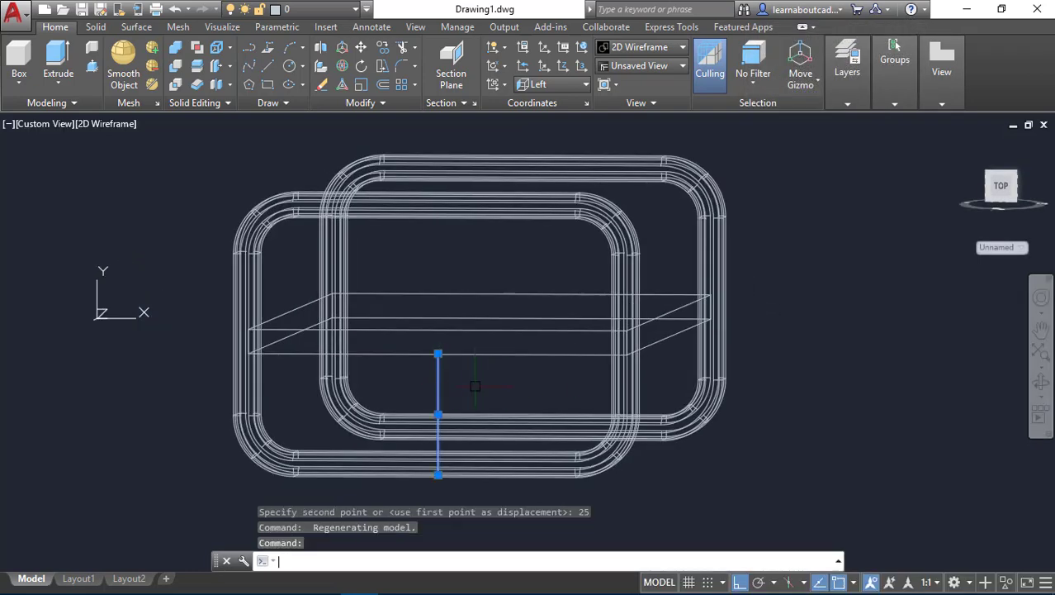
key(Return)
scroll(697, 356, down, 2)
shift+middle_drag(697, 355, 567, 405)
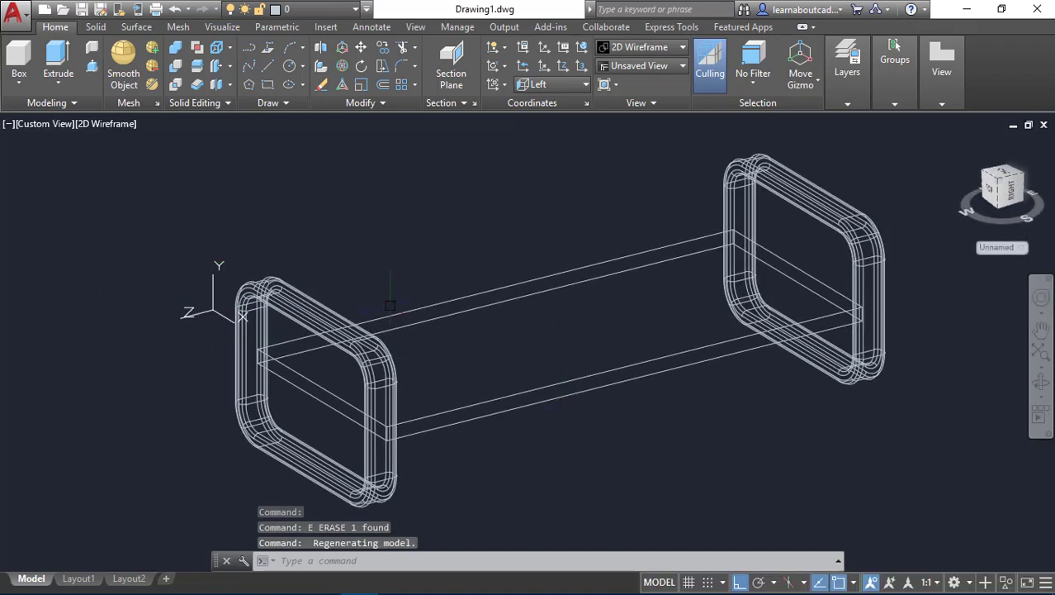
Display the model in the Conceptual visual style.
click(103, 123)
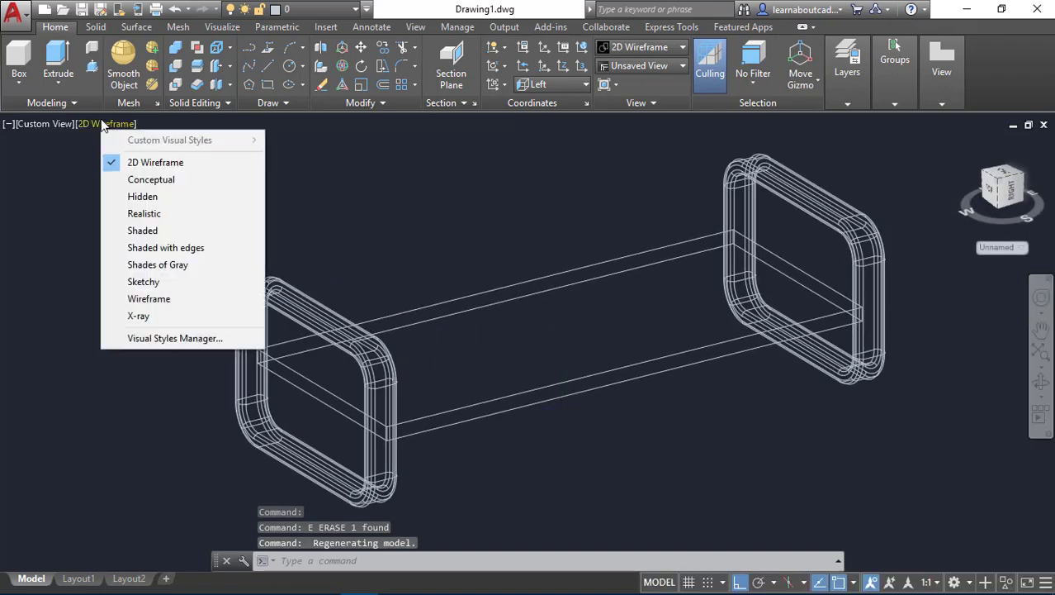
click(139, 181)
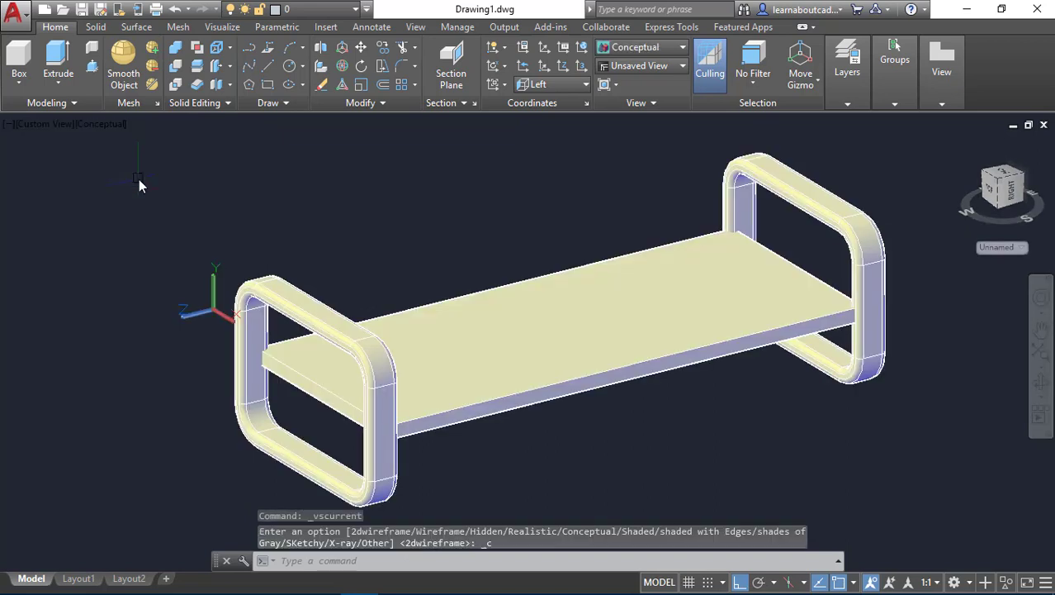
scroll(565, 394, up, 2)
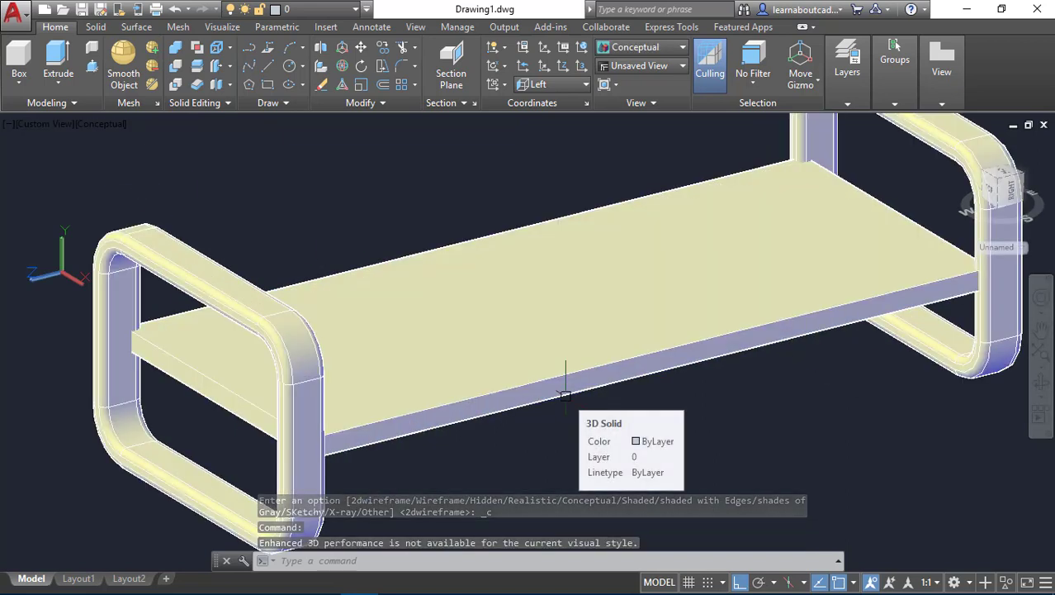
middle_drag(566, 394, 574, 386)
text(c)
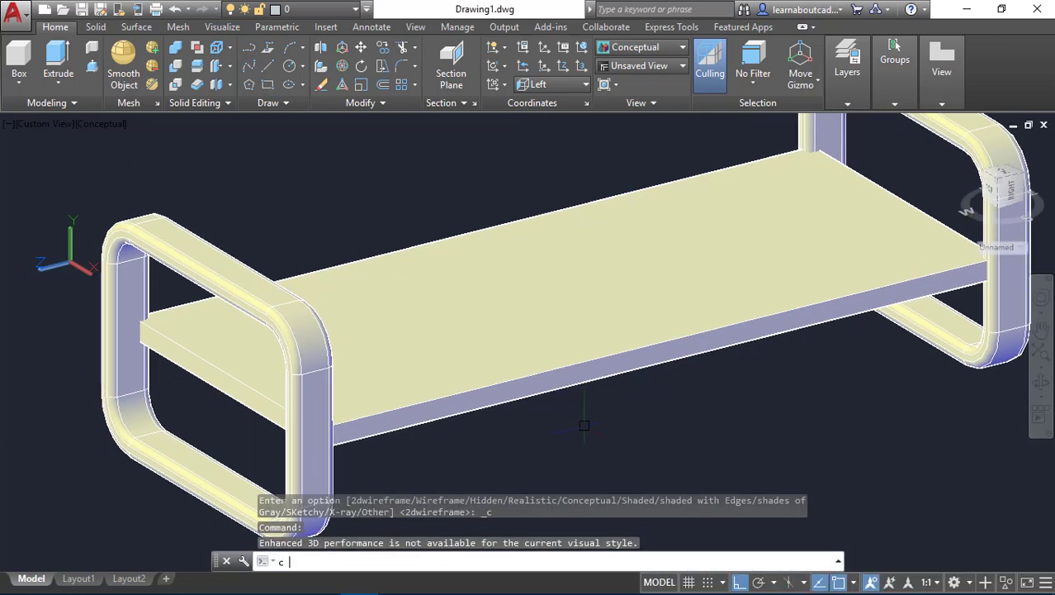
key(Return)
key(Escape)
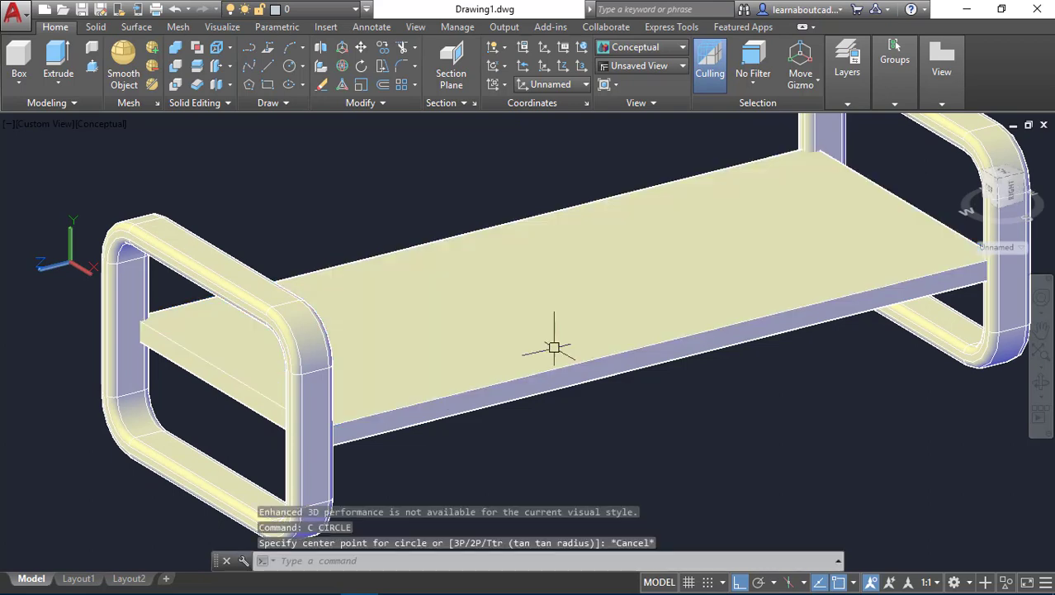
Copy the slab straight up from its lower long edge to its upper edge, stacking the copy on top of it.
text(co)
key(Return)
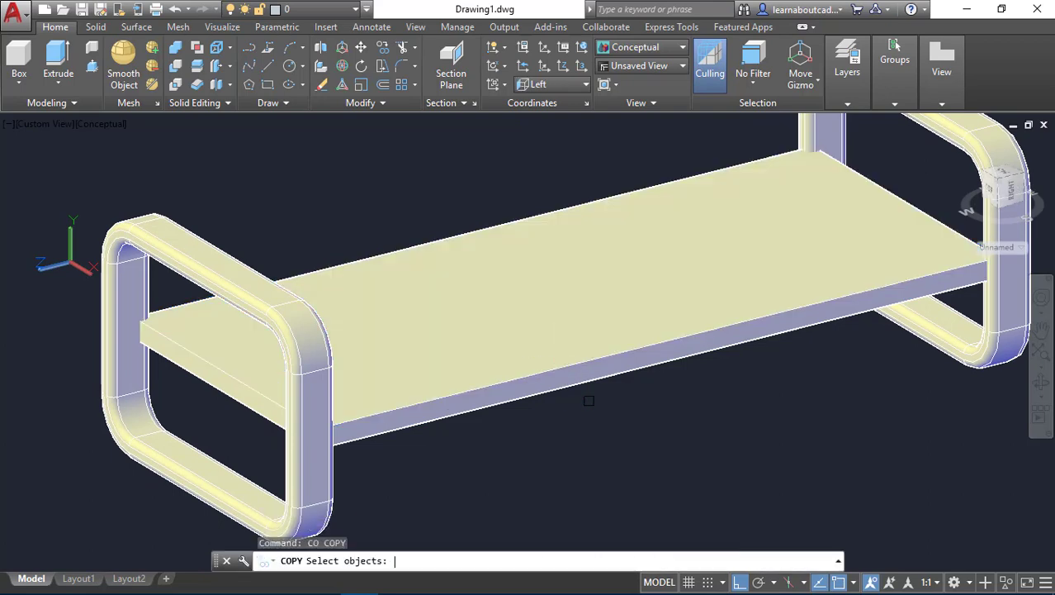
click(580, 328)
key(Return)
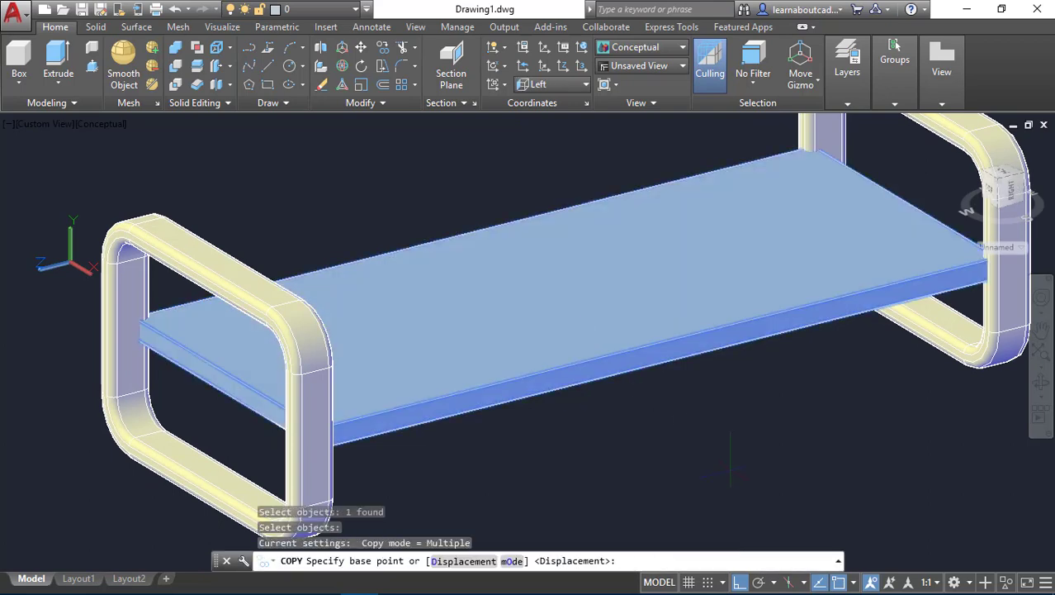
click(656, 362)
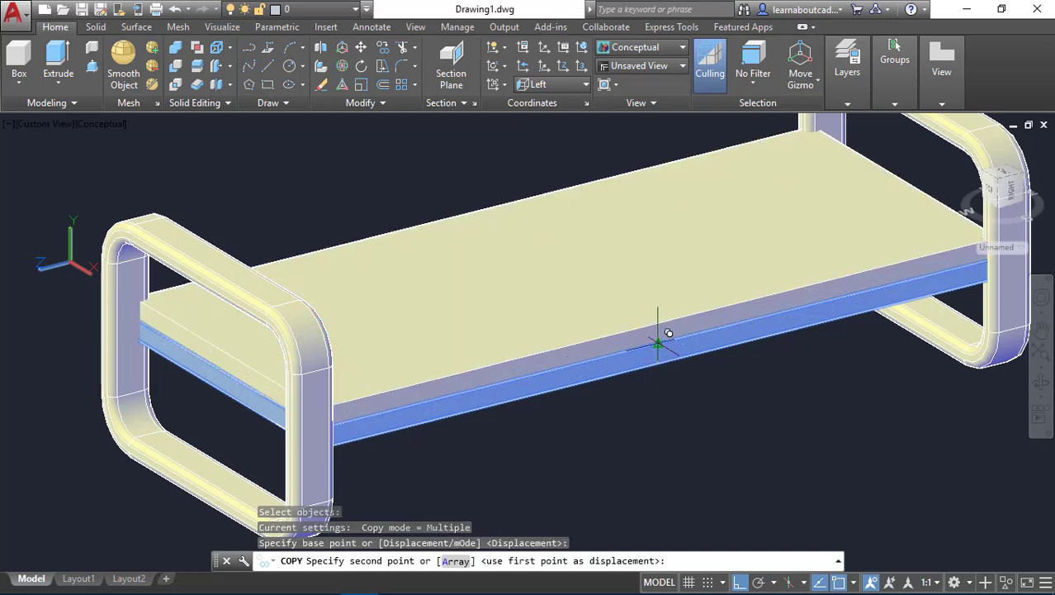
click(657, 341)
key(Escape)
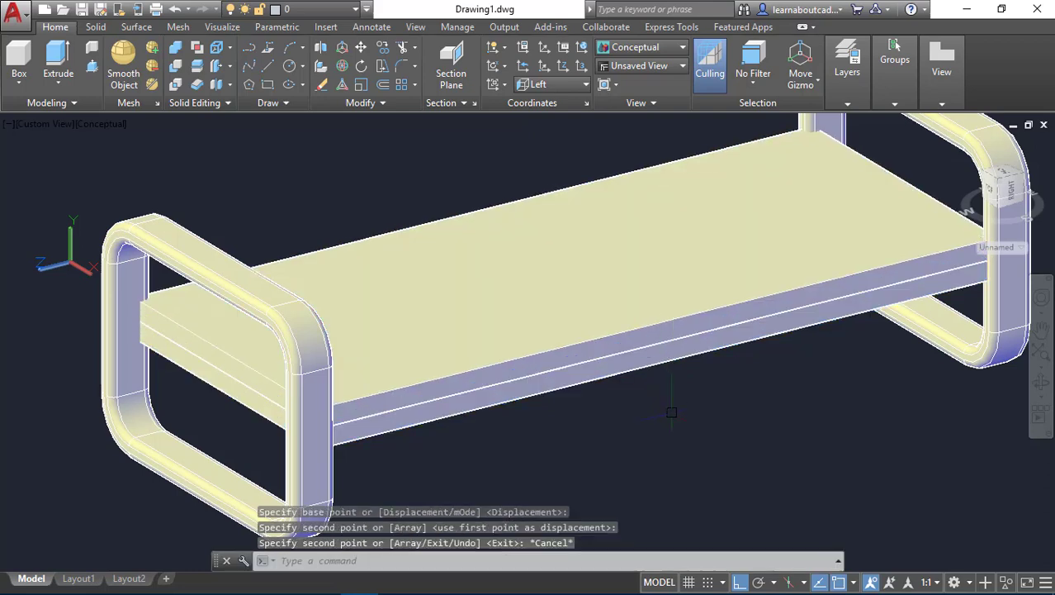
Undo the last press-pull and pull the upper slab's top face upward by 5.
key(ctrl+z)
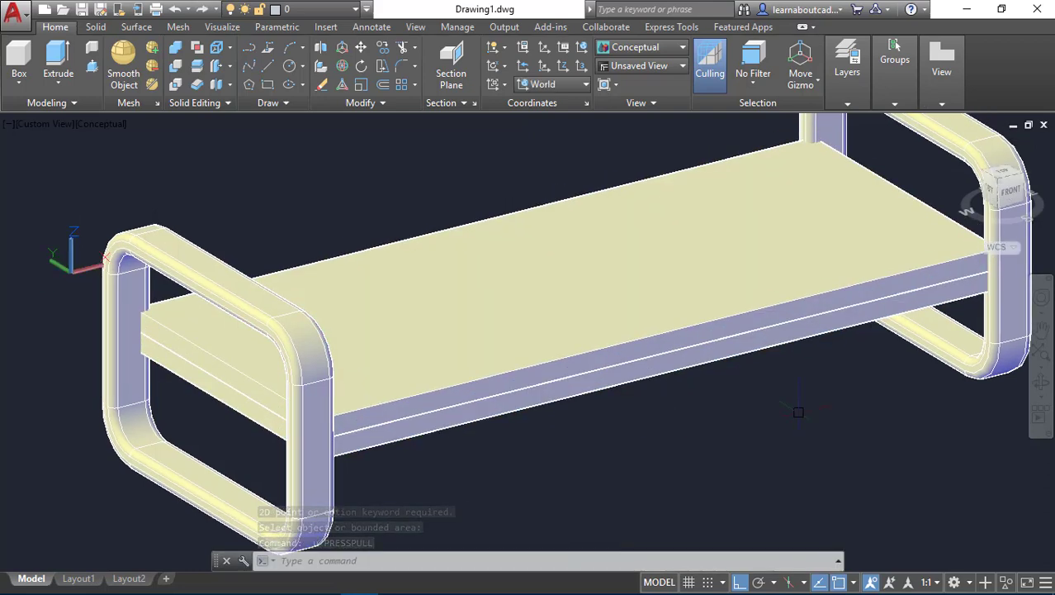
text(pres)
key(Return)
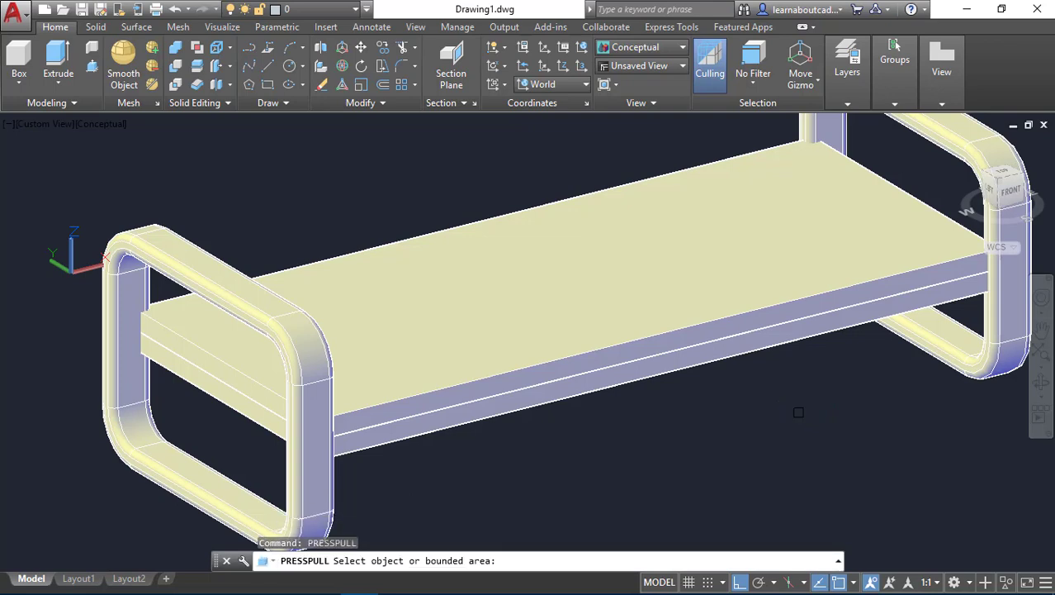
click(689, 242)
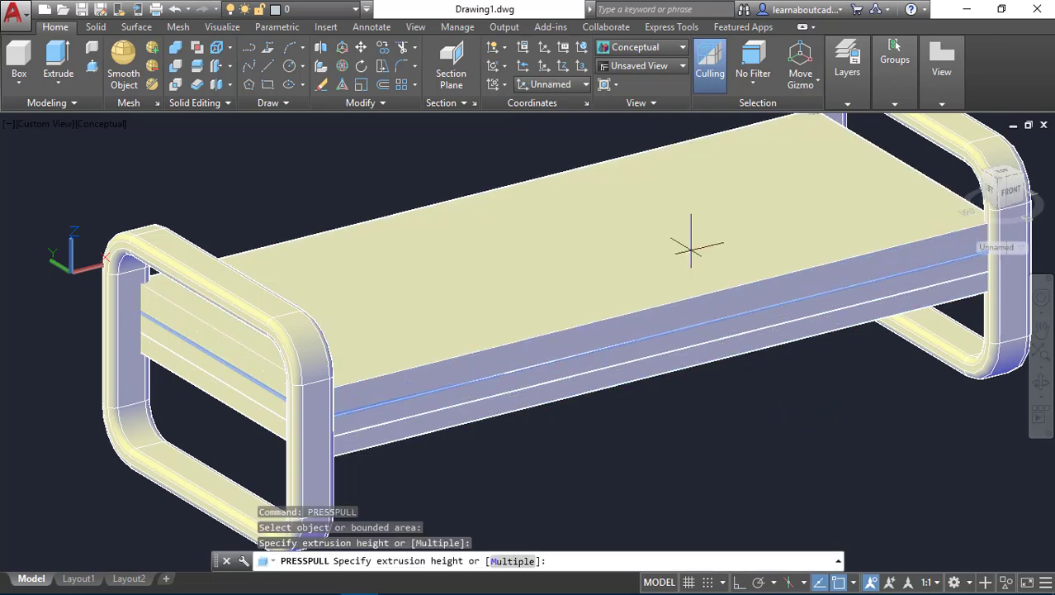
key(Return)
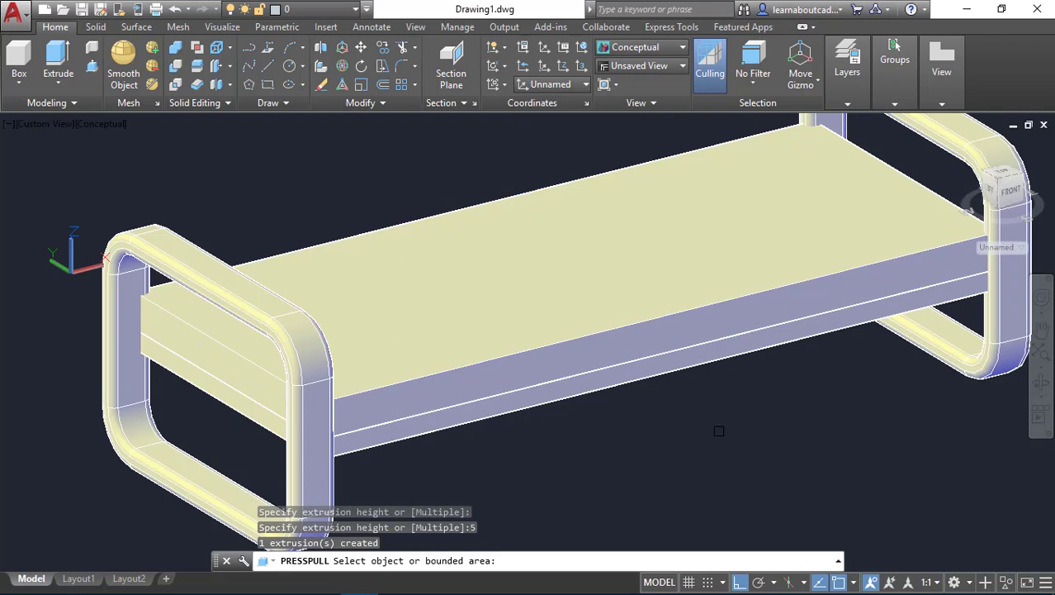
key(Return)
Hide both rounded end frames so only the two stacked slabs are shown.
scroll(730, 422, down, 1)
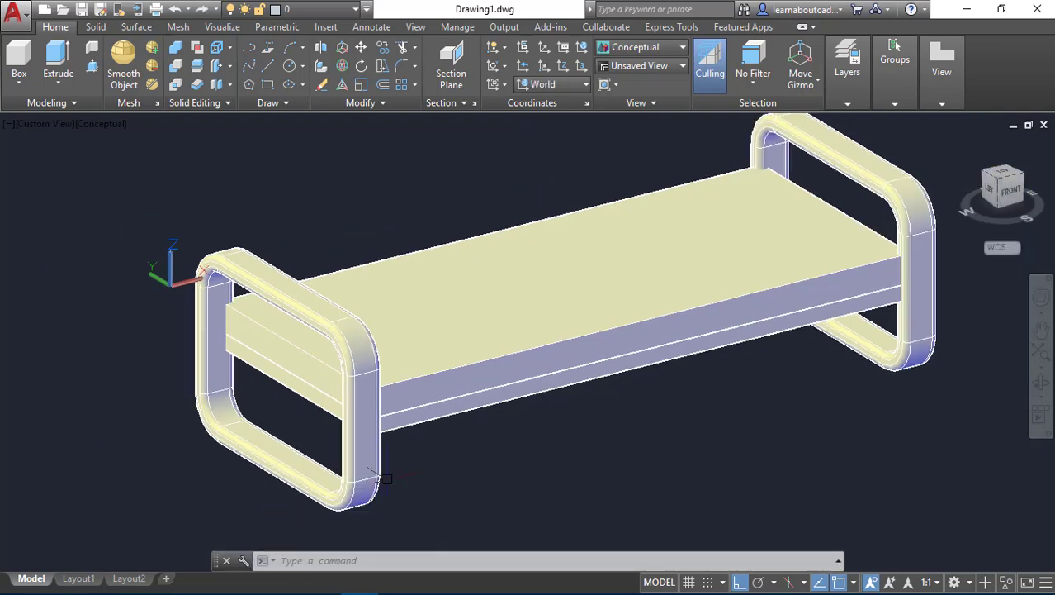
click(367, 454)
click(902, 340)
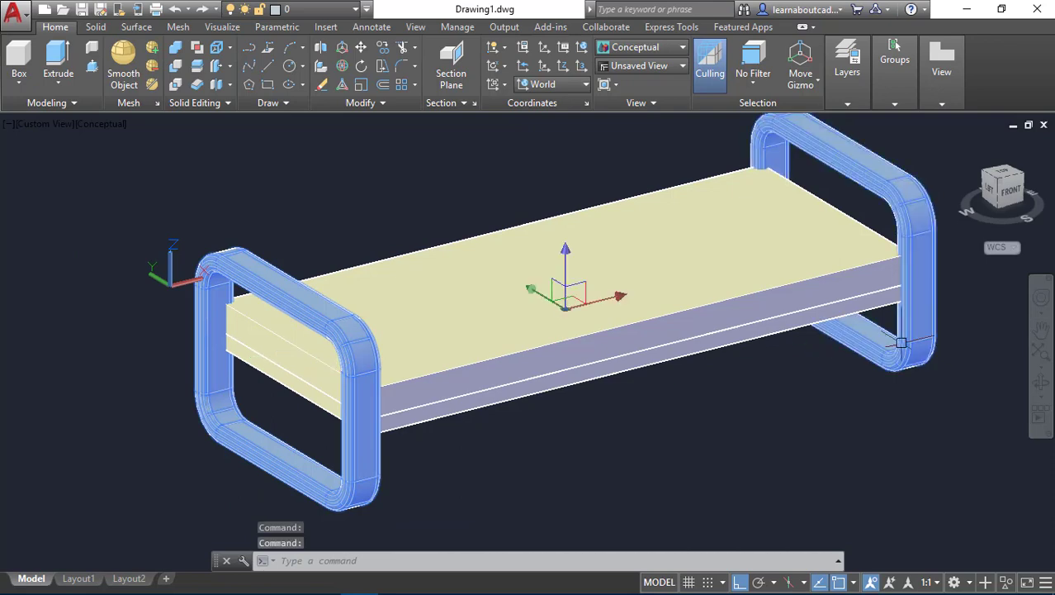
right_click(900, 341)
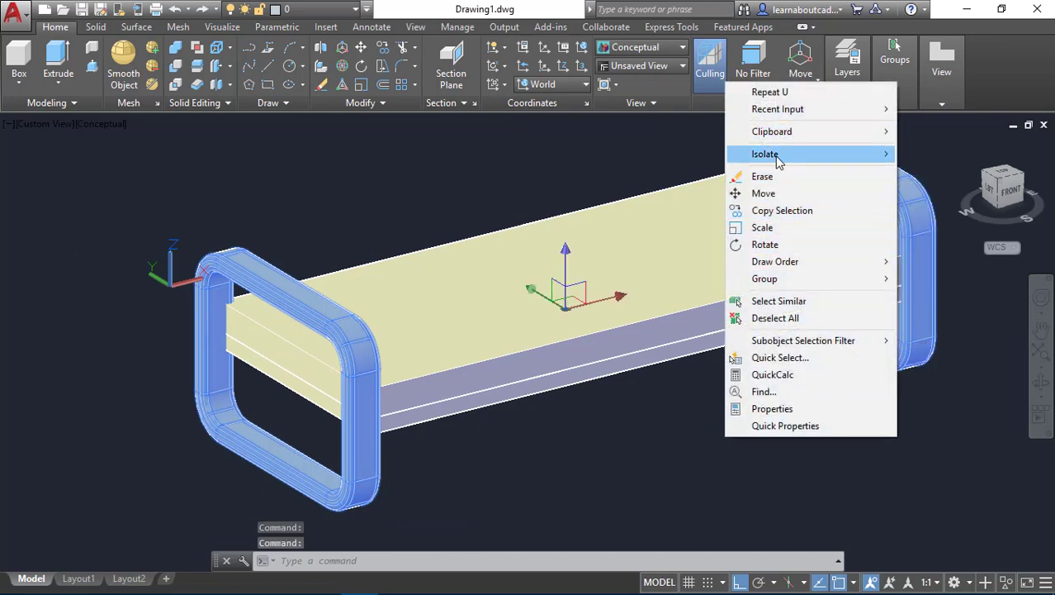
mouse_move(785, 154)
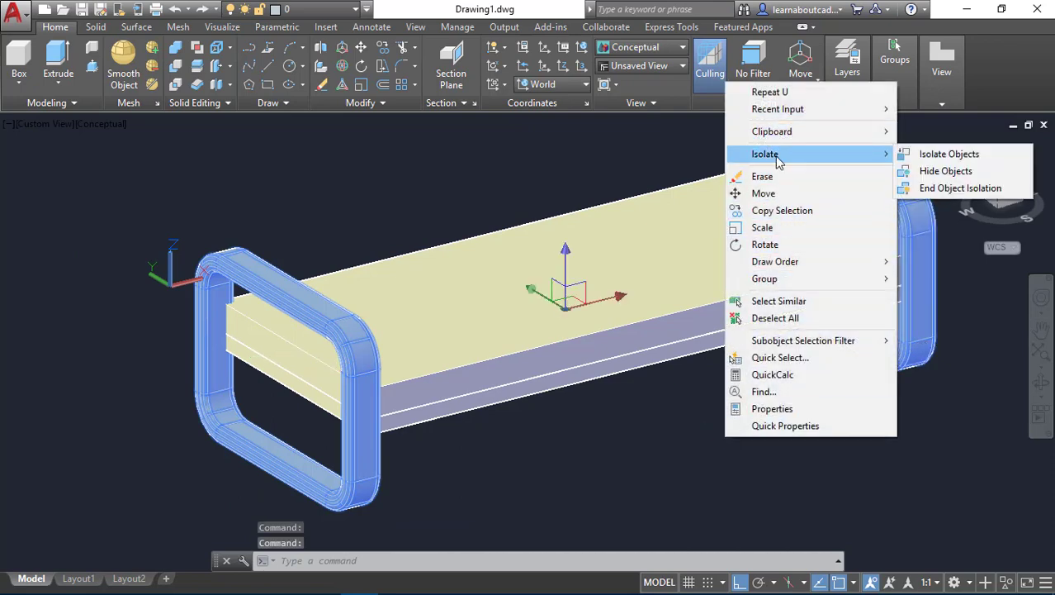
click(928, 171)
middle_drag(653, 404, 647, 435)
key(Escape)
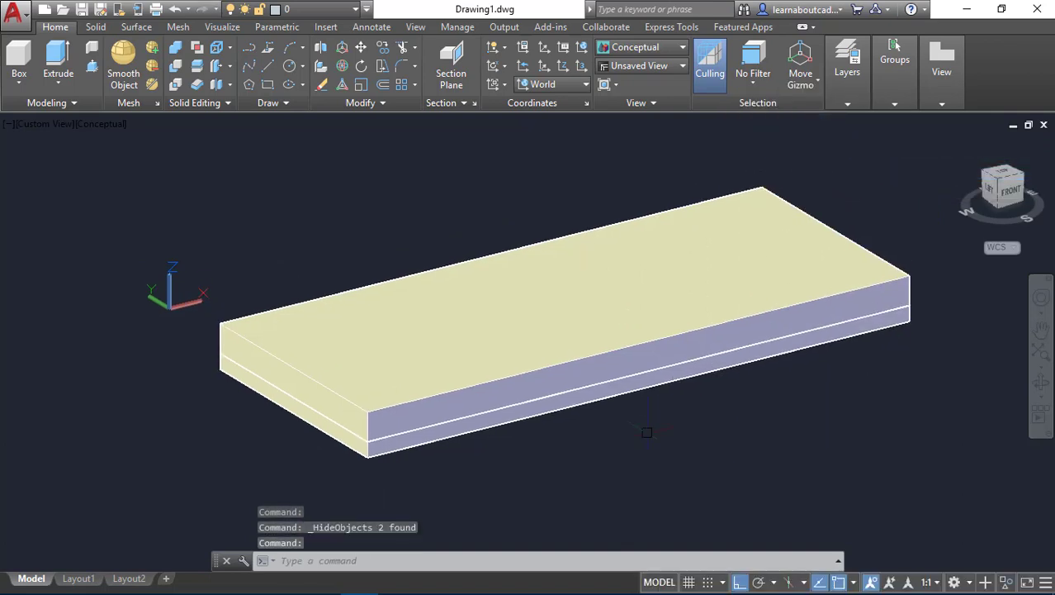
Fillet the upper slab's front-left vertical corner edge with a radius of 10.
text(fill)
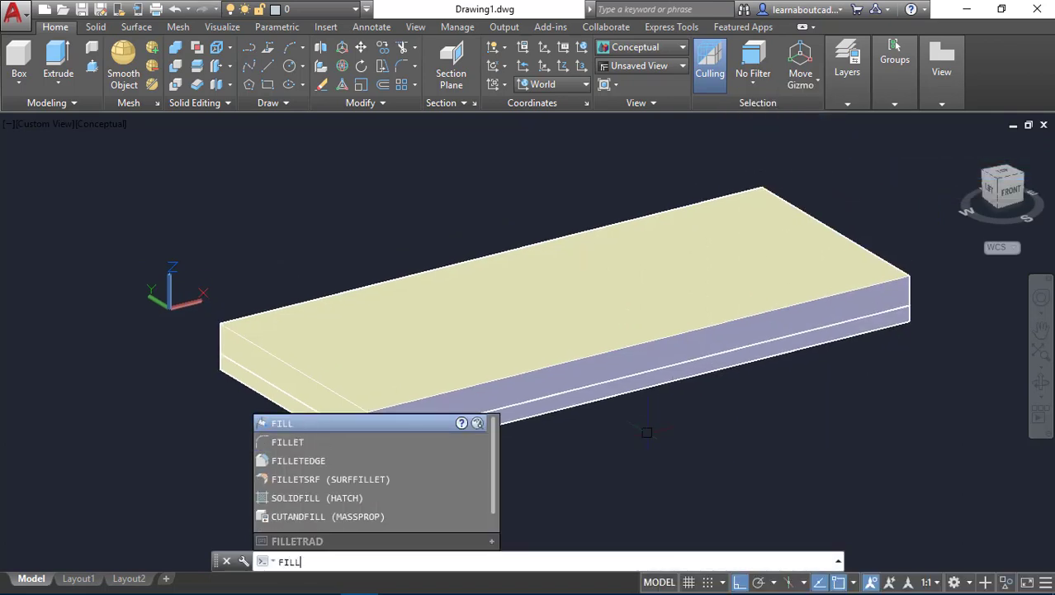
click(403, 445)
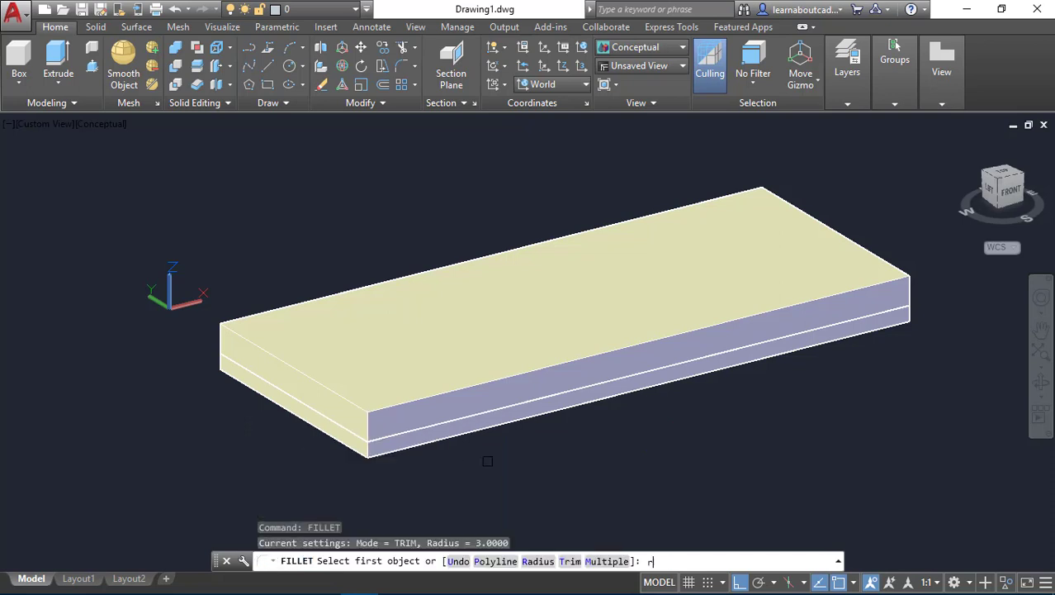
text(r)
key(Return)
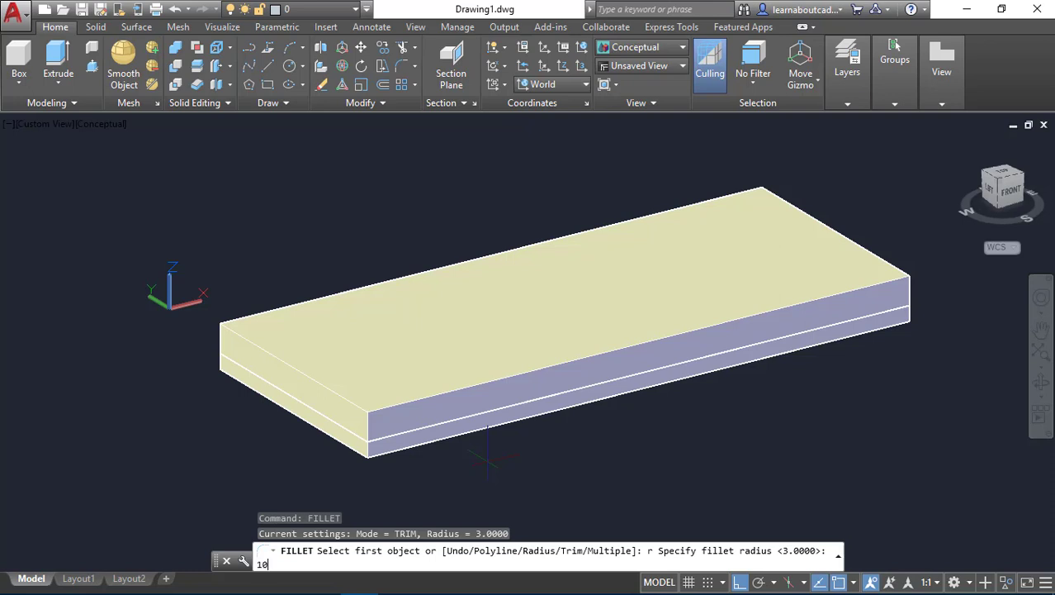
key(Return)
scroll(464, 466, up, 3)
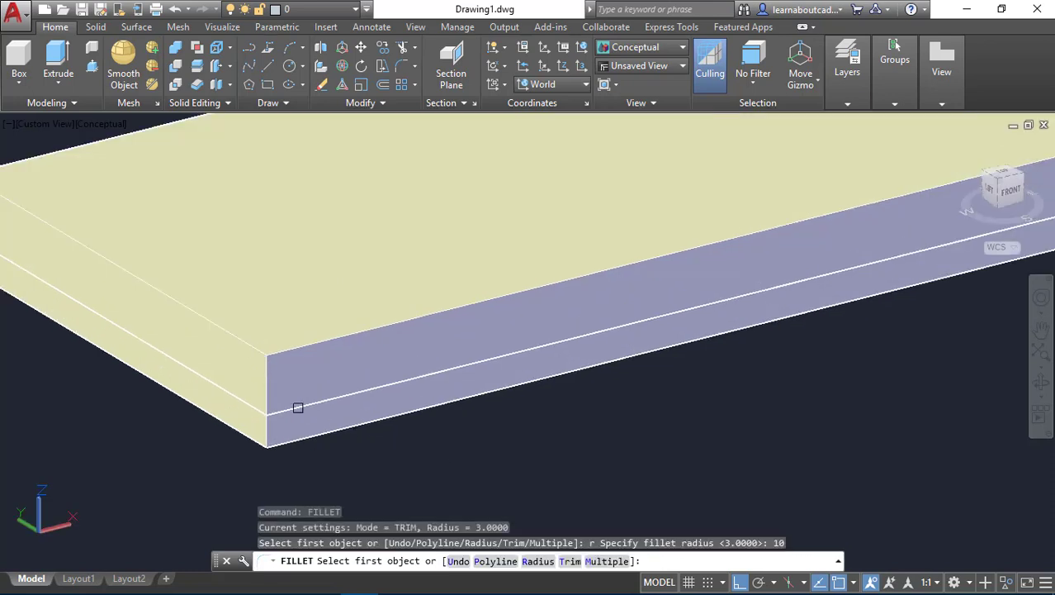
click(267, 384)
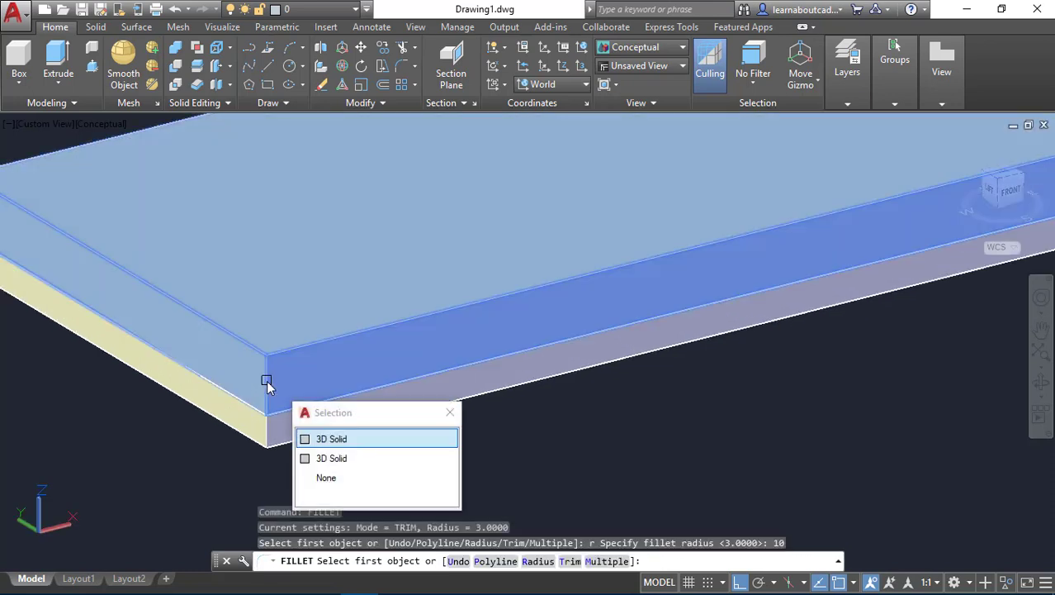
click(267, 385)
click(267, 383)
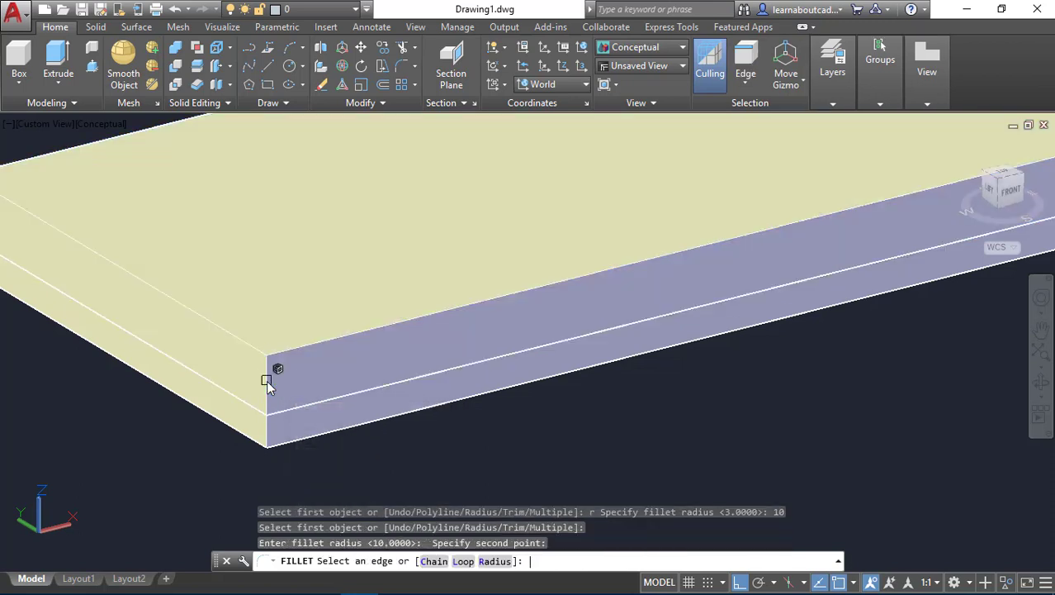
scroll(261, 388, up, 3)
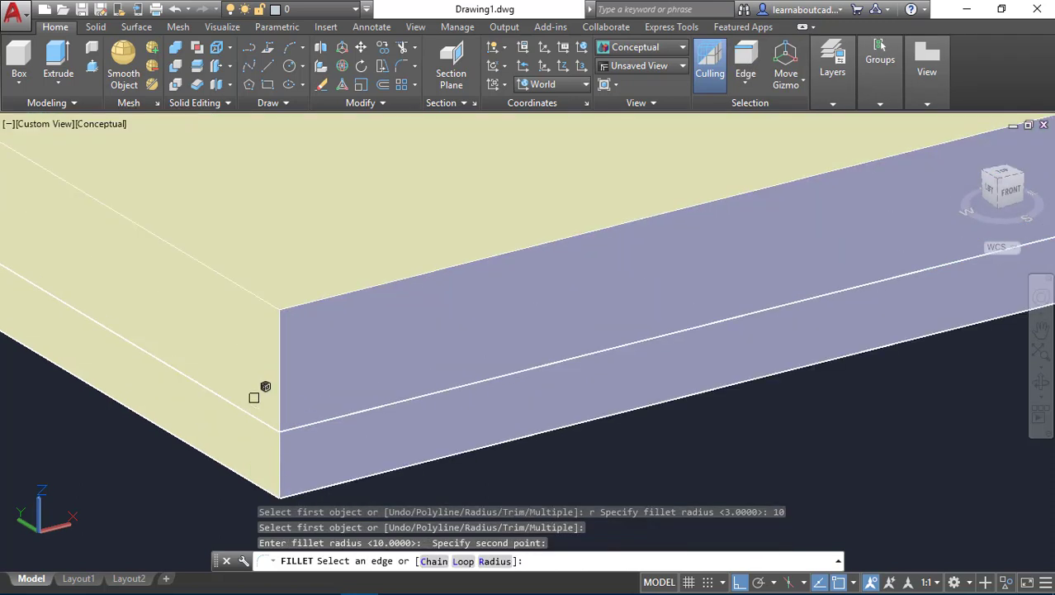
click(281, 339)
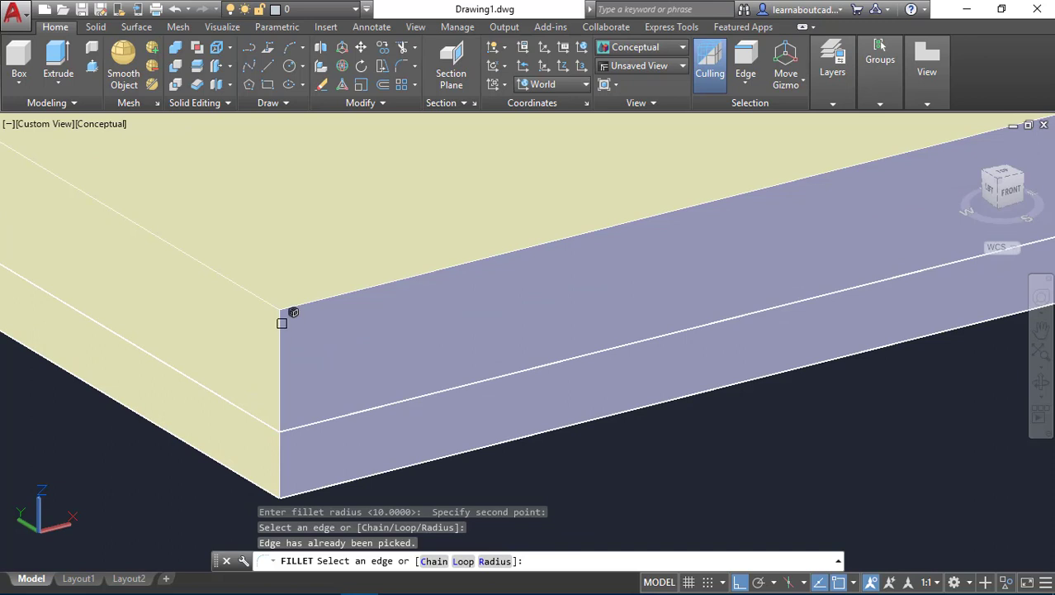
click(281, 321)
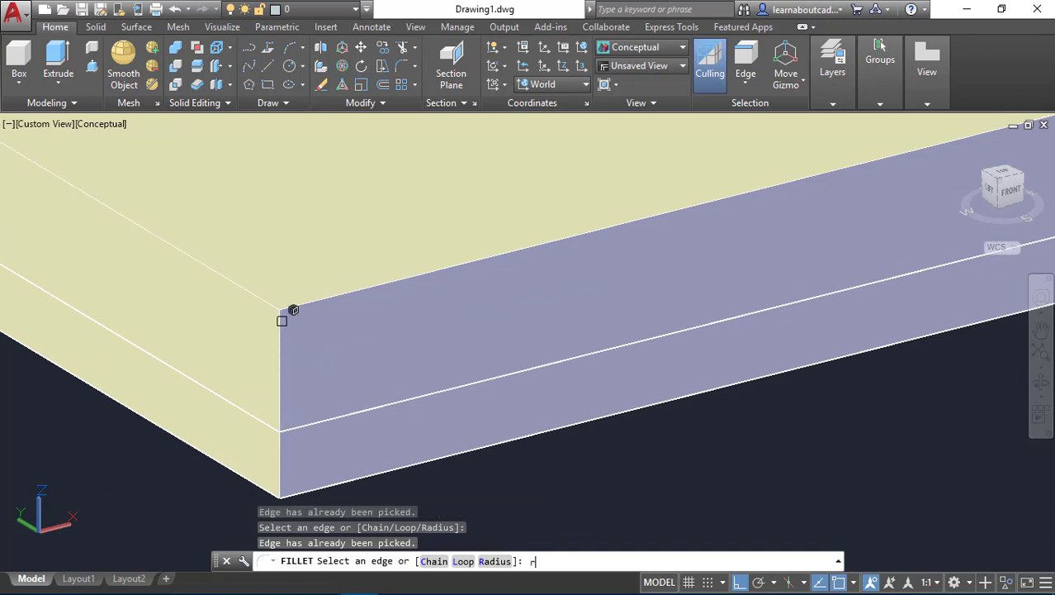
text(r)
key(Return)
key(Return)
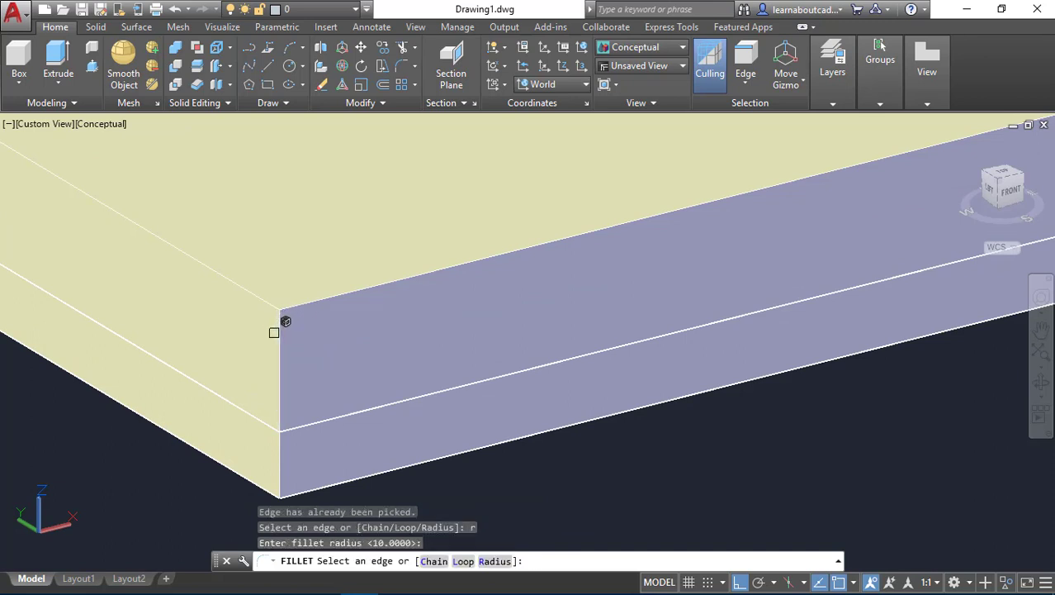
click(277, 332)
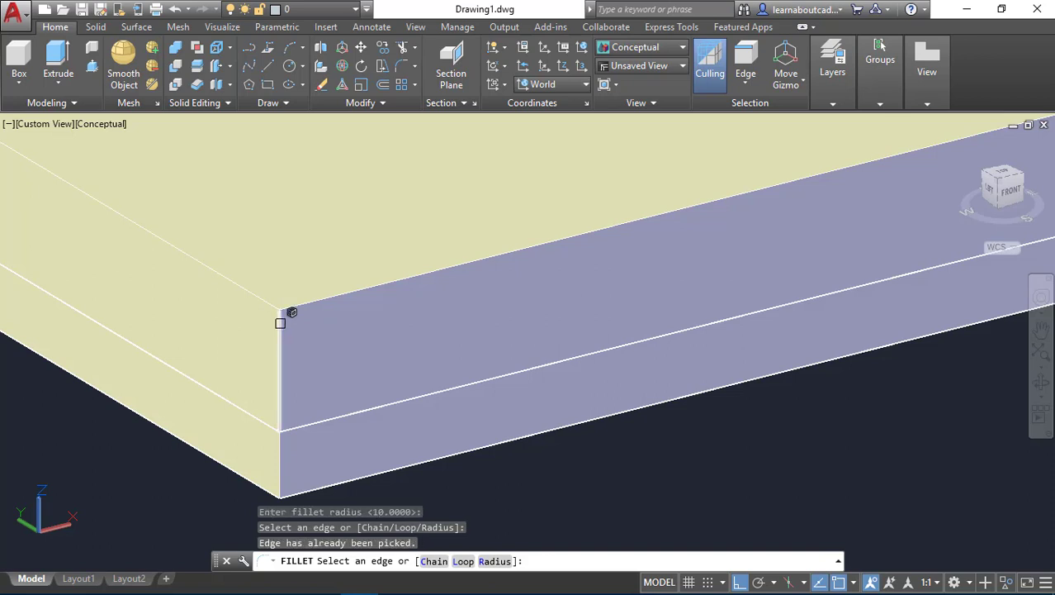
key(Return)
Fillet the upper slab's back-left vertical corner edge with the same radius of 10.
key(Return)
scroll(358, 348, down, 3)
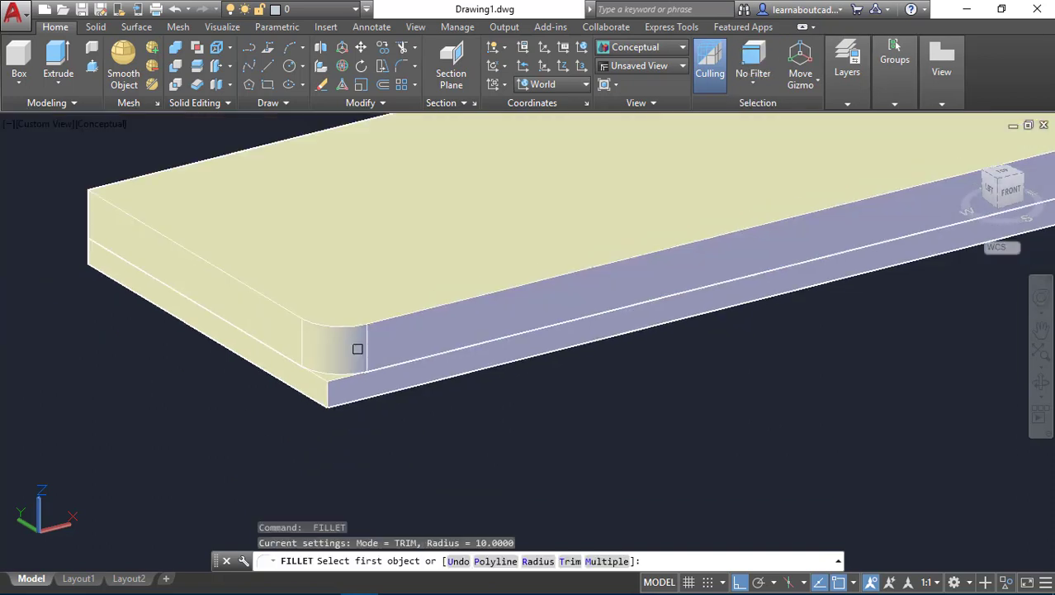
shift+middle_drag(469, 332, 153, 235)
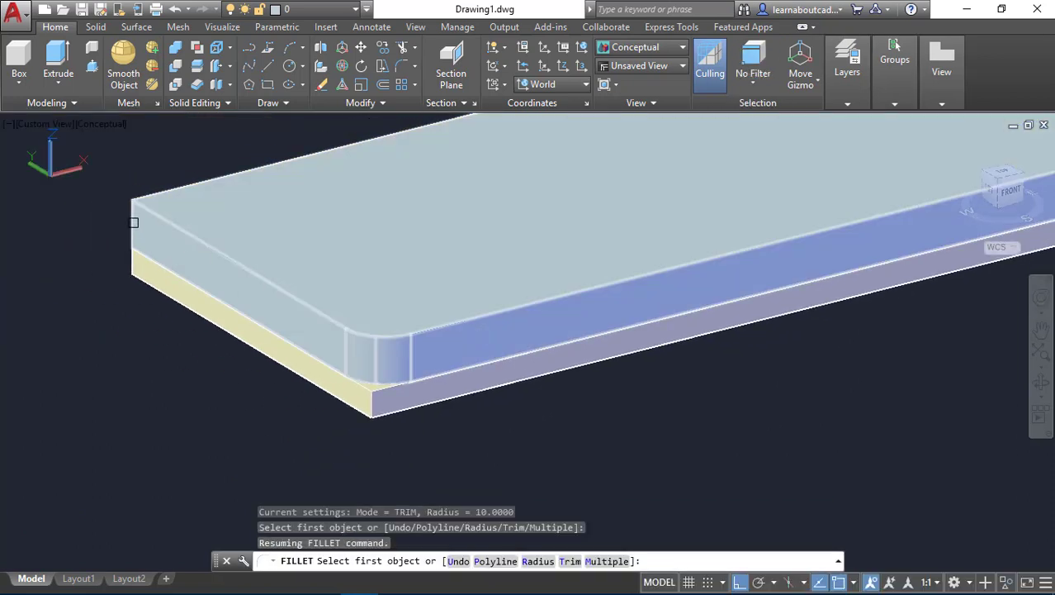
click(130, 216)
key(Return)
key(Return)
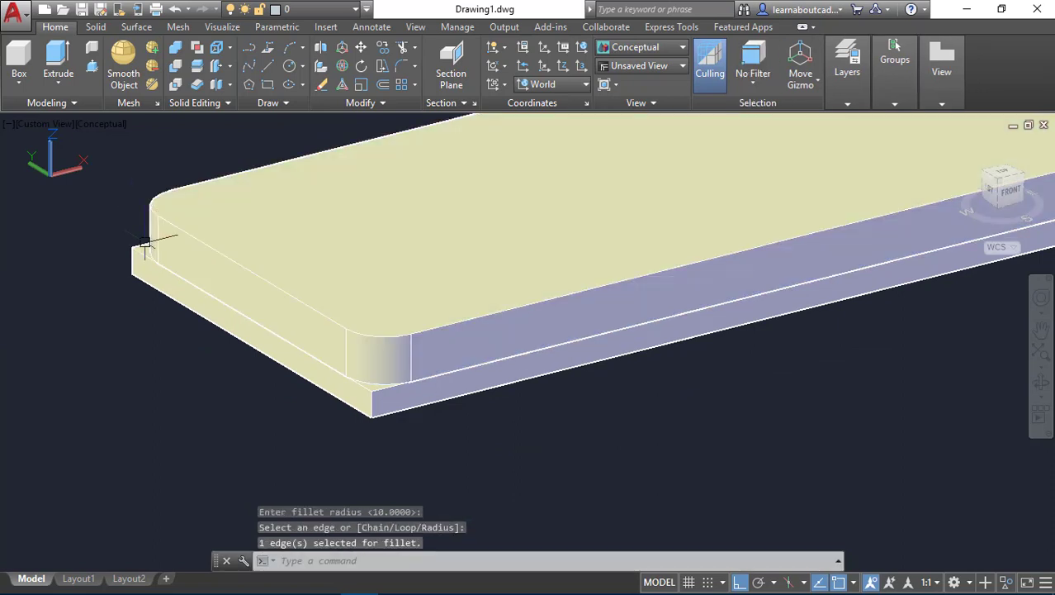
Fillet the upper slab's front-right vertical corner edge with a radius of 10.
scroll(146, 243, down, 3)
scroll(591, 203, up, 5)
scroll(579, 181, up, 3)
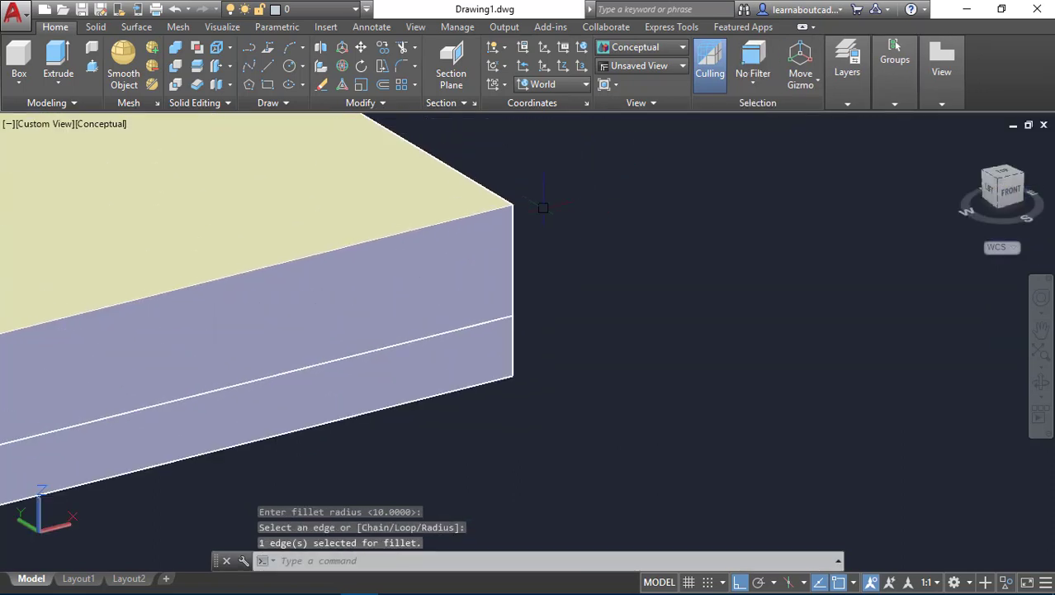
key(Return)
click(500, 251)
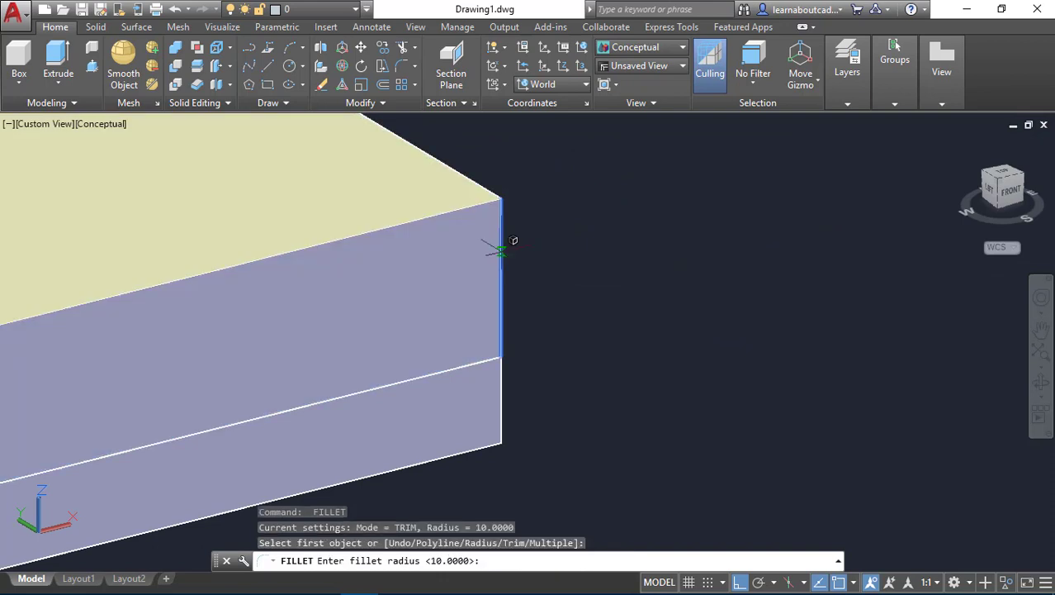
key(Return)
key(Return)
Fillet the upper slab's remaining back-right vertical corner edge with a radius of 10.
scroll(611, 272, down, 5)
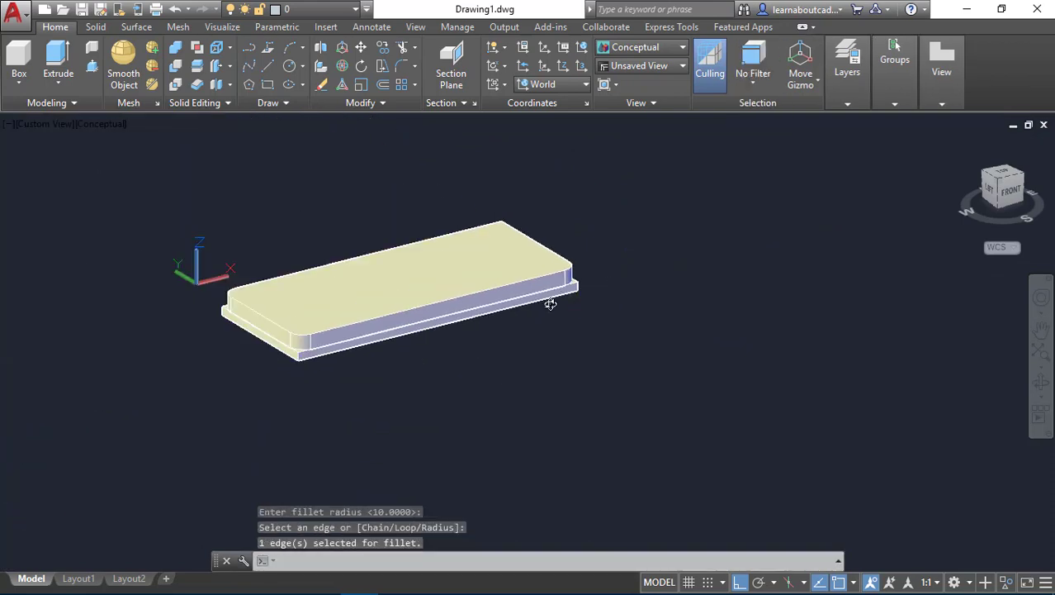
shift+middle_drag(549, 299, 160, 308)
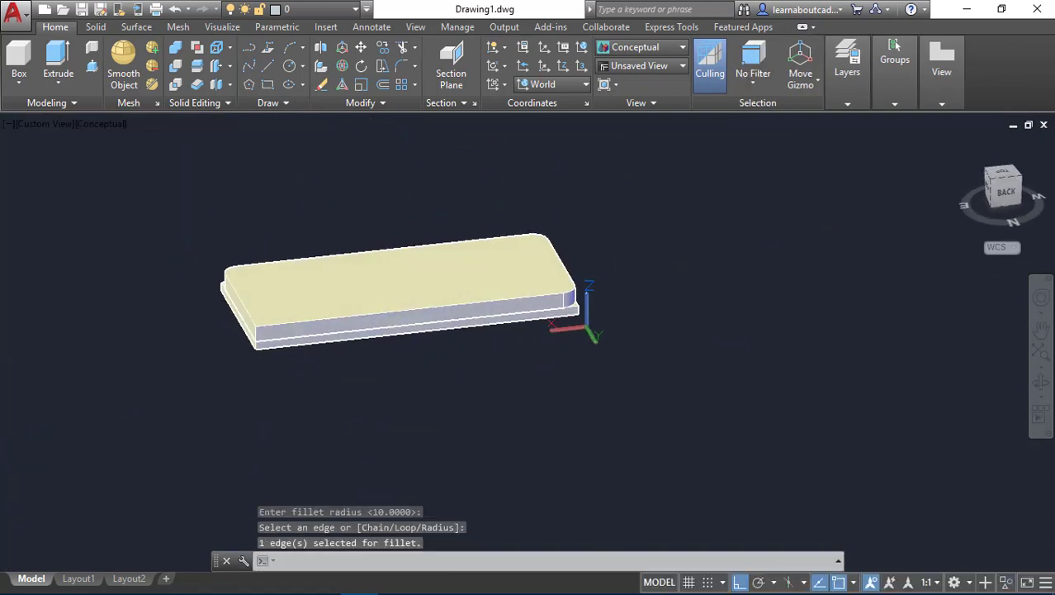
scroll(210, 335, up, 5)
text(f)
key(Return)
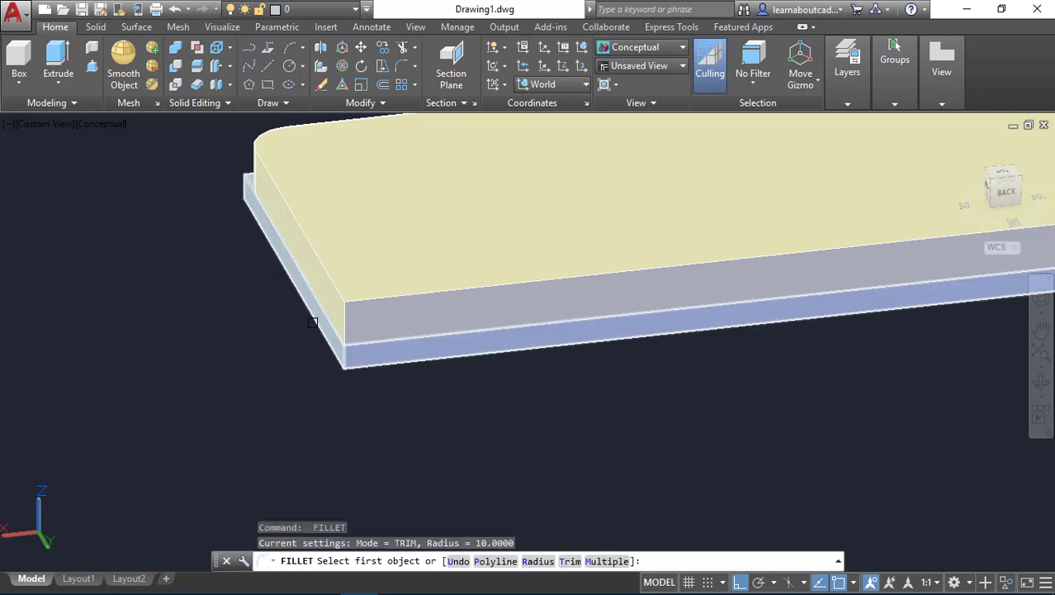
click(344, 316)
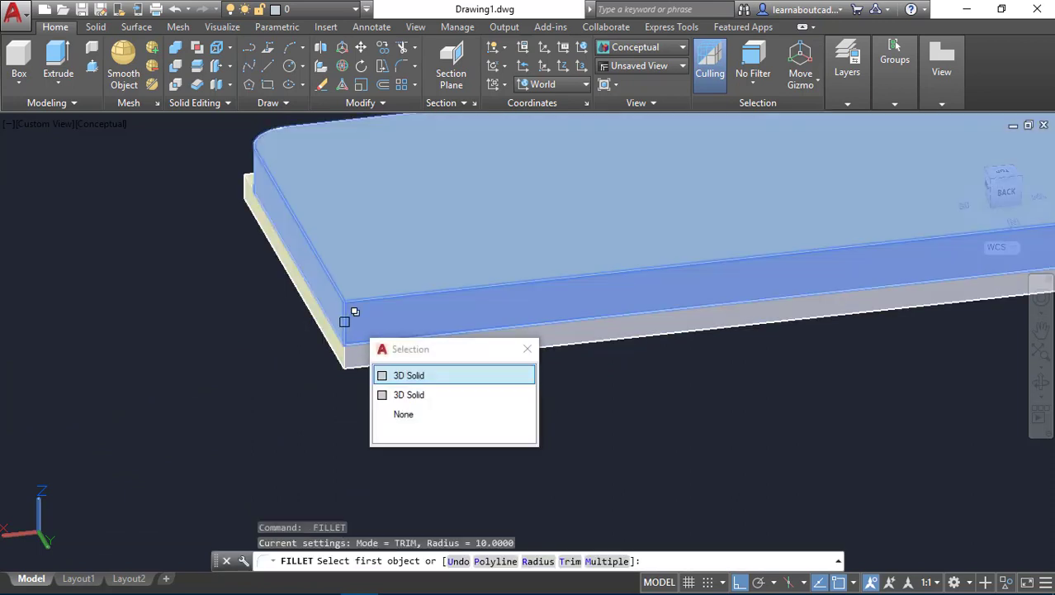
key(Return)
double_click(344, 322)
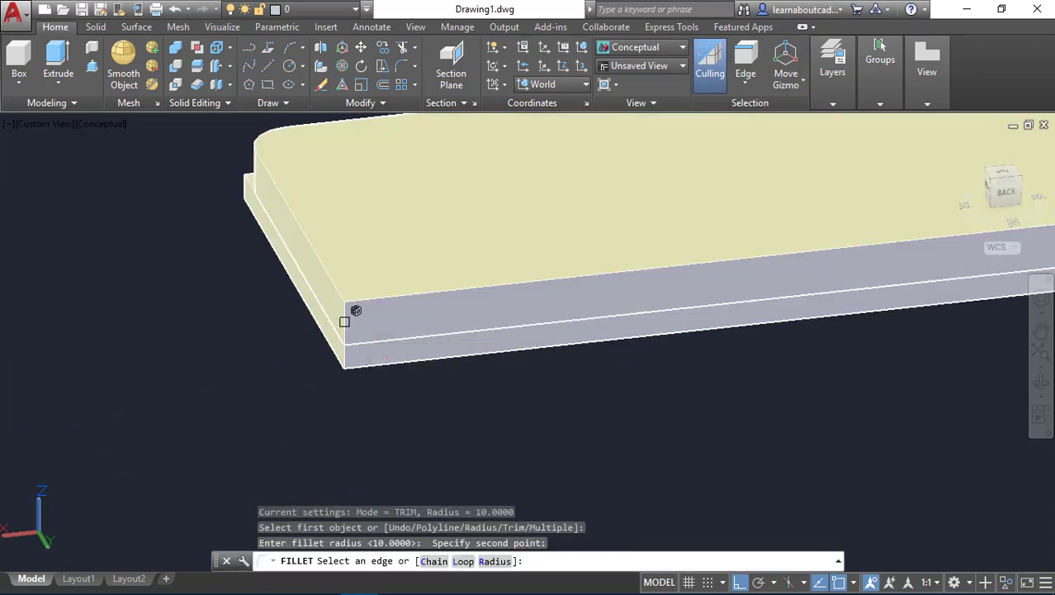
scroll(344, 321, up, 3)
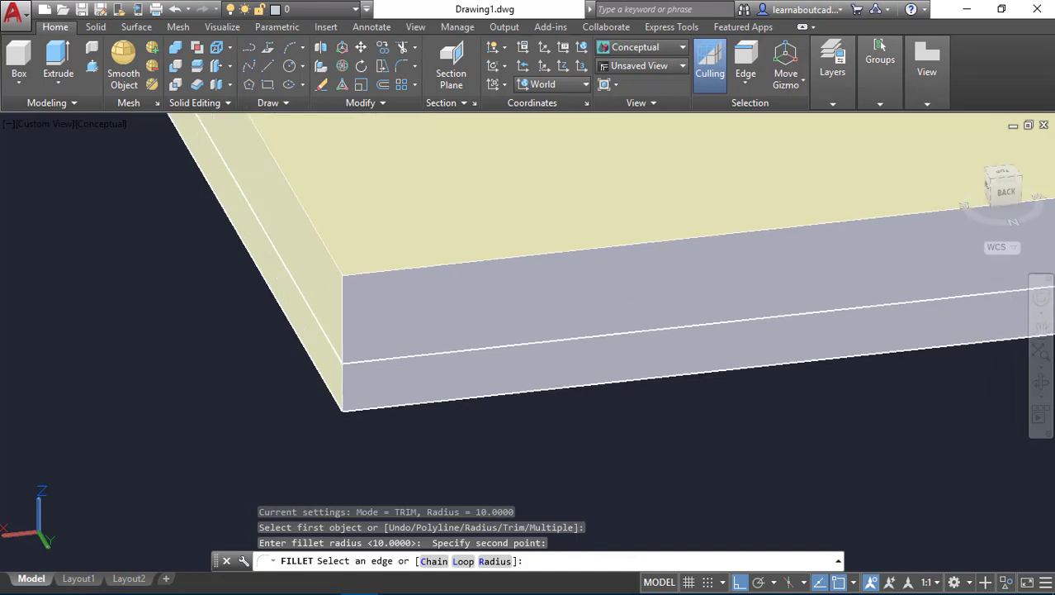
click(344, 314)
key(Return)
key(Return)
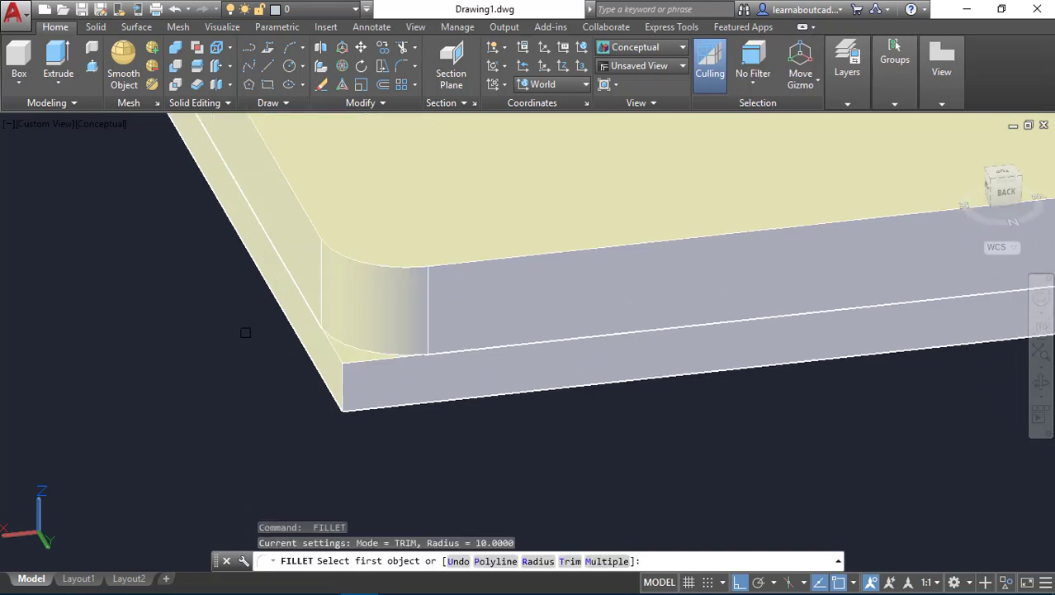
scroll(245, 332, down, 5)
key(Return)
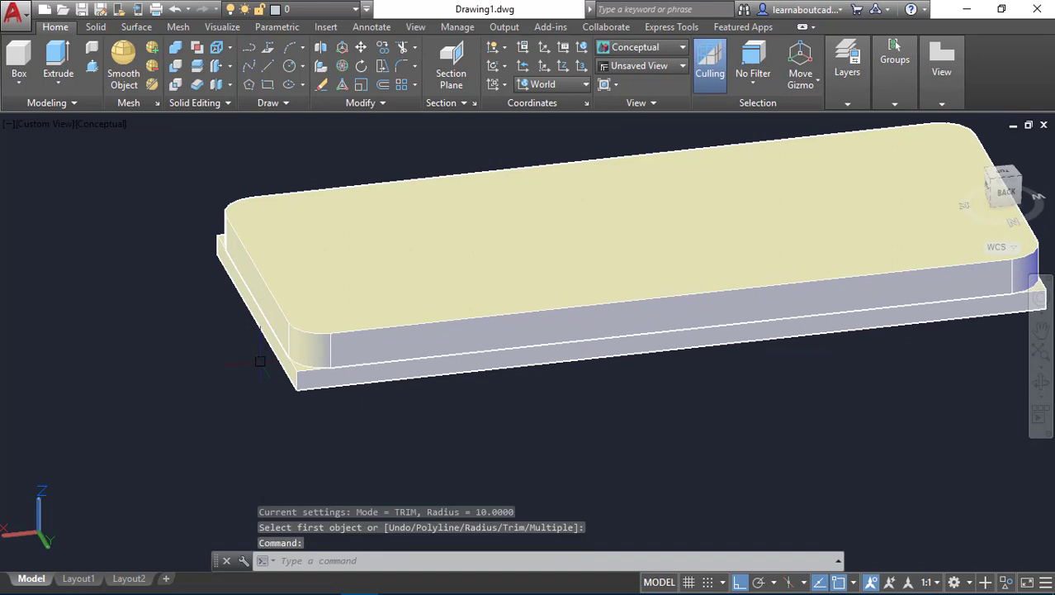
Round the whole chain of edges around the upper slab's top face with FILLETEDGE at a radius of 3.
text(f)
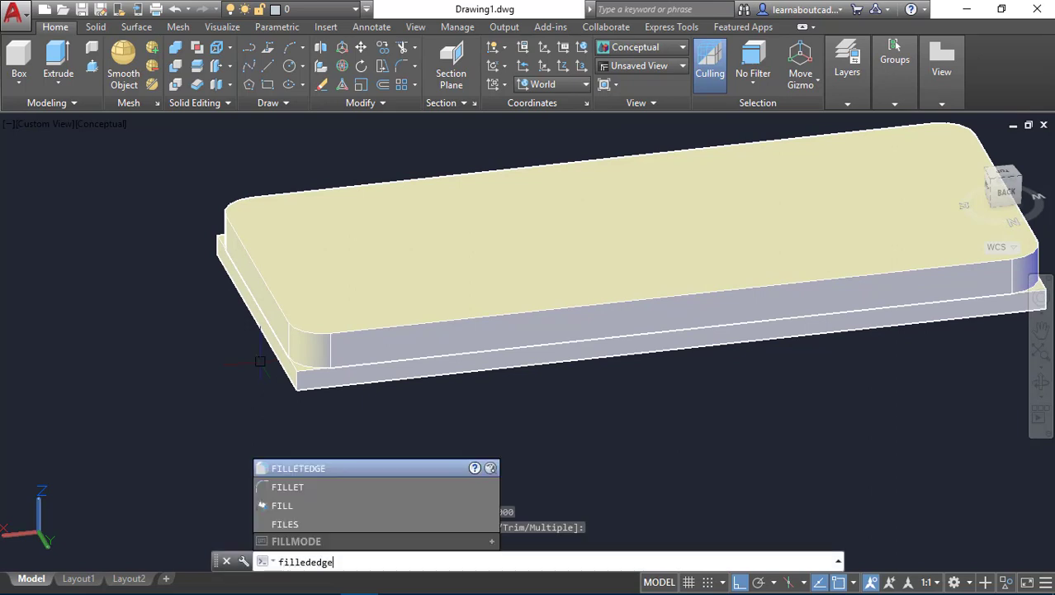
text(illedge)
key(Return)
scroll(264, 351, up, 3)
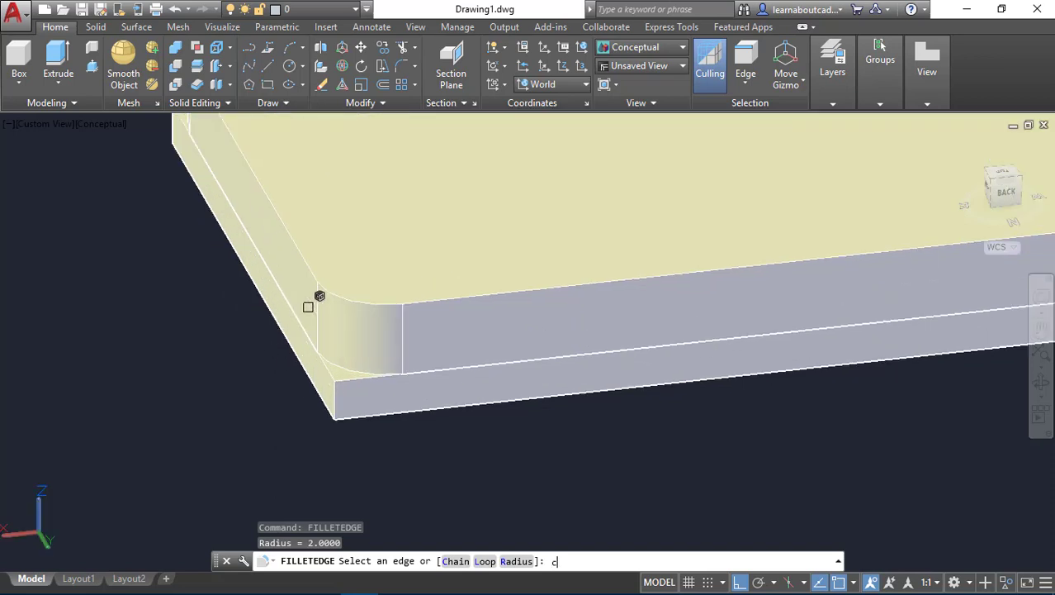
key(Return)
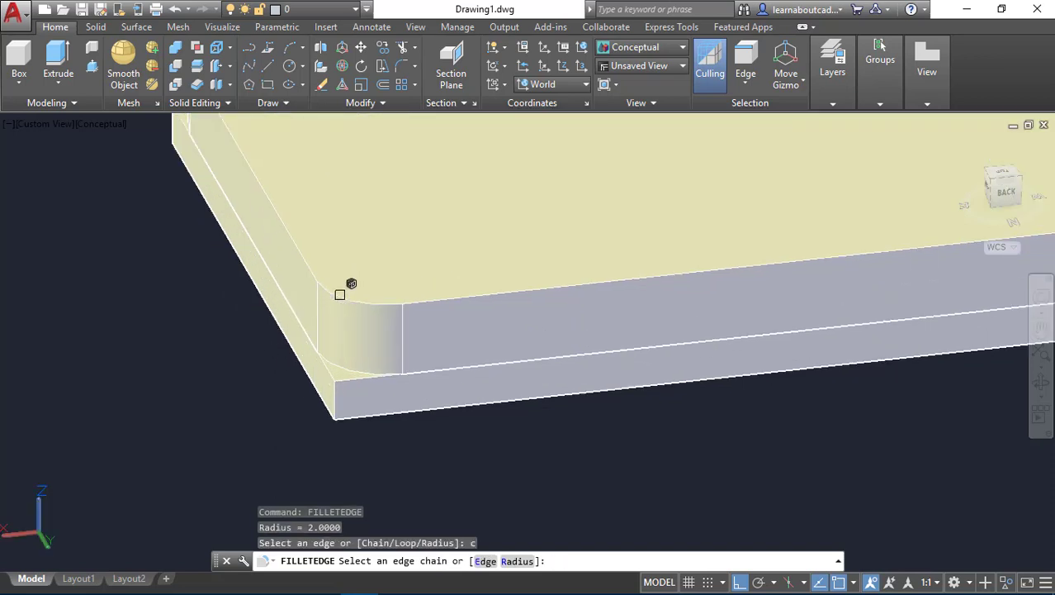
click(339, 294)
text(r)
key(Return)
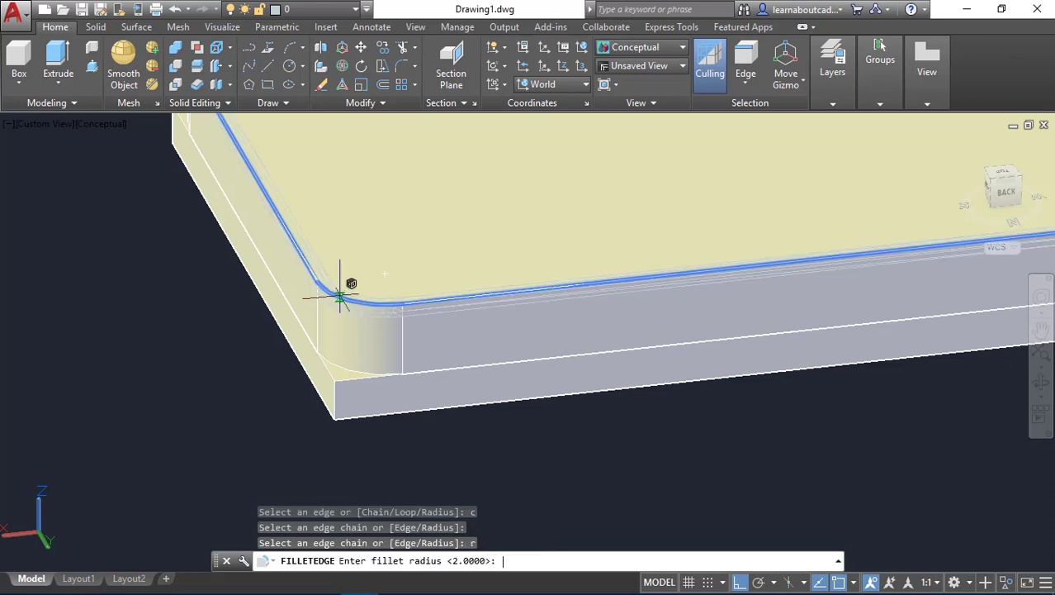
text(3)
key(Return)
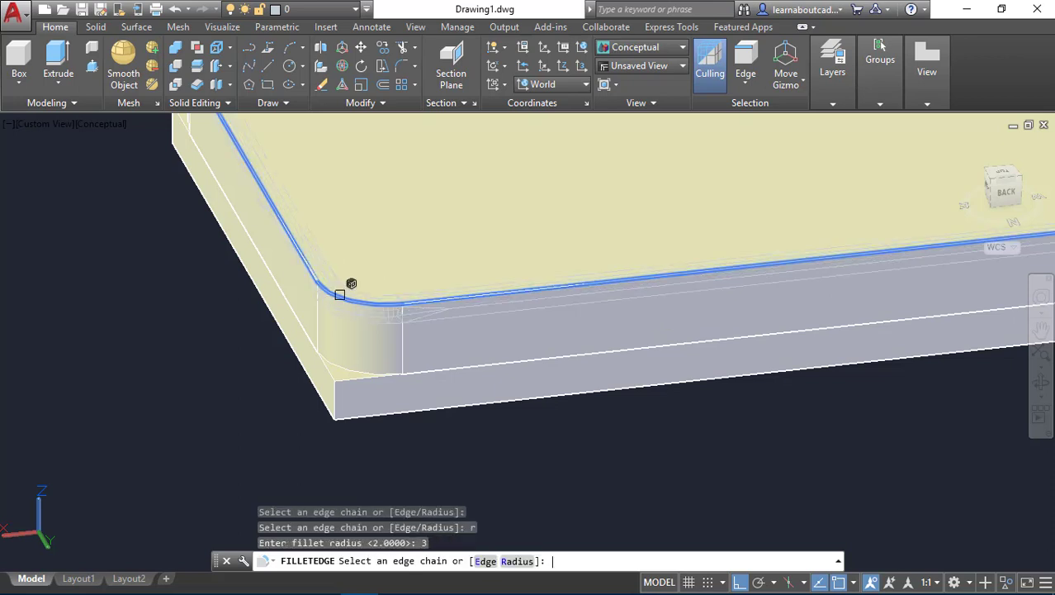
click(341, 290)
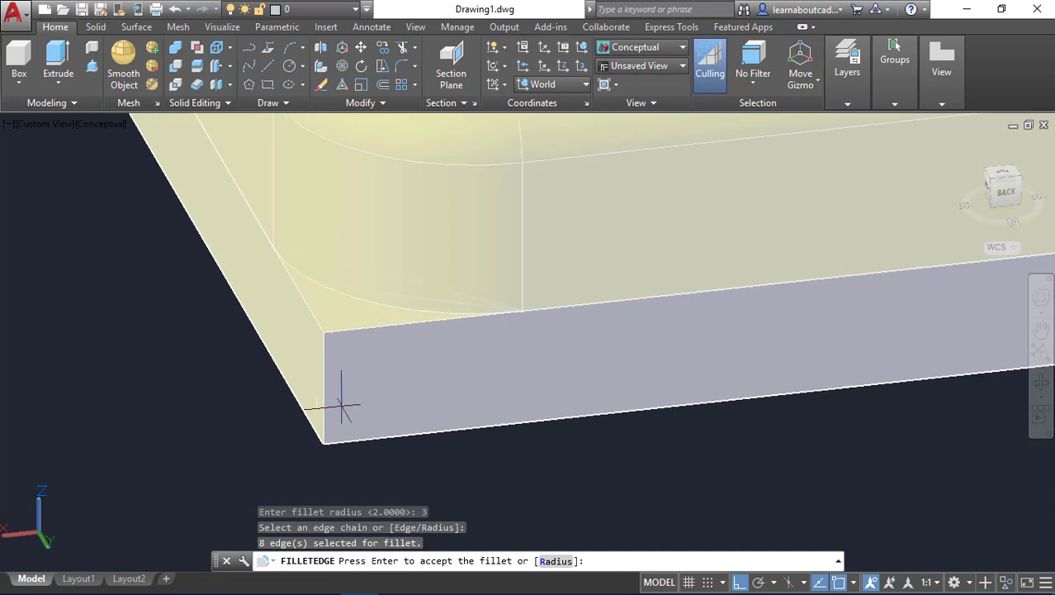
key(Return)
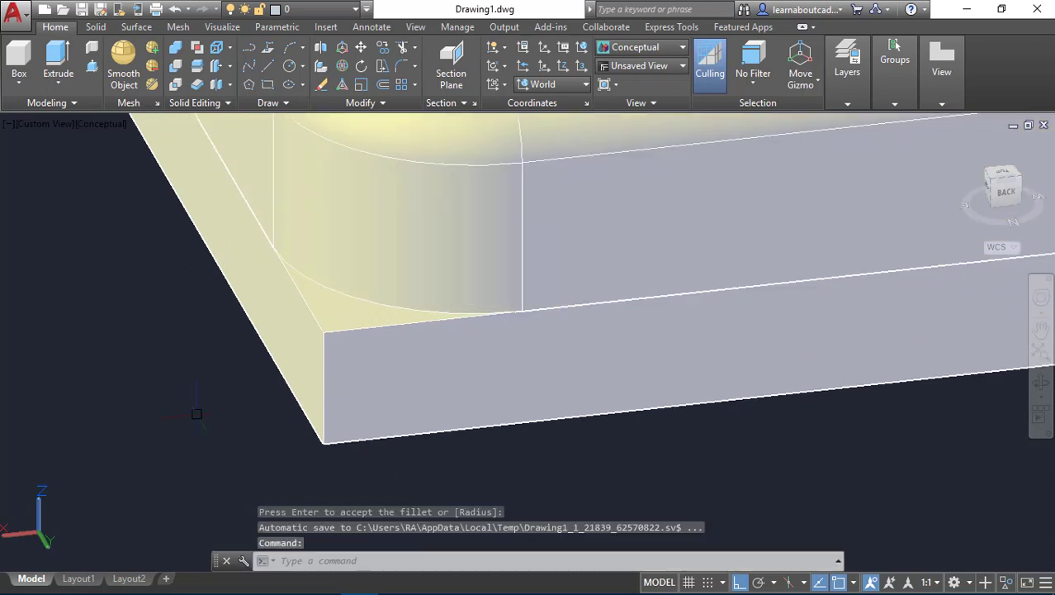
Round the upper slab's bottom edge chain with FILLETEDGE, also at a radius of 3.
key(Return)
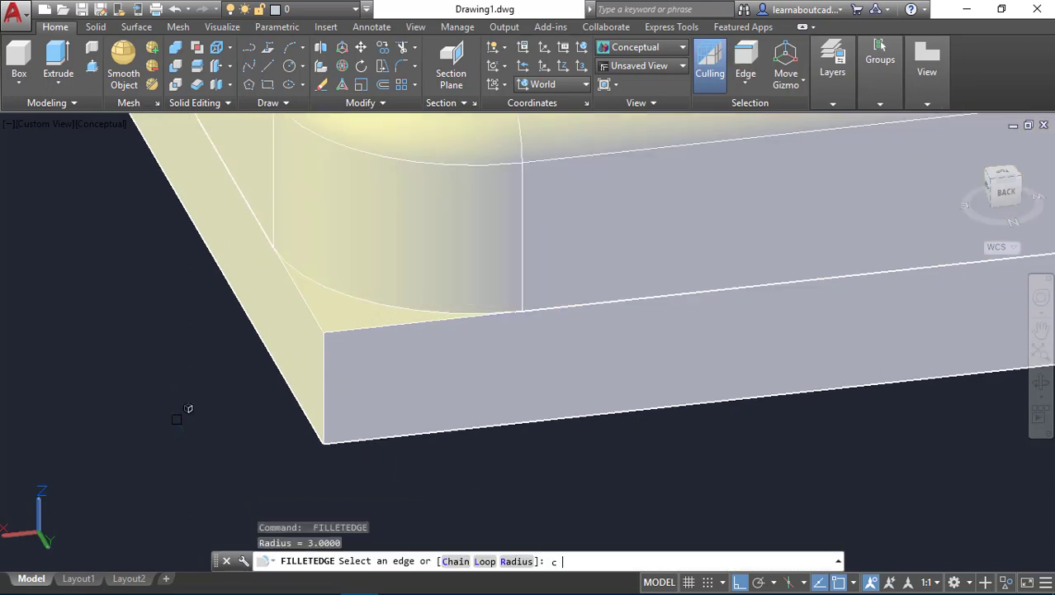
key(Return)
text(r)
key(Return)
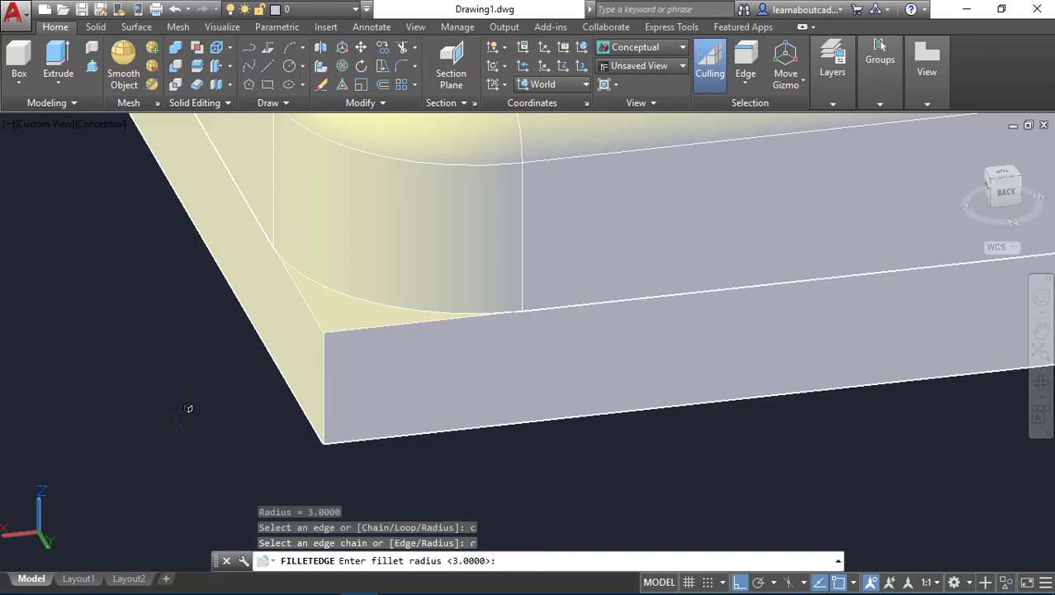
text(3)
key(Return)
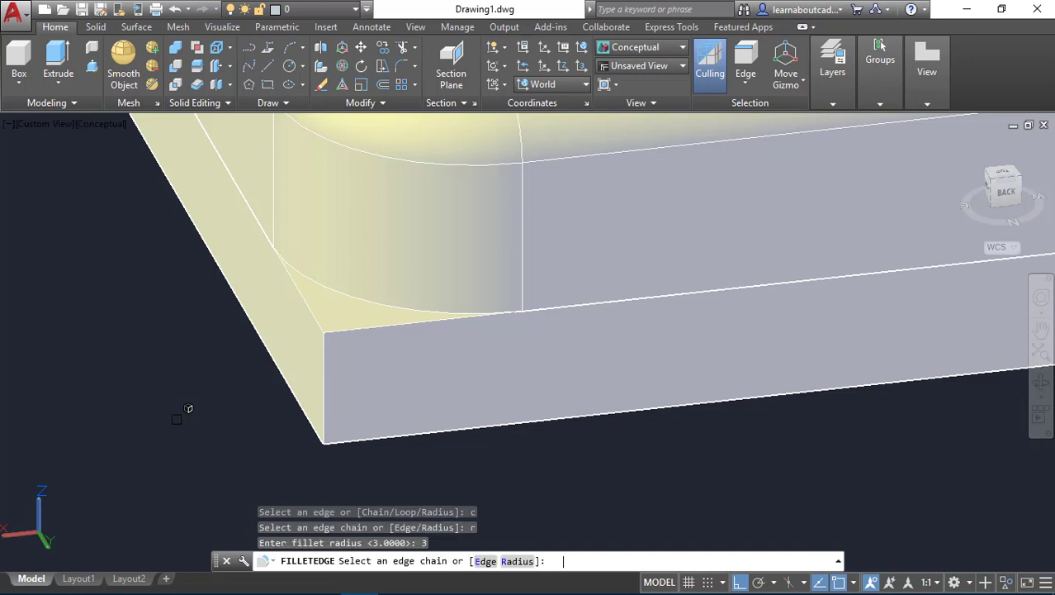
click(330, 290)
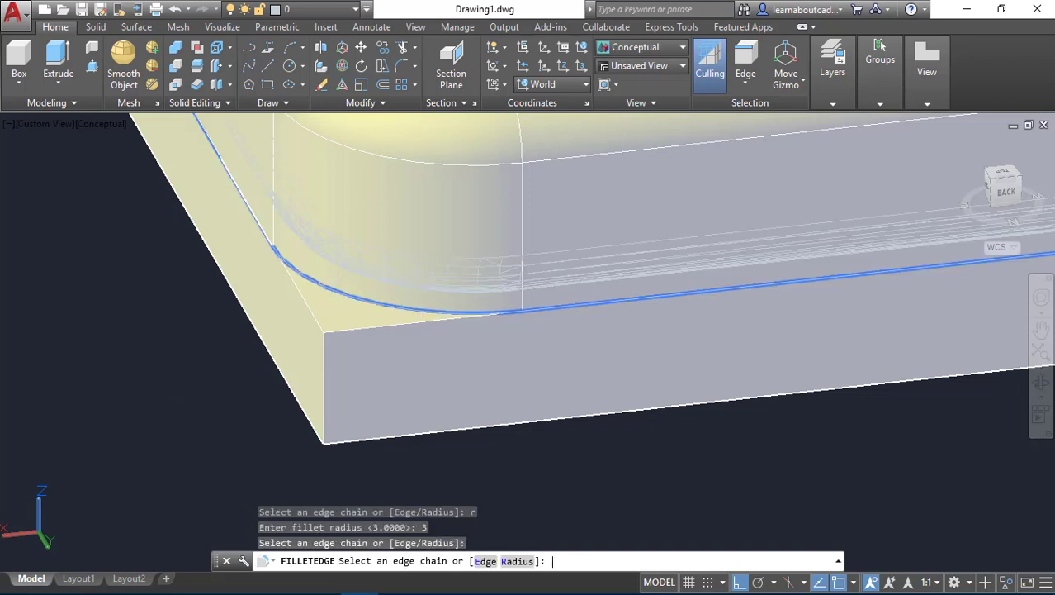
key(Return)
key(Return)
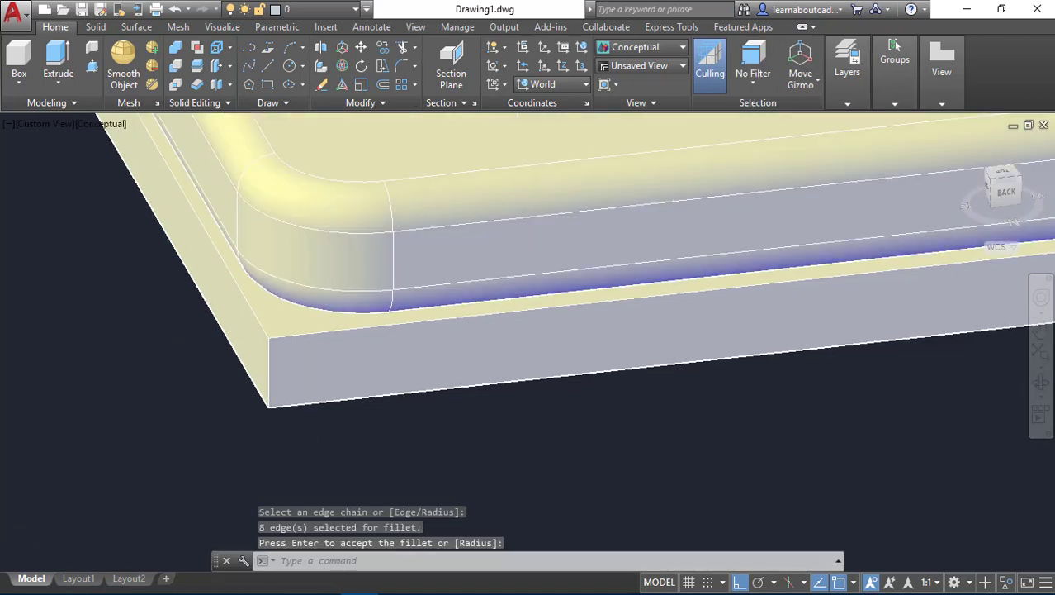
scroll(176, 346, down, 4)
middle_drag(304, 364, 341, 408)
key(Return)
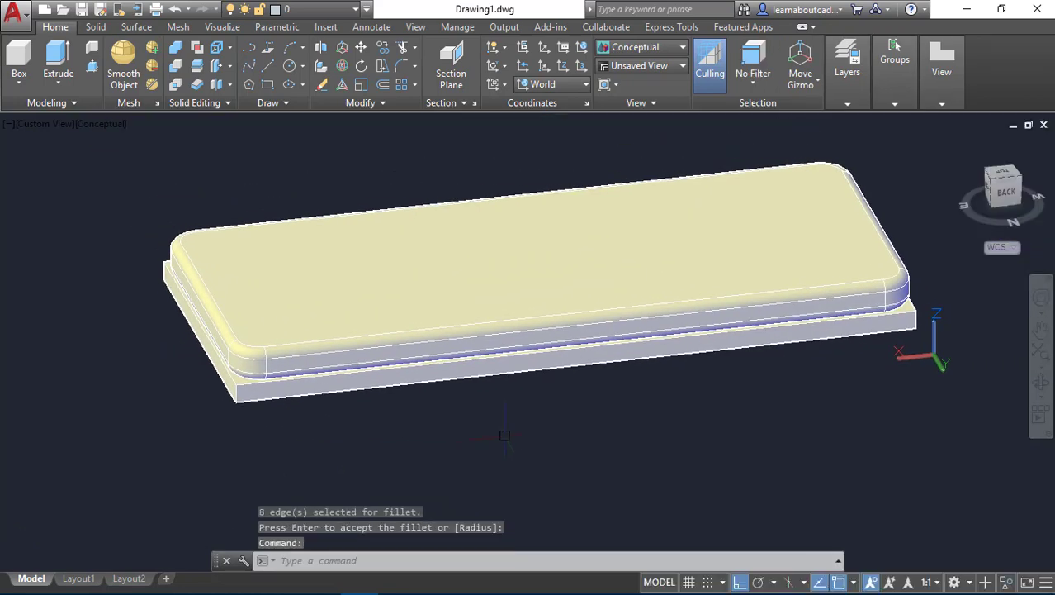
End the object isolation to show both end frames again and view the whole model.
right_click(518, 428)
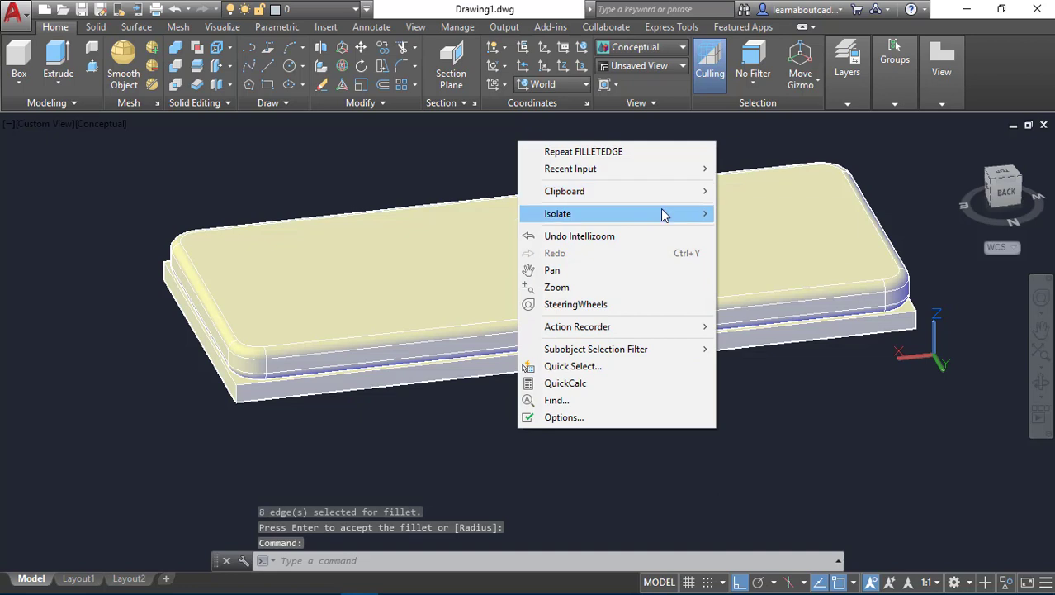
mouse_move(660, 215)
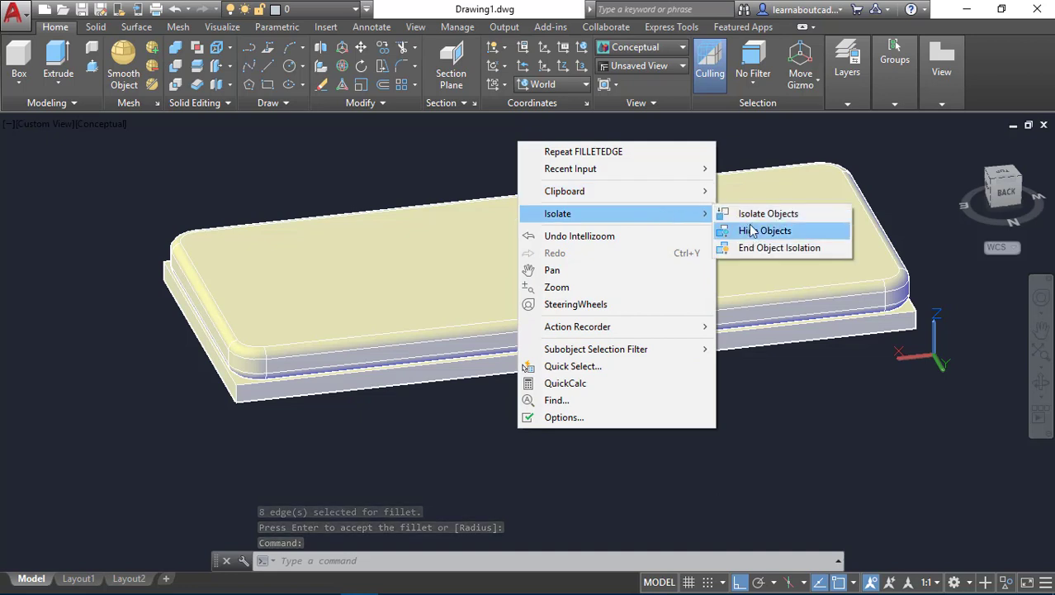
click(750, 247)
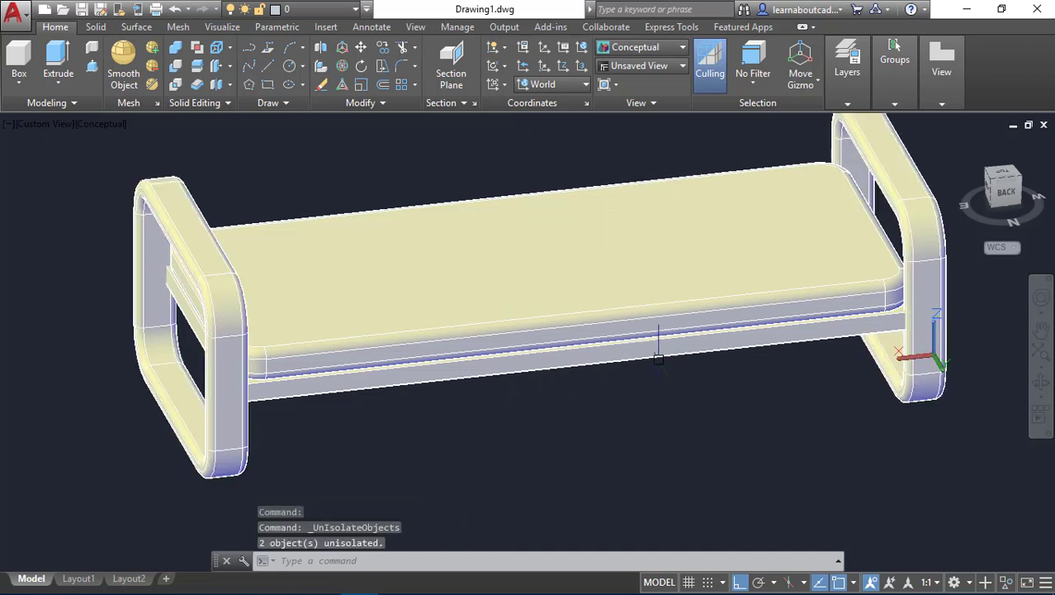
scroll(658, 355, down, 4)
shift+middle_drag(610, 405, 650, 388)
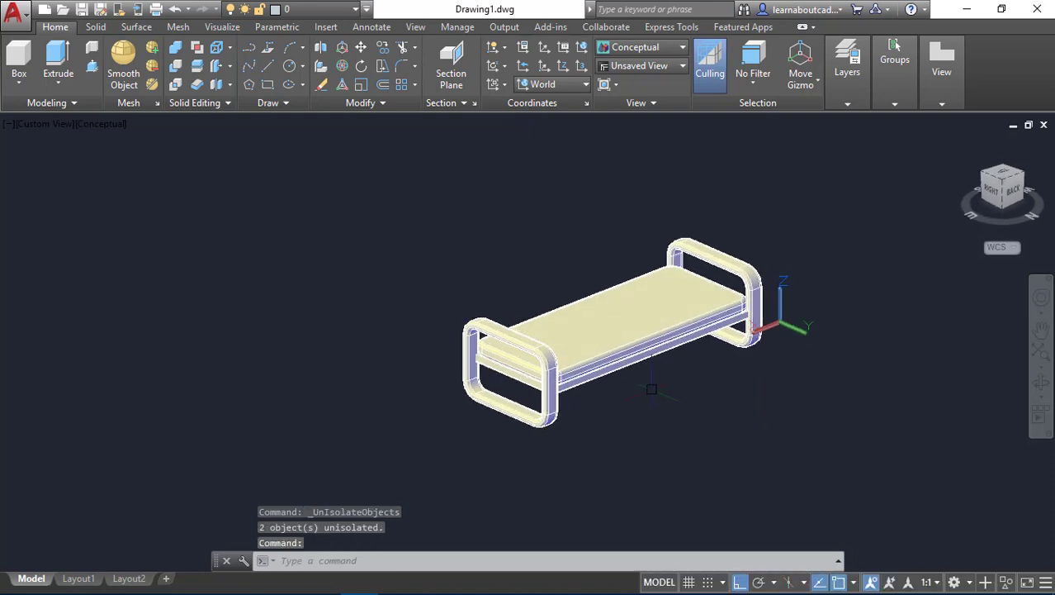
scroll(651, 388, up, 2)
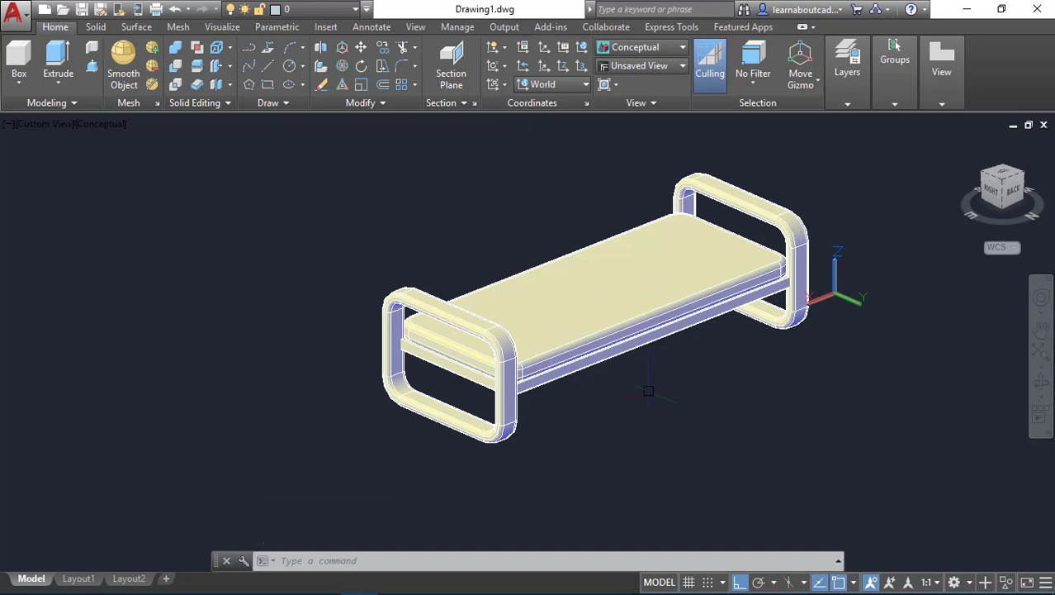
scroll(661, 376, up, 3)
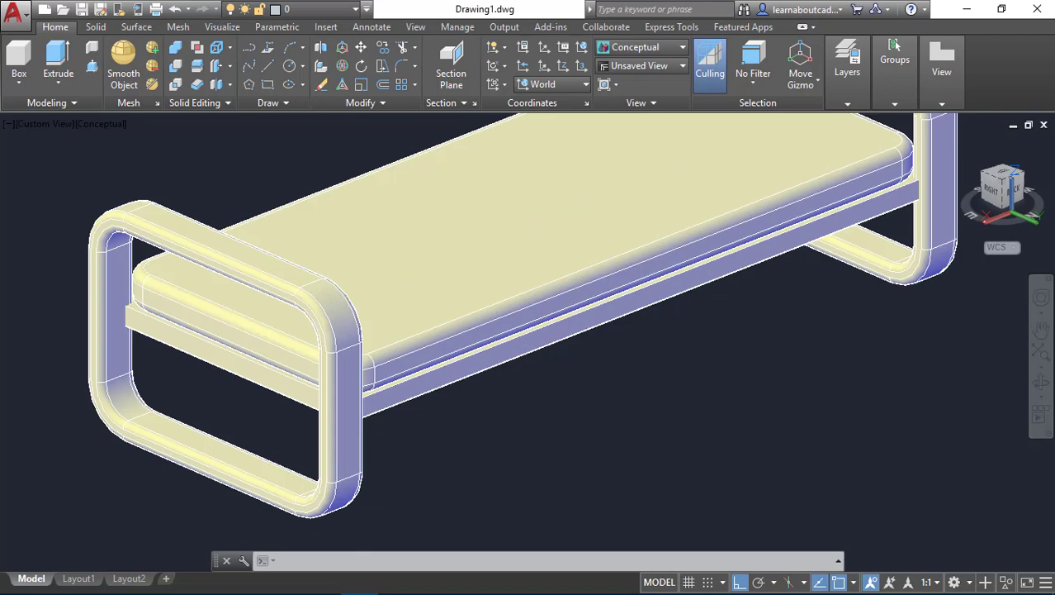
Select both rounded end frames and hide them, leaving only the two slabs displayed.
click(342, 449)
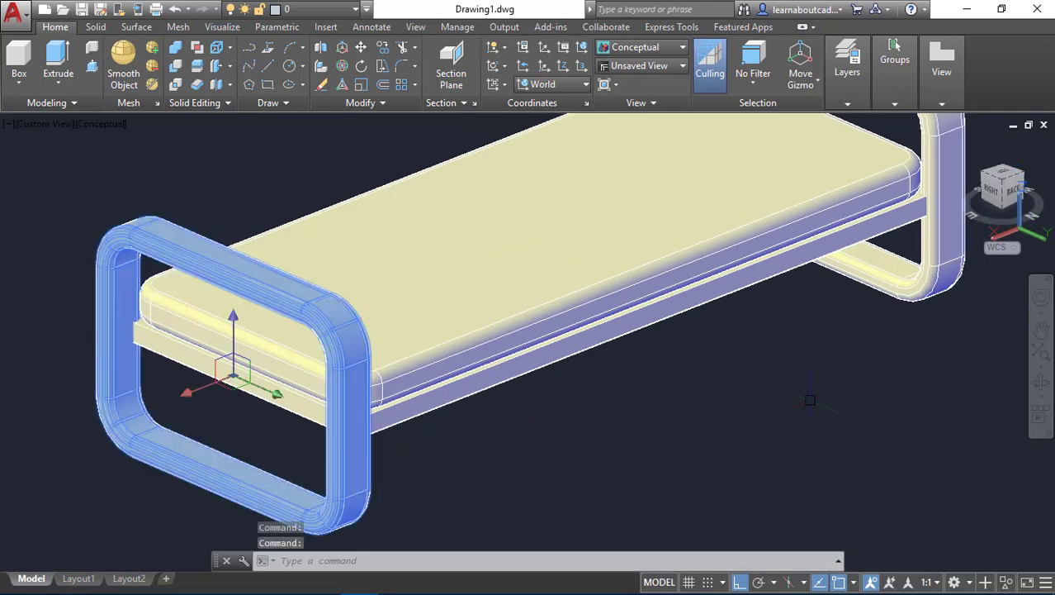
click(934, 288)
right_click(678, 386)
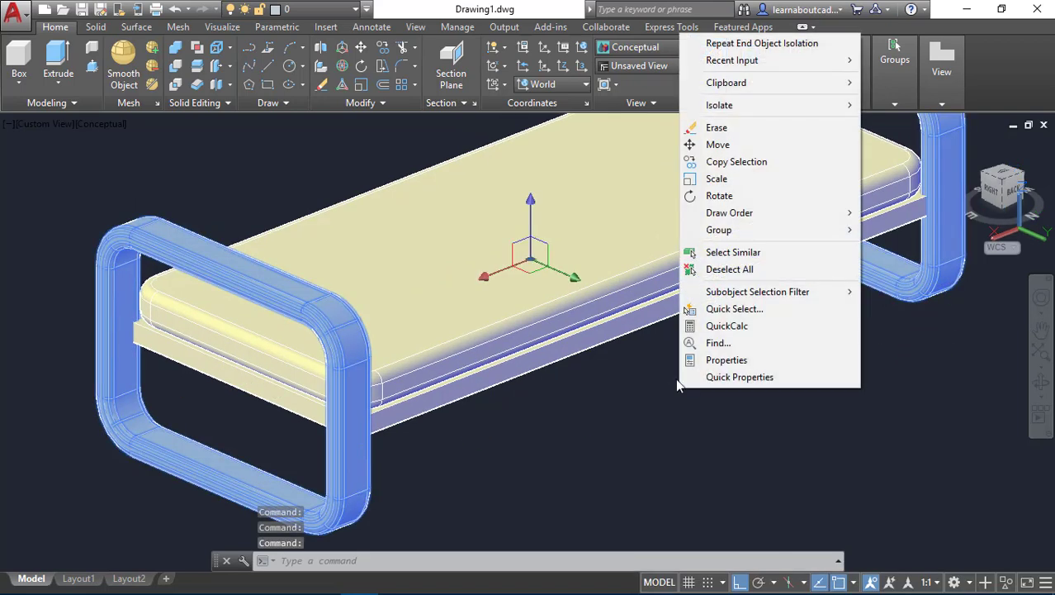
mouse_move(769, 109)
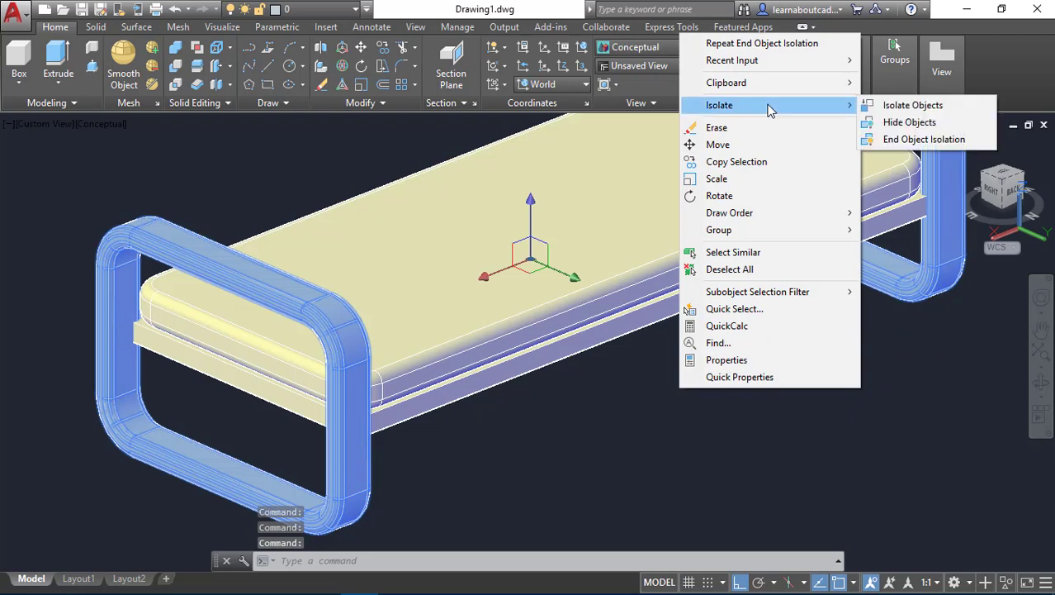
click(877, 123)
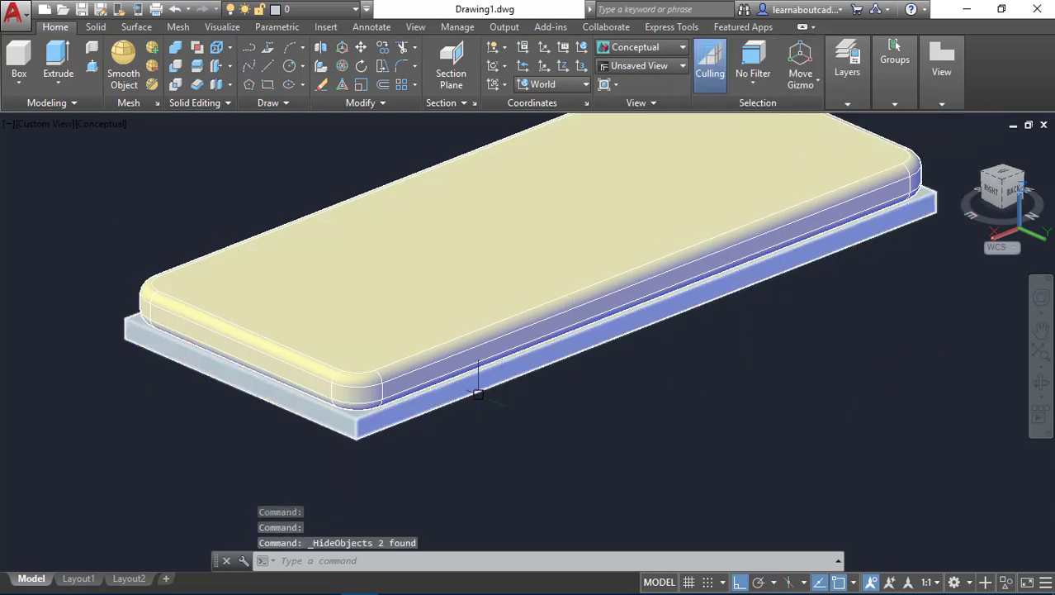
Start FILLETEDGE at a radius of 1 and pick the top and bottom edges of the lower slab's first long side.
scroll(442, 421, up, 3)
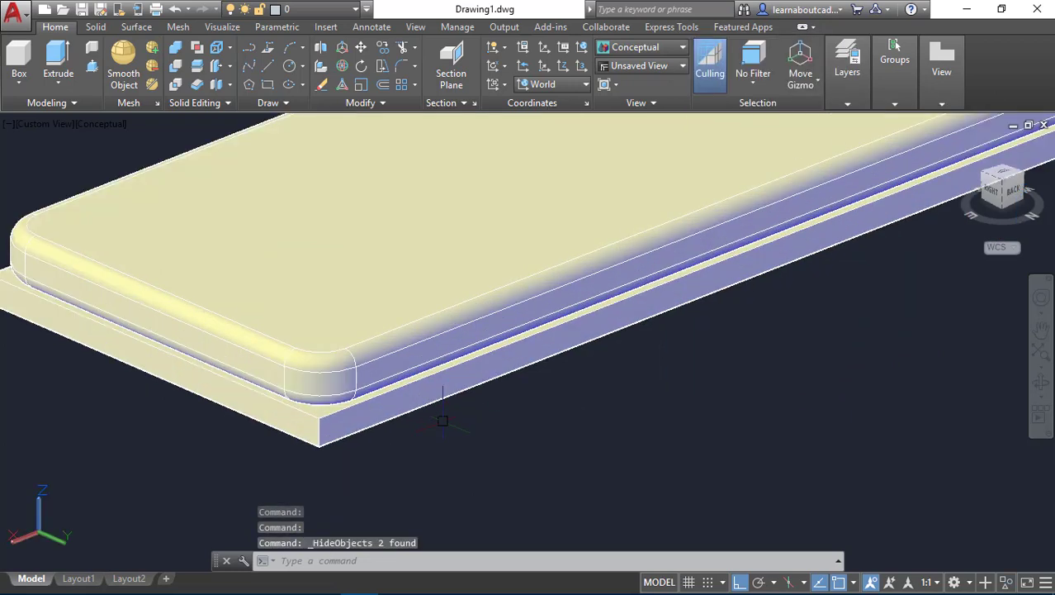
text(F)
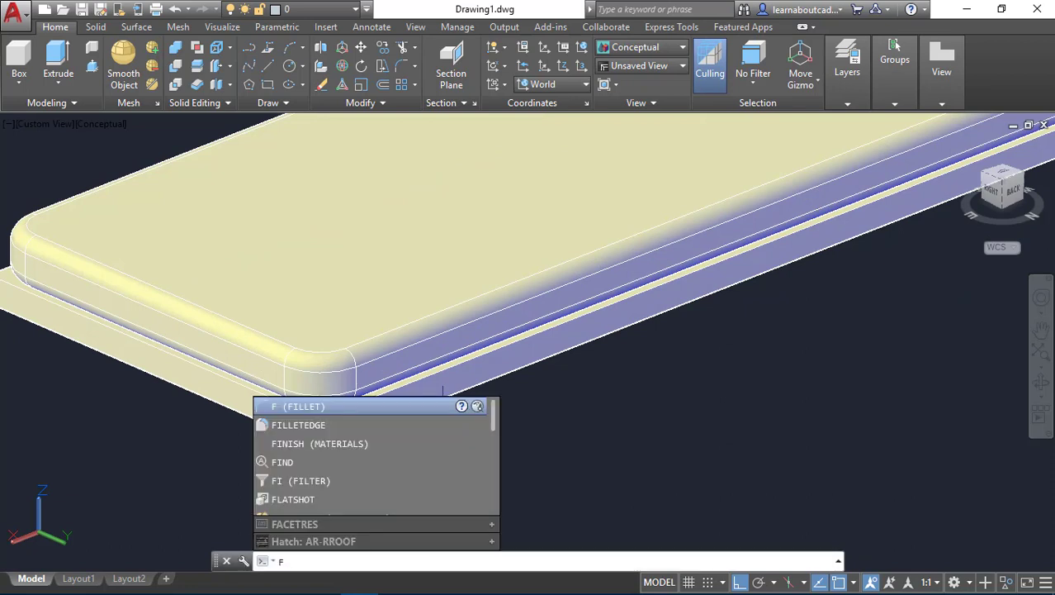
text(il)
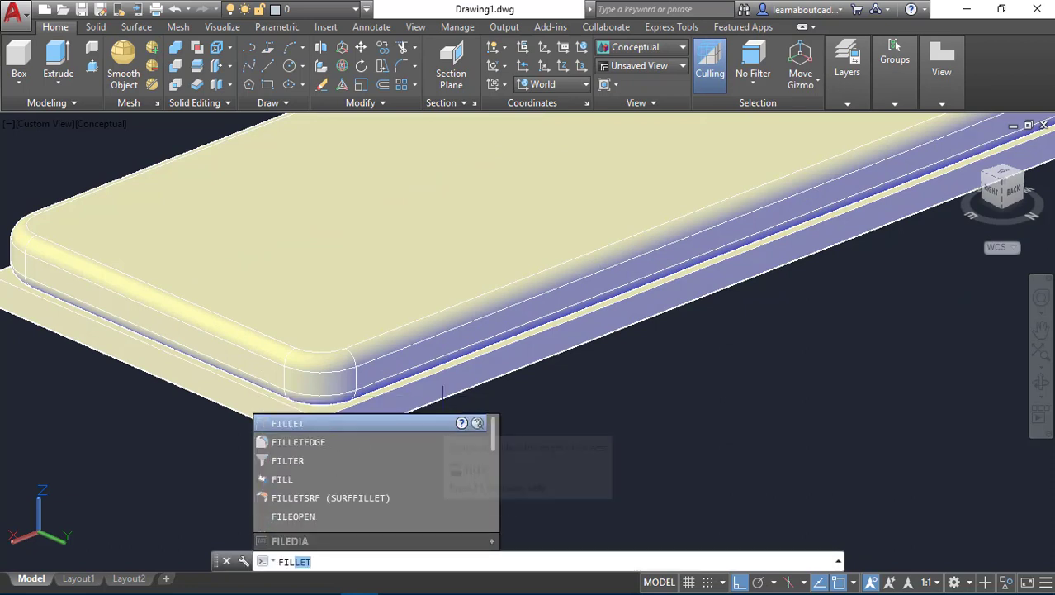
key(space)
key(Return)
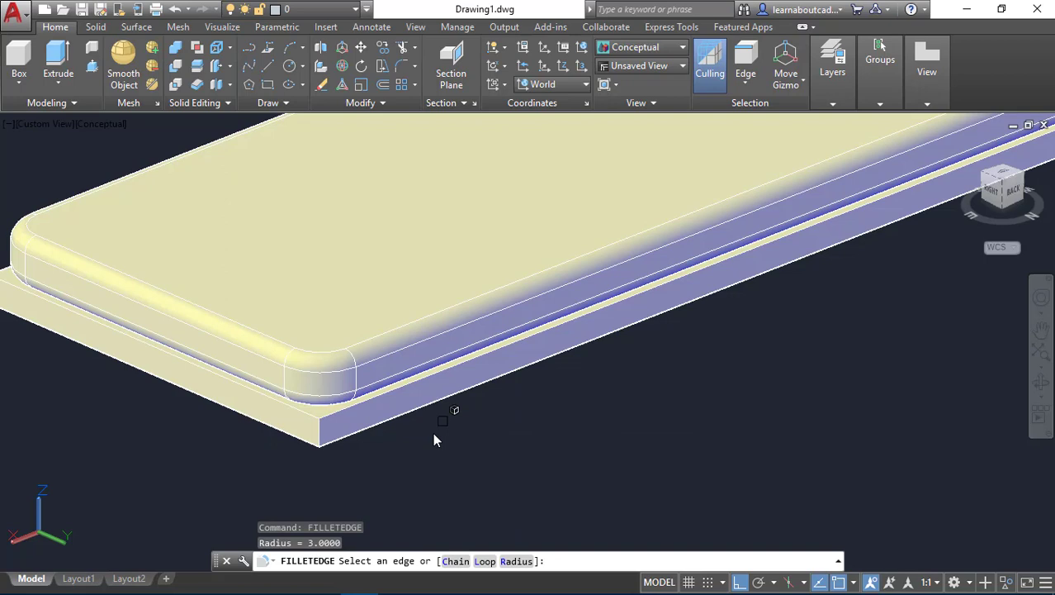
text(r)
key(Return)
text(1)
key(Return)
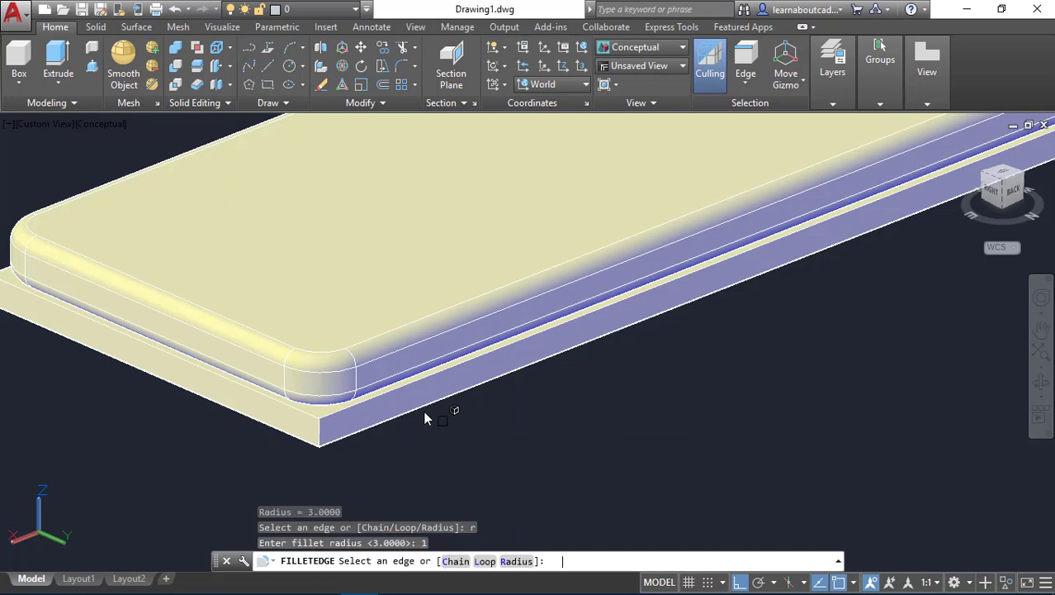
click(384, 388)
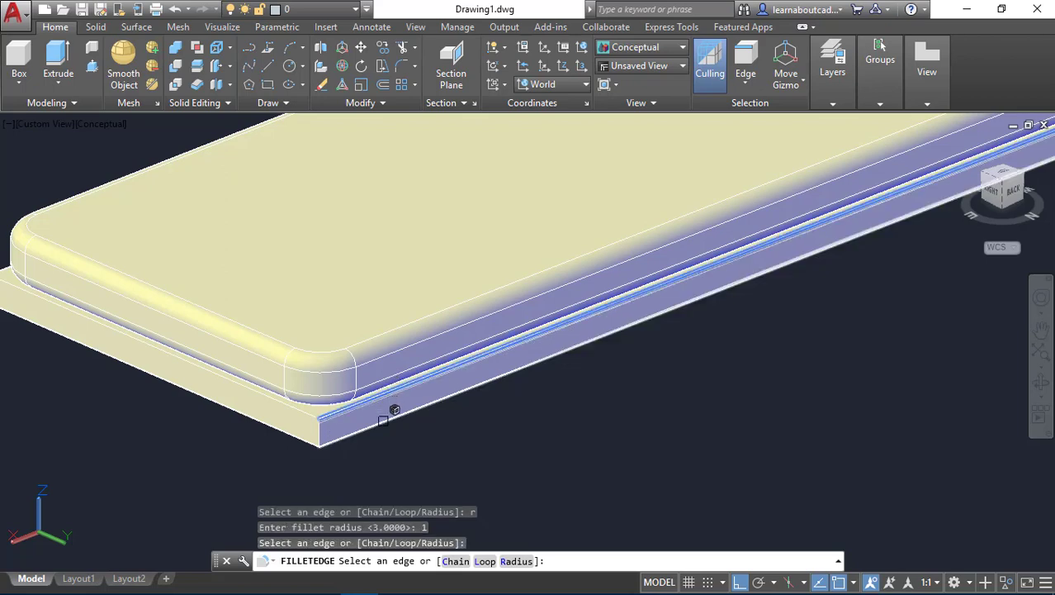
click(383, 420)
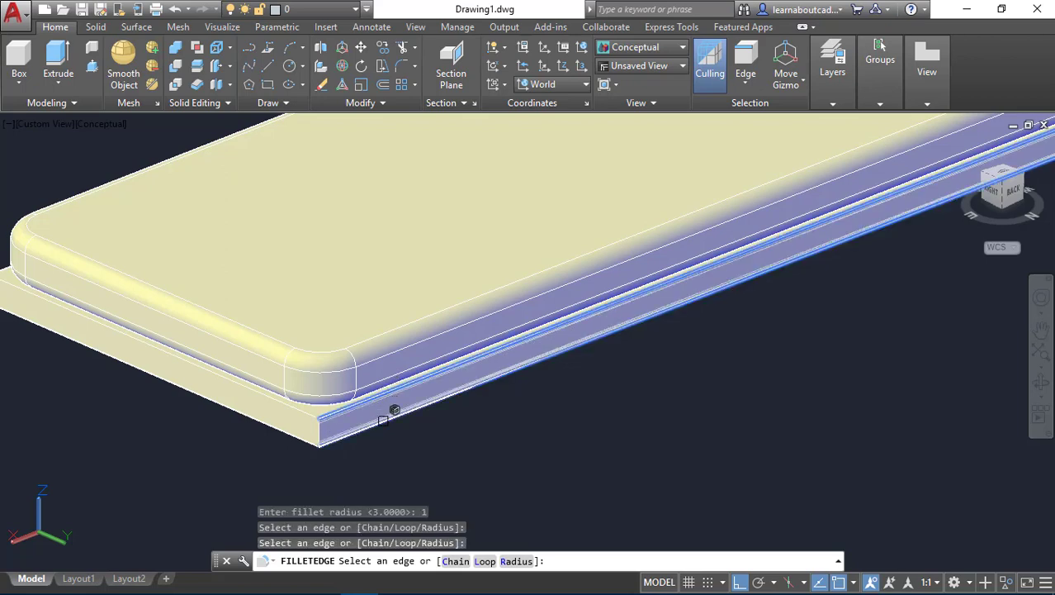
click(325, 426)
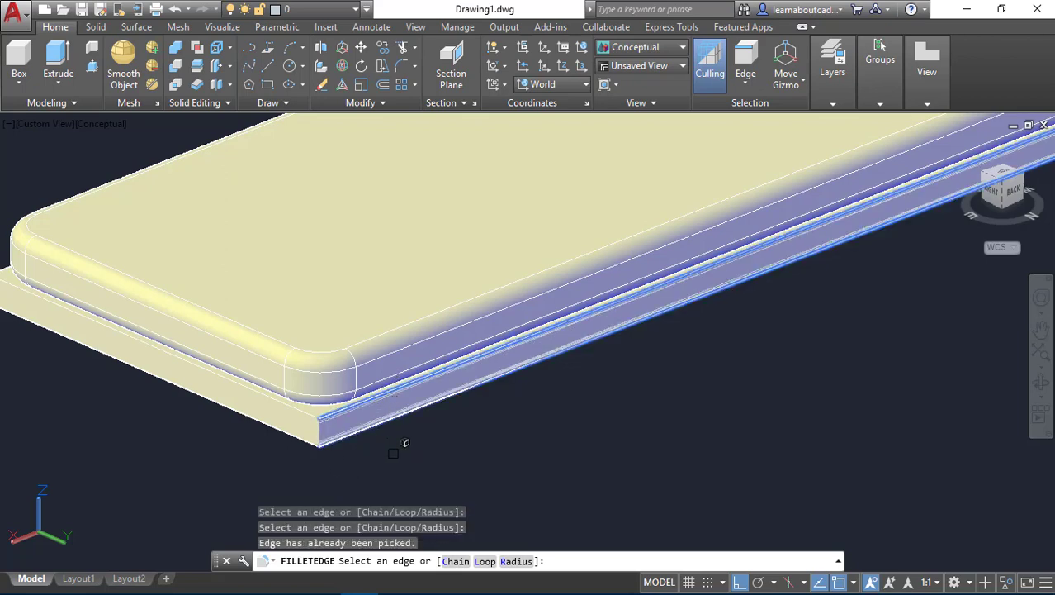
Add the top and bottom edges of one short end and of the other long side of the lower slab to the fillet.
shift+middle_drag(404, 442, 616, 392)
scroll(621, 320, down, 4)
scroll(502, 392, up, 4)
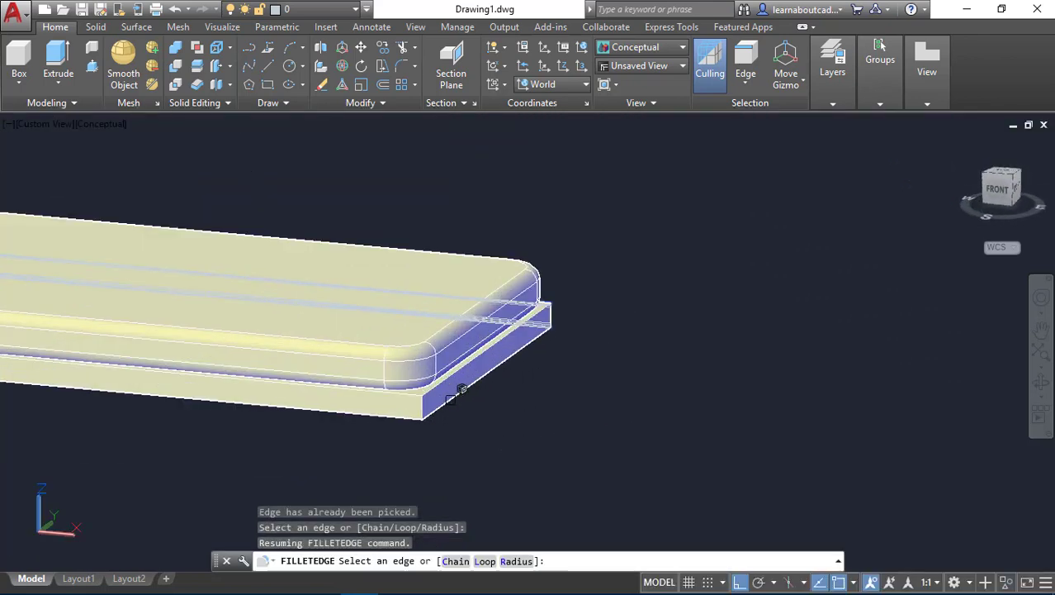
click(457, 377)
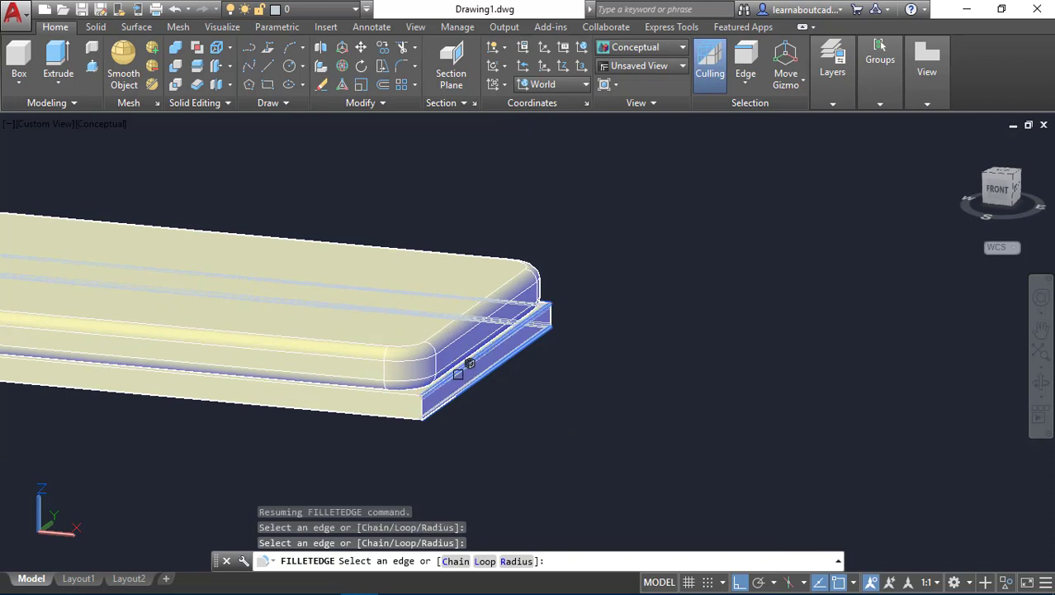
click(394, 386)
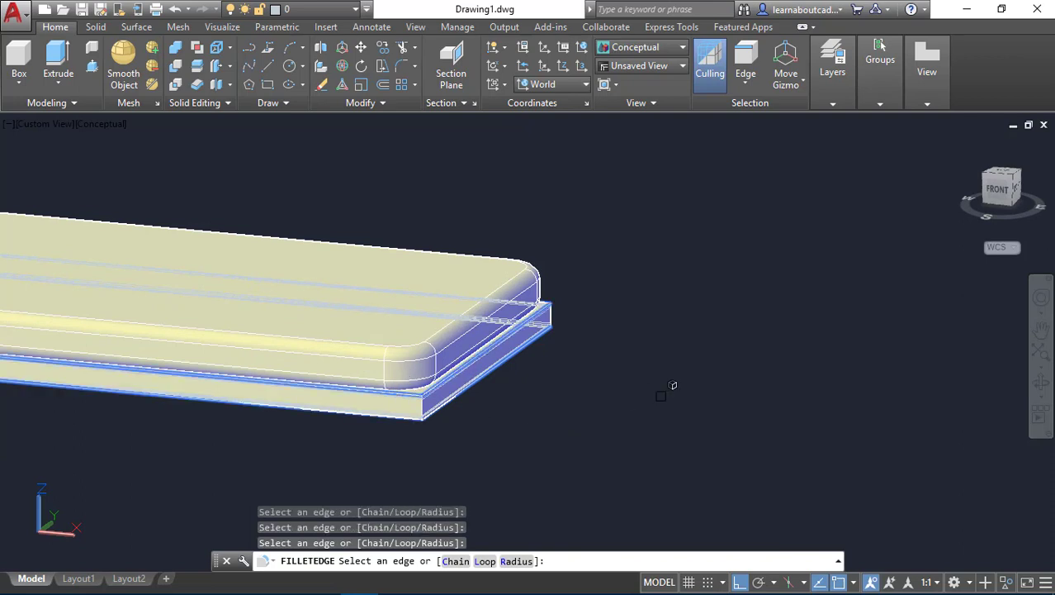
Add the top and bottom edges of the lower slab's remaining short end and apply the fillet.
scroll(667, 390, down, 3)
shift+middle_drag(261, 419, 363, 434)
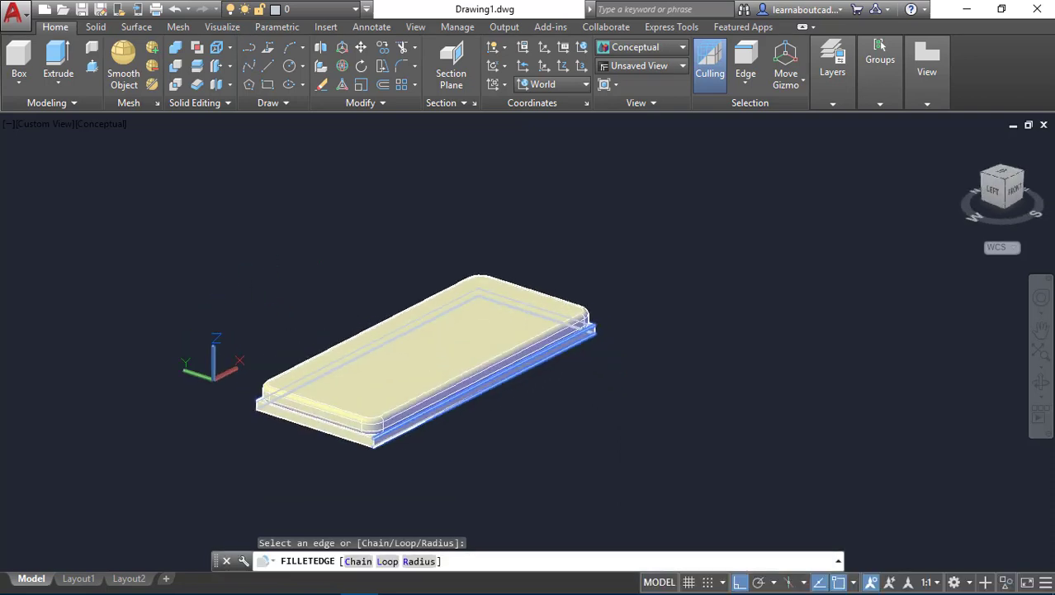
scroll(318, 431, up, 5)
scroll(316, 432, up, 3)
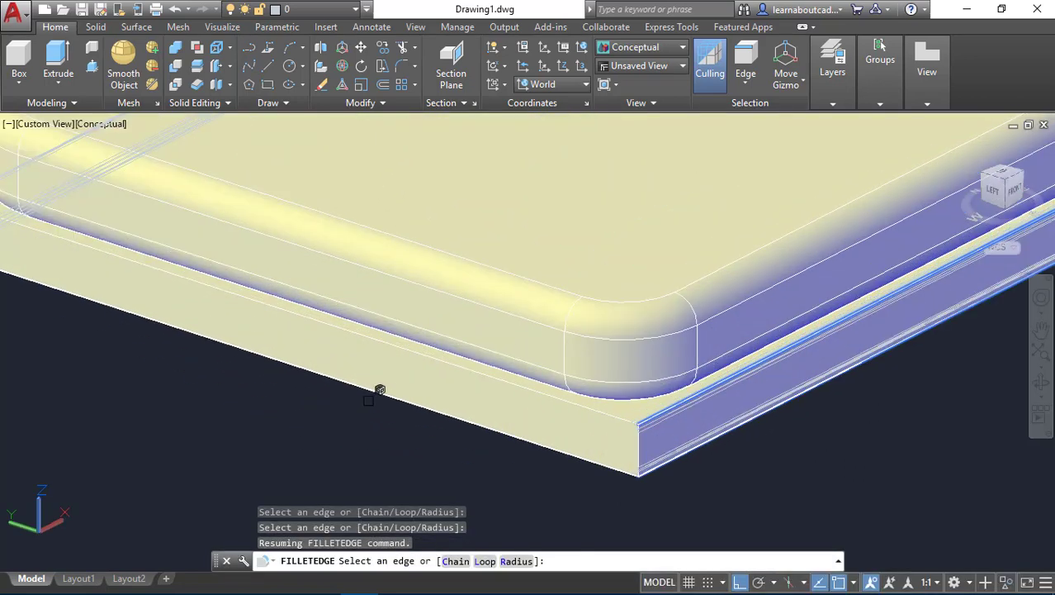
click(386, 386)
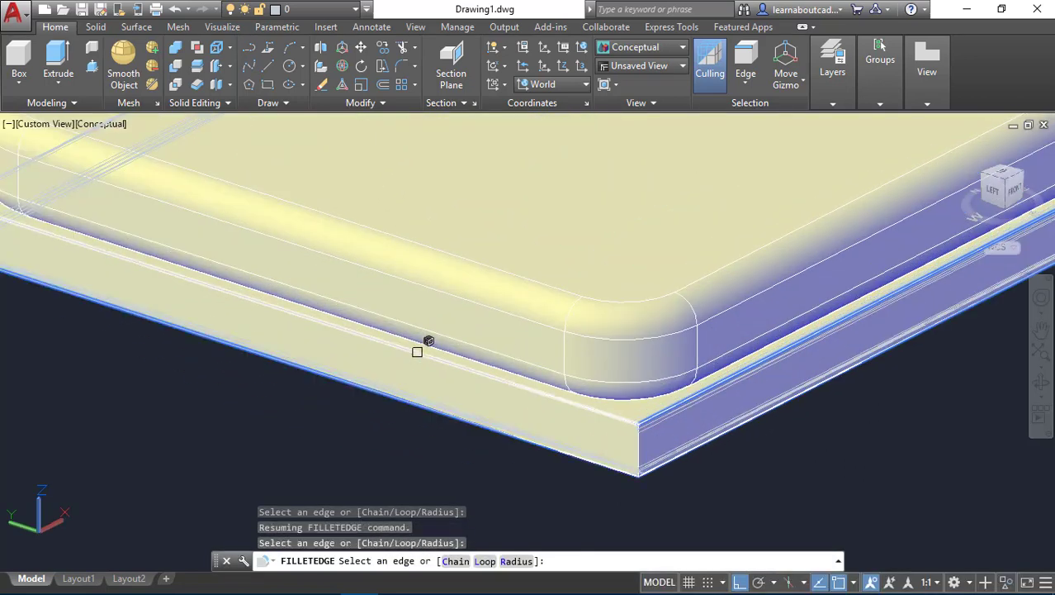
click(417, 351)
key(Return)
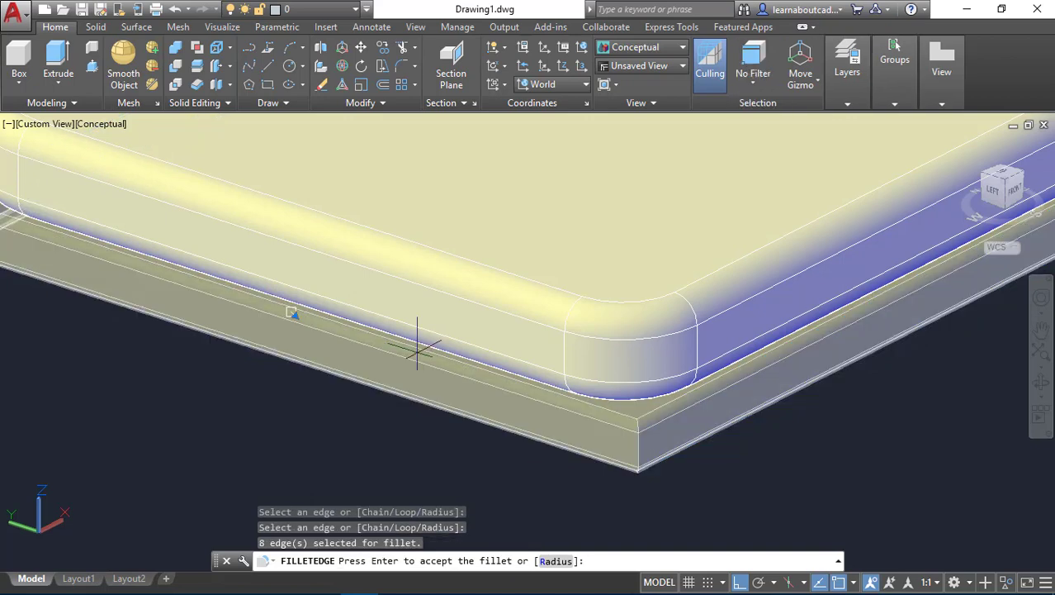
scroll(380, 433, down, 4)
key(Return)
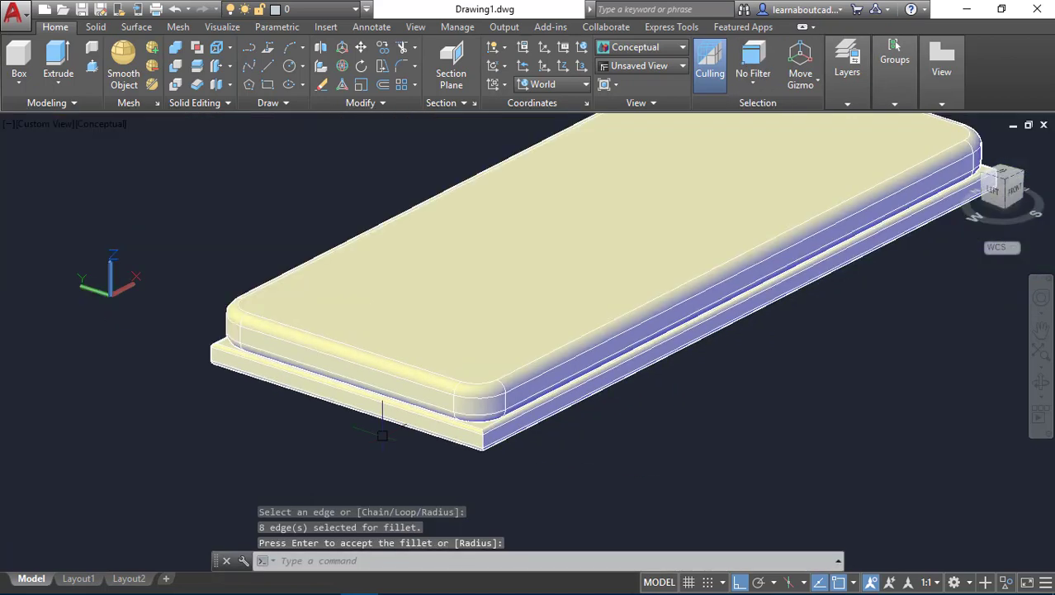
End the object isolation to show both hidden end frames again.
right_click(779, 385)
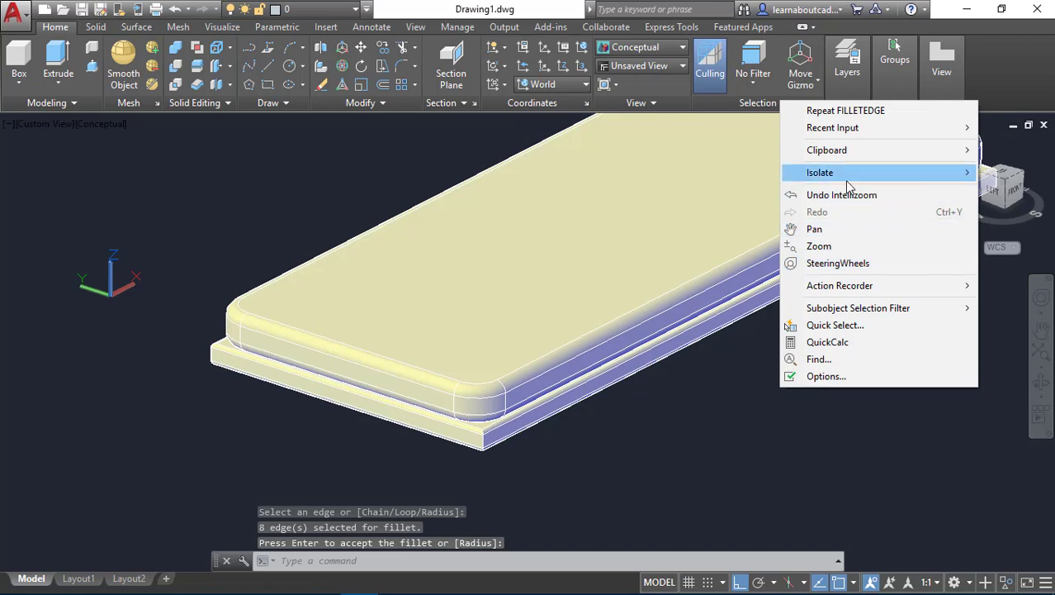
mouse_move(830, 173)
click(708, 207)
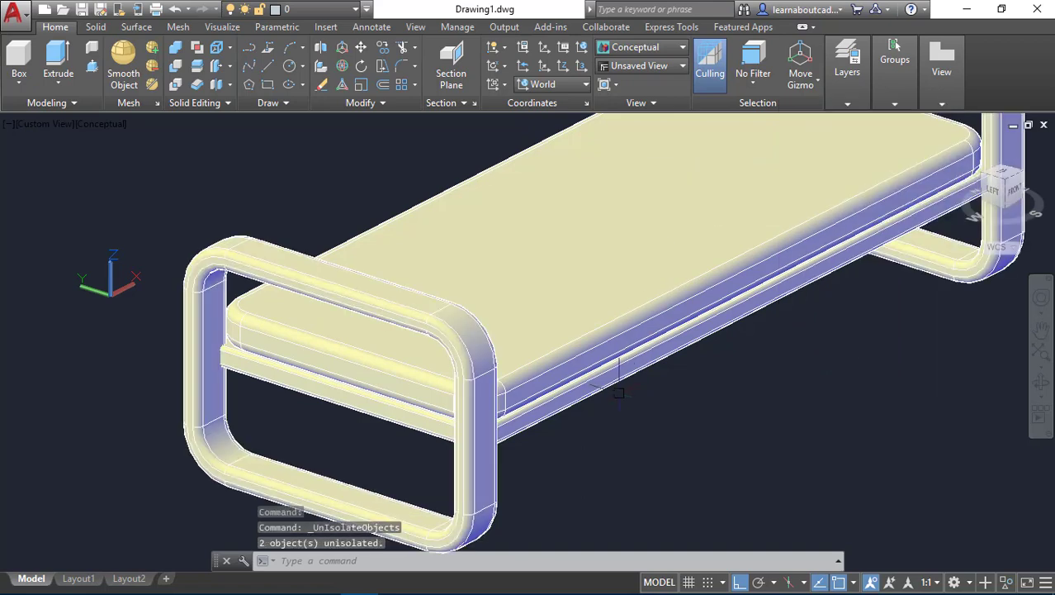
Examine the complete bench model, with both end frames and the two filleted slabs, close up and as a whole.
scroll(625, 397, down, 5)
scroll(636, 397, up, 4)
shift+middle_drag(640, 399, 602, 417)
scroll(639, 379, up, 2)
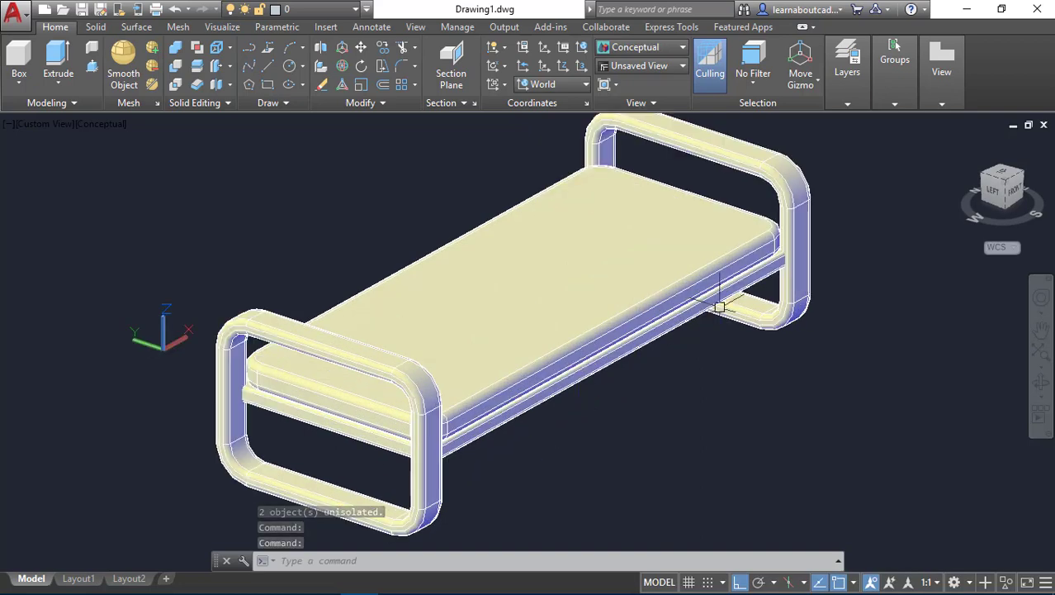
scroll(808, 224, up, 5)
scroll(808, 224, down, 8)
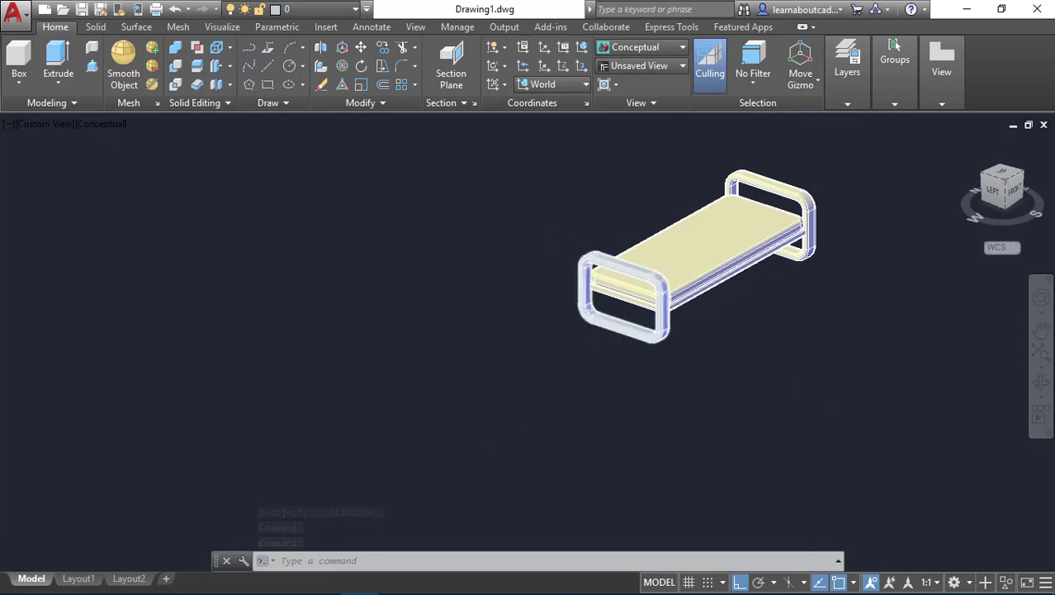
scroll(676, 160, up, 5)
scroll(621, 259, down, 5)
scroll(622, 259, up, 3)
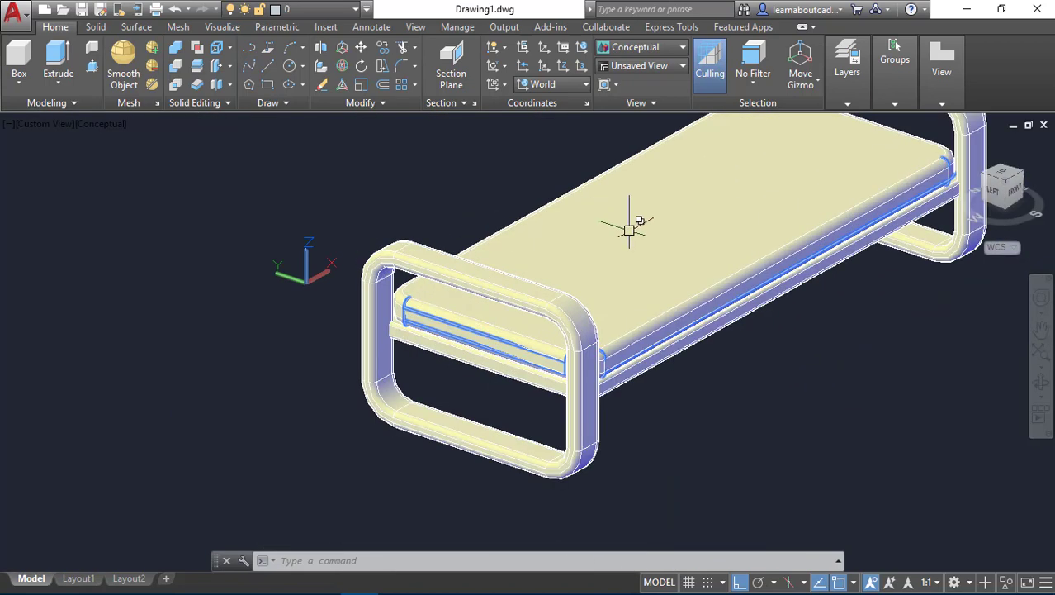
shift+middle_drag(632, 224, 547, 266)
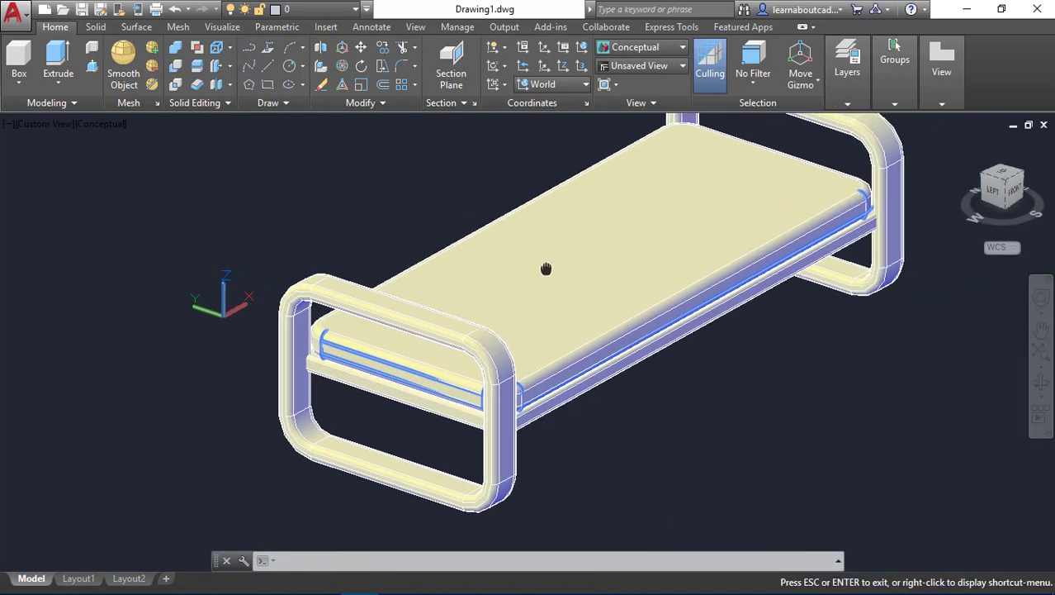
Set the viewport to the Left view with the 2D Wireframe visual style.
click(42, 127)
click(64, 196)
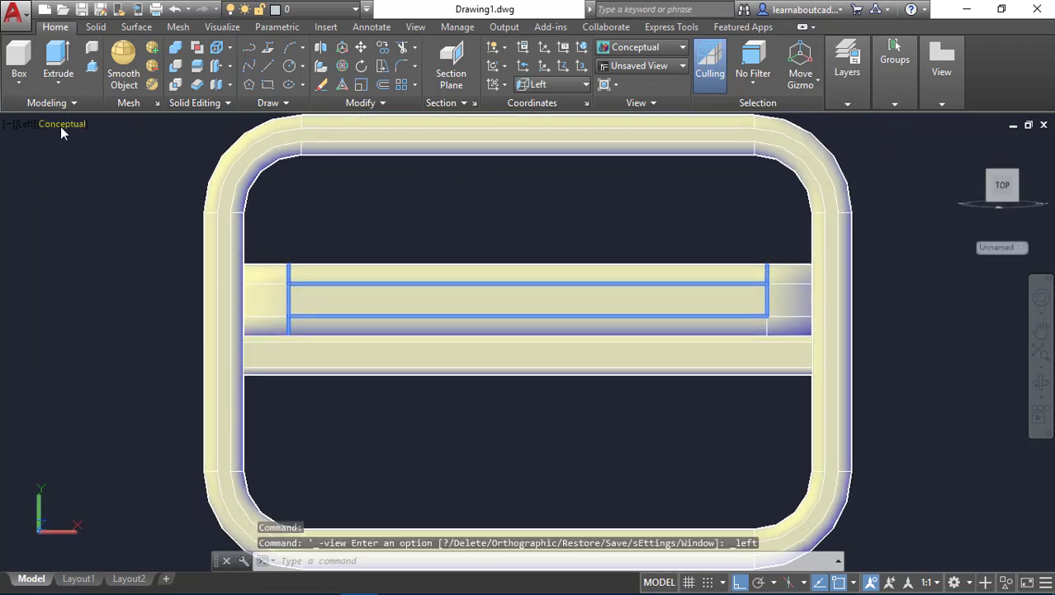
click(60, 126)
click(86, 161)
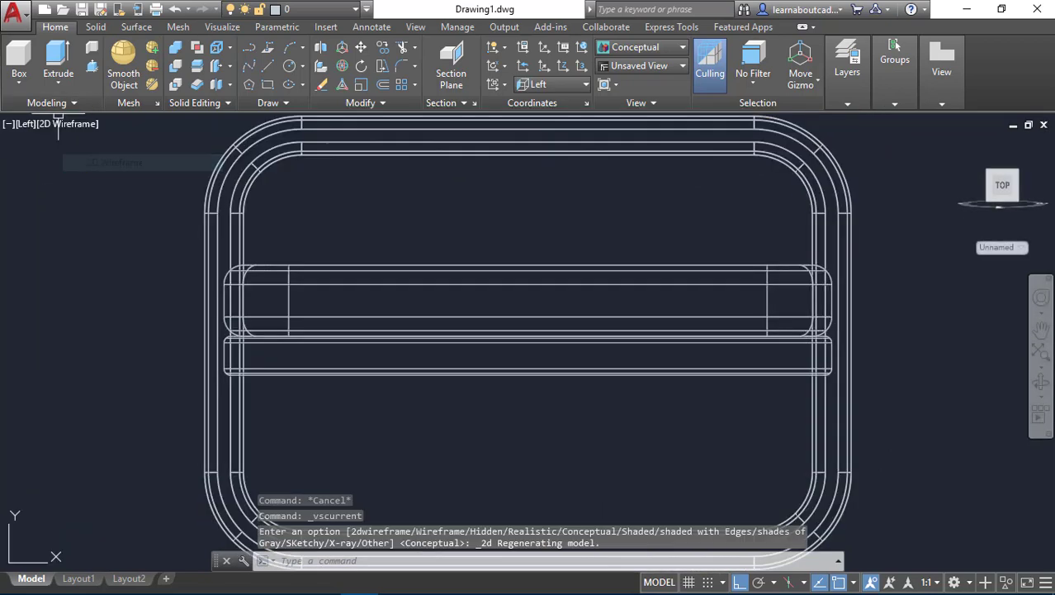
Try a circle of diameter 8 centred on the end frame's upper-left corner arcs, and undo it.
text(c)
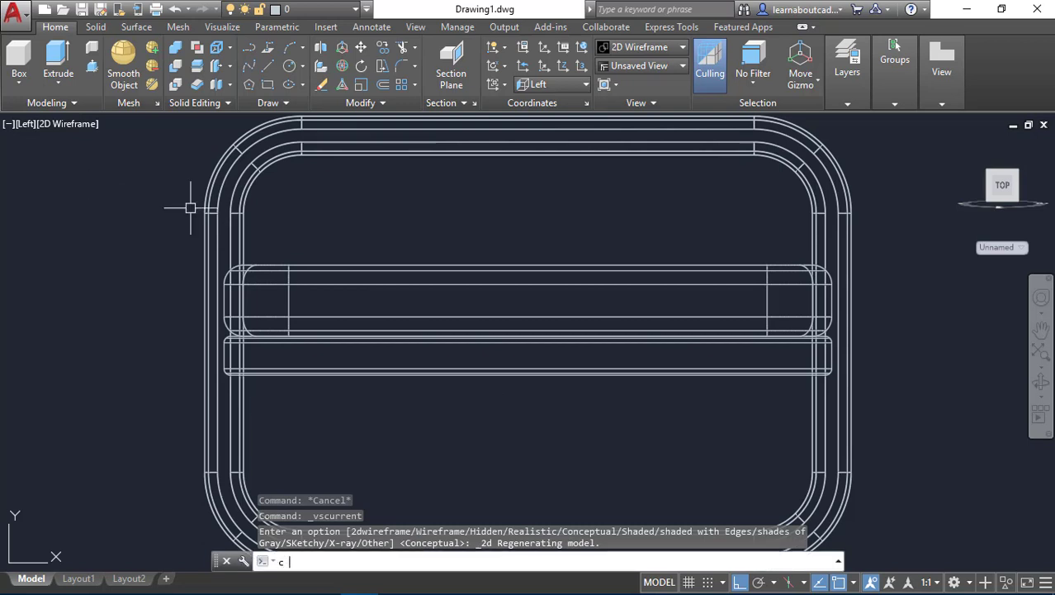
key(Return)
click(302, 212)
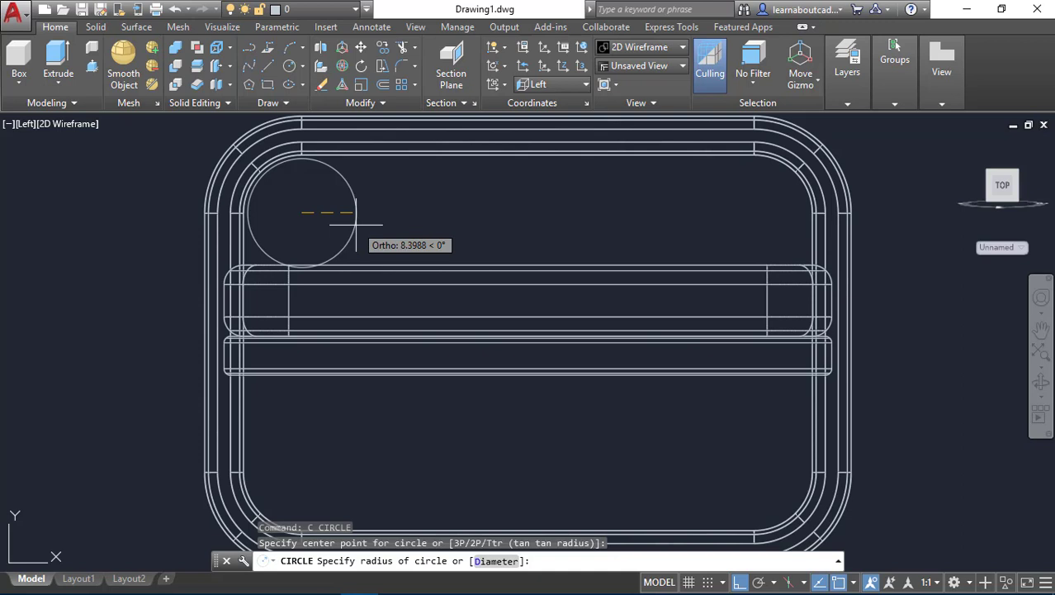
text(d)
key(Return)
text(8)
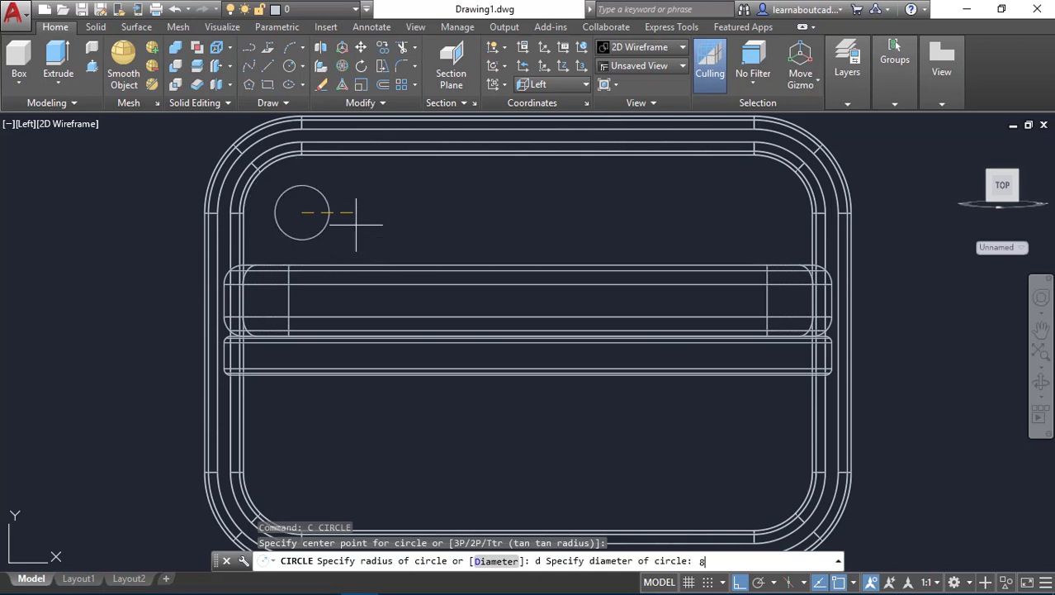
key(Return)
key(ctrl+z)
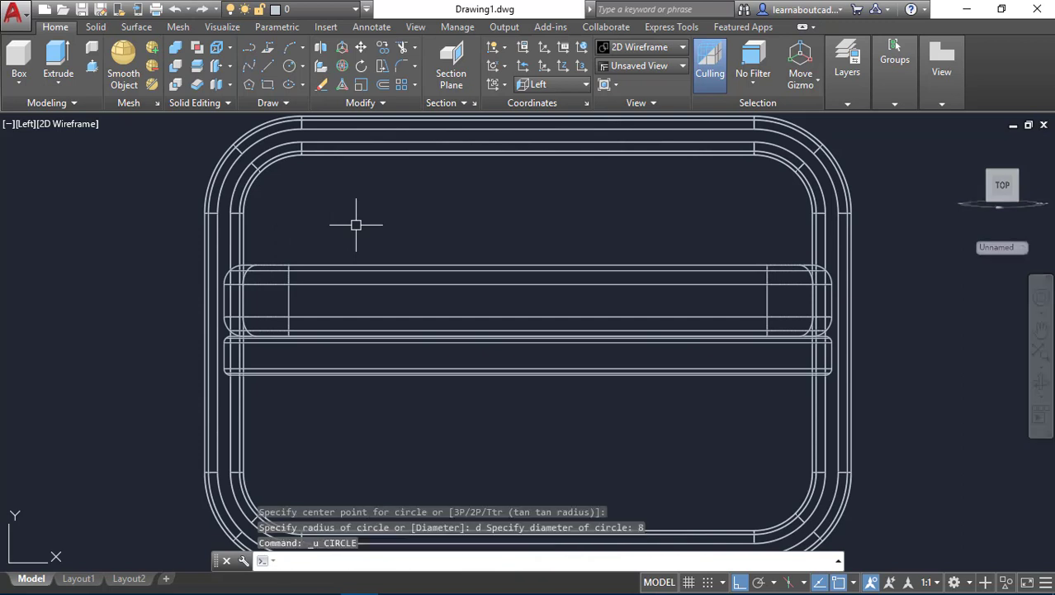
Draw a circle of radius 8 centred on the arc center of the end frame's upper-left corner.
text(c)
key(Return)
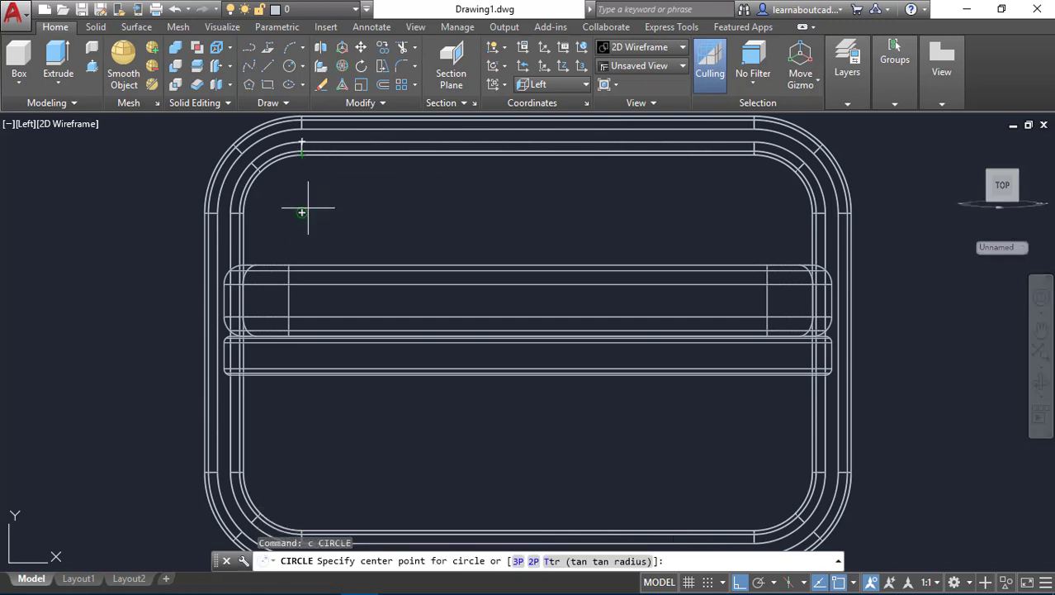
click(302, 213)
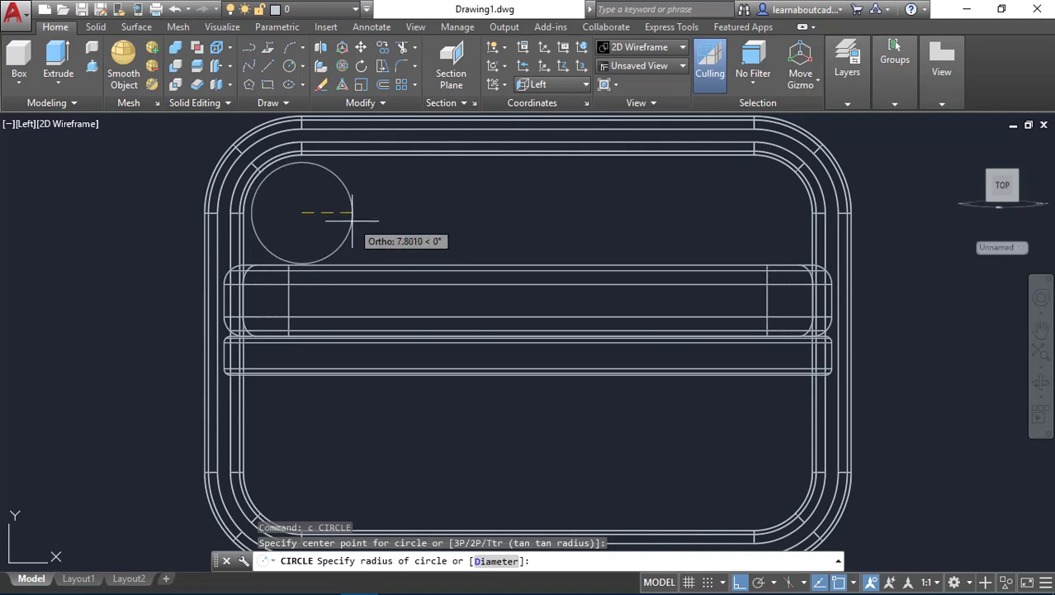
text(8)
key(Return)
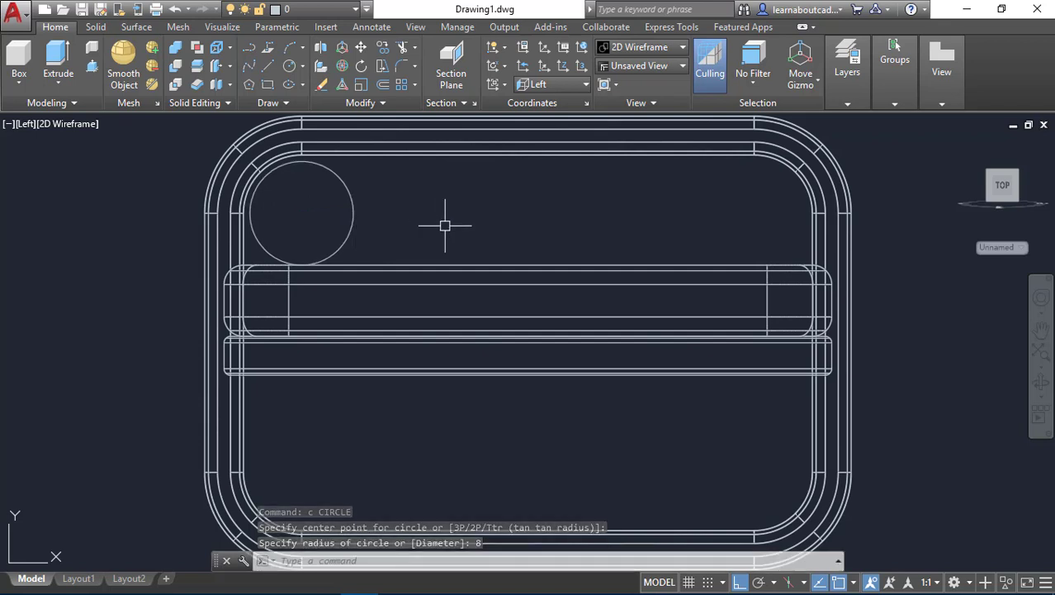
Try extruding the radius-8 circle at the end frame's upper corner to a height of 200, and undo it.
scroll(512, 243, down, 2)
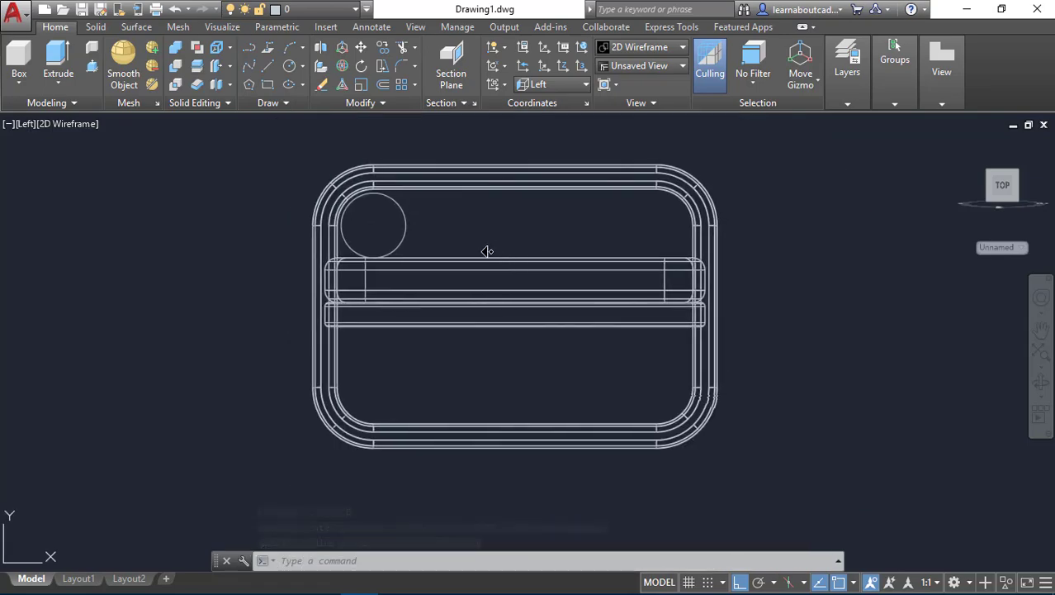
middle_drag(486, 250, 455, 252)
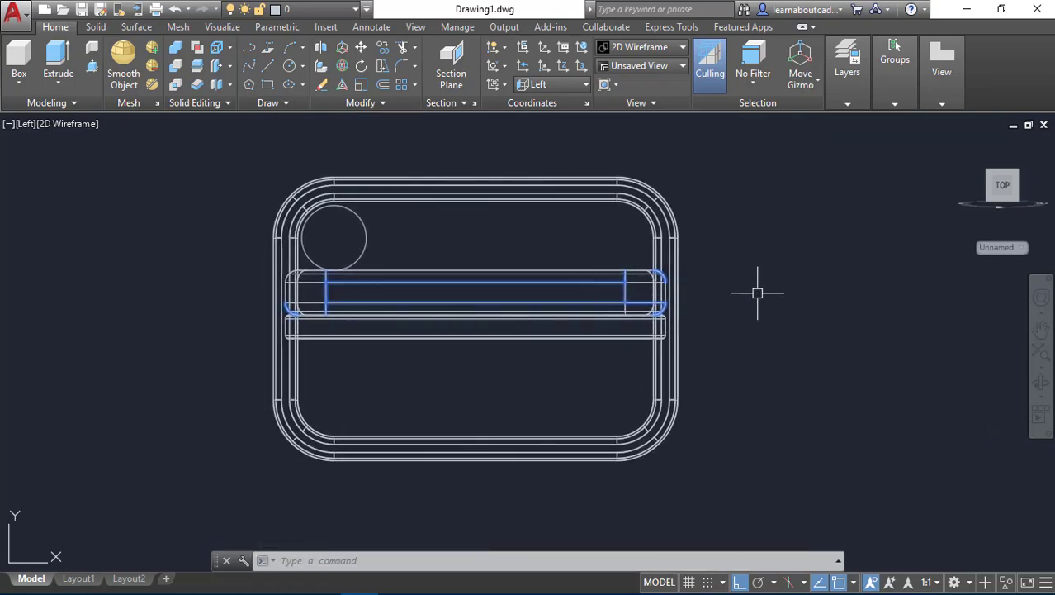
shift+middle_drag(756, 289, 659, 319)
scroll(612, 322, down, 3)
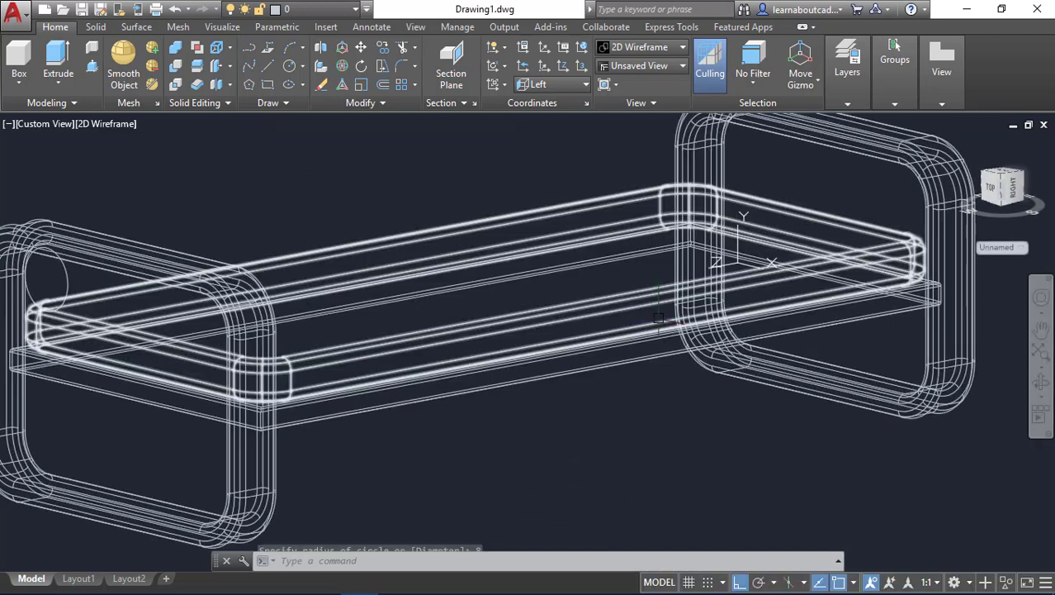
text(EXT)
key(Return)
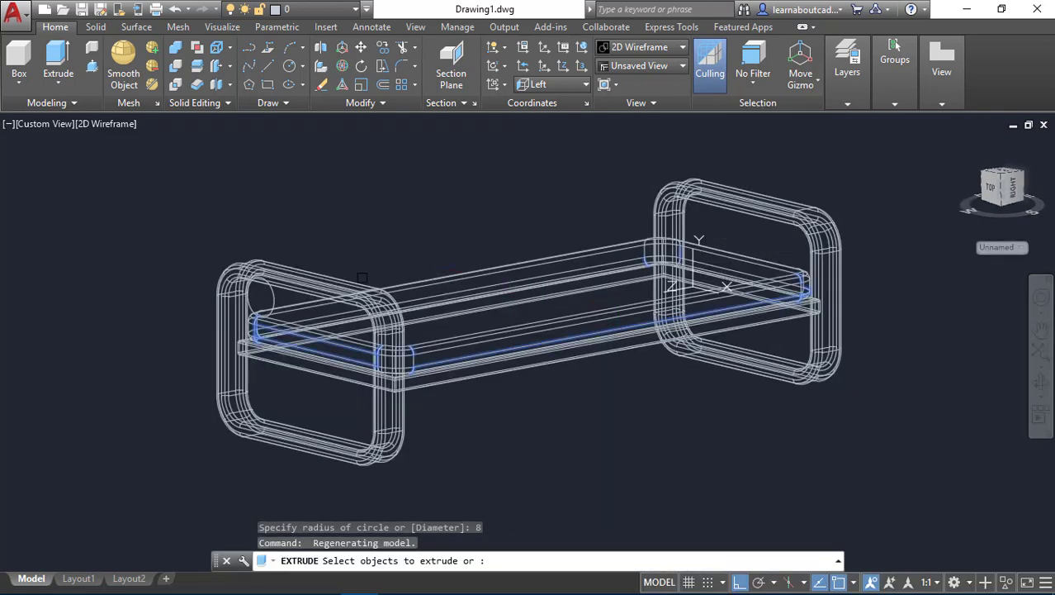
click(272, 299)
key(Return)
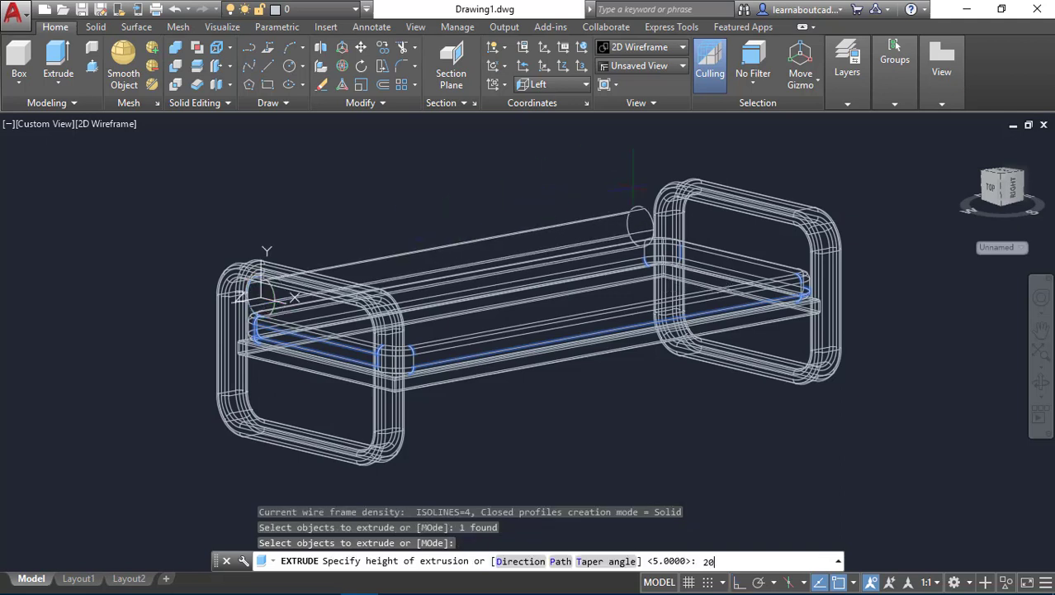
key(Return)
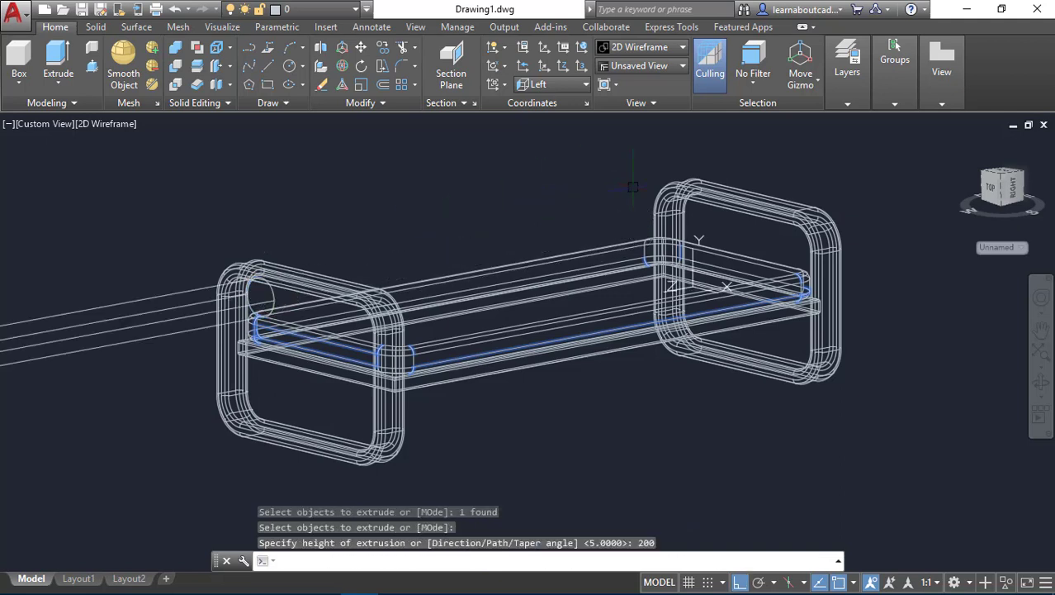
key(ctrl+z)
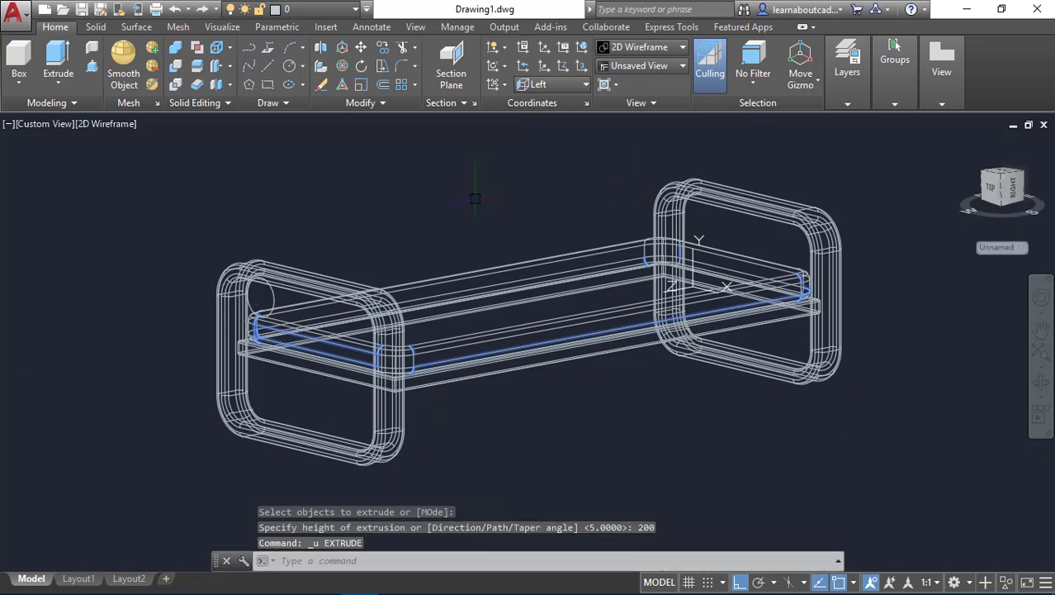
Reset the UCS to World.
text(ucs)
key(Return)
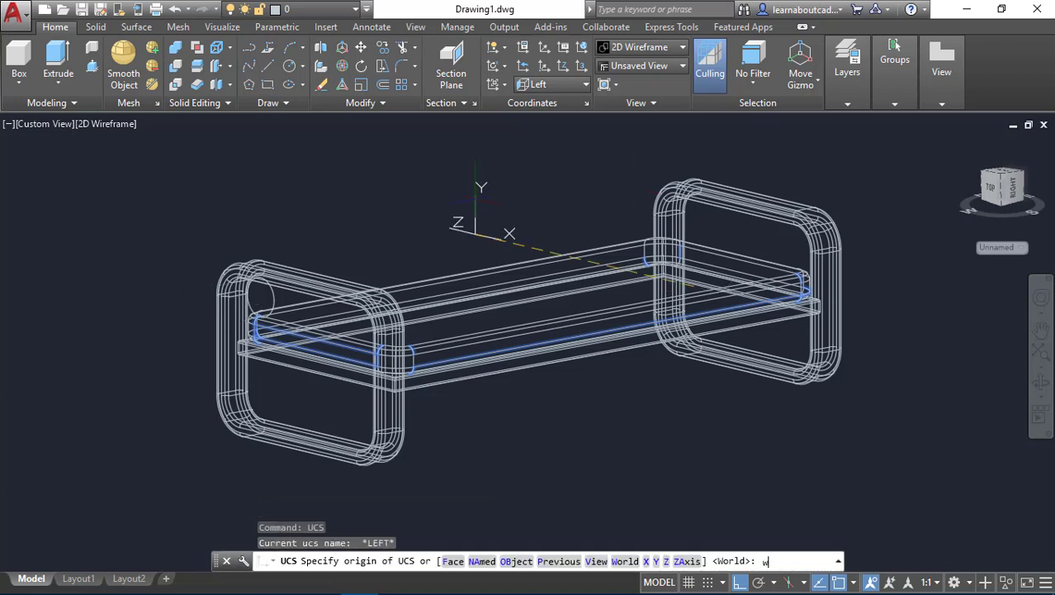
text(w)
key(Return)
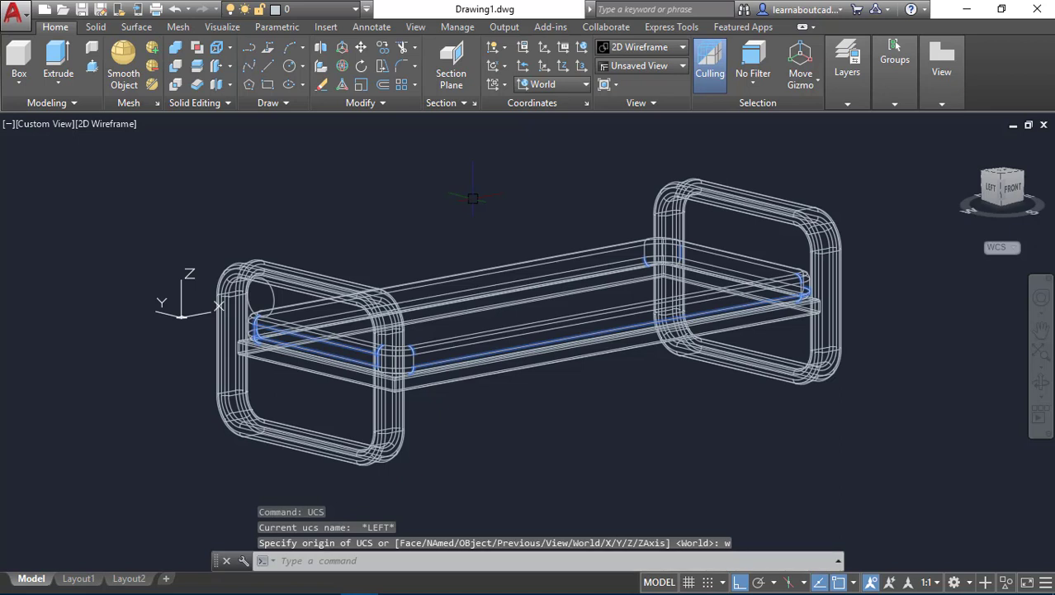
Extrude the radius-8 circle at the end frame's upper corner to a height of 200.
text(ext)
key(Return)
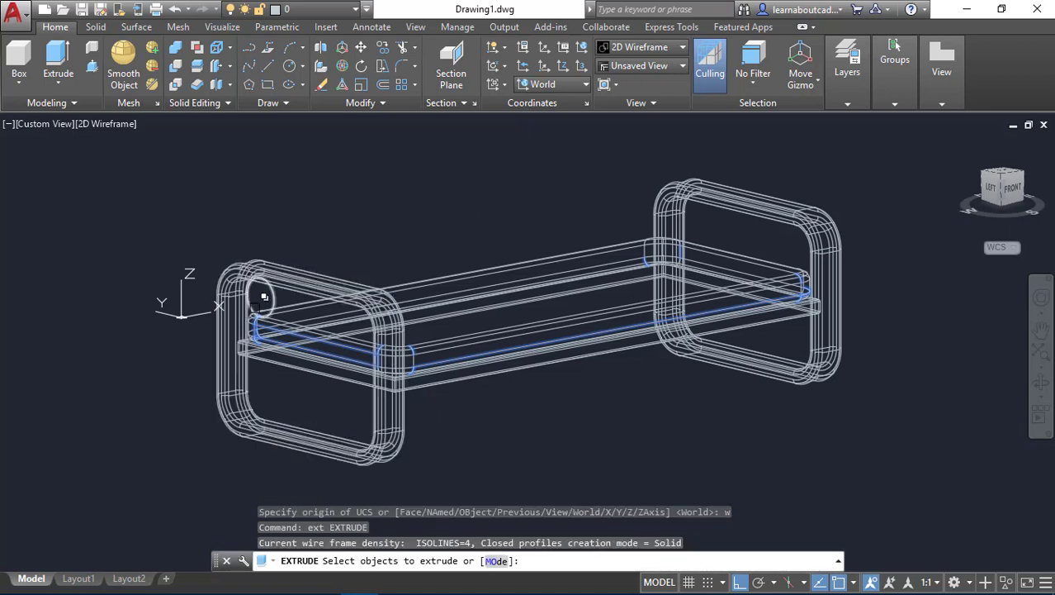
click(271, 299)
key(Return)
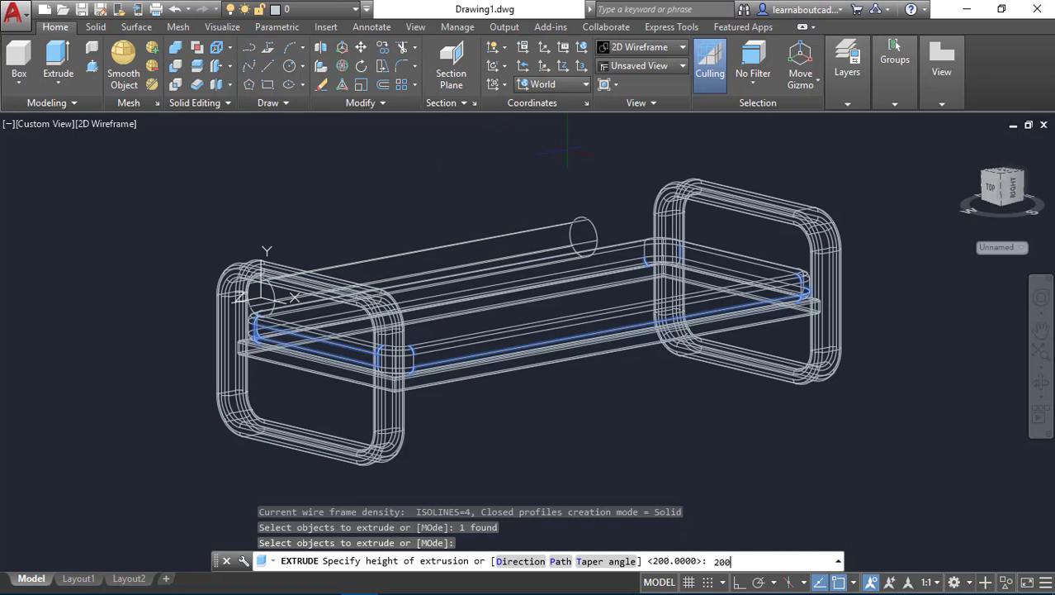
text(200)
key(Return)
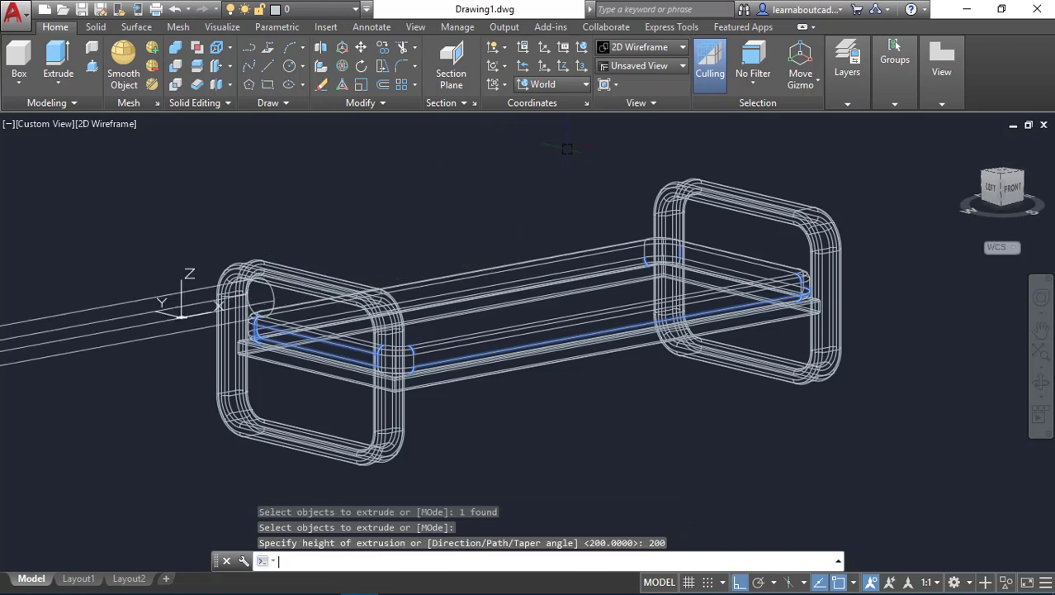
Move the extruded cylinder 200 units along the bench's length so that it lies between the end frames.
text(m)
key(Return)
click(165, 301)
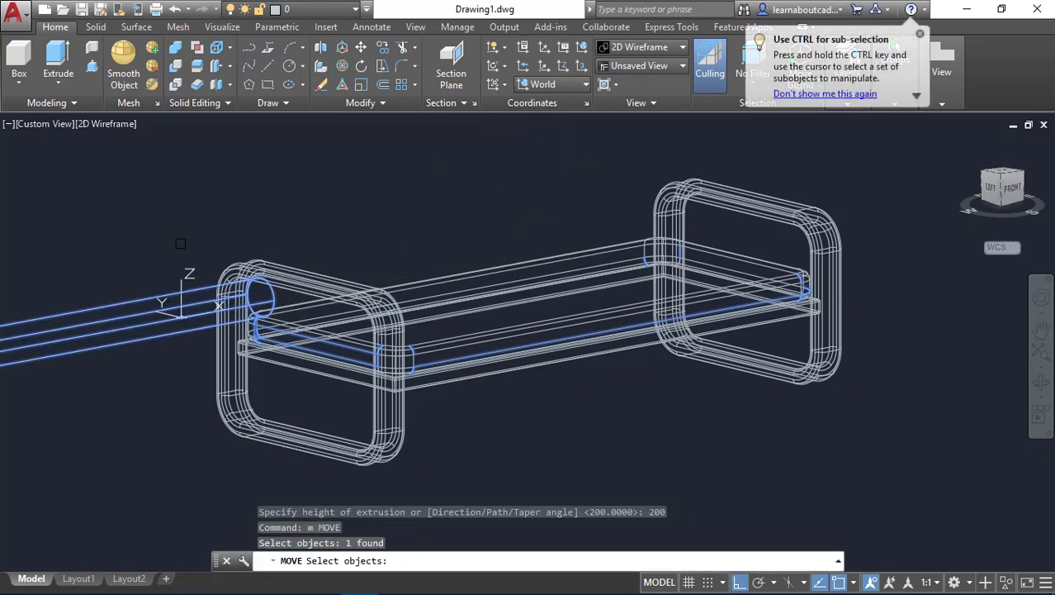
key(Return)
click(105, 239)
text(200)
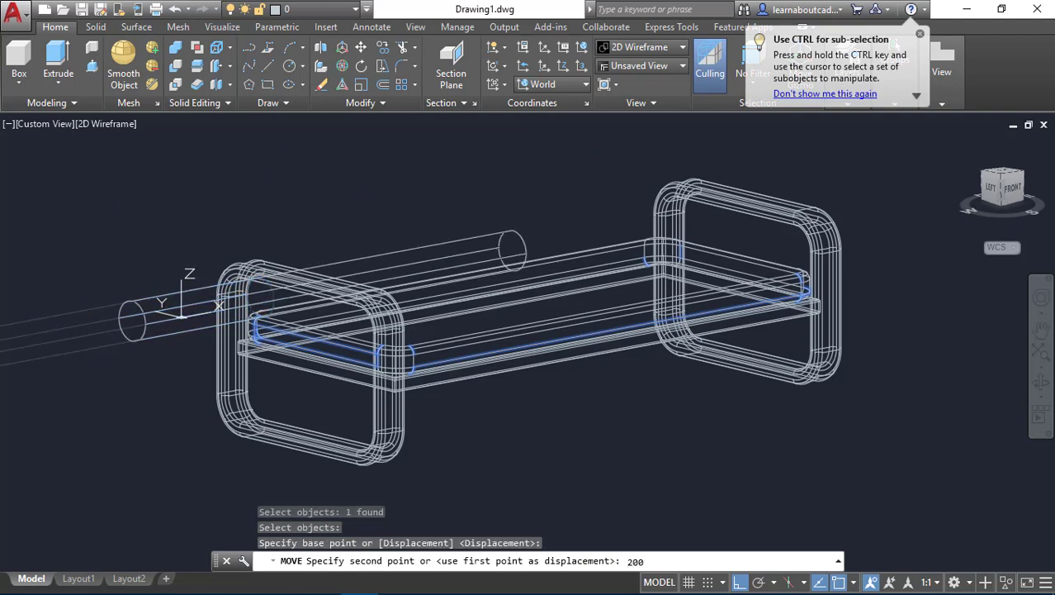
key(Return)
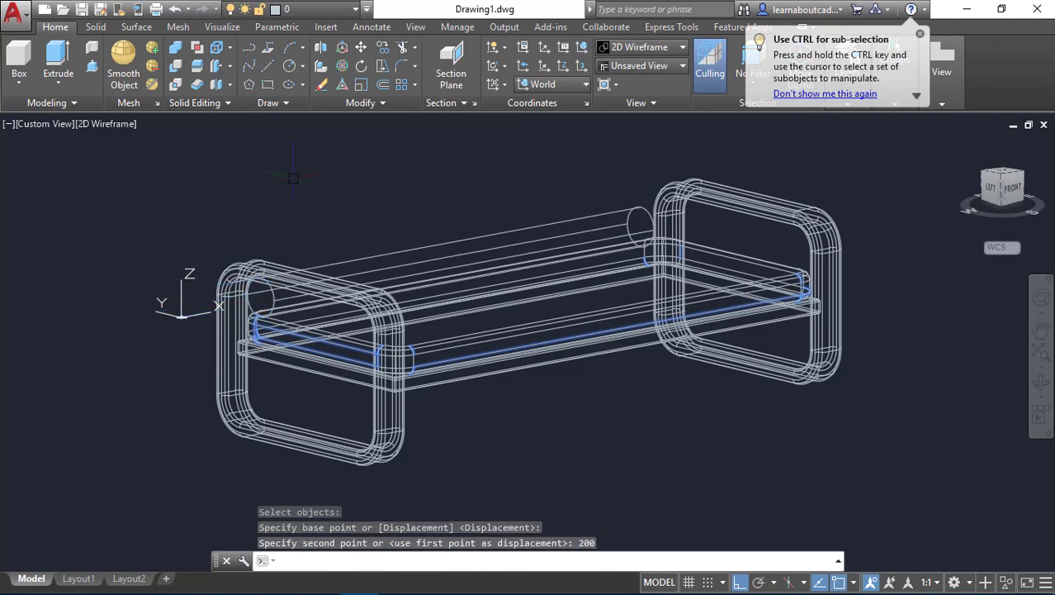
Set the viewport to the Top view.
mouse_move(446, 289)
shift+middle_down()
mouse_move(495, 293)
mouse_move(393, 309)
mouse_move(450, 289)
shift+middle_up()
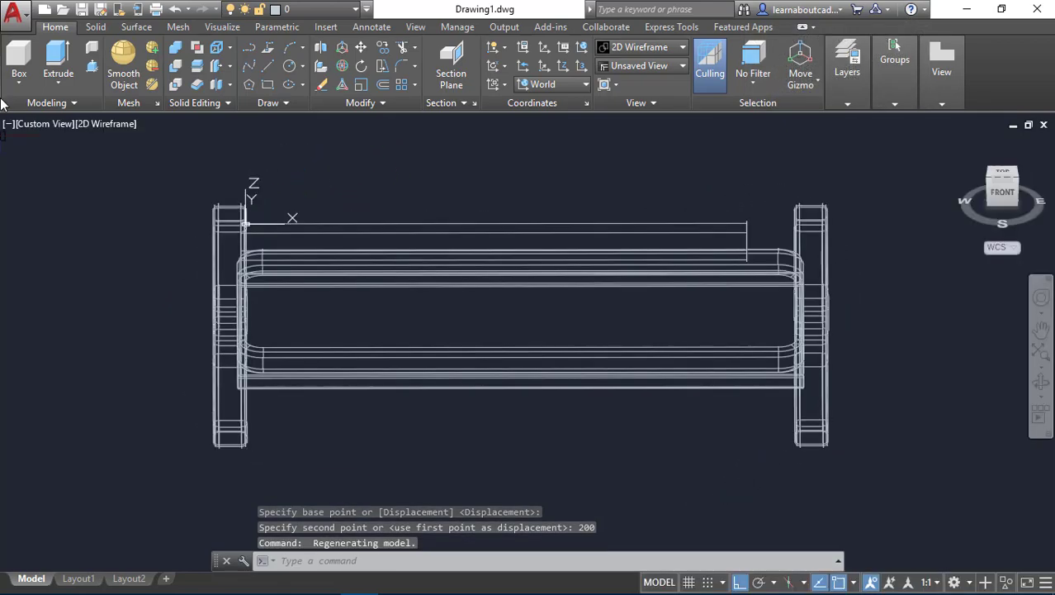
click(51, 125)
click(76, 160)
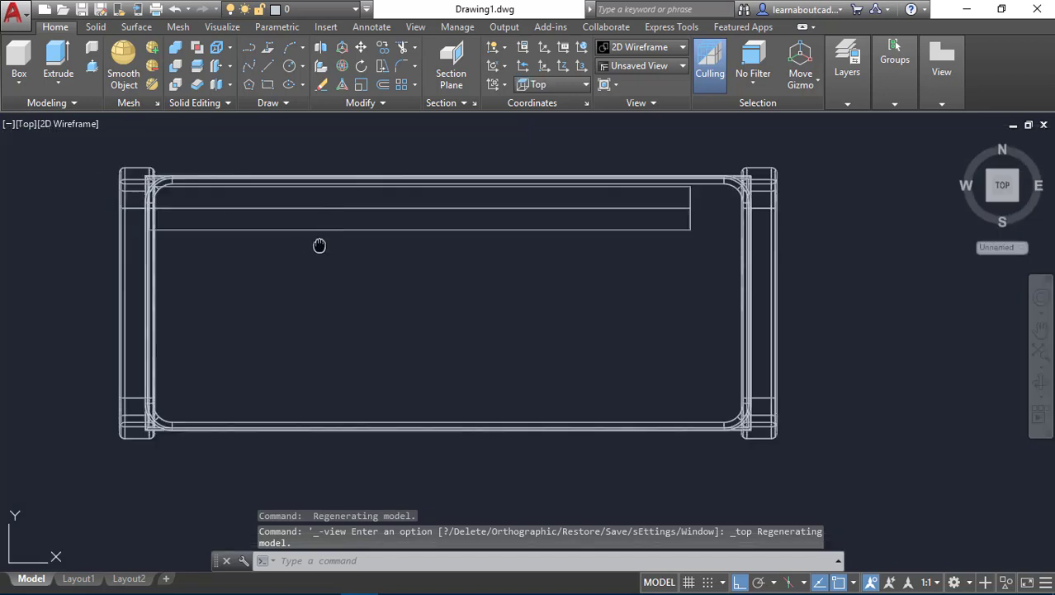
middle_drag(320, 245, 325, 259)
Move the cylinder about 2.3 units along the positive X direction, away from the first end frame.
text(m)
key(Return)
click(344, 245)
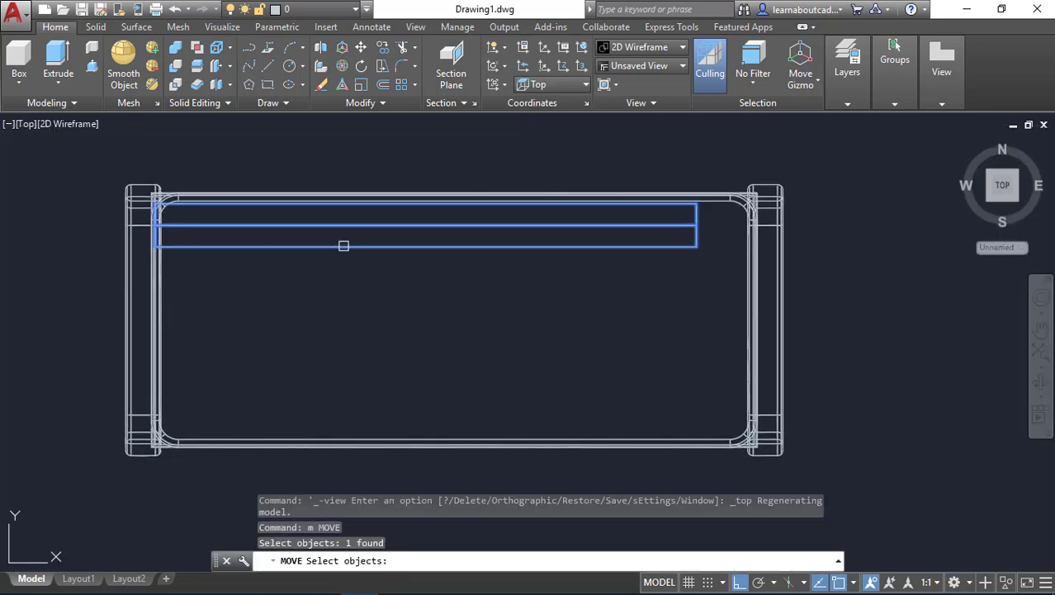
key(Return)
click(295, 299)
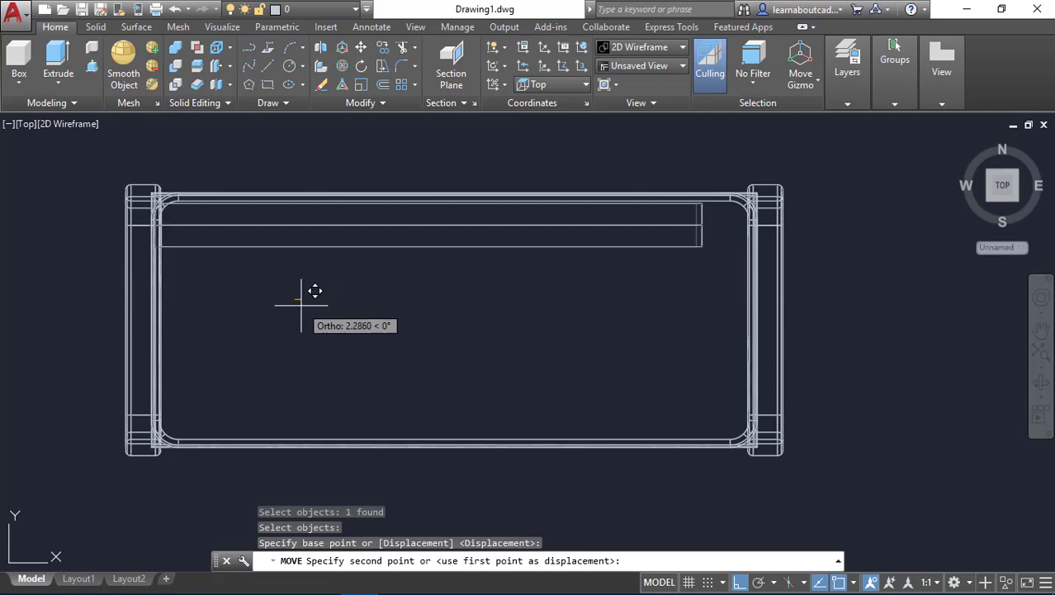
click(301, 305)
Presspull the cylinder's free end face outward until it extends into the far end frame.
shift+middle_drag(448, 313, 536, 234)
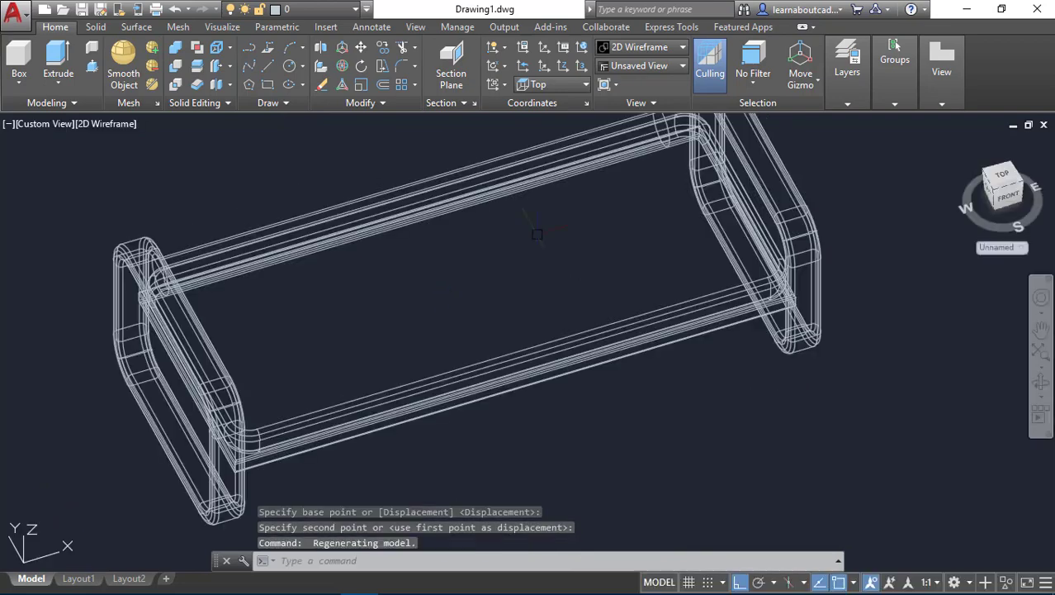
scroll(537, 235, up, 3)
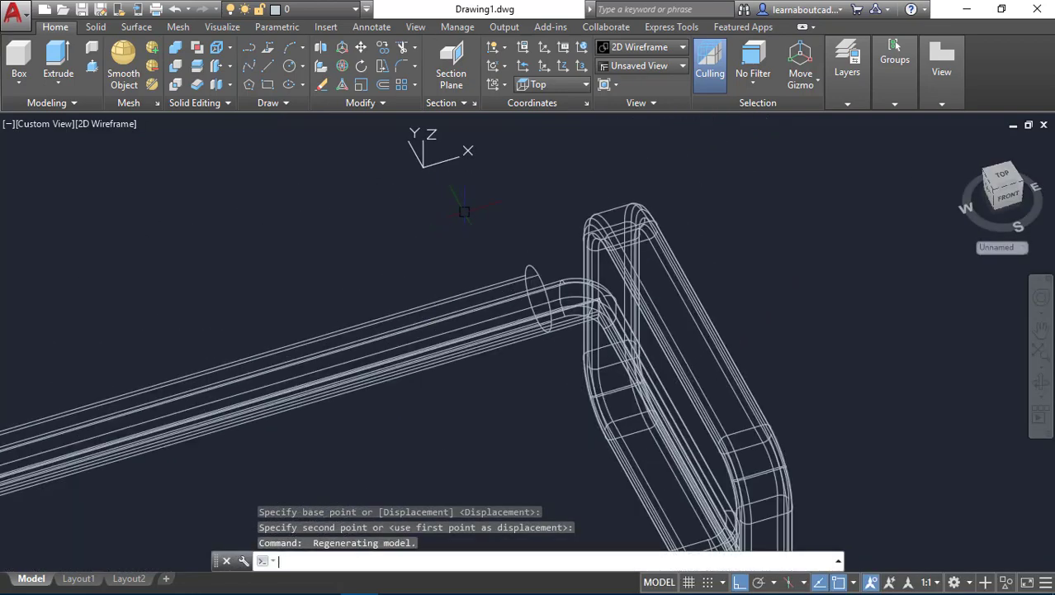
text(sspull)
key(Return)
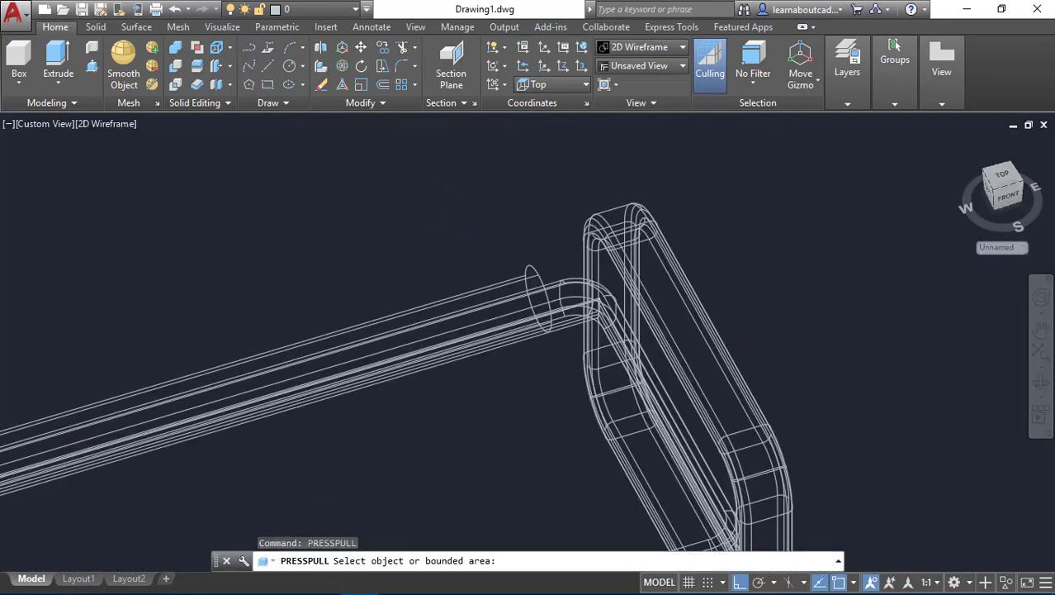
scroll(525, 270, up, 2)
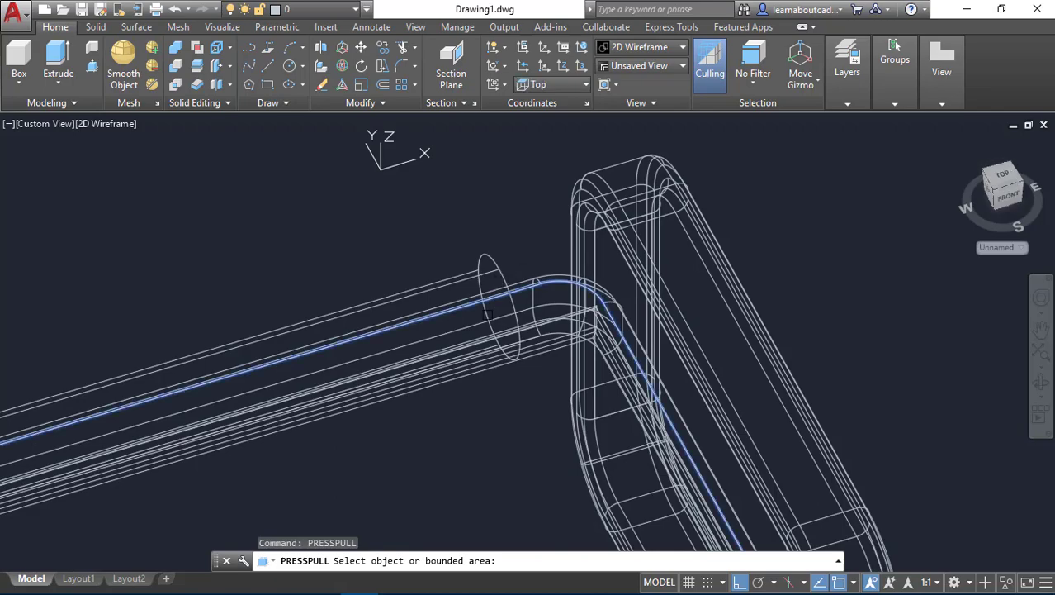
shift+middle_drag(486, 315, 162, 278)
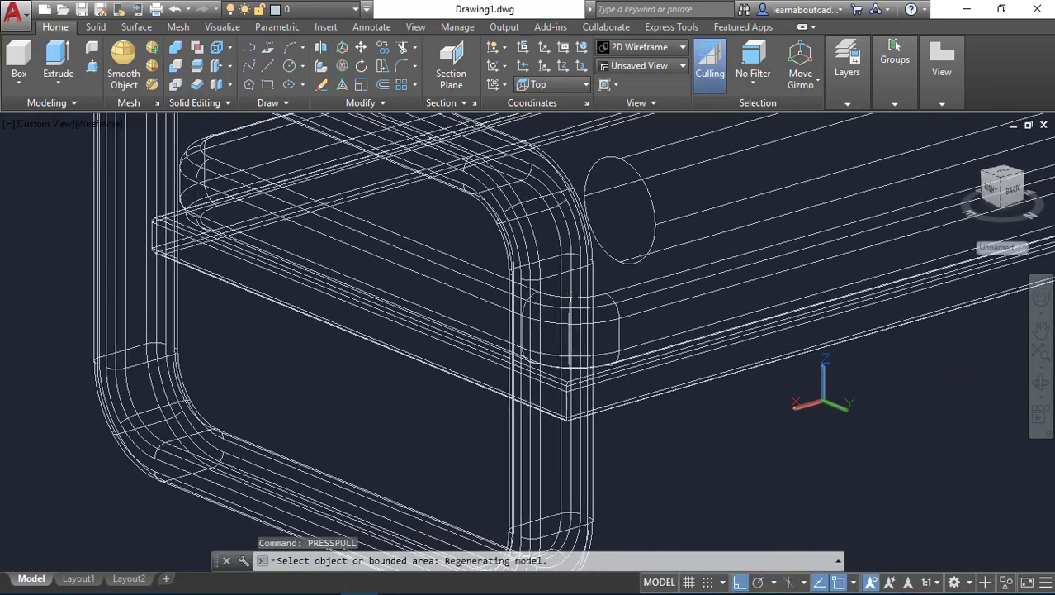
click(618, 209)
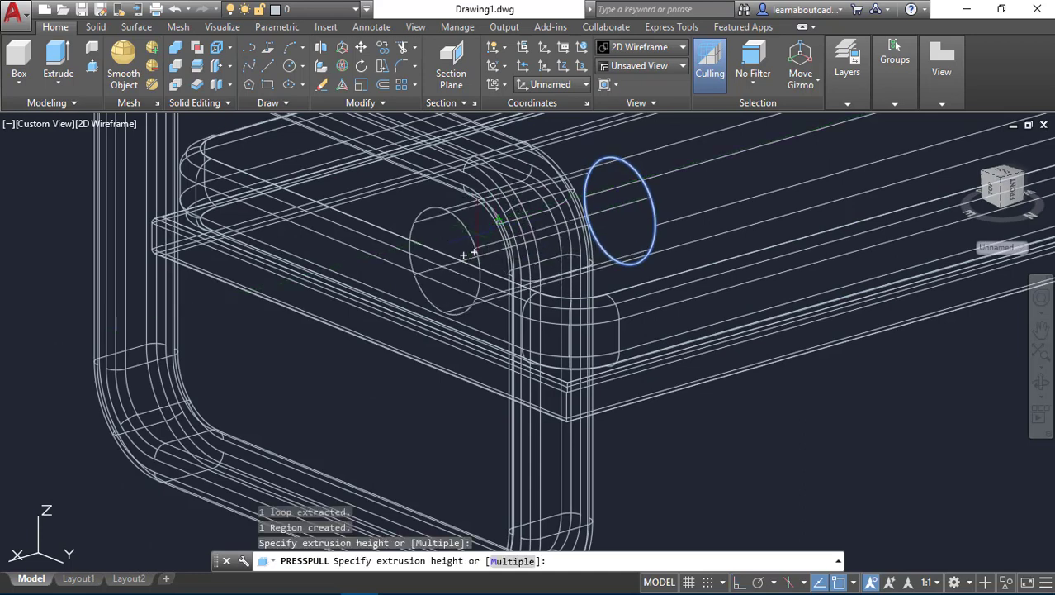
click(467, 251)
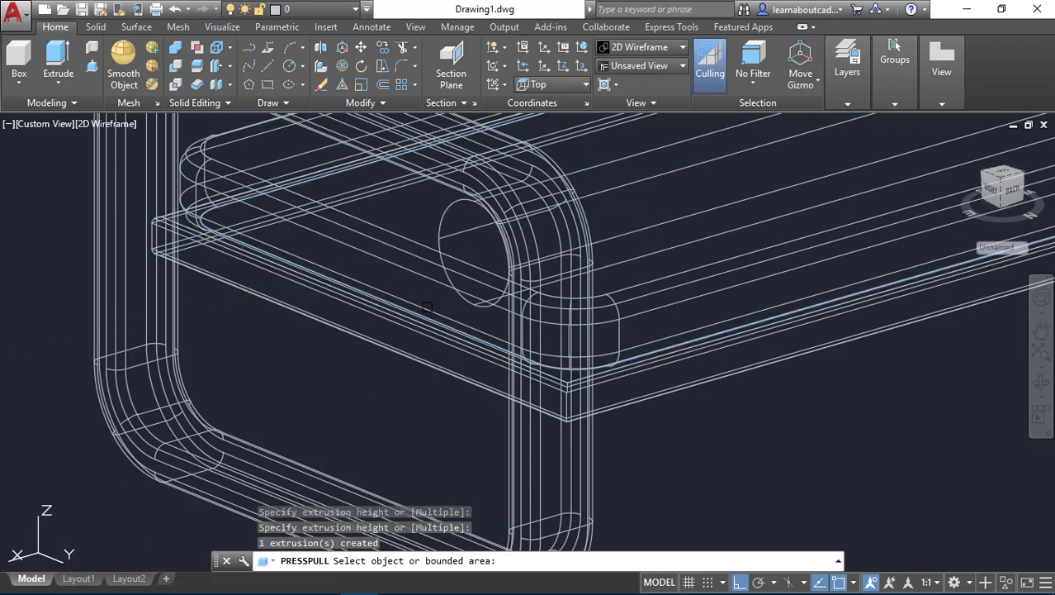
Switch the viewport back to the Top view to work on the cylinder's lengthened end.
shift+middle_drag(431, 309, 357, 332)
click(44, 128)
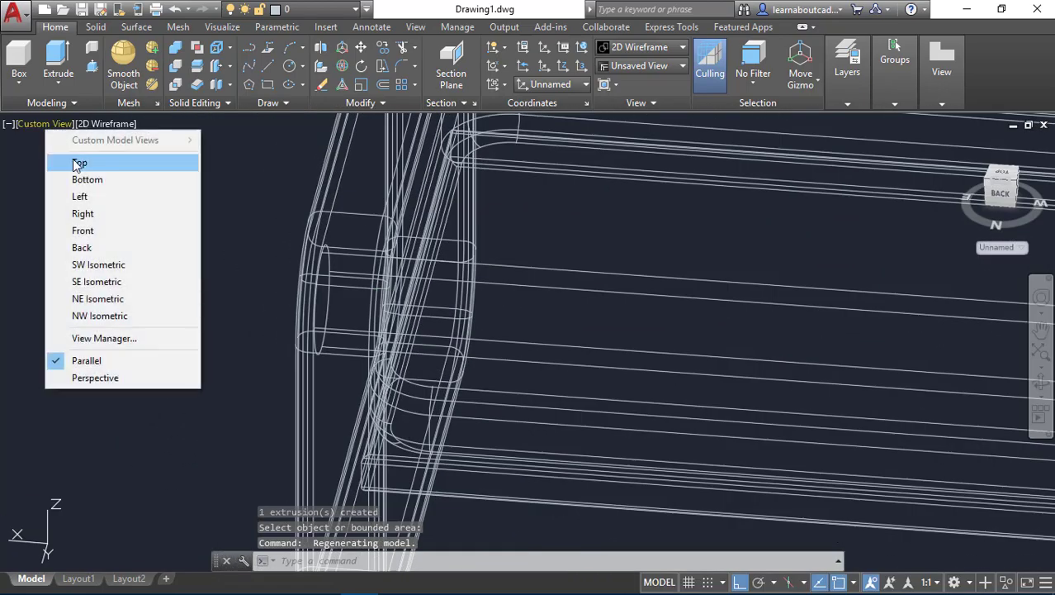
click(44, 160)
scroll(448, 240, down, 2)
scroll(354, 265, up, 1)
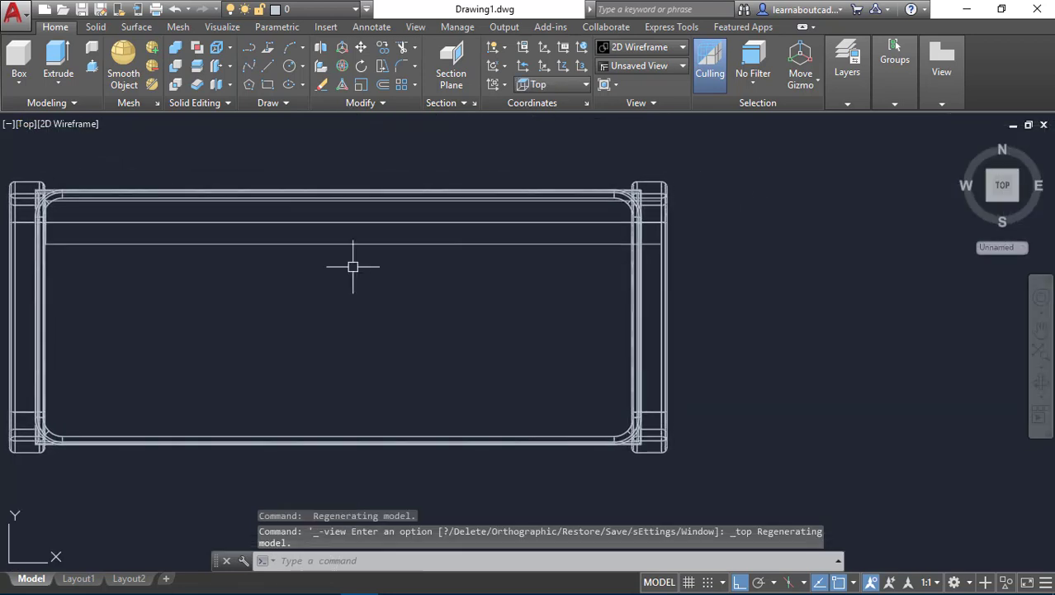
scroll(636, 207, up, 4)
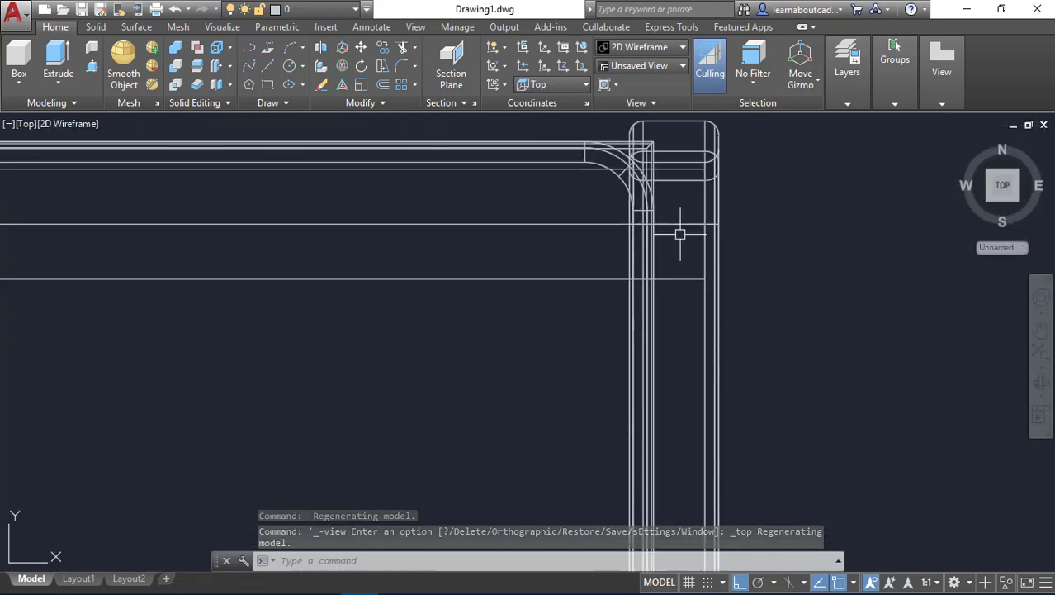
middle_drag(687, 246, 645, 301)
Slice the cylinder along the slab's end edge beside the far end frame, keeping both sides.
text(s)
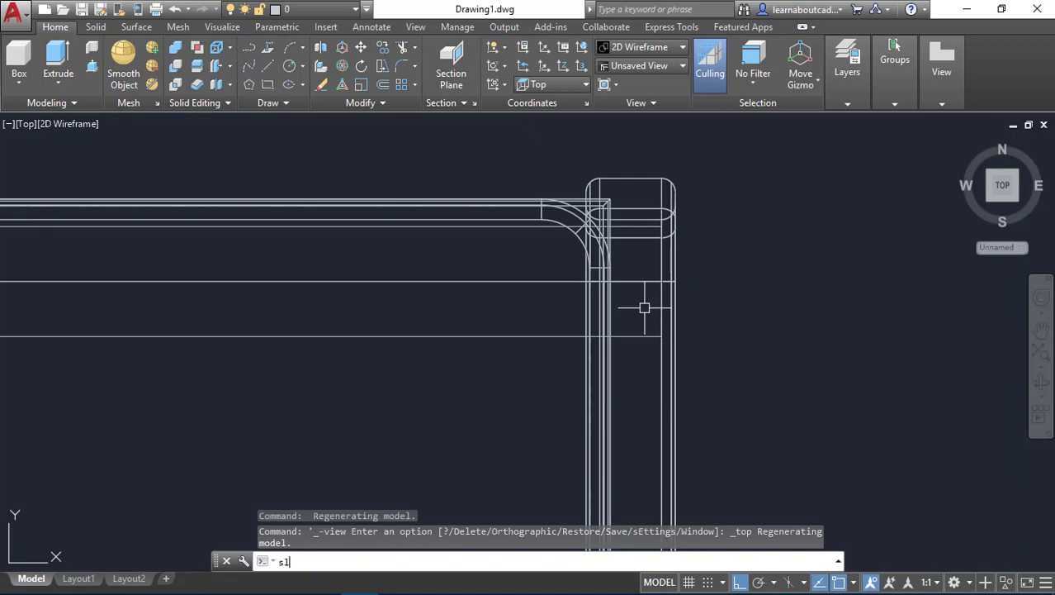
text(l)
key(Return)
click(636, 337)
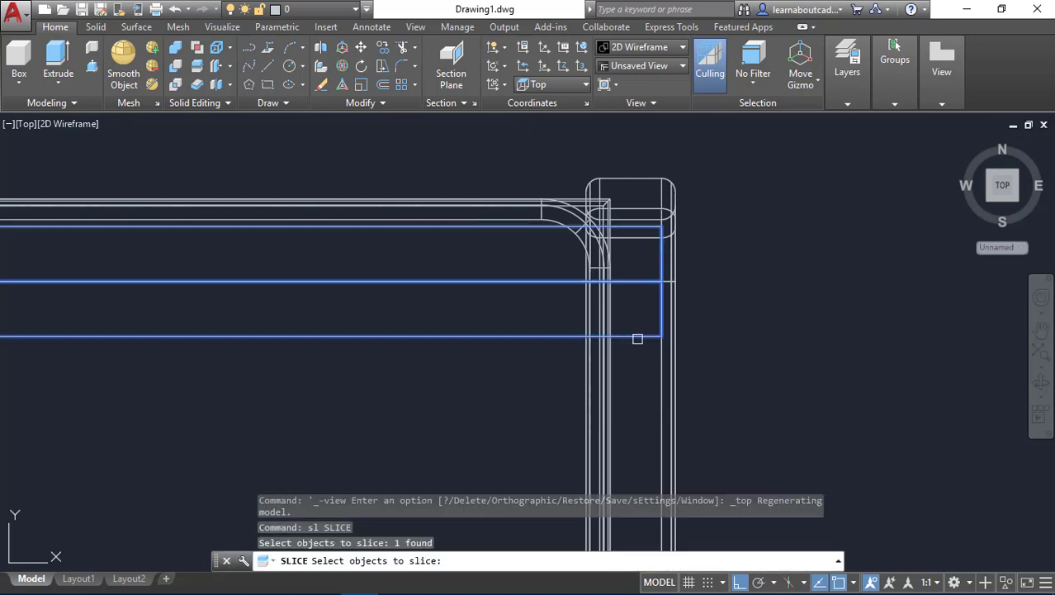
key(Return)
click(609, 339)
click(598, 154)
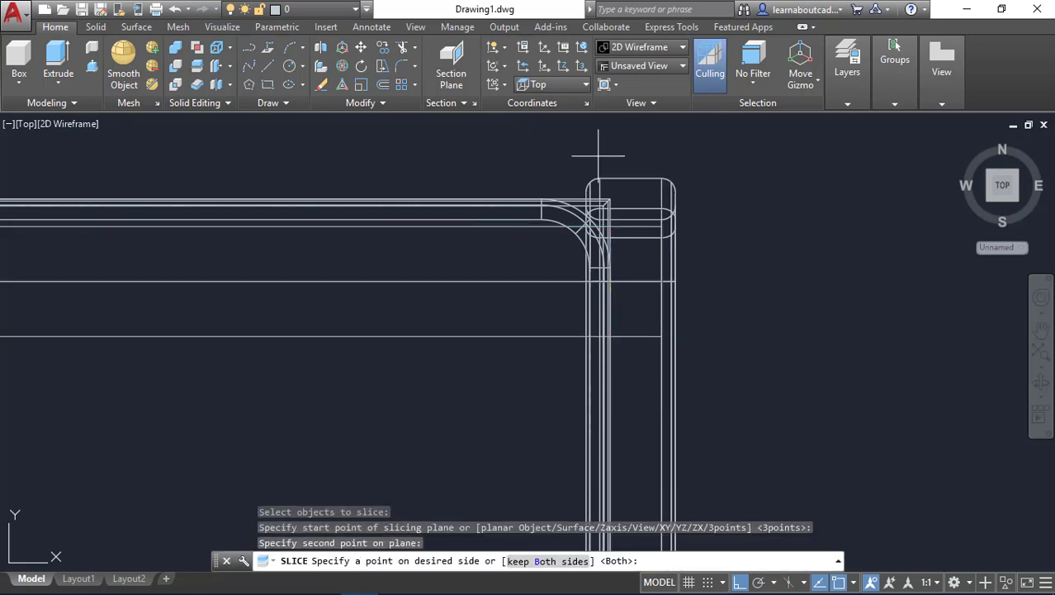
Delete the far end frame and the sliced-off cylinder piece beyond the slab's end edge.
click(645, 274)
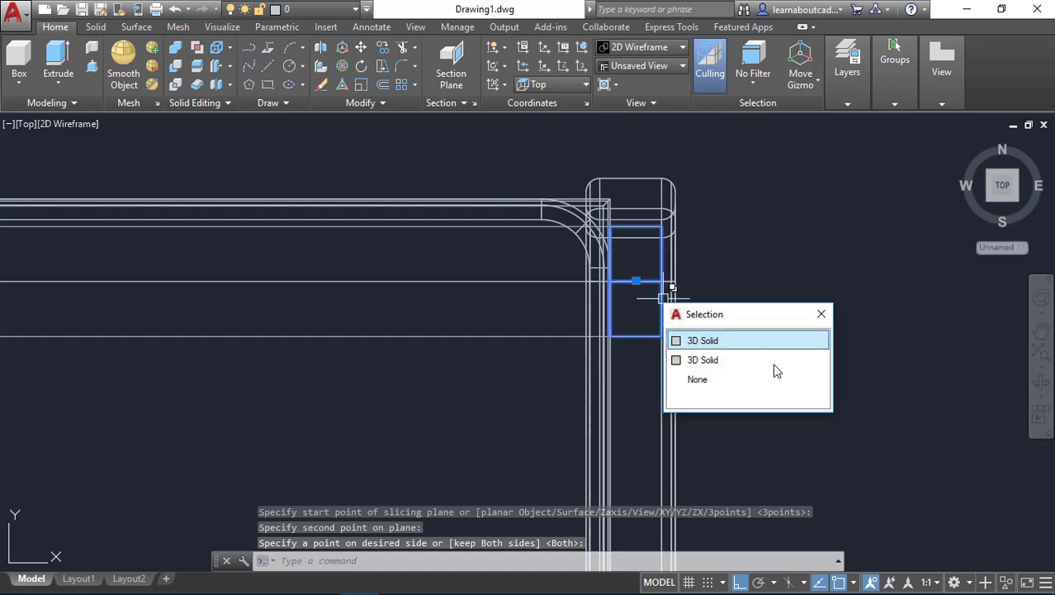
key(Delete)
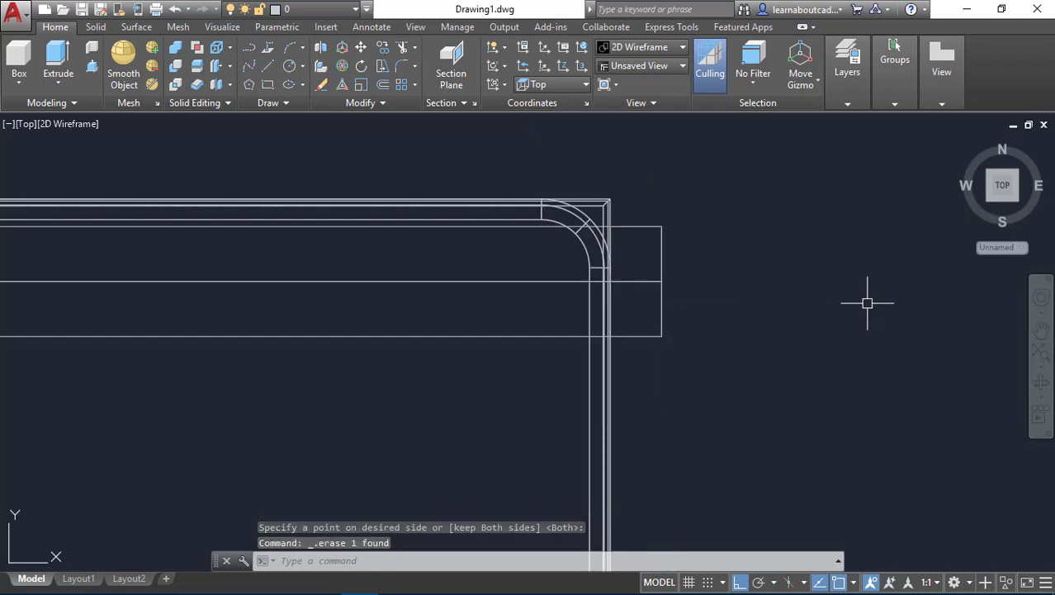
click(652, 277)
key(Delete)
scroll(688, 281, down, 5)
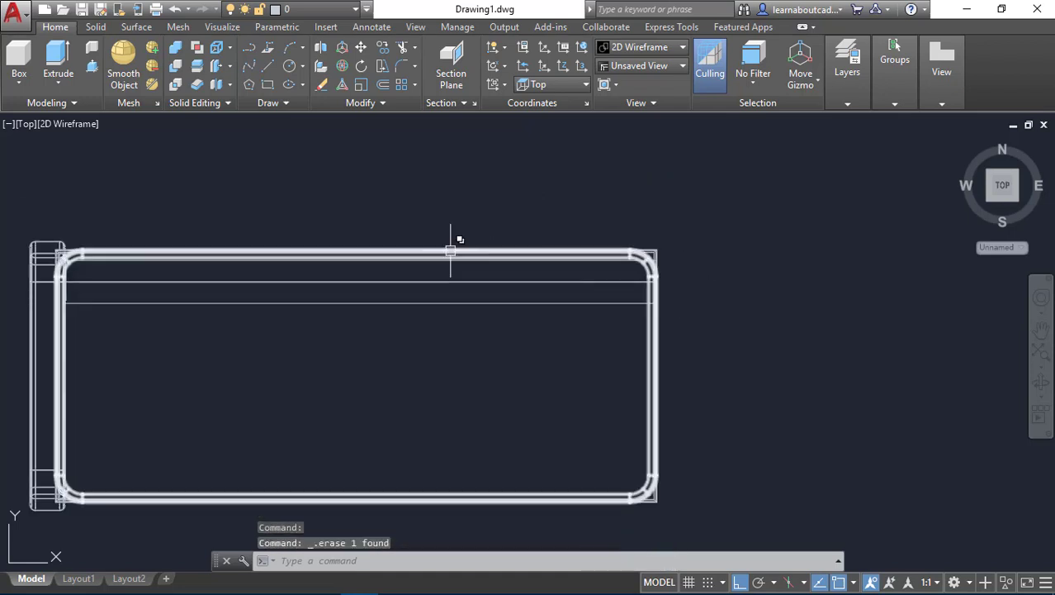
Undo the deletions of the far end frame and cylinder piece, and delete only the sliced-off cylinder piece beyond the slab.
mouse_move(515, 236)
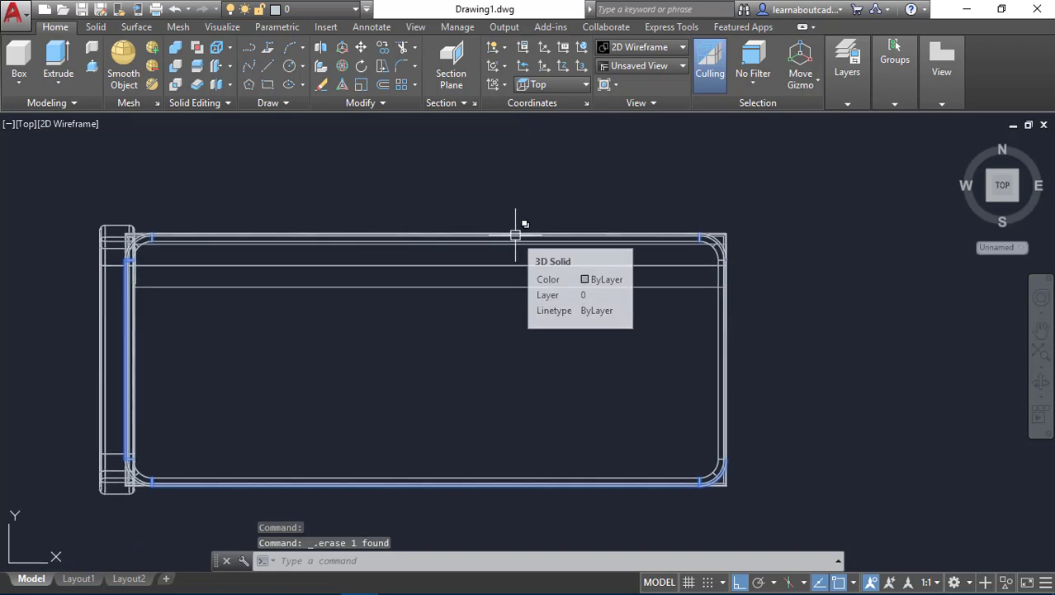
key(ctrl+z)
key(ctrl+z)
key(ctrl+z)
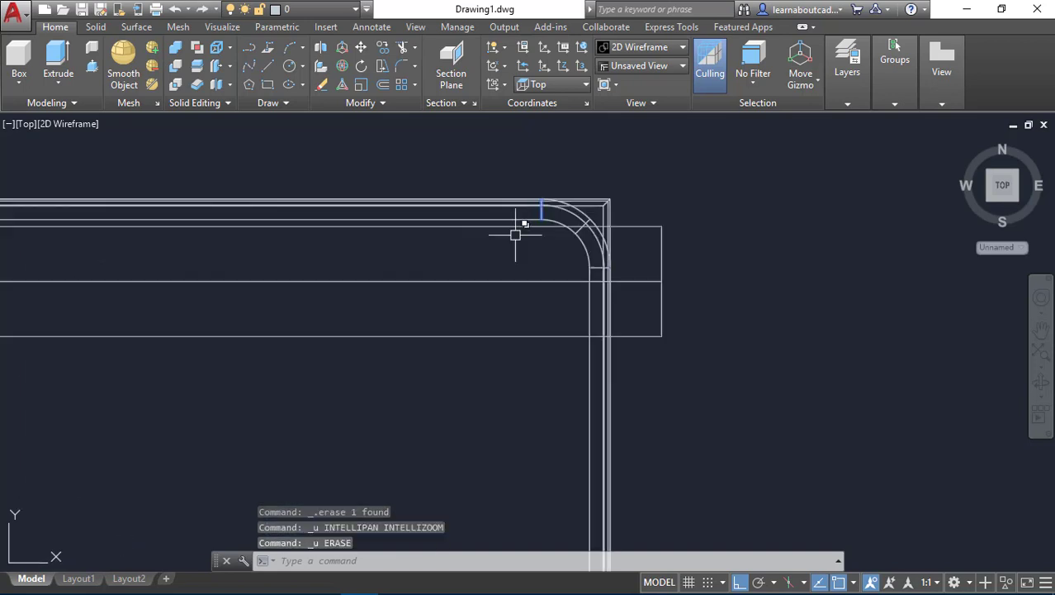
click(625, 332)
key(Delete)
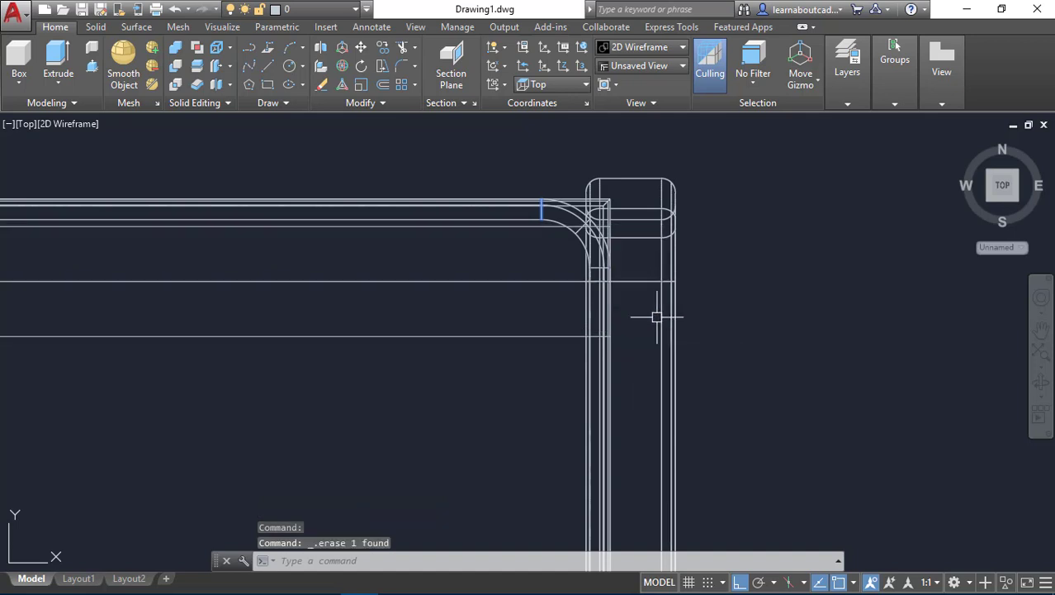
Switch the viewport to the Conceptual visual style.
scroll(743, 358, down, 3)
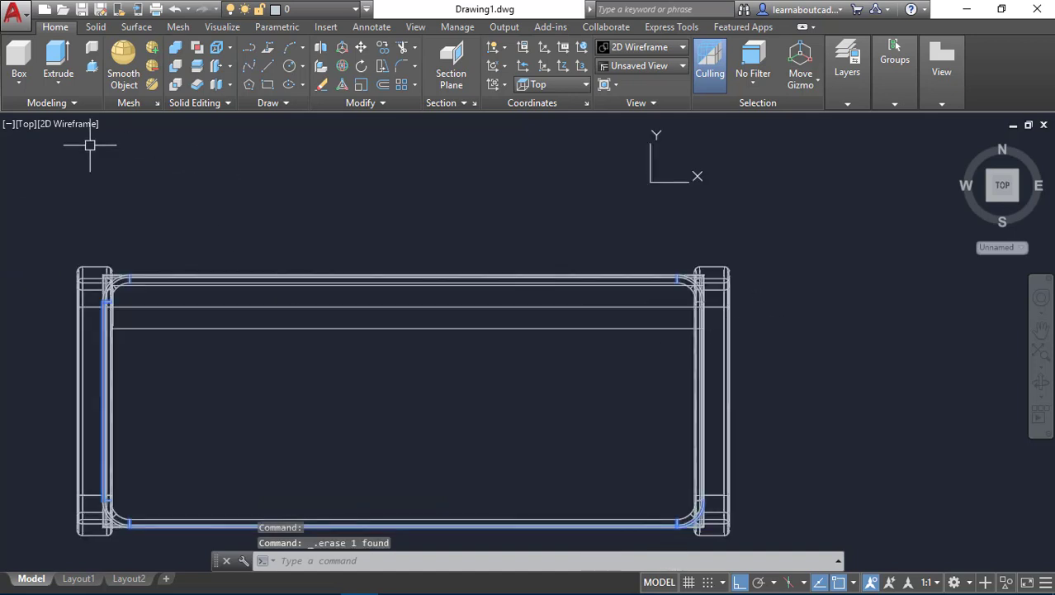
click(71, 124)
click(85, 180)
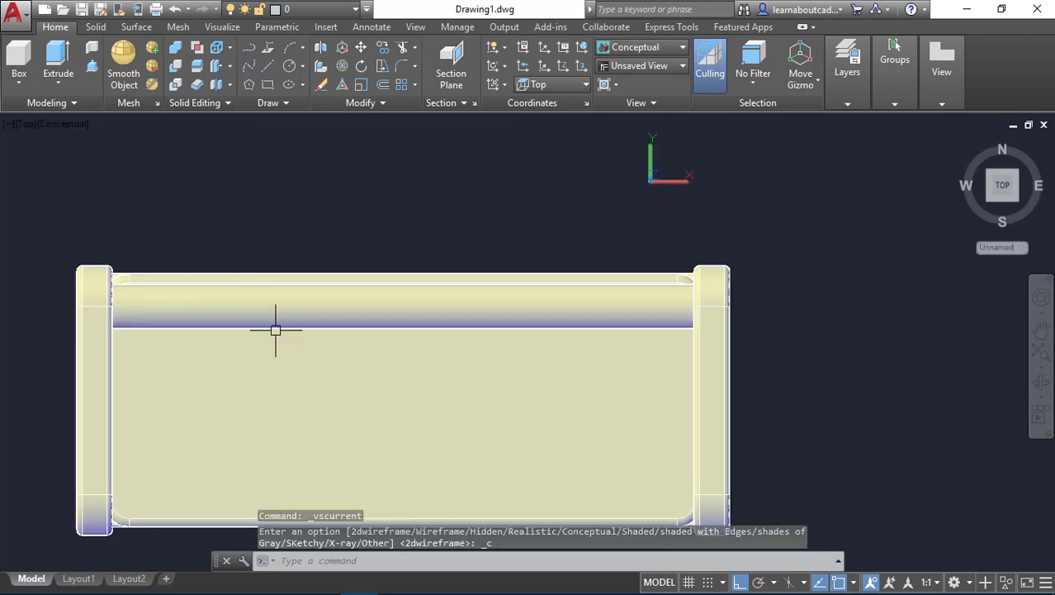
Fillet the circular edge of the cylinder bolster at the near end frame with radius 3.
mouse_move(327, 396)
shift+middle_down()
mouse_move(364, 308)
mouse_move(365, 264)
shift+middle_up()
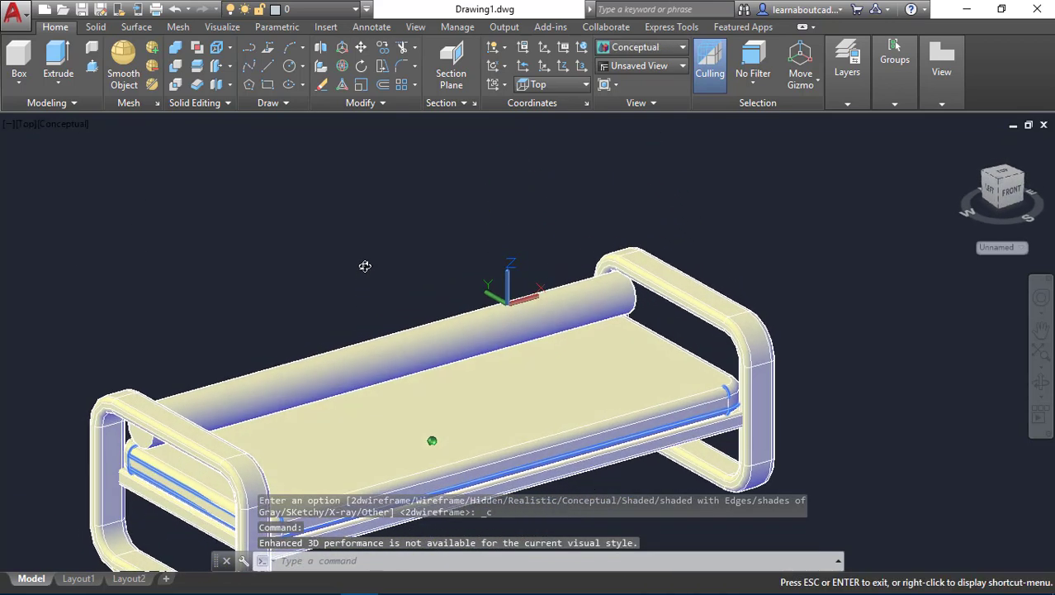
middle_drag(296, 325, 431, 253)
scroll(233, 369, up, 4)
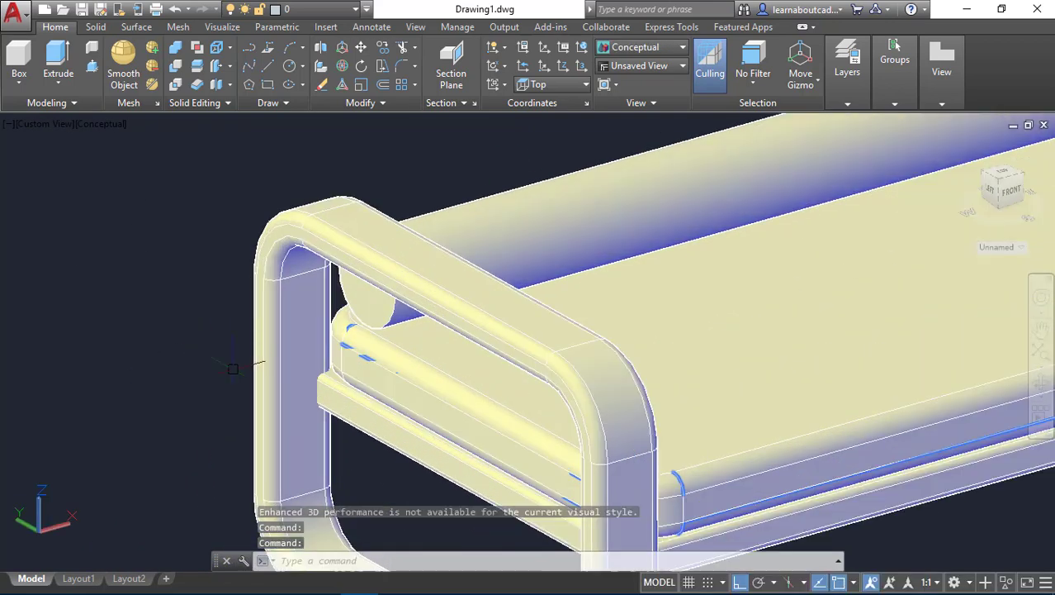
text(FILLET)
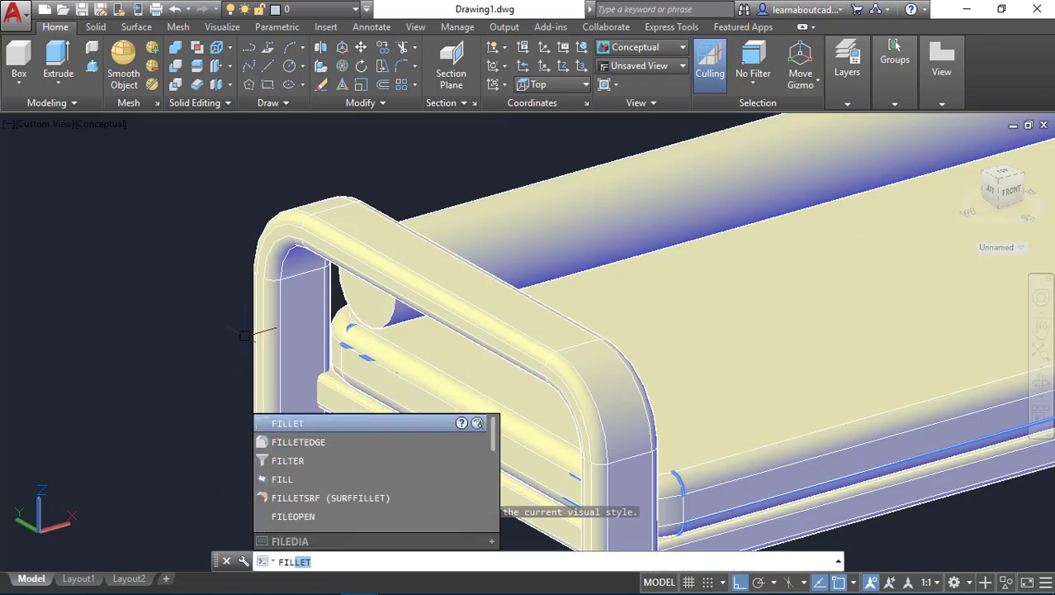
key(Return)
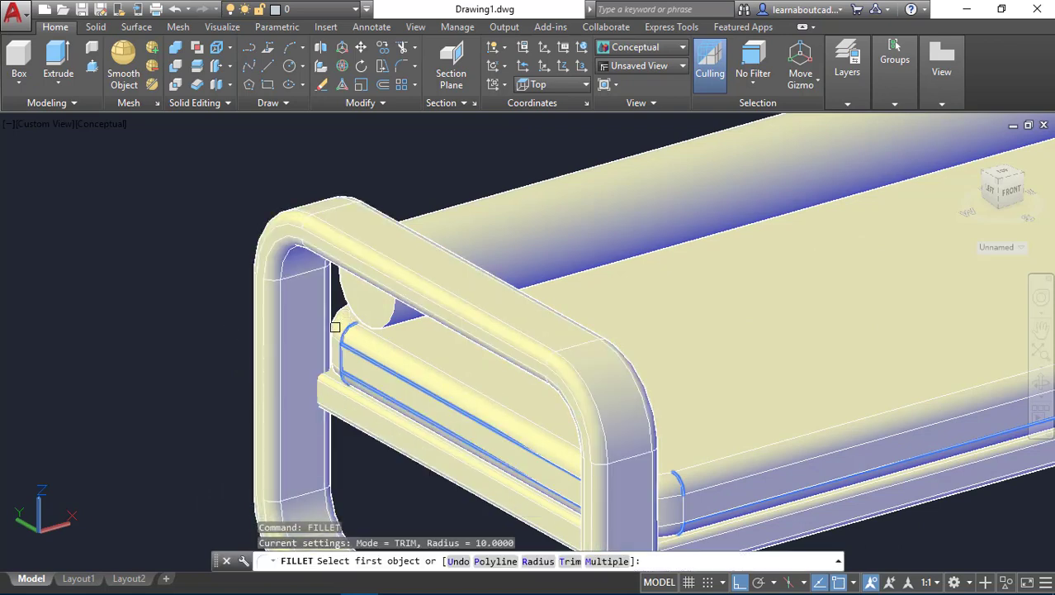
text(r)
key(Return)
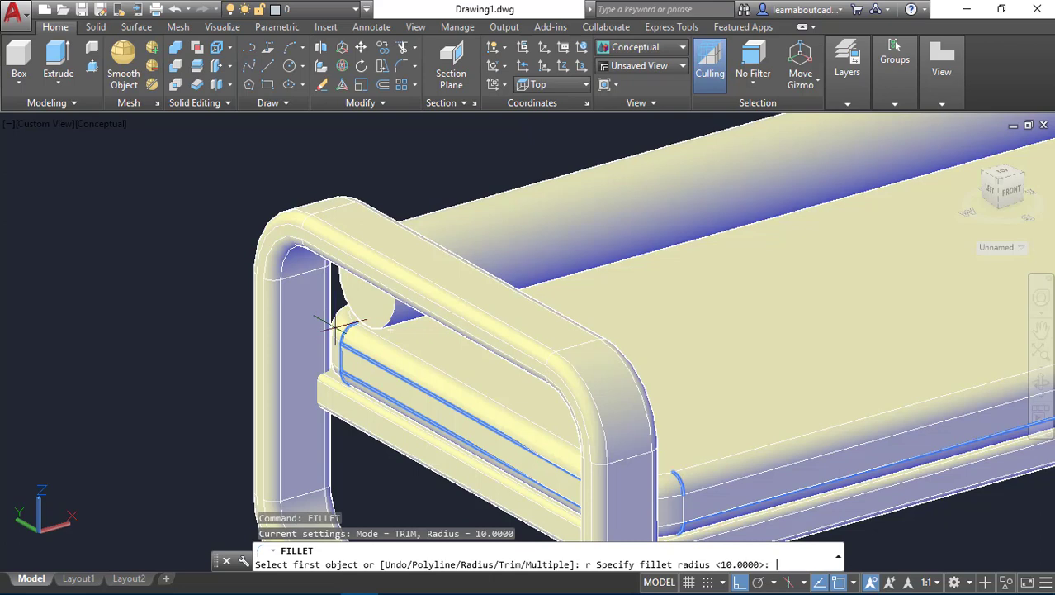
key(Return)
click(393, 322)
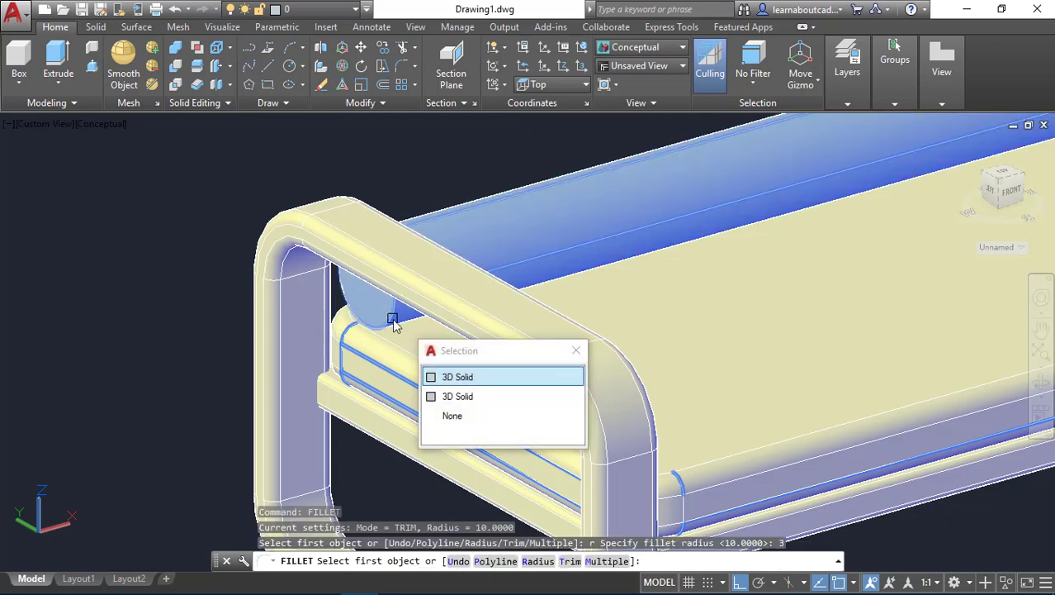
scroll(393, 316, up, 2)
click(389, 308)
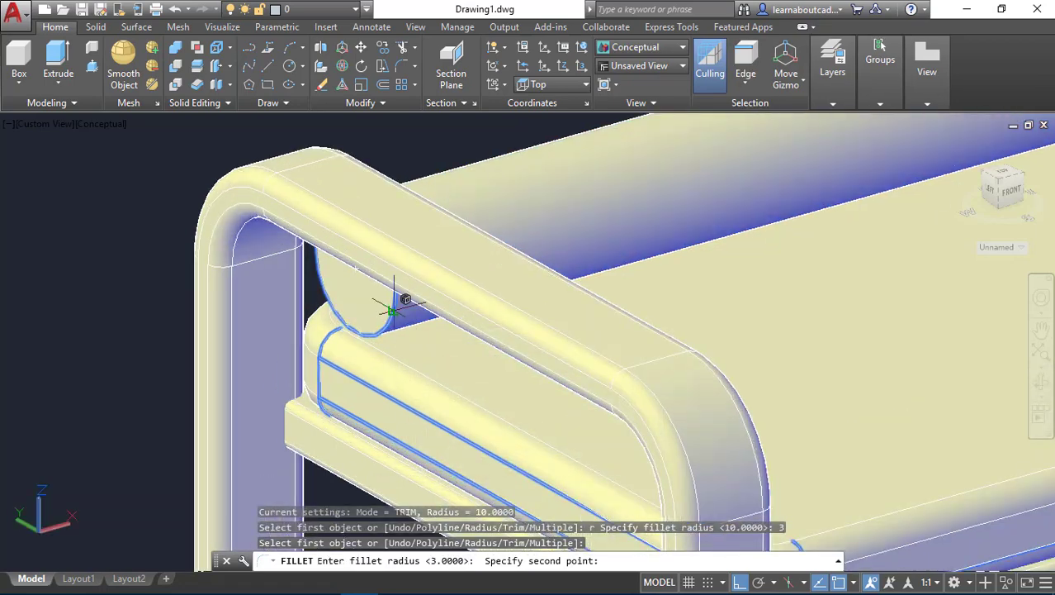
click(392, 307)
click(395, 306)
Fillet the circular edge at the bolster's other end, beside the far end frame, with the same radius of 3.
scroll(396, 306, down, 5)
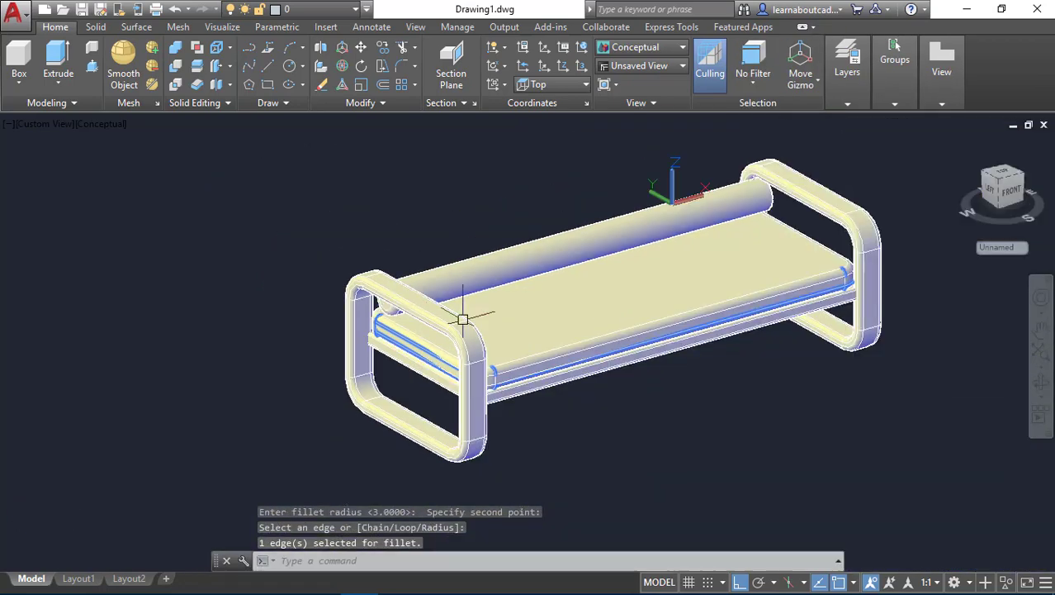
shift+middle_drag(465, 313, 710, 338)
scroll(719, 353, up, 5)
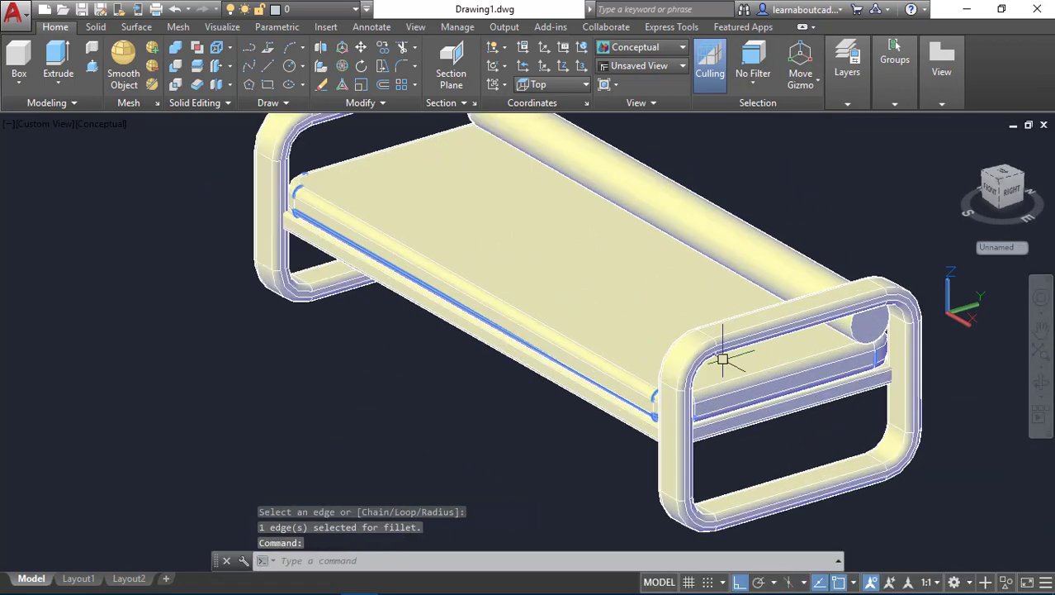
scroll(732, 347, up, 6)
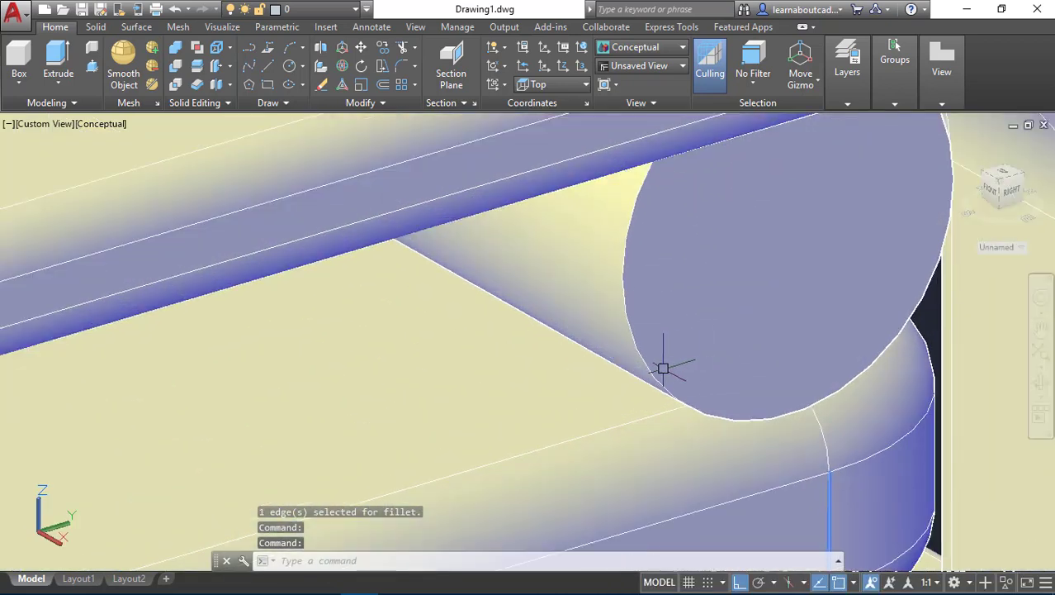
key(Return)
click(634, 345)
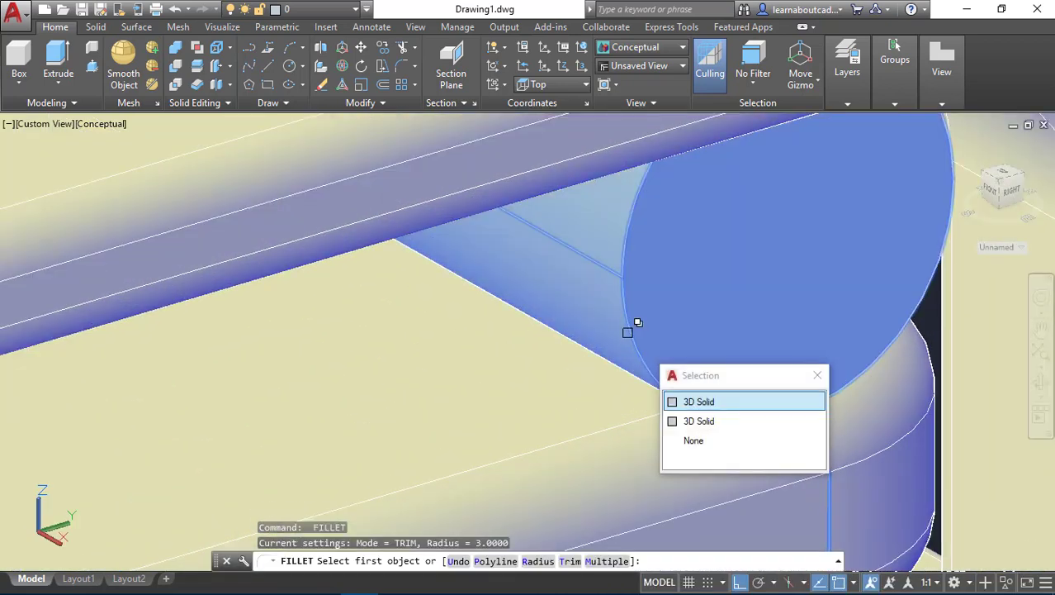
key(Return)
click(629, 332)
click(627, 329)
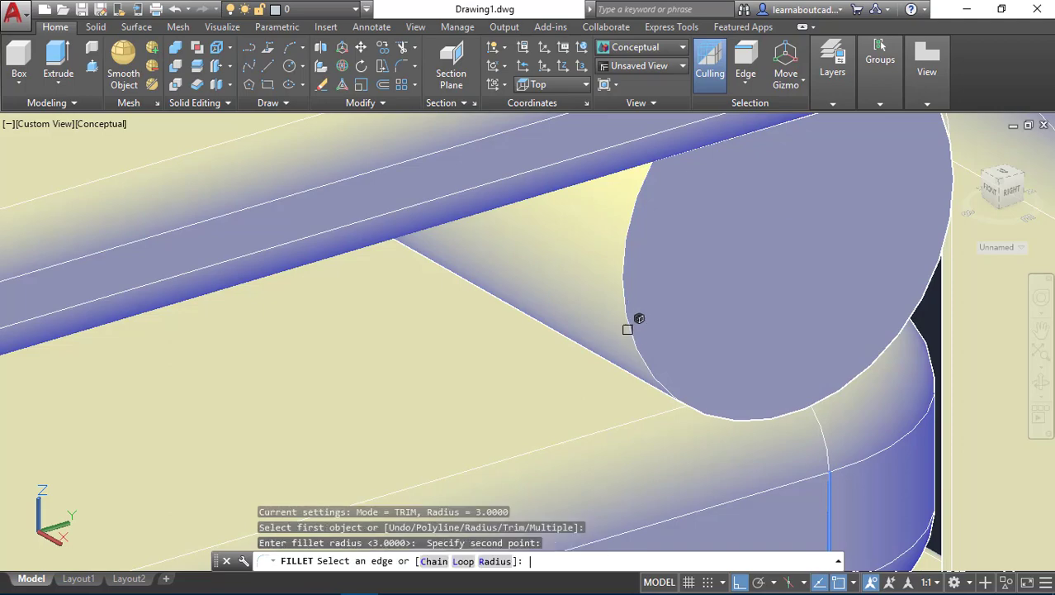
click(627, 328)
Open the Materials Browser with the MATERIALS command and move it away from the middle of the bench.
scroll(627, 329, down, 7)
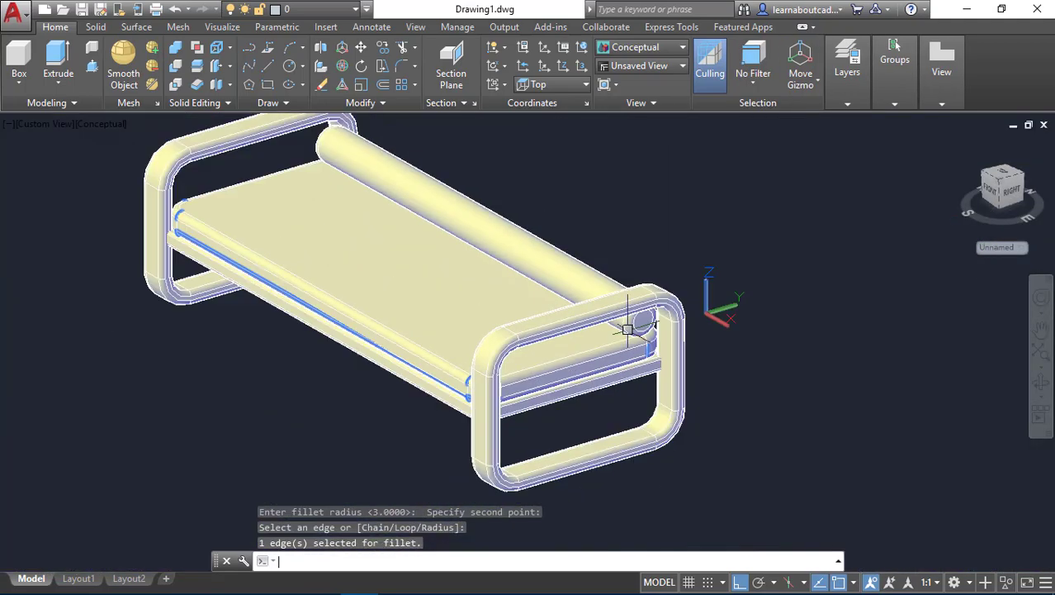
shift+middle_drag(342, 318, 497, 326)
key(Return)
middle_drag(526, 392, 580, 379)
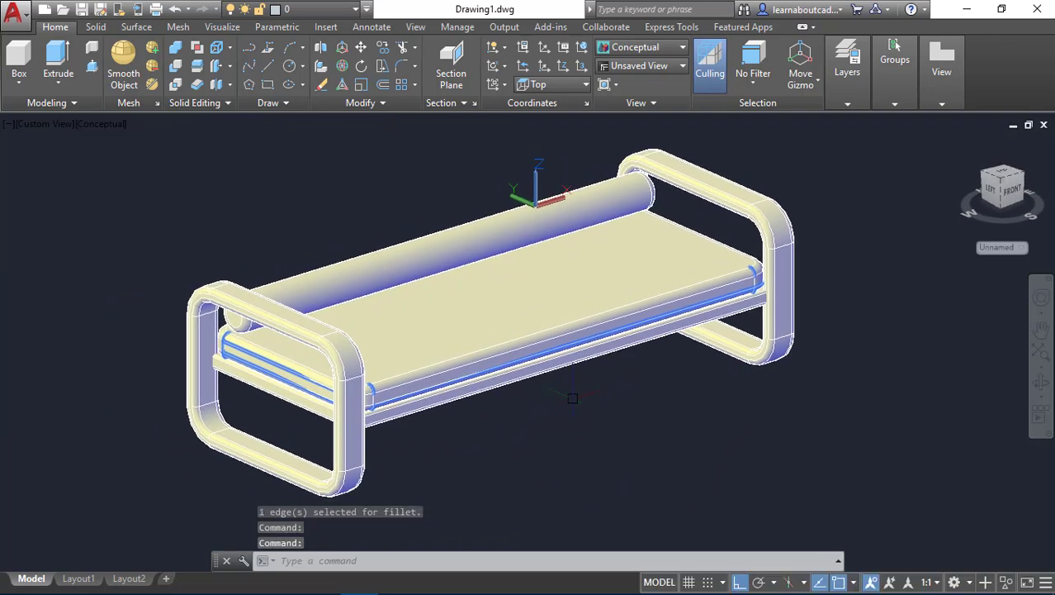
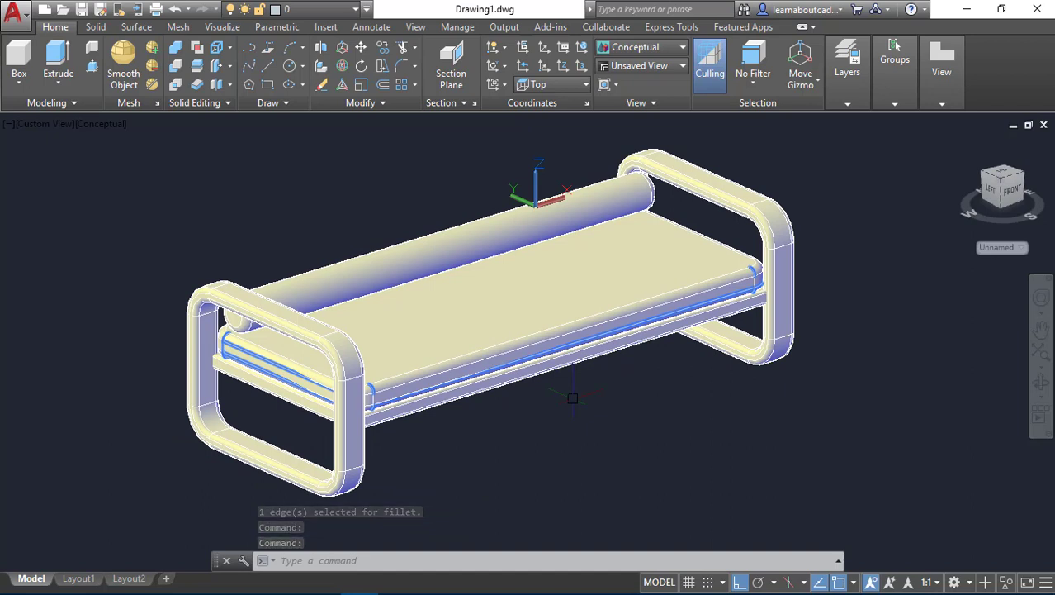
text(materias)
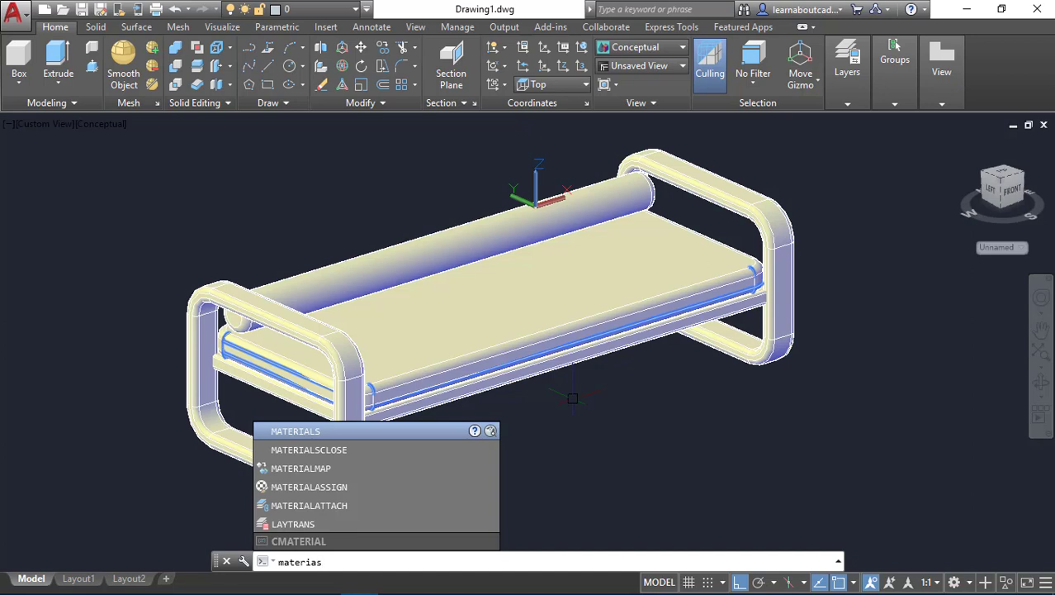
key(Return)
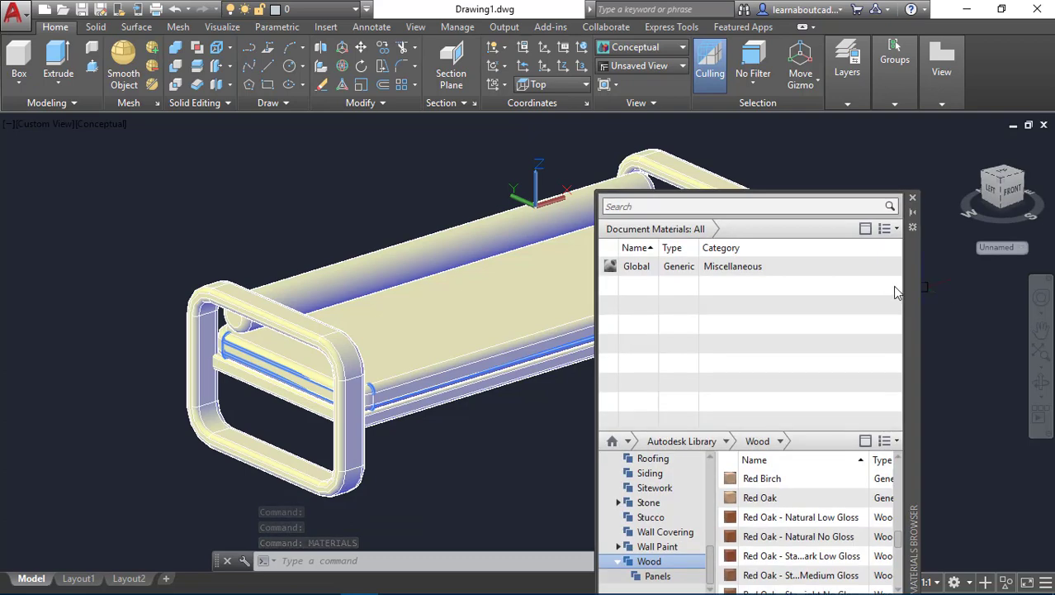
drag(923, 252, 964, 241)
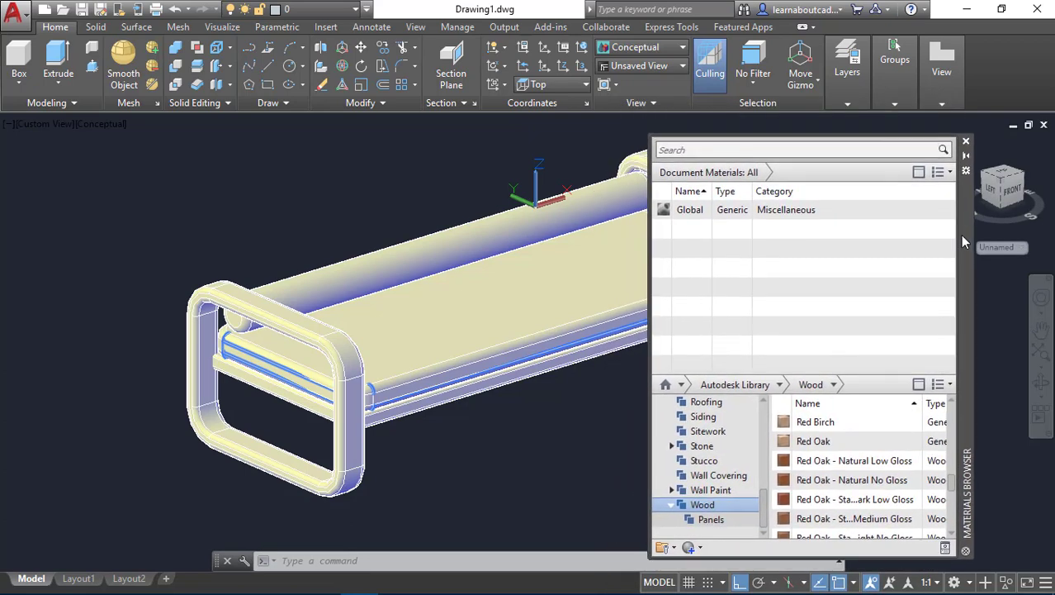
Switch the viewport to the Realistic visual style for showing materials on the bench.
click(507, 413)
middle_drag(503, 430, 461, 418)
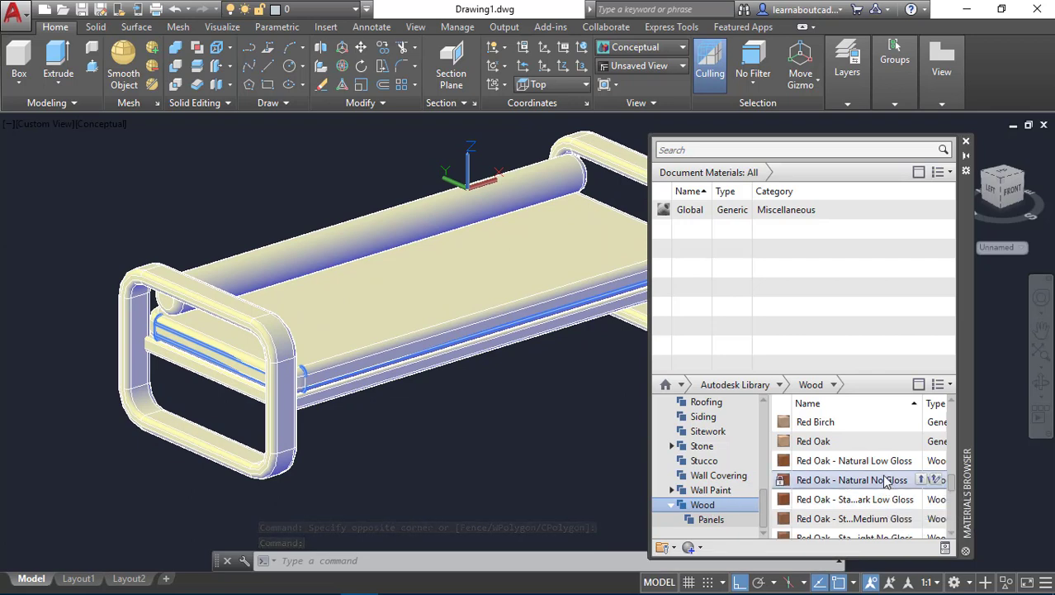
scroll(882, 480, down, 5)
scroll(878, 480, down, 3)
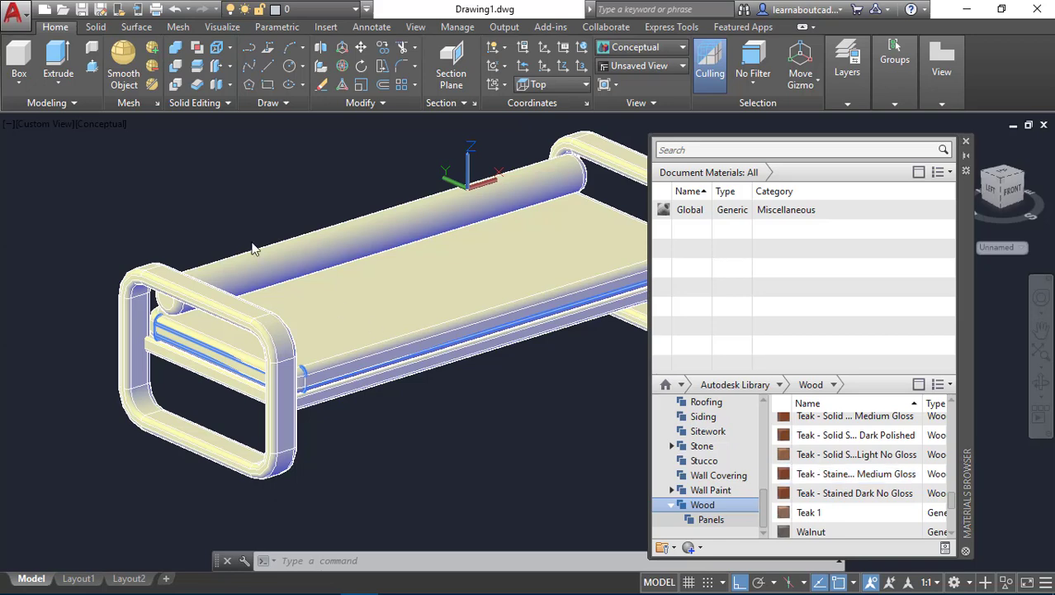
click(100, 123)
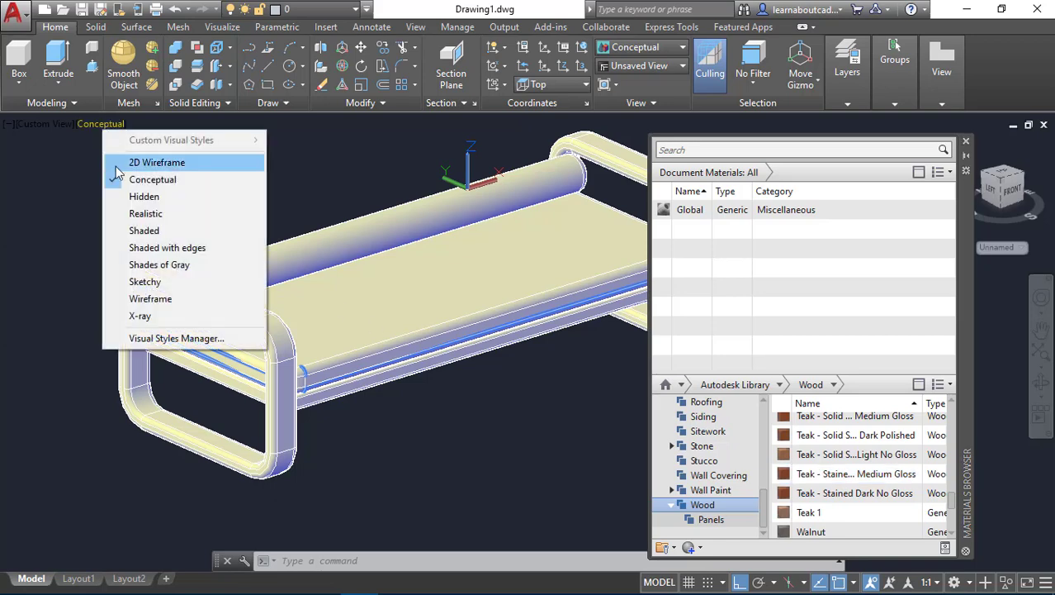
click(147, 218)
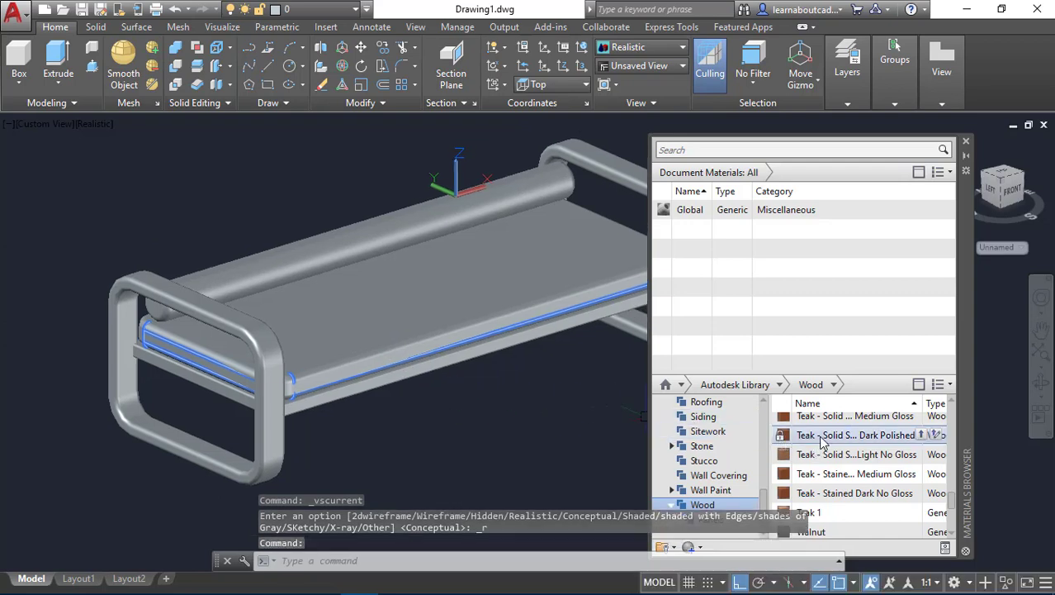
Apply the Yellow Pine Dark No Gloss material from the Autodesk Library's Wood category to the near end frame.
scroll(834, 471, down, 2)
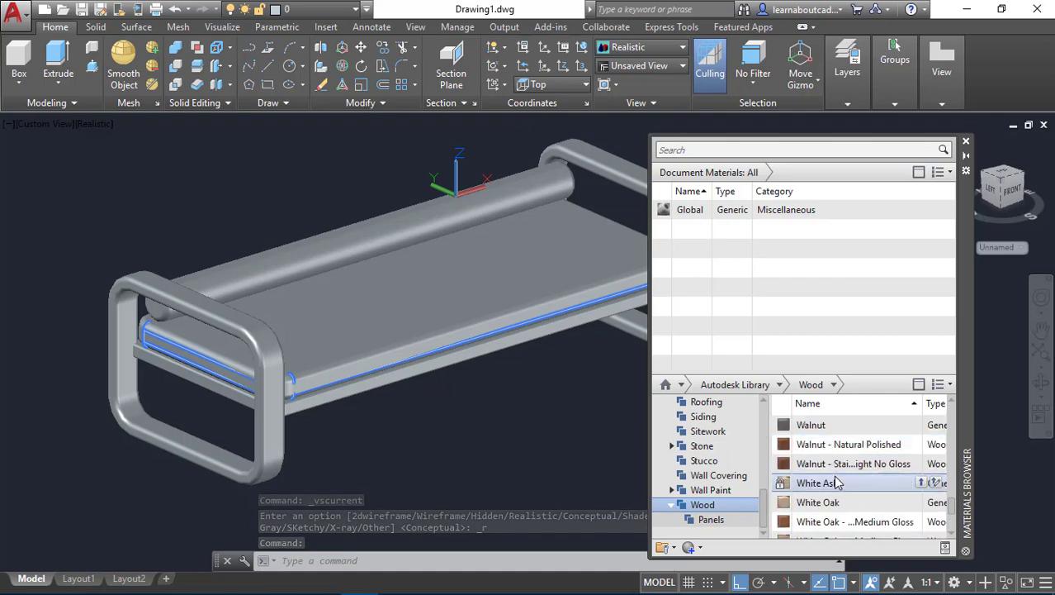
scroll(834, 502, down, 2)
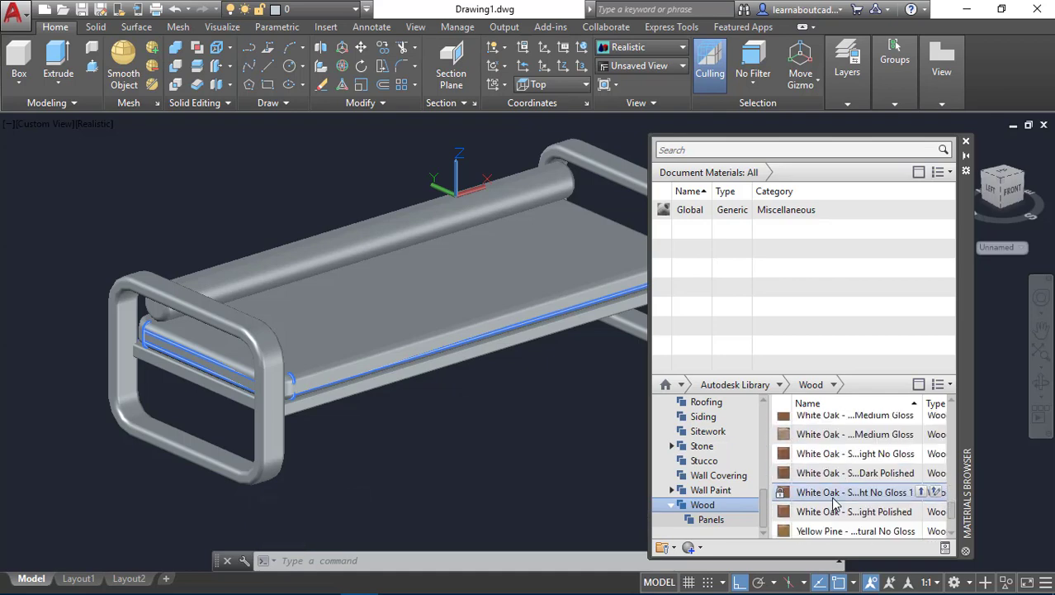
scroll(834, 504, down, 3)
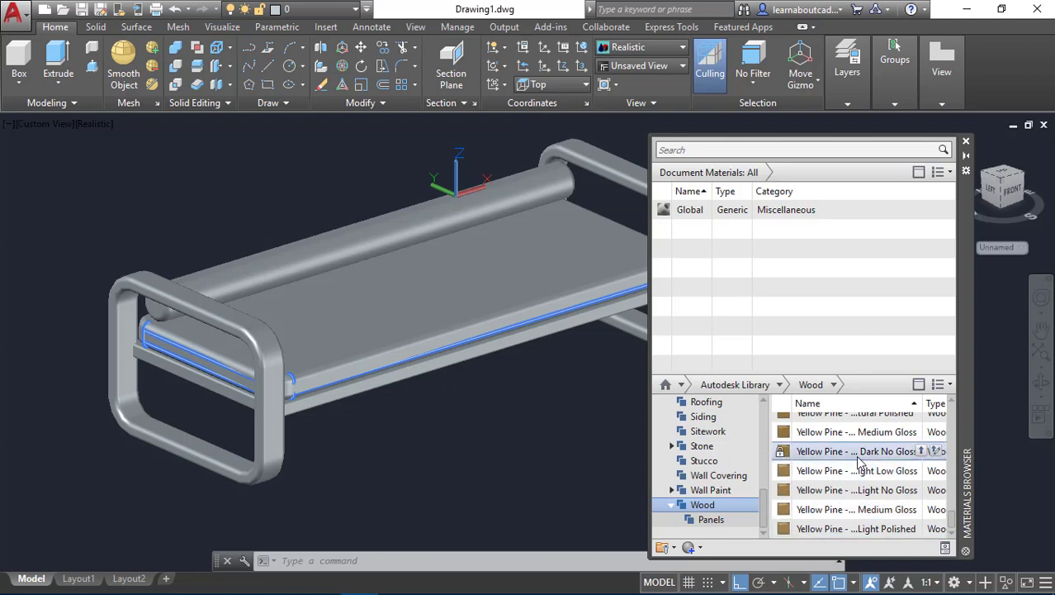
drag(855, 458, 346, 434)
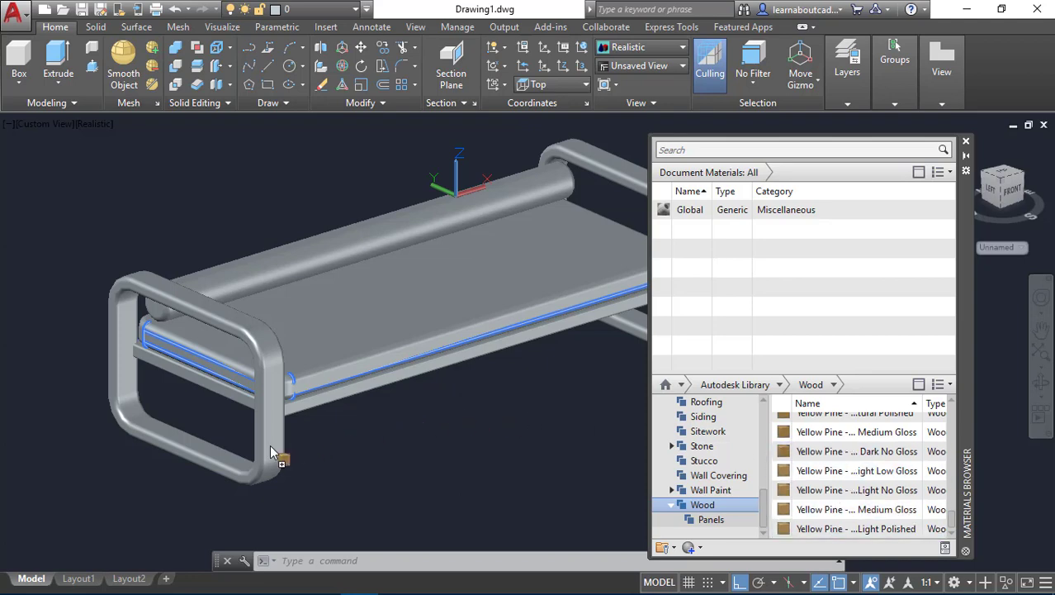
drag(269, 445, 269, 444)
Apply the Yellow Pine Dark No Gloss material from the Wood category to the far end frame and the slab together.
middle_drag(407, 452, 400, 459)
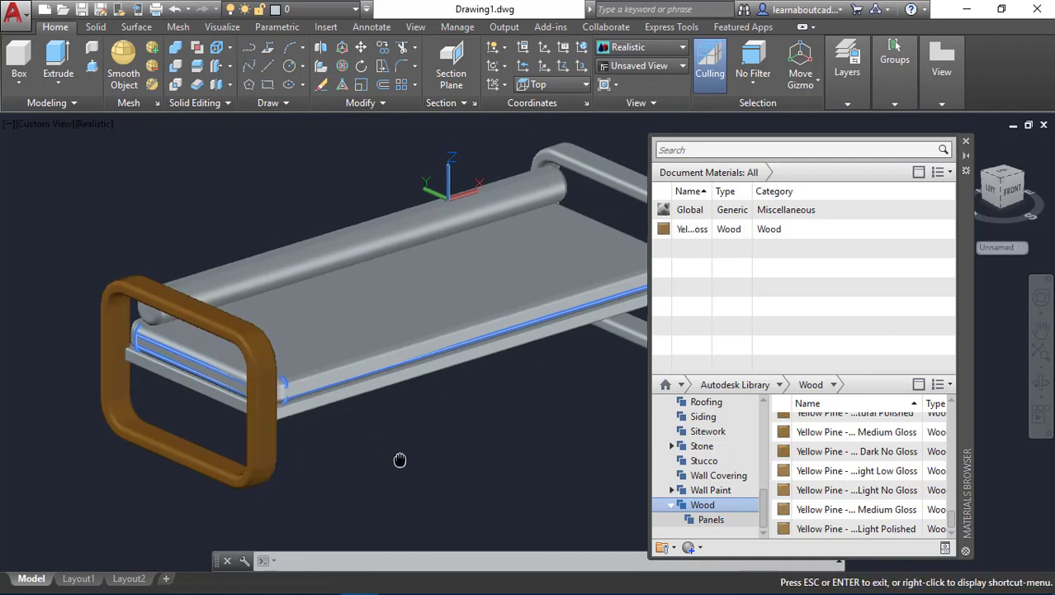
drag(400, 459, 364, 468)
key(Escape)
scroll(169, 450, up, 5)
scroll(164, 445, down, 3)
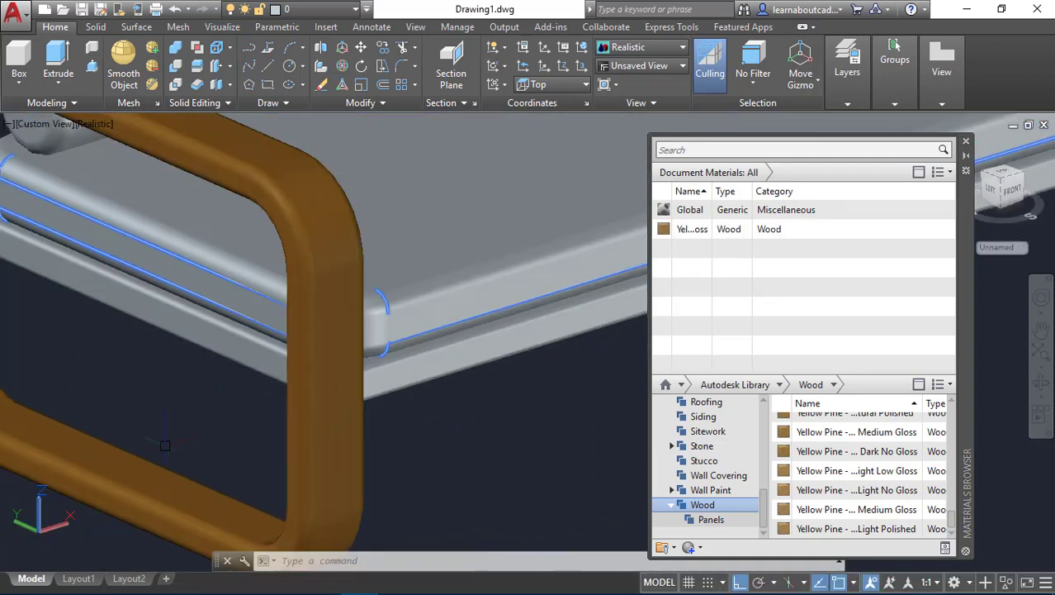
scroll(165, 445, down, 3)
middle_drag(310, 456, 271, 483)
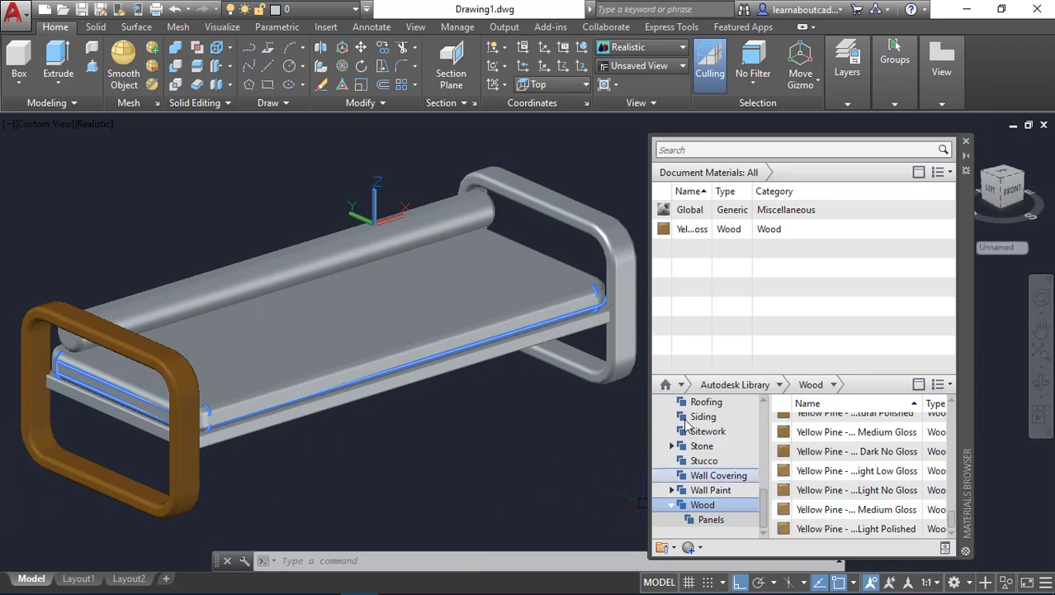
click(609, 328)
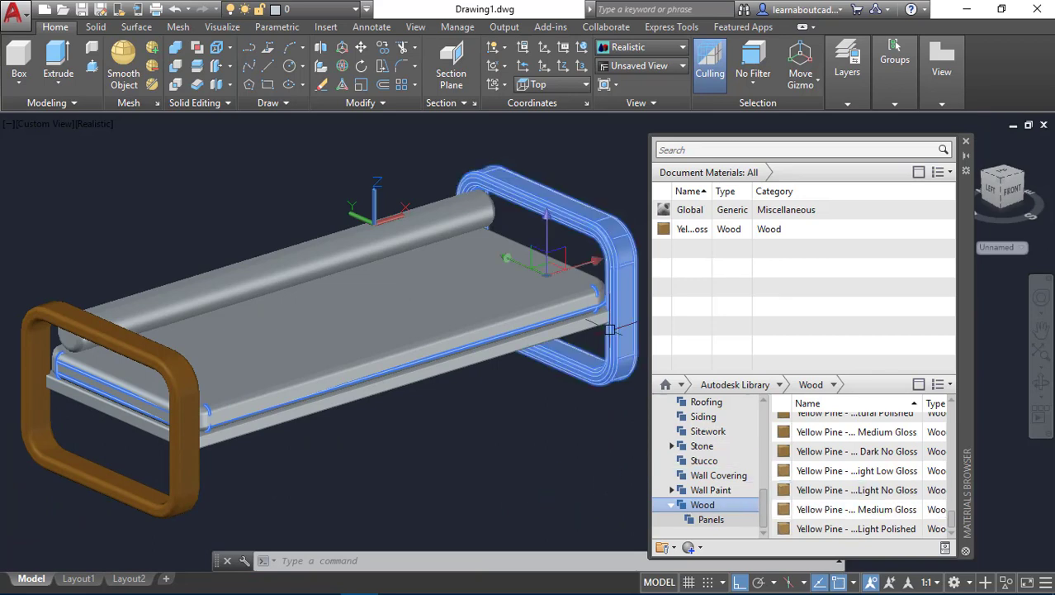
click(562, 332)
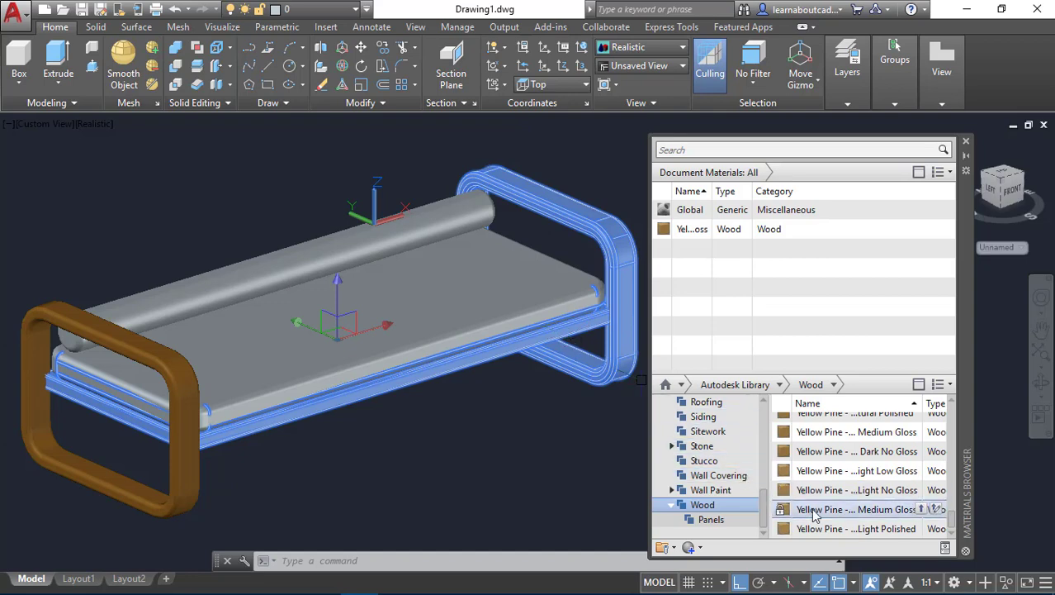
right_click(833, 456)
click(876, 456)
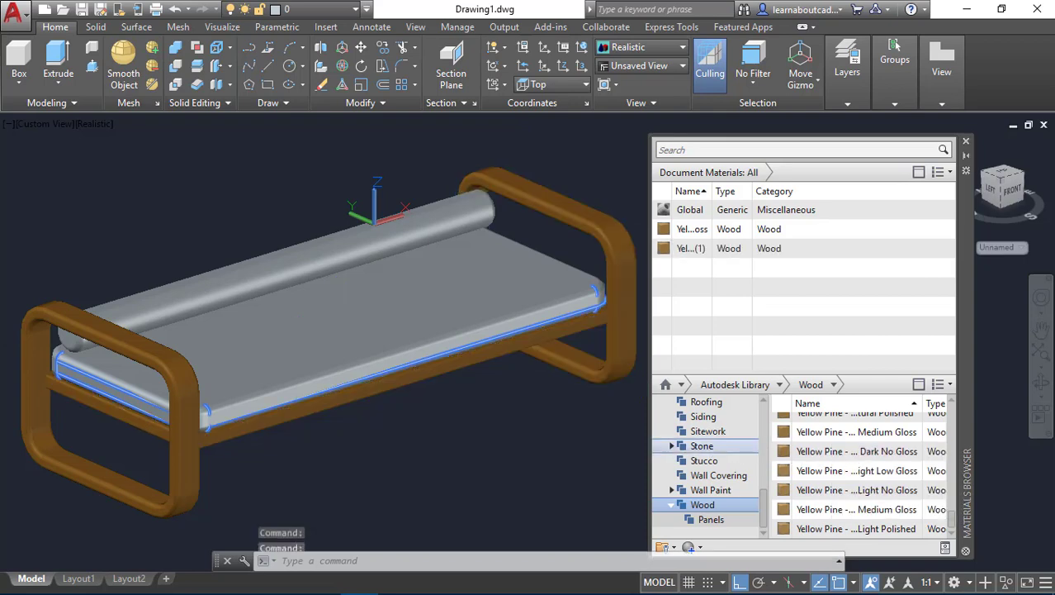
key(Escape)
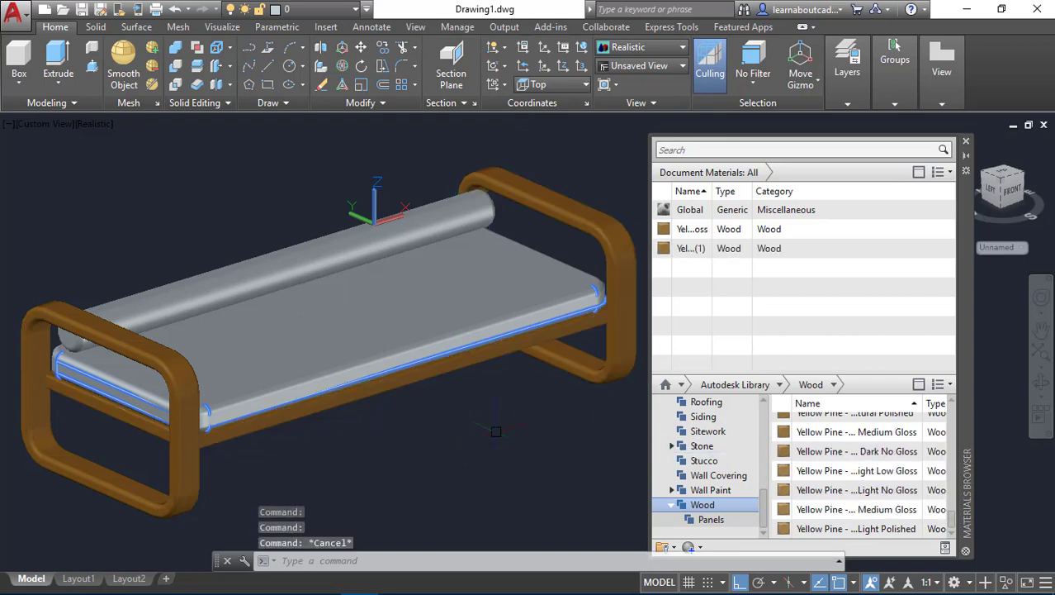
Apply the Tan 1 material from the library's Fabric > Leather category to the cushion and the cylinder bolster.
middle_drag(495, 431, 495, 424)
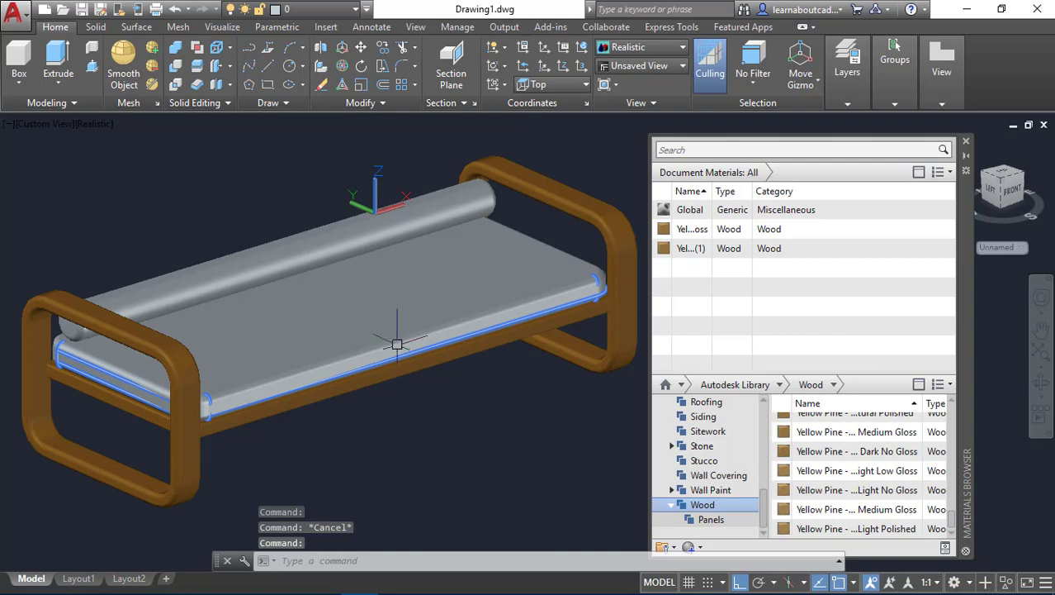
click(391, 332)
click(390, 332)
click(440, 406)
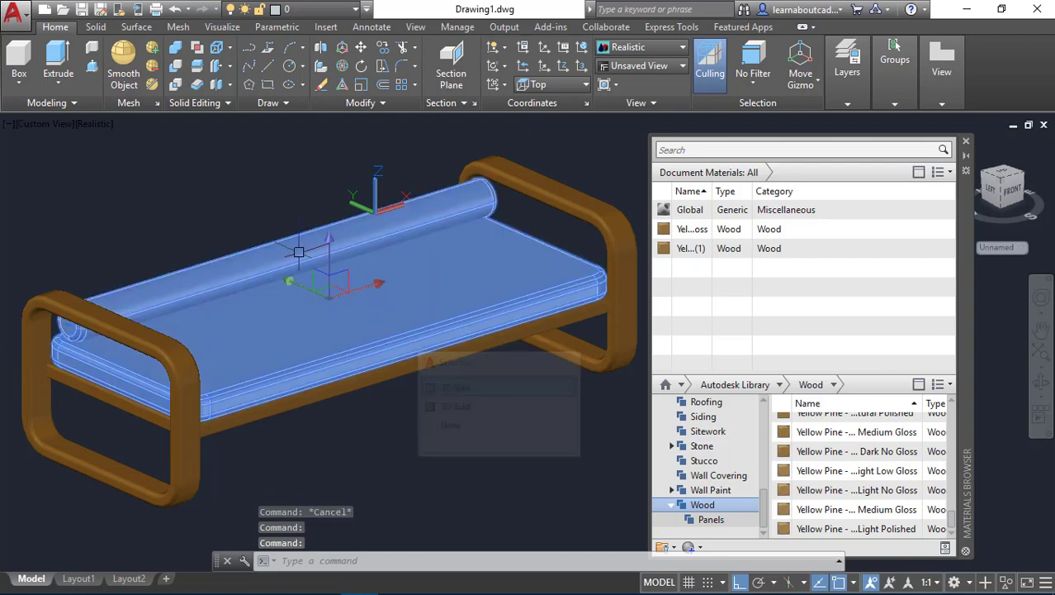
scroll(704, 480, up, 3)
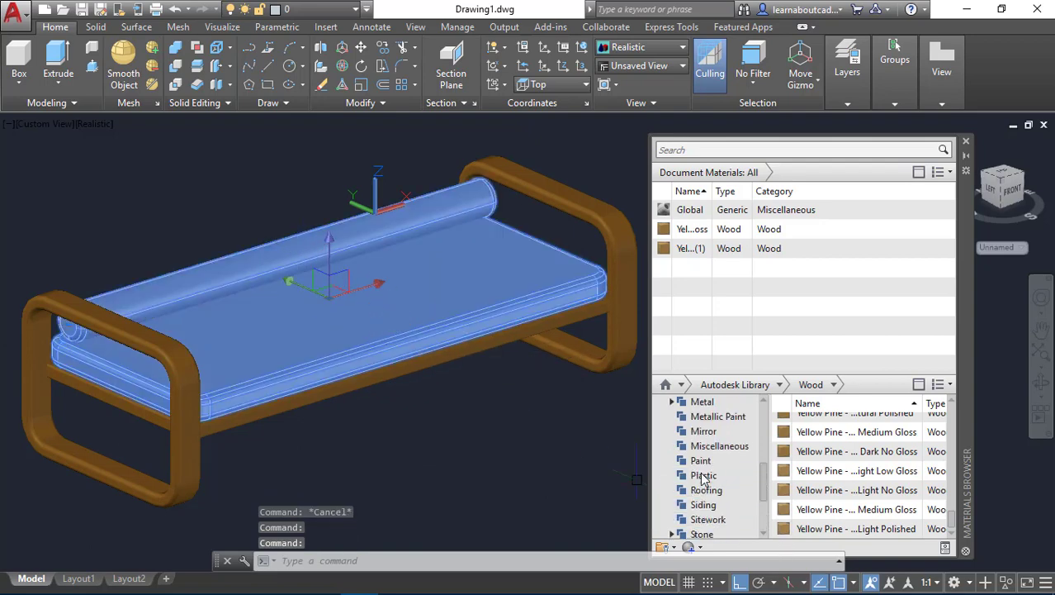
scroll(705, 477, up, 2)
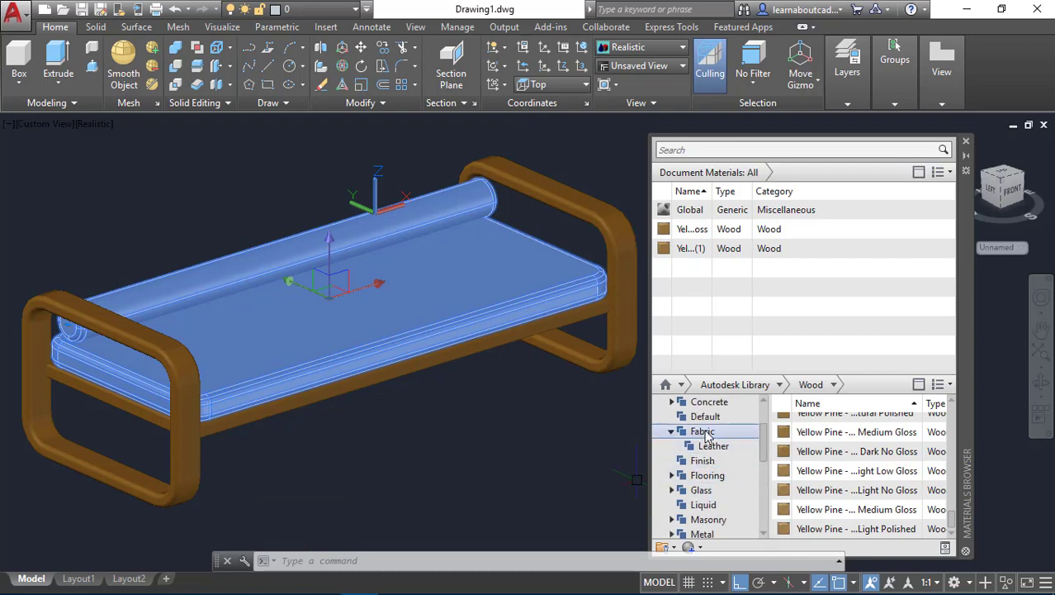
click(706, 433)
click(709, 447)
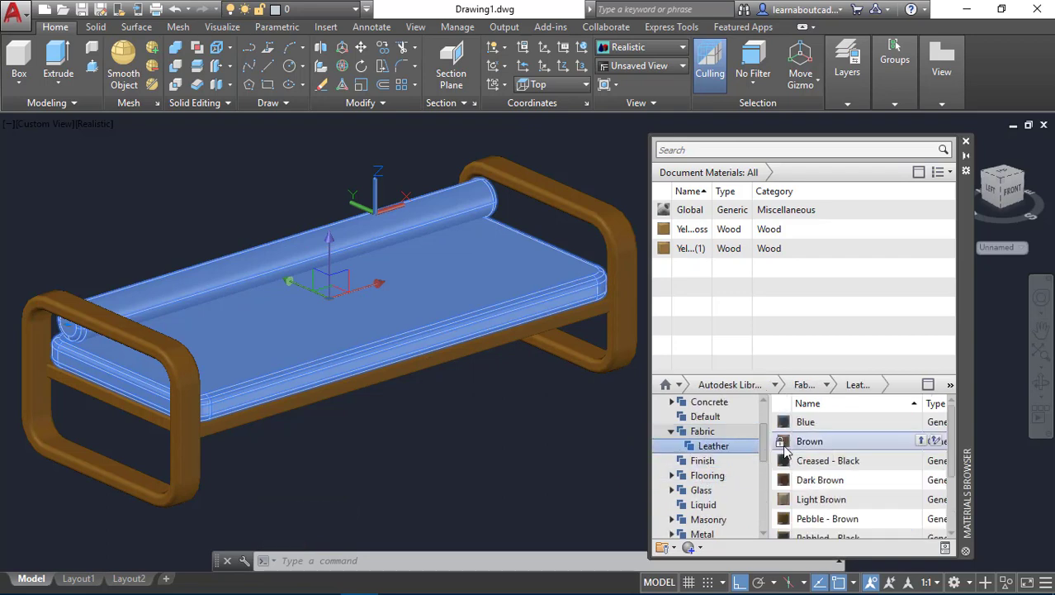
scroll(797, 462, down, 2)
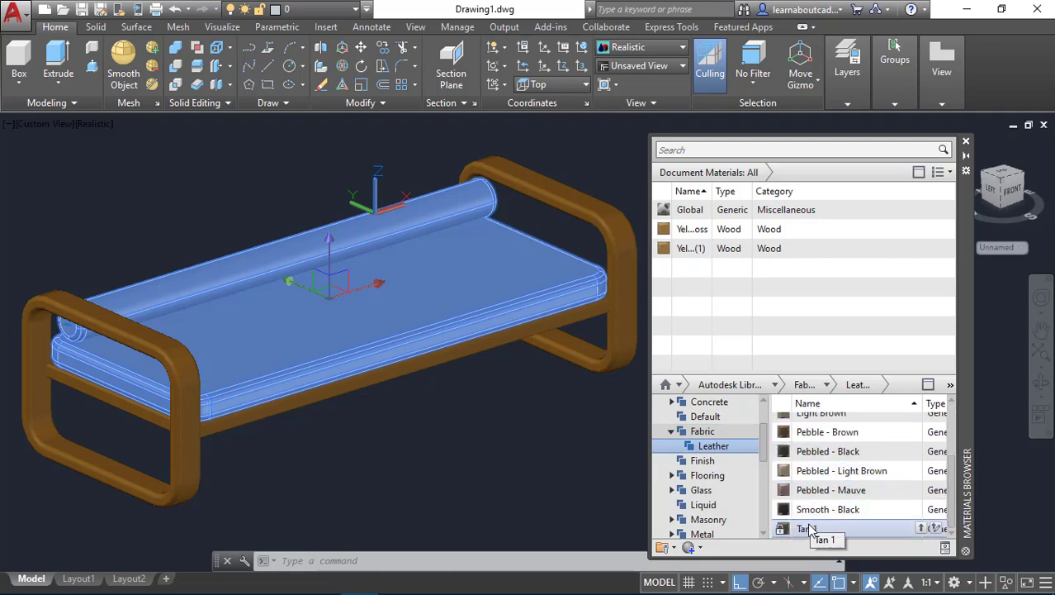
right_click(809, 530)
click(877, 460)
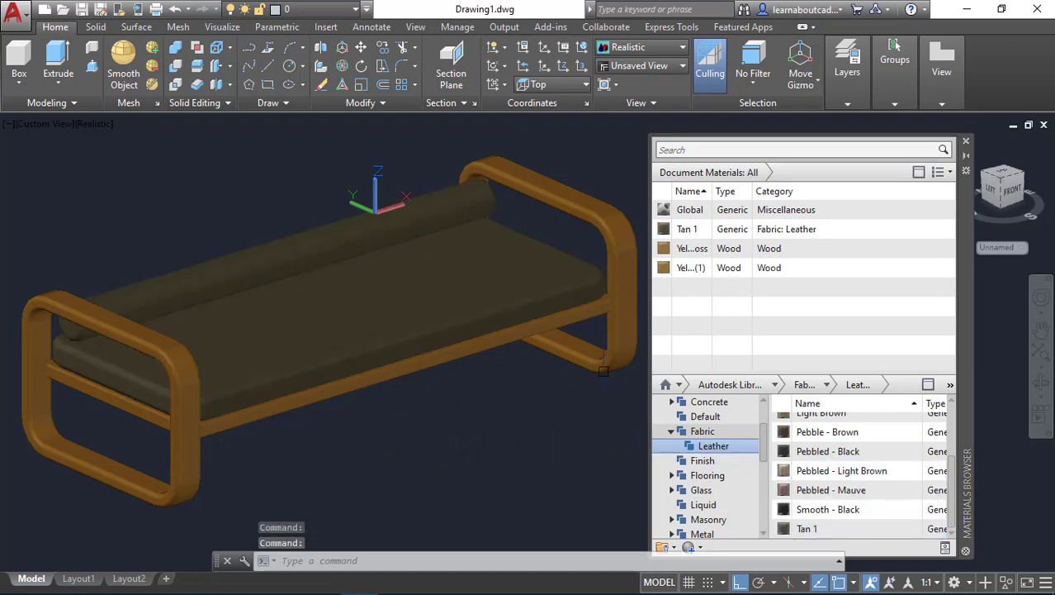
Close the Materials Browser so the whole bench is uncovered.
middle_drag(429, 432, 466, 419)
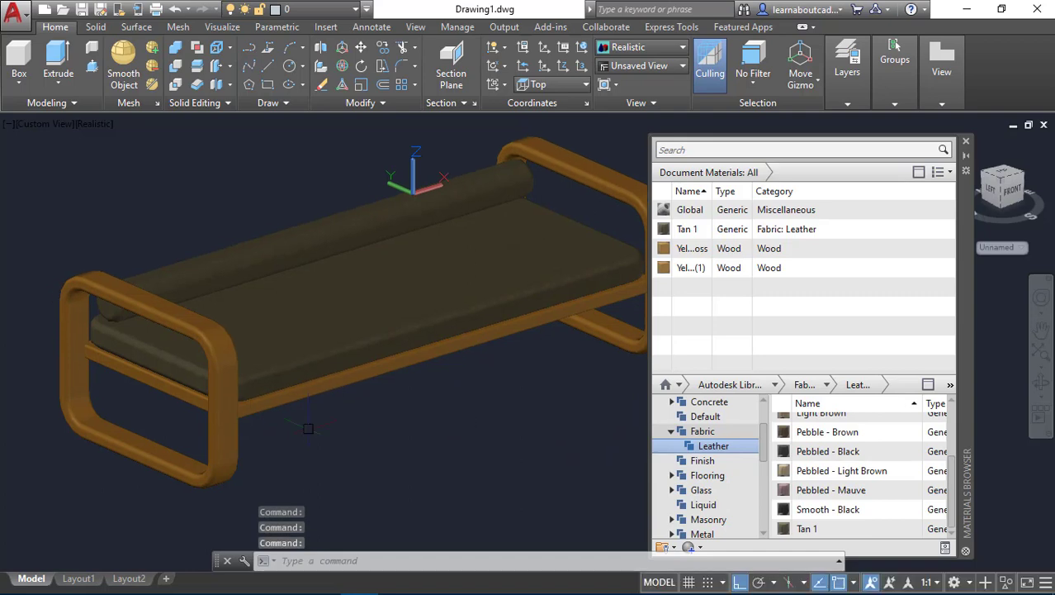
scroll(220, 426, up, 5)
scroll(223, 429, down, 5)
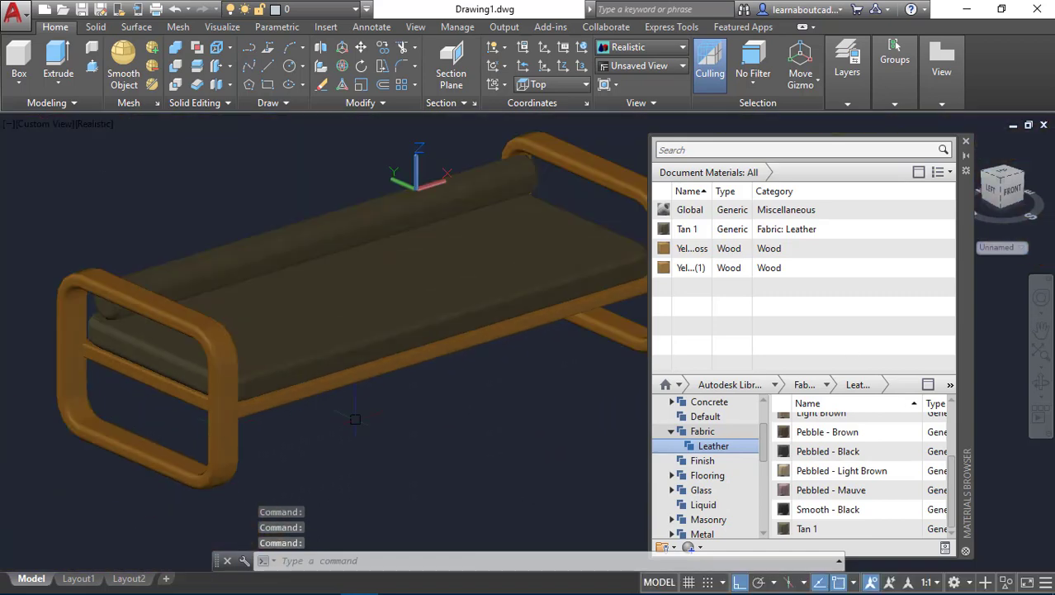
click(966, 141)
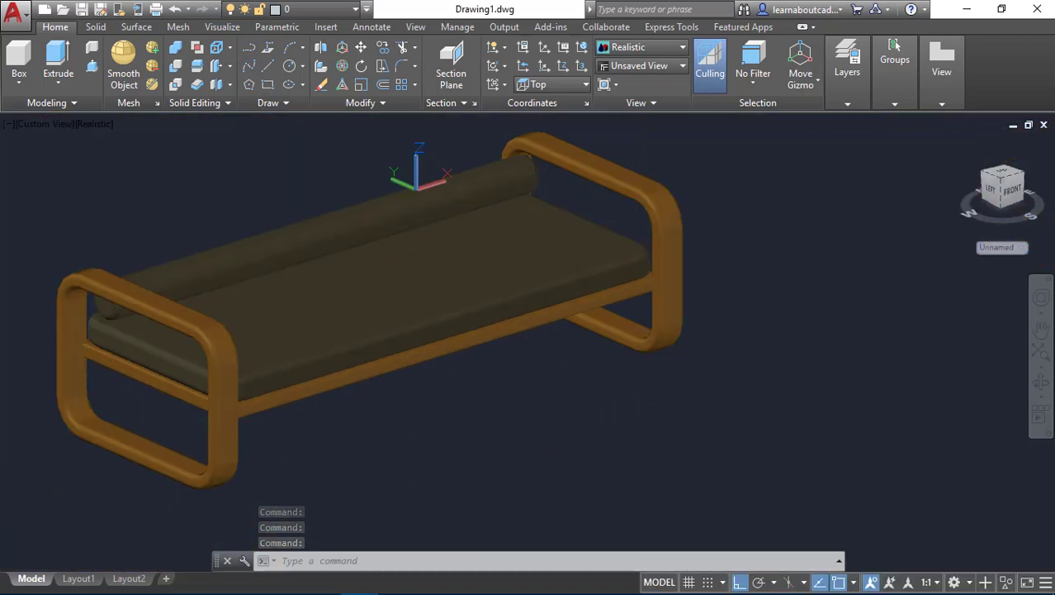
Examine the wood frames and leather cushion of the bench up close and from a slightly different angle.
middle_drag(533, 365, 673, 373)
scroll(671, 365, up, 3)
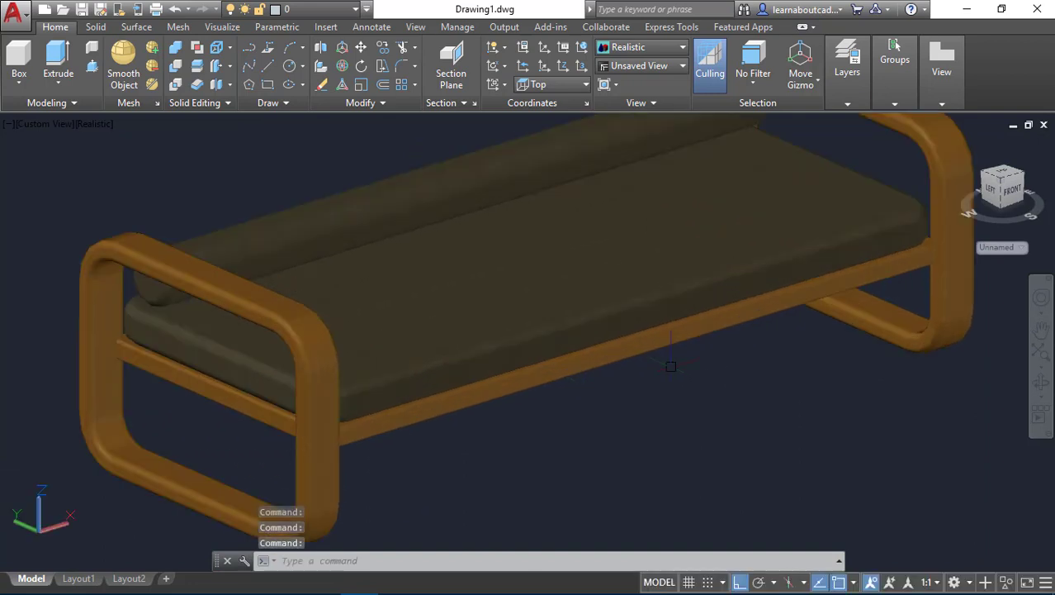
scroll(671, 366, down, 3)
shift+middle_drag(665, 393, 700, 393)
scroll(686, 396, up, 6)
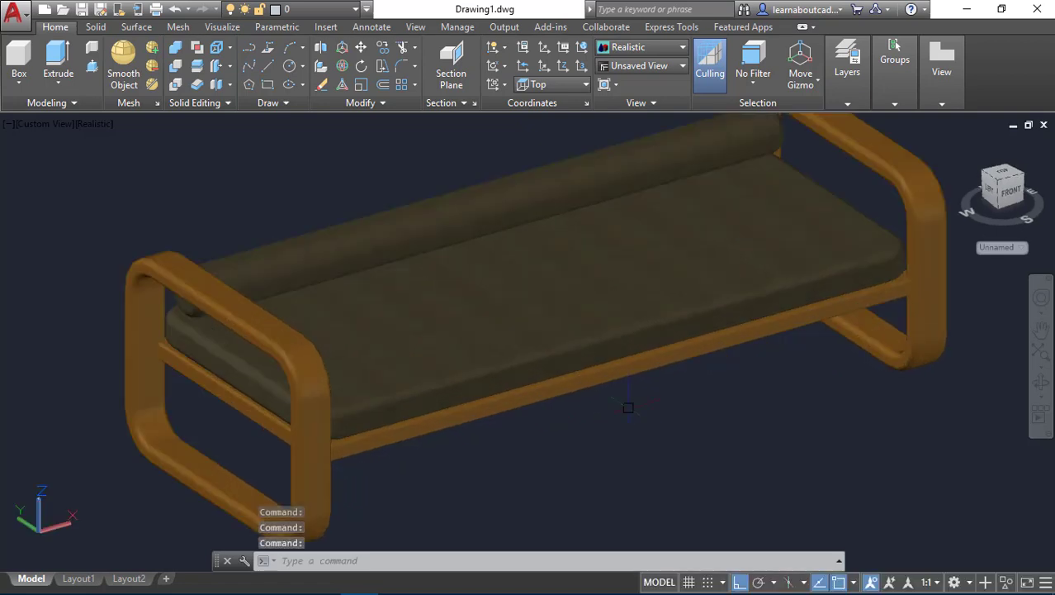
scroll(628, 407, down, 6)
shift+middle_drag(624, 406, 611, 411)
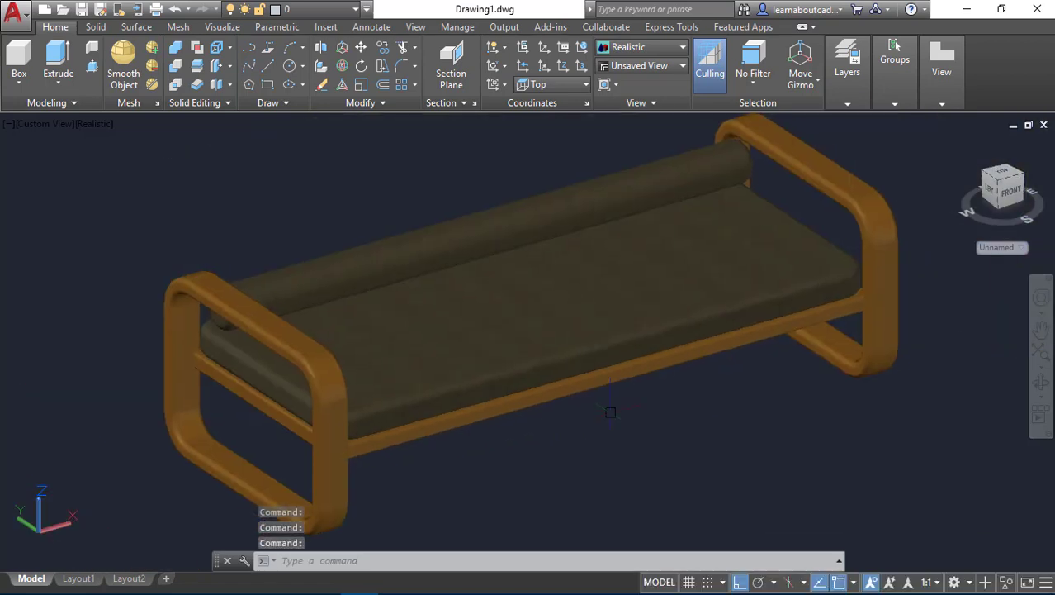
key(ctrl+z)
key(ctrl+z)
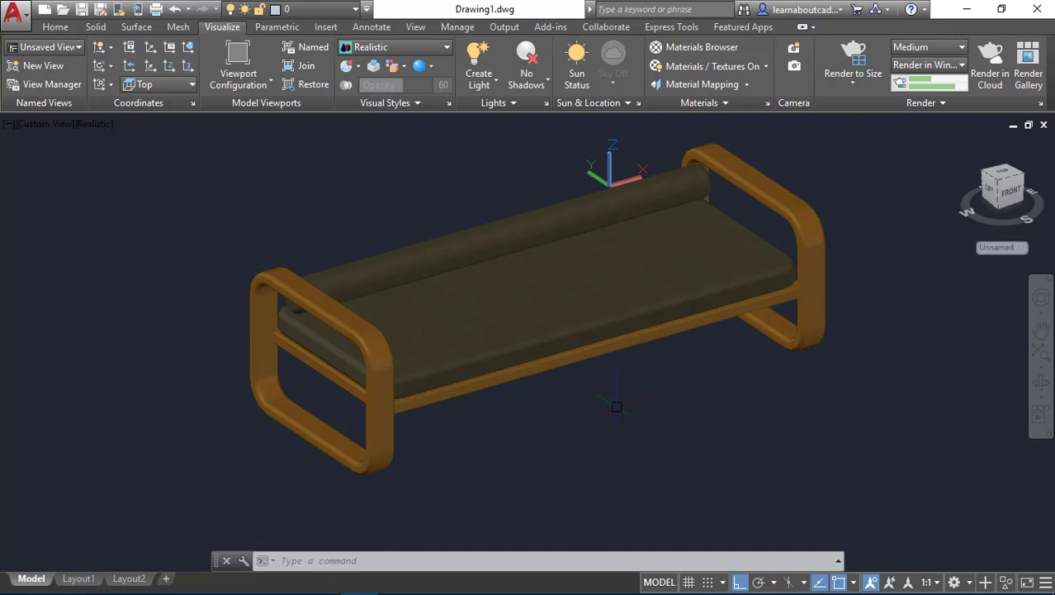
Copy the near end frame 115 units along the X axis to the middle of the bench.
text(cp)
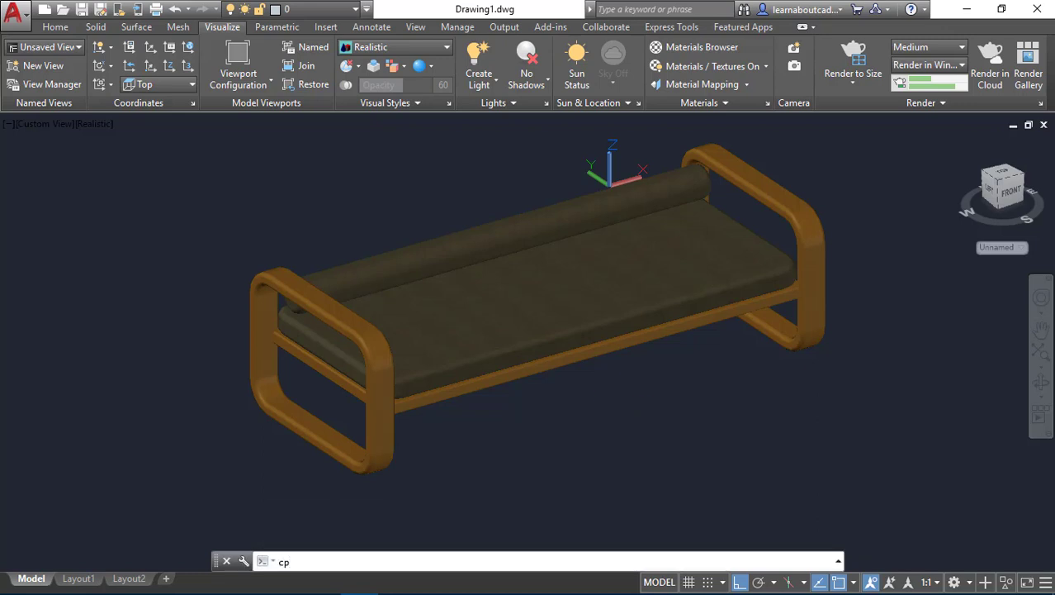
key(Return)
click(378, 448)
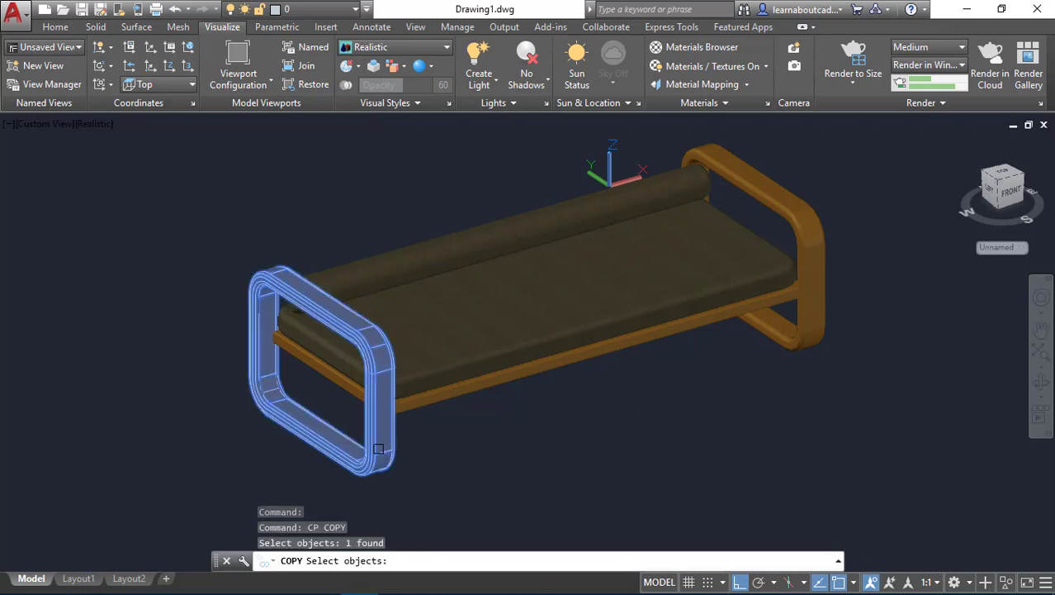
key(Return)
click(460, 497)
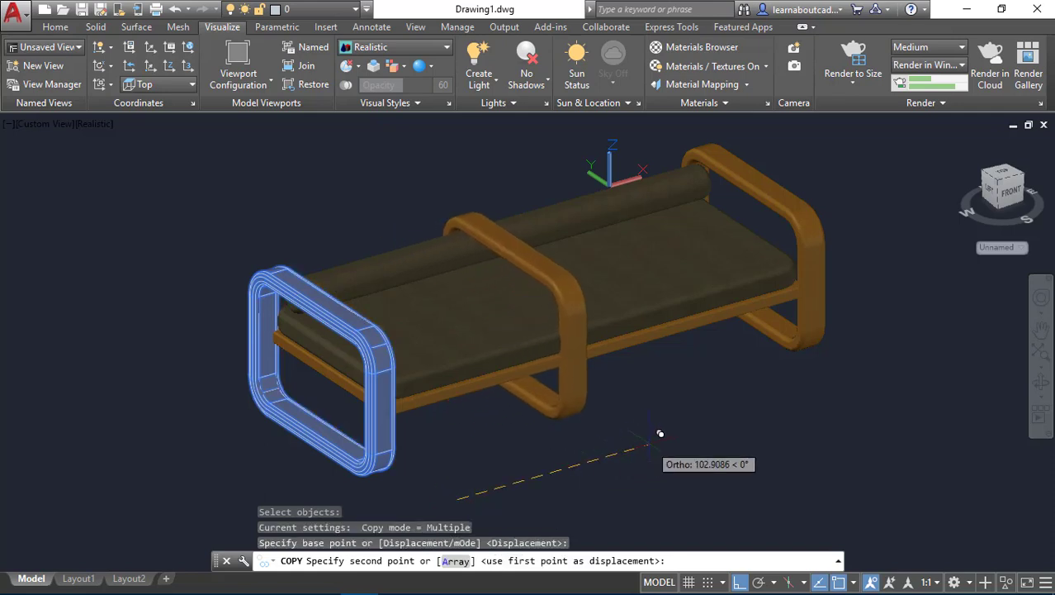
text(115)
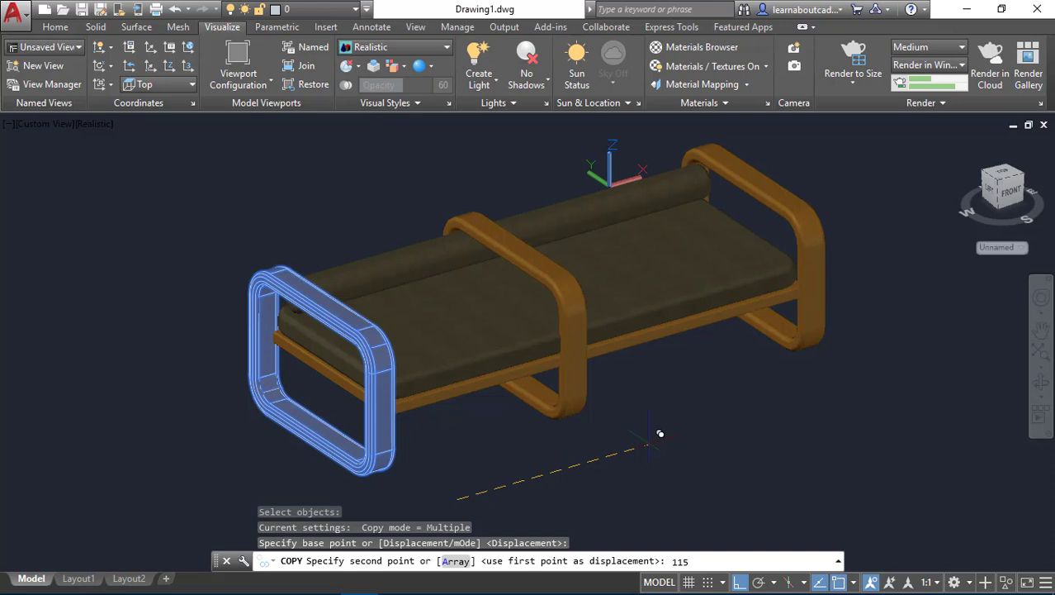
key(Return)
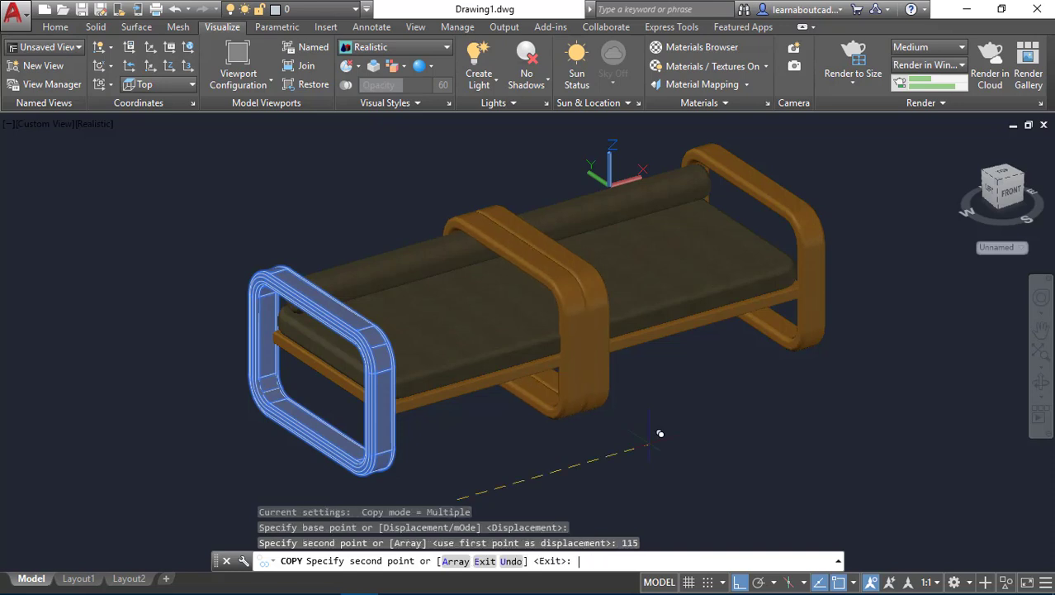
key(Return)
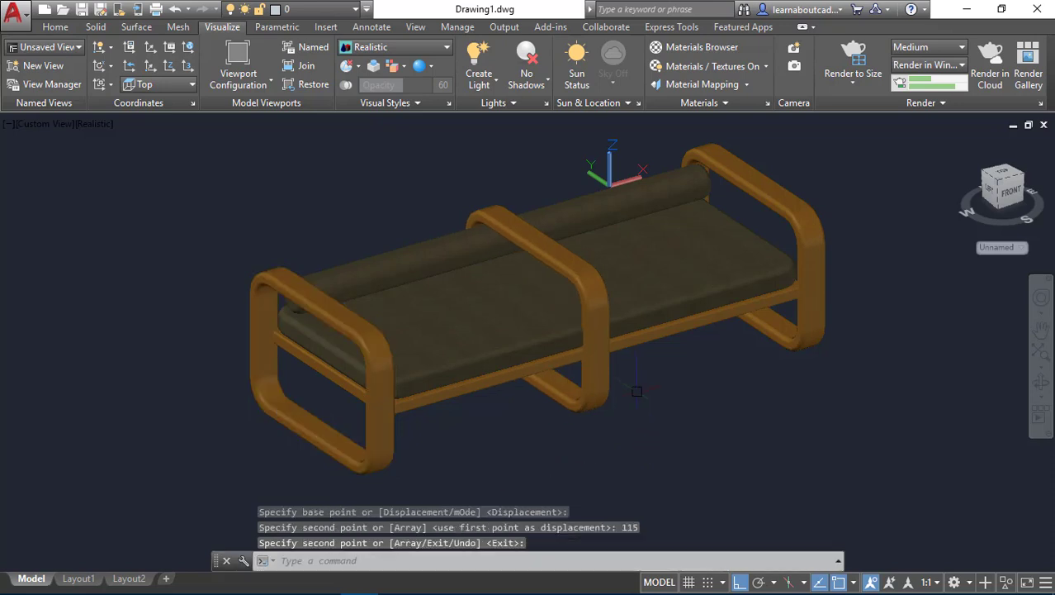
Switch the viewport's visual style from Realistic to 2D Wireframe.
scroll(633, 382, up, 3)
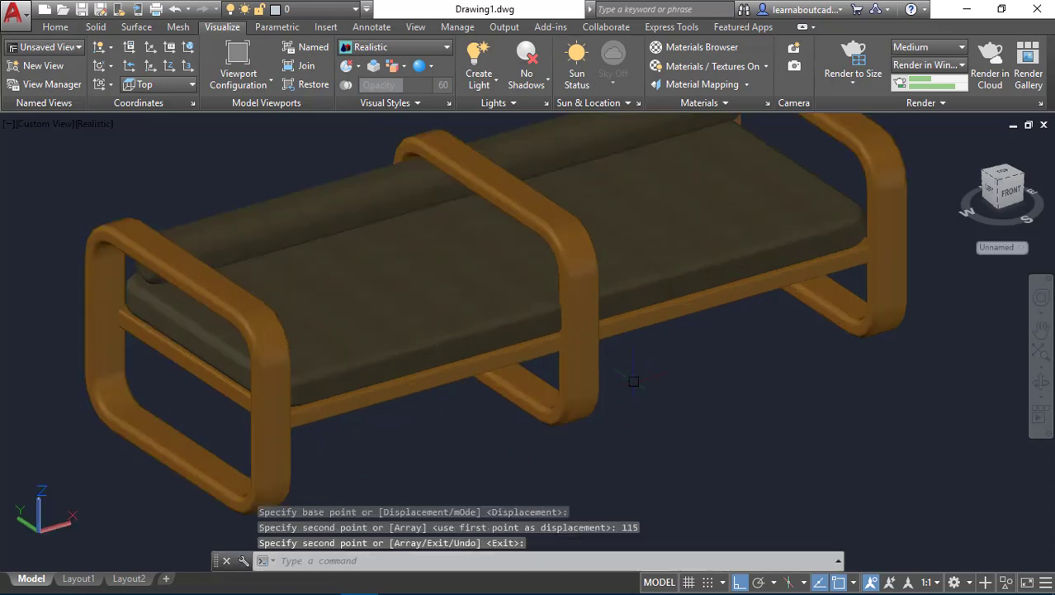
click(99, 121)
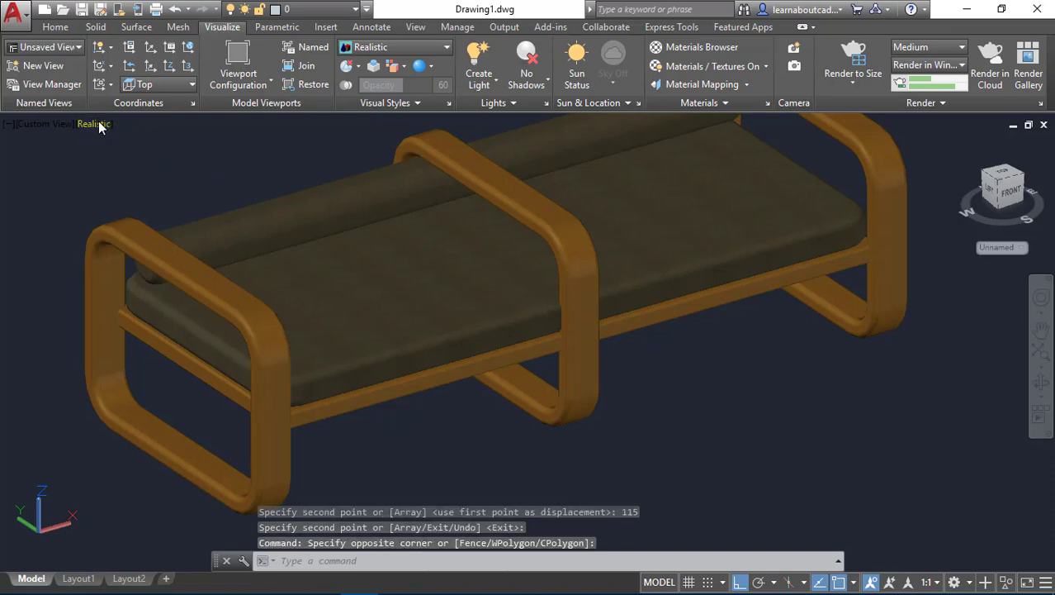
click(98, 120)
click(120, 162)
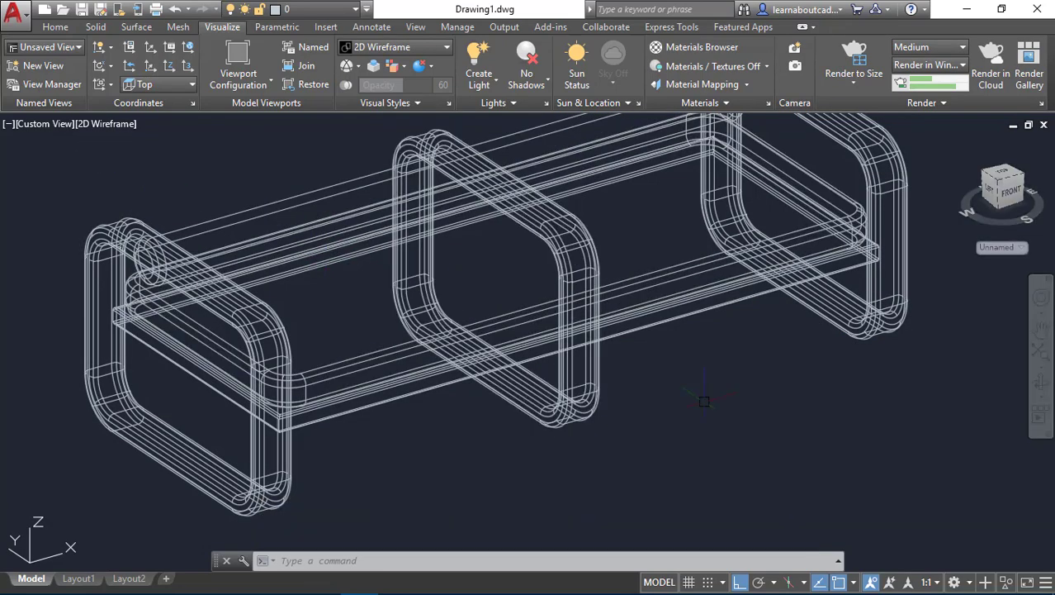
Hide the two outer end frames, leaving the middle frame, slab, cushion and bolster displayed.
click(877, 316)
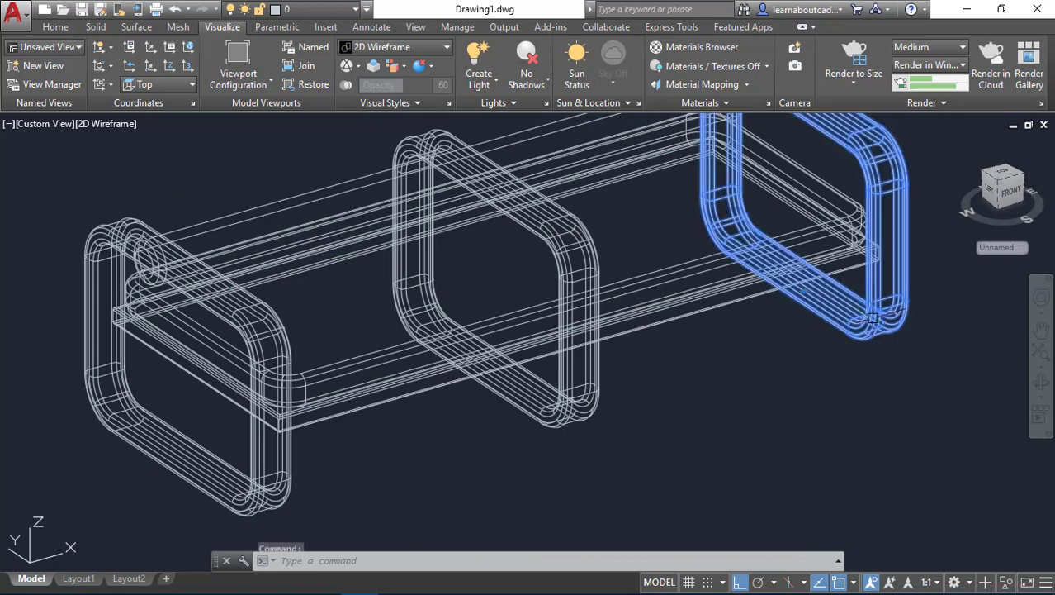
click(273, 443)
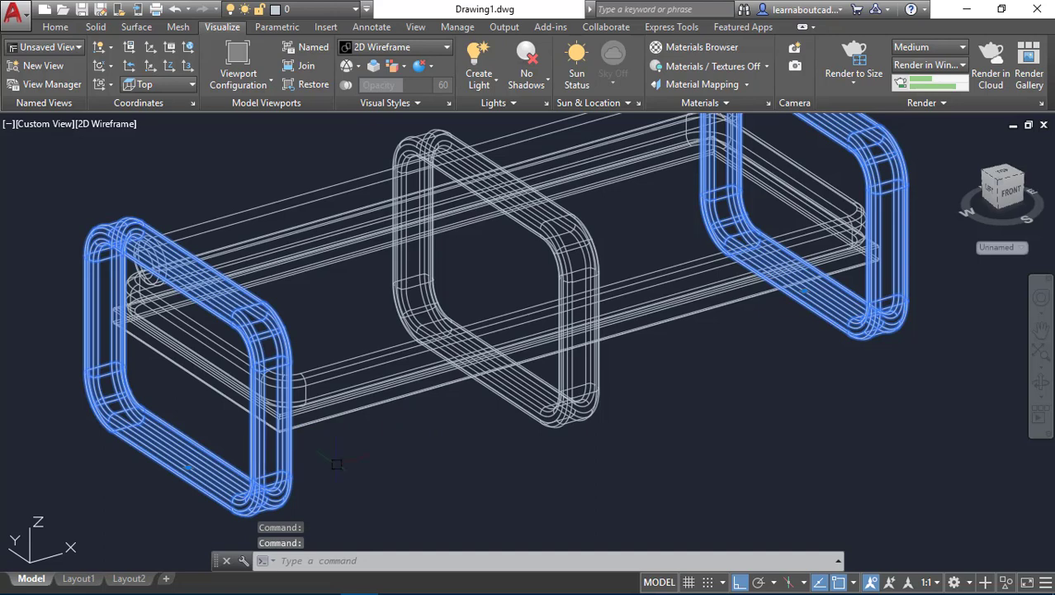
right_click(499, 482)
mouse_move(627, 202)
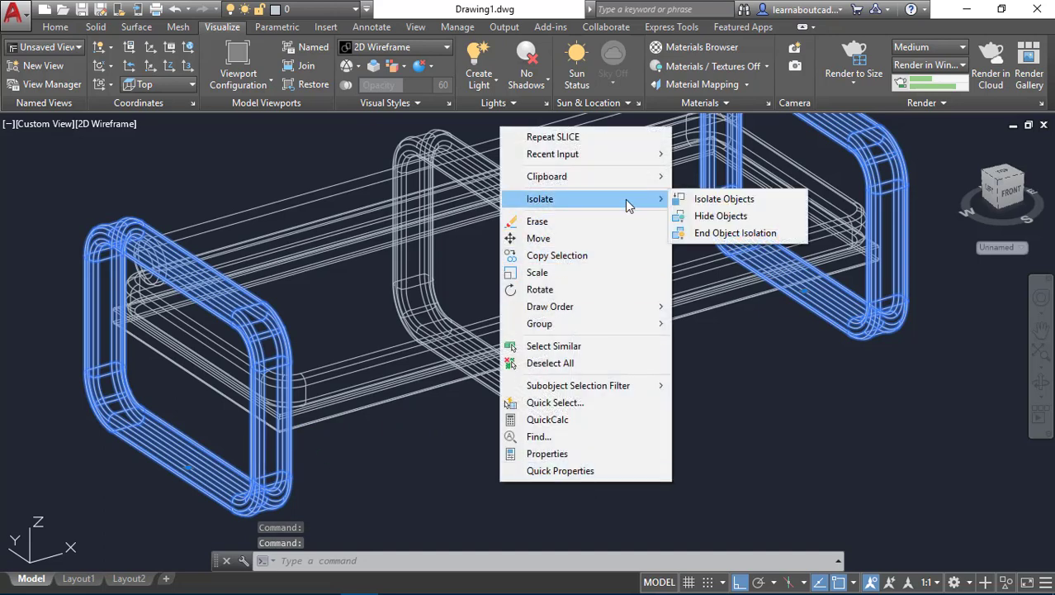
click(705, 217)
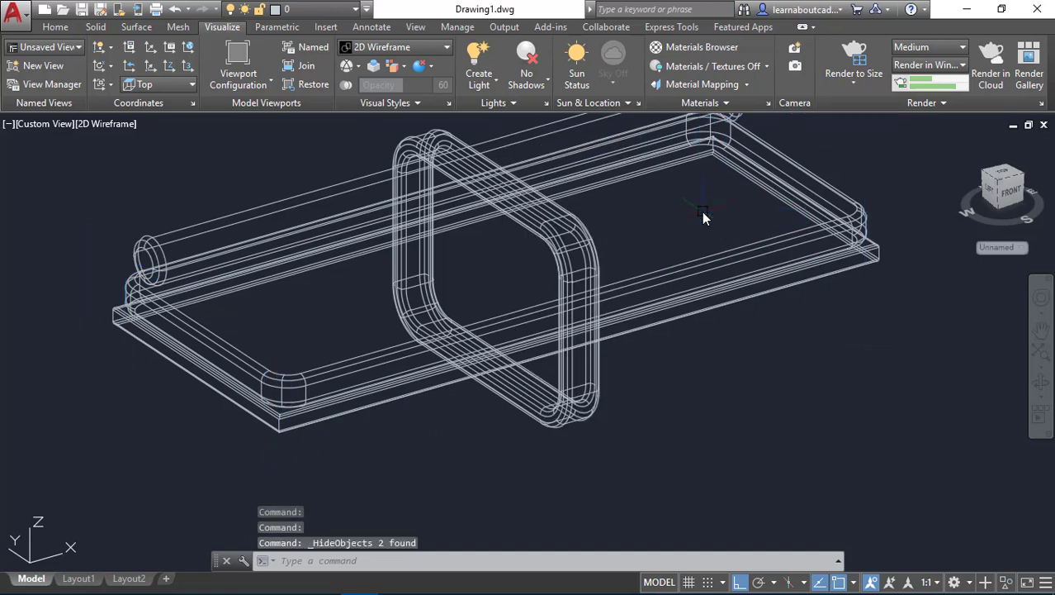
From the Left view, slice the middle frame horizontally along the slab's top edge, keeping both sides.
click(46, 129)
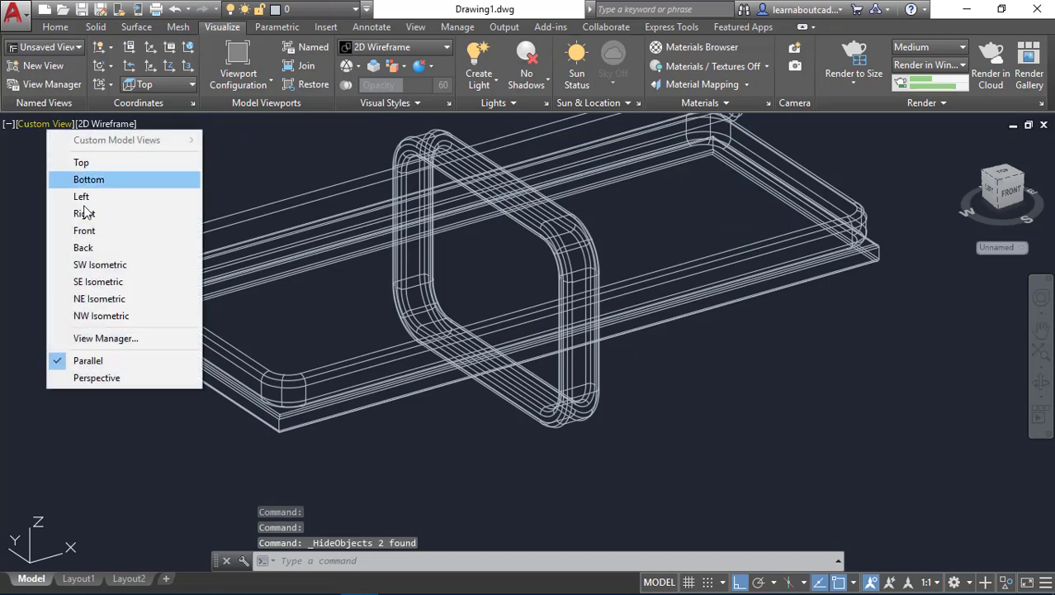
click(88, 196)
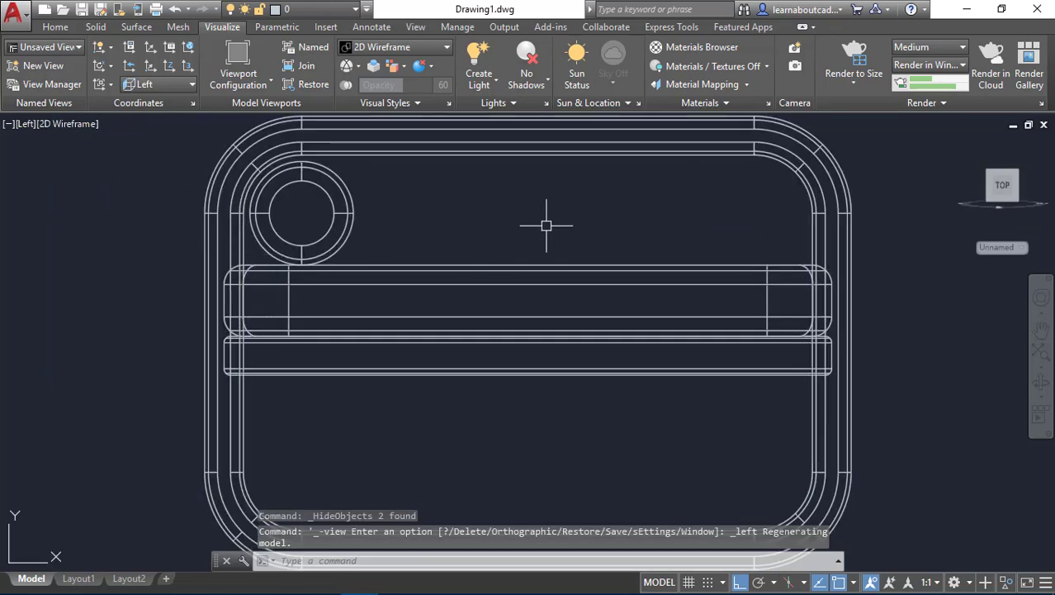
text(sl)
key(Return)
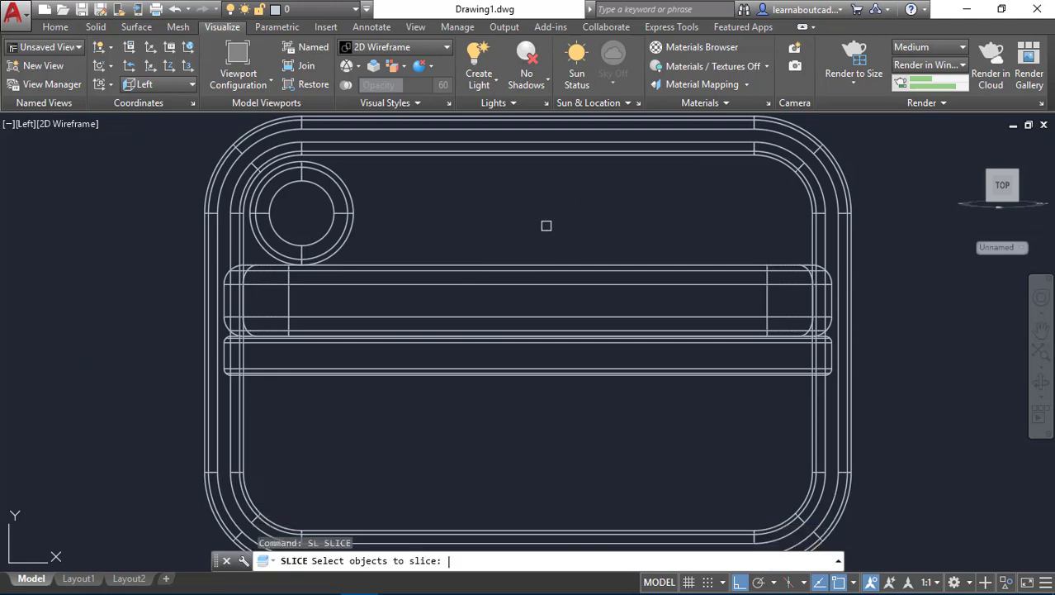
click(559, 144)
key(Return)
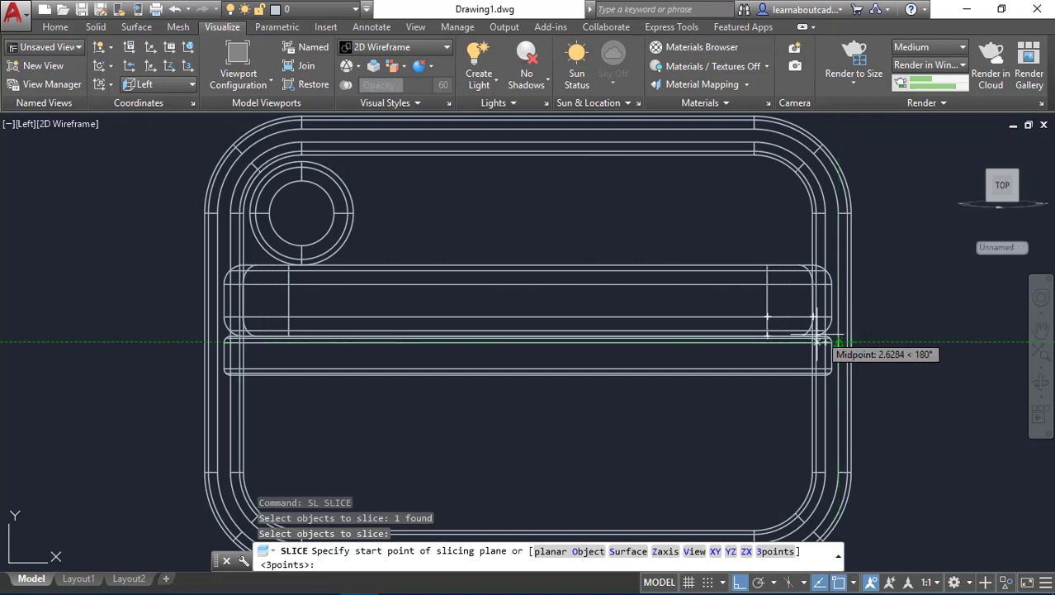
scroll(823, 341, up, 4)
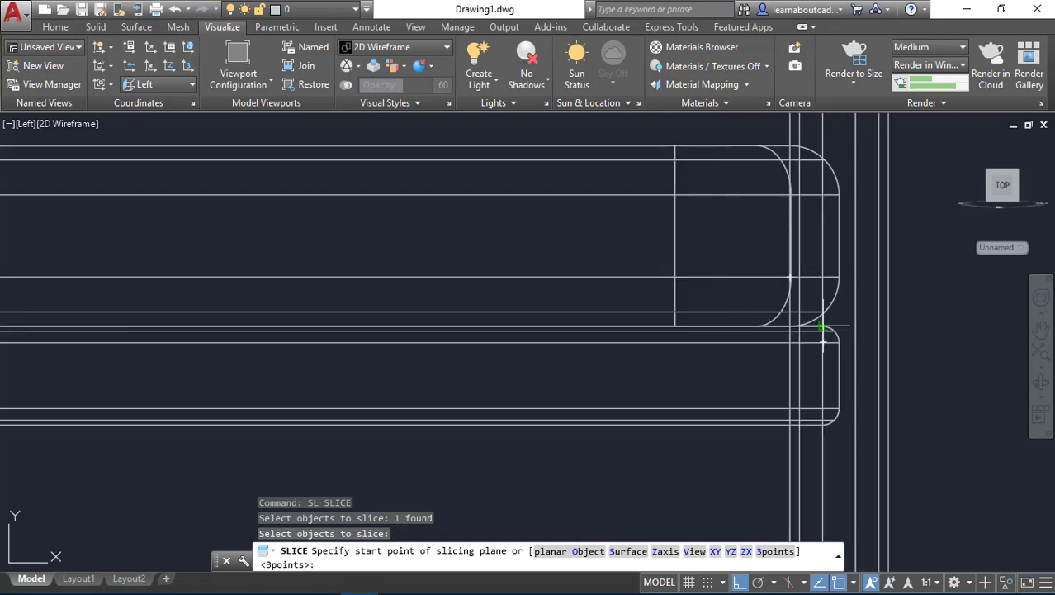
click(824, 330)
scroll(829, 331, down, 5)
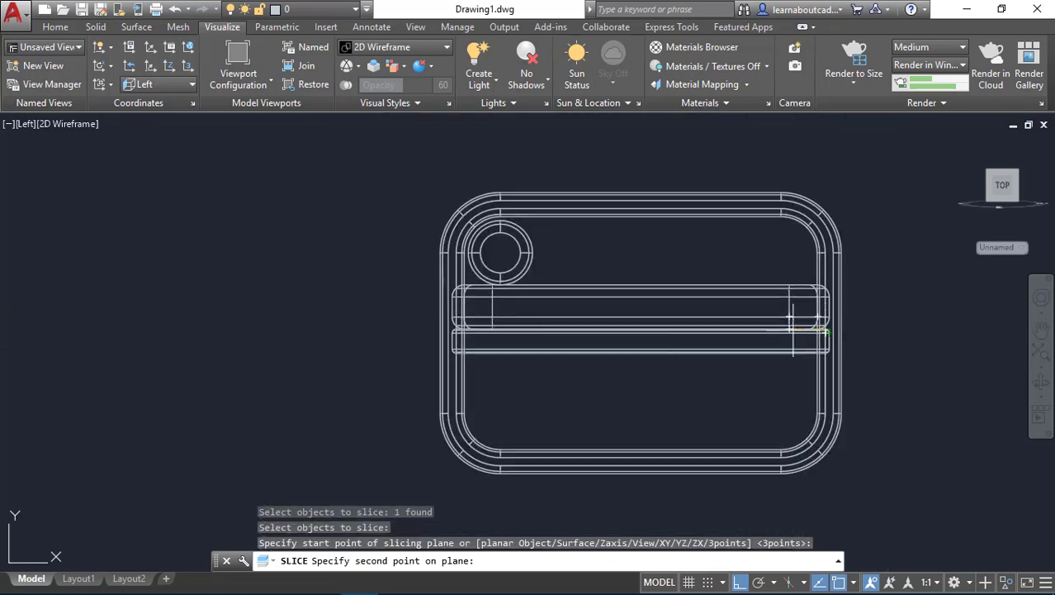
click(260, 337)
key(Return)
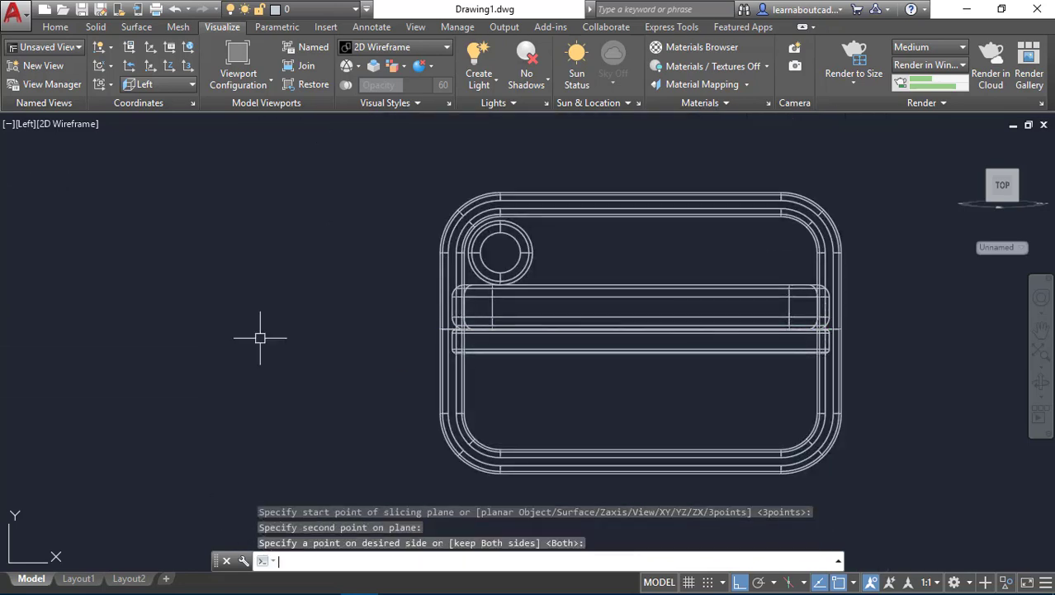
Erase the upper half of the sliced middle frame and view the remaining leg in 3D.
click(671, 192)
key(Delete)
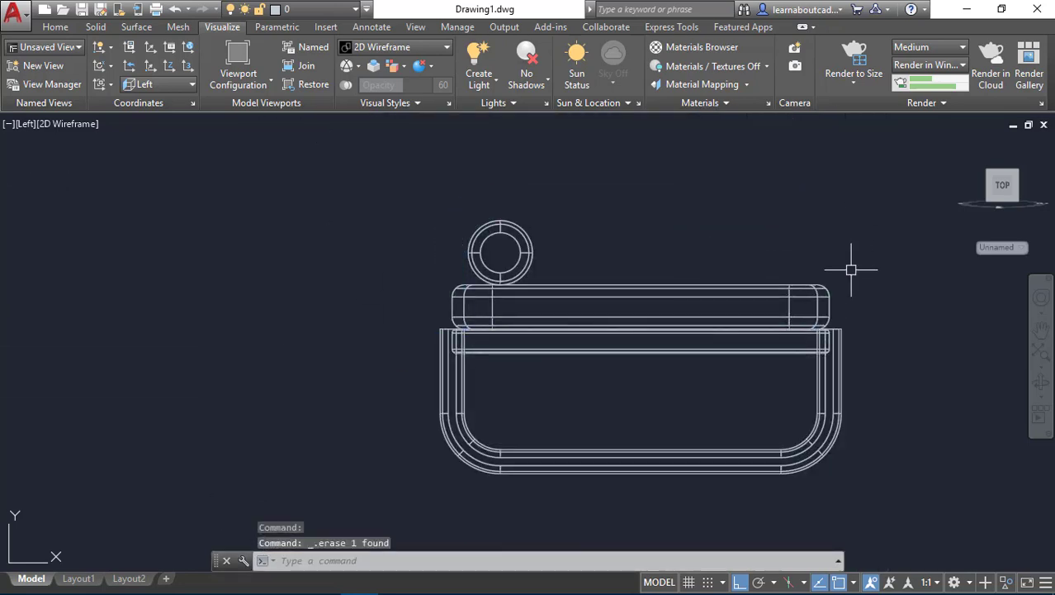
shift+middle_drag(871, 370, 766, 401)
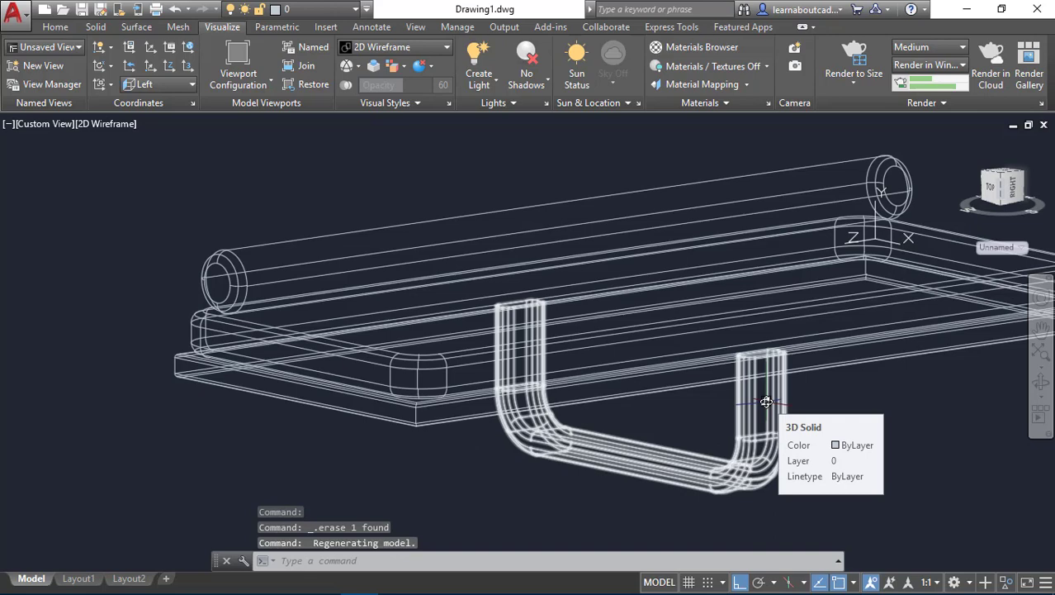
middle_drag(766, 402, 617, 421)
End the object isolation to bring back the two hidden outer end frames.
right_click(810, 409)
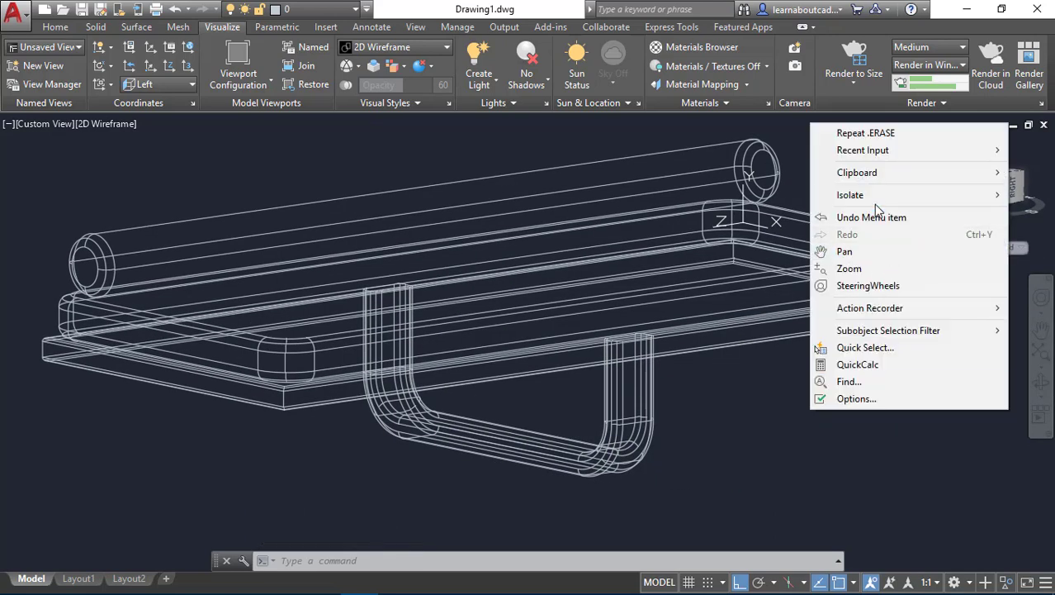
mouse_move(873, 201)
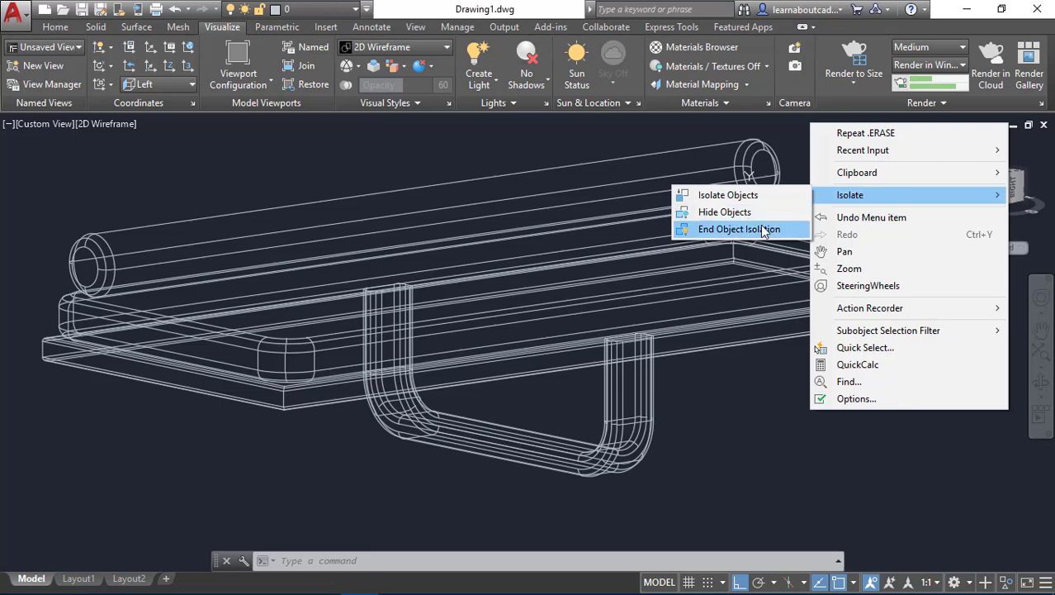
click(765, 231)
scroll(758, 284, down, 2)
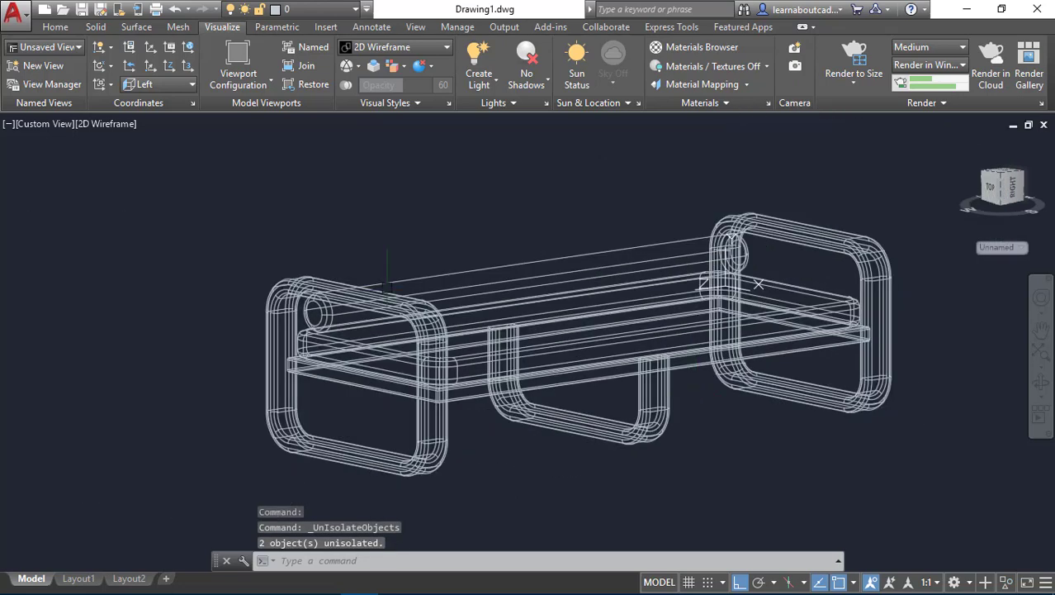
Switch the viewport to the Realistic visual style and inspect where the middle leg meets the slab.
click(126, 123)
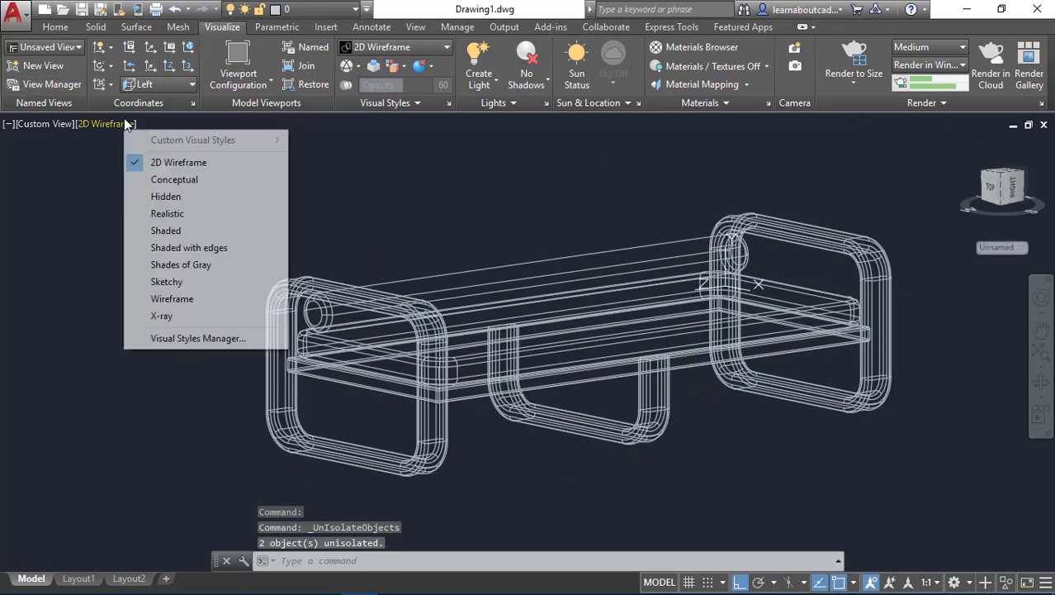
click(162, 211)
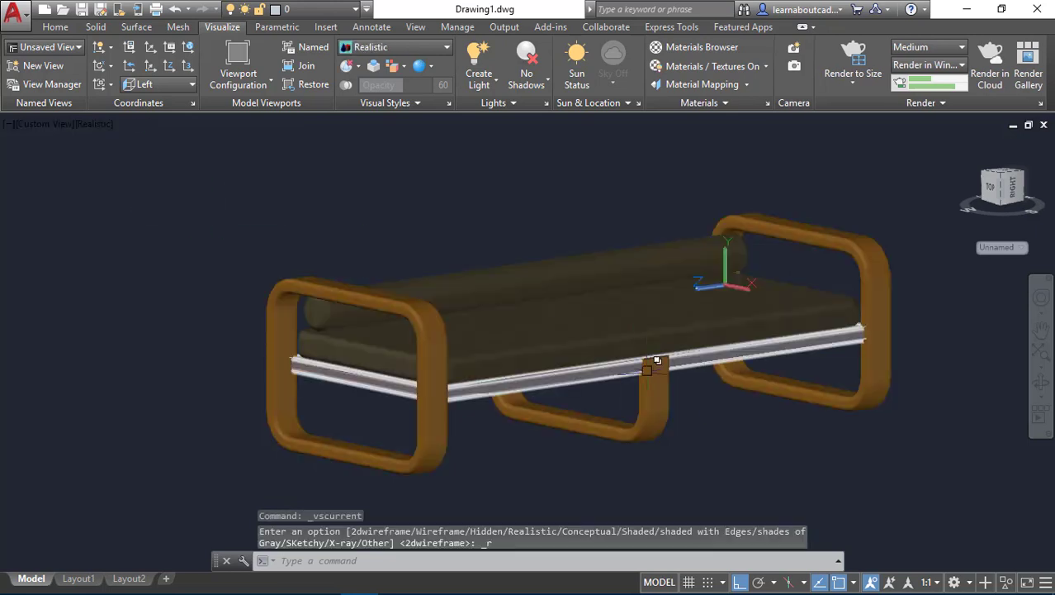
scroll(707, 398, up, 1)
scroll(706, 399, up, 3)
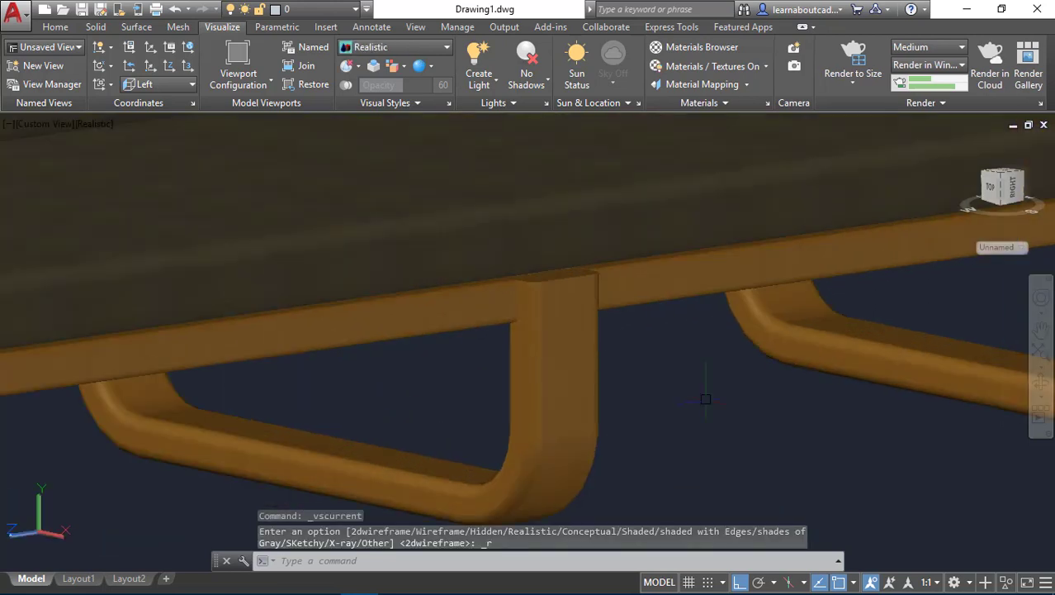
scroll(706, 399, down, 2)
scroll(701, 363, down, 3)
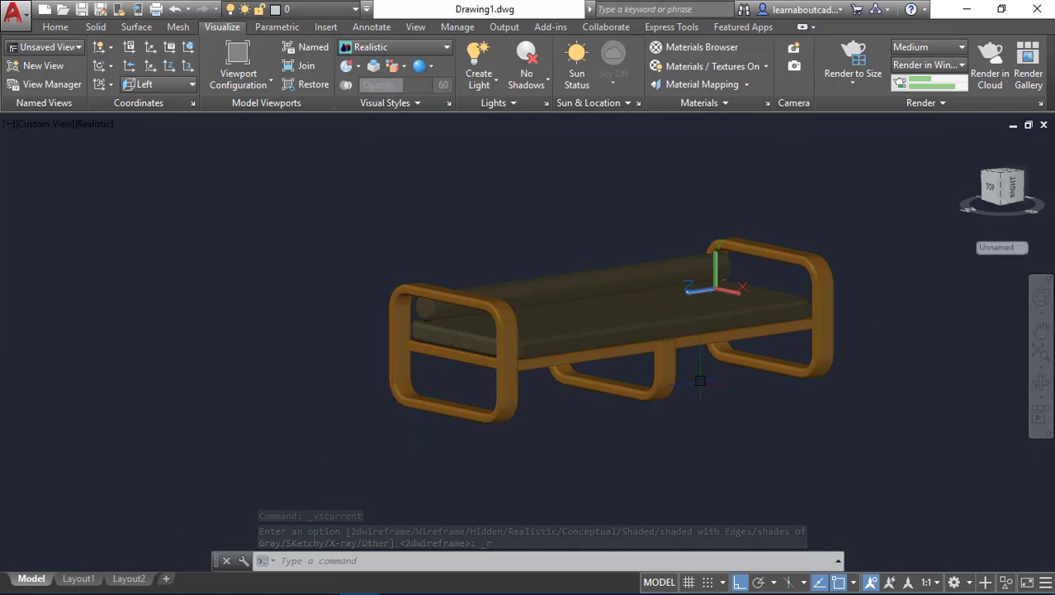
scroll(701, 381, up, 2)
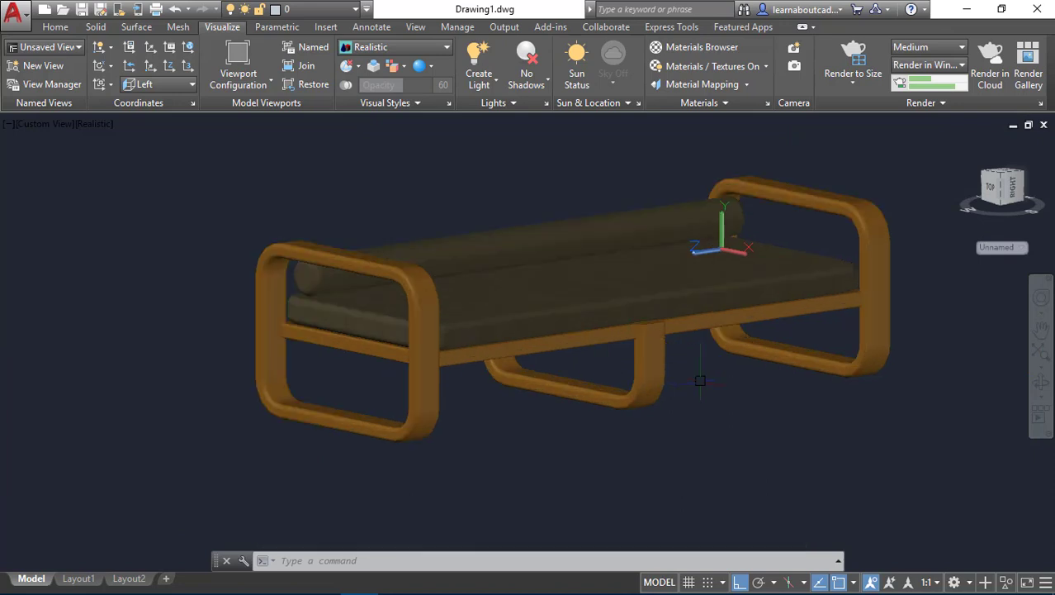
Switch the view to Perspective projection and frame the whole bench from a raised corner angle.
click(34, 126)
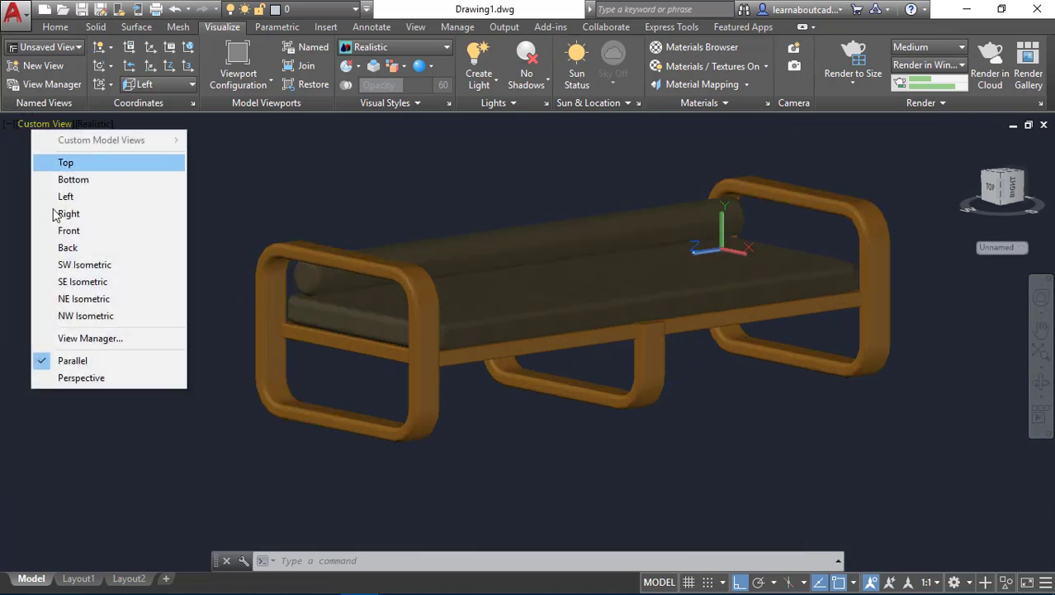
click(83, 377)
shift+middle_drag(160, 337, 826, 369)
shift+middle_drag(478, 420, 560, 420)
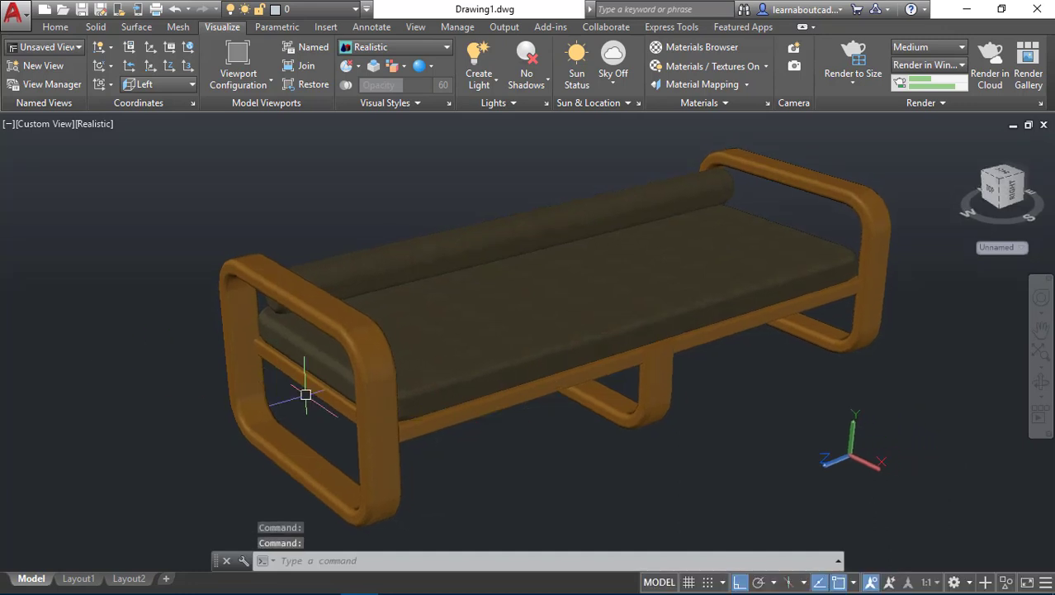
scroll(549, 306, up, 1)
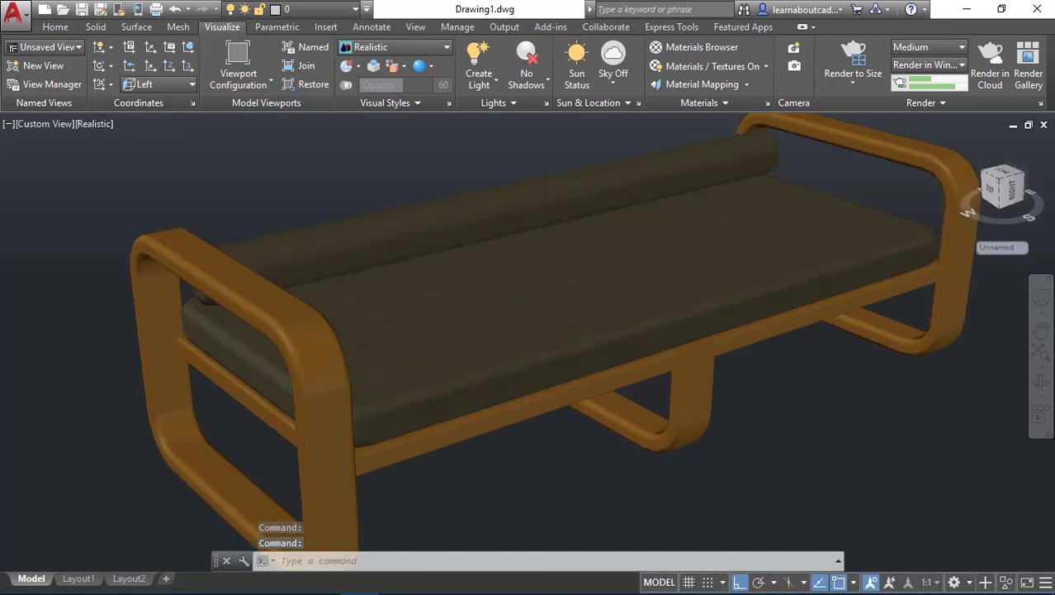
Create a new model view named render and choose a Gradient background for it.
click(41, 124)
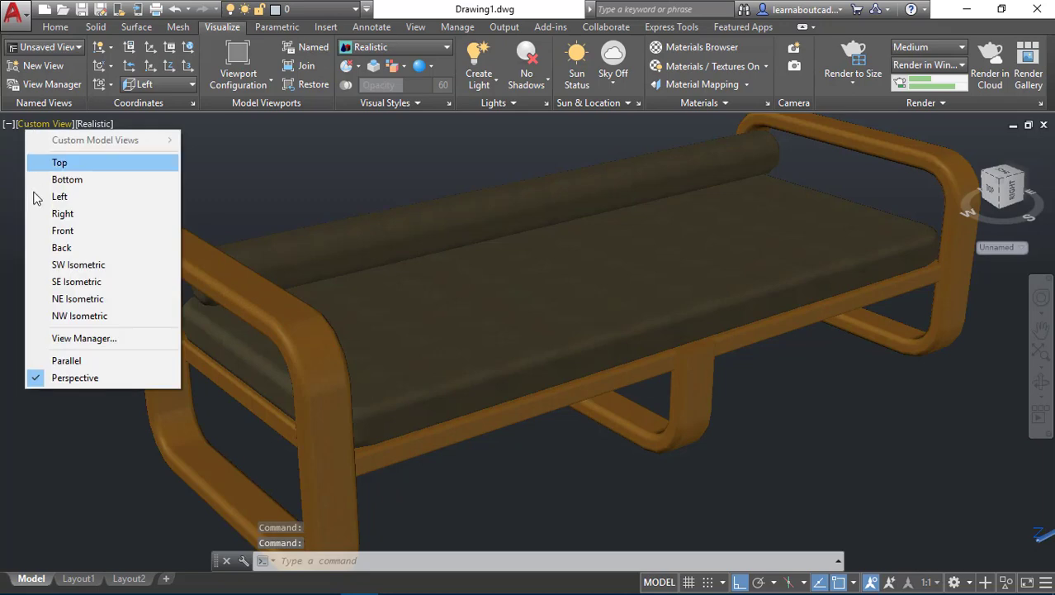
click(56, 340)
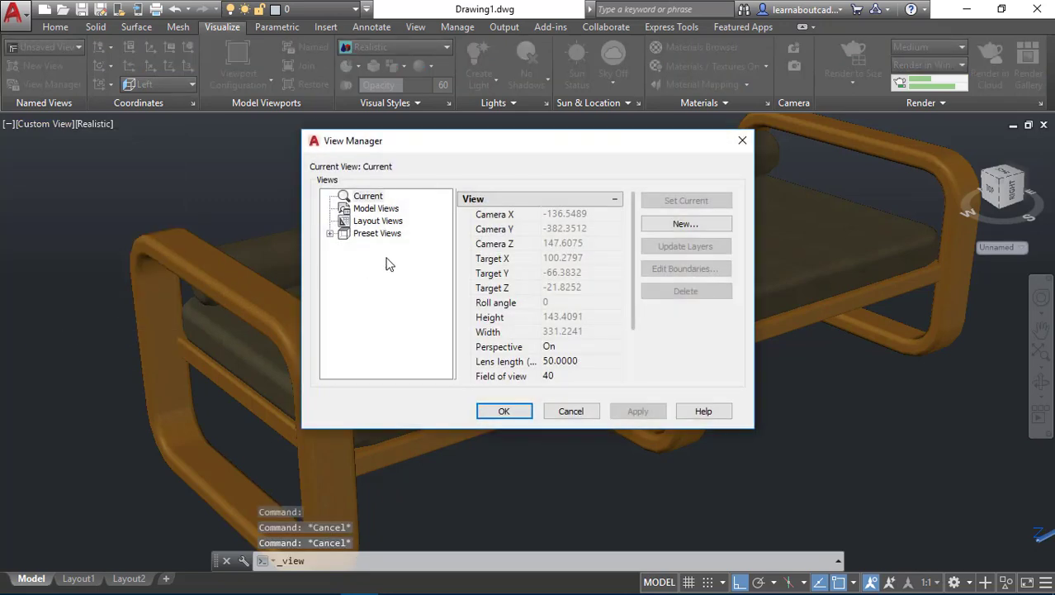
click(379, 209)
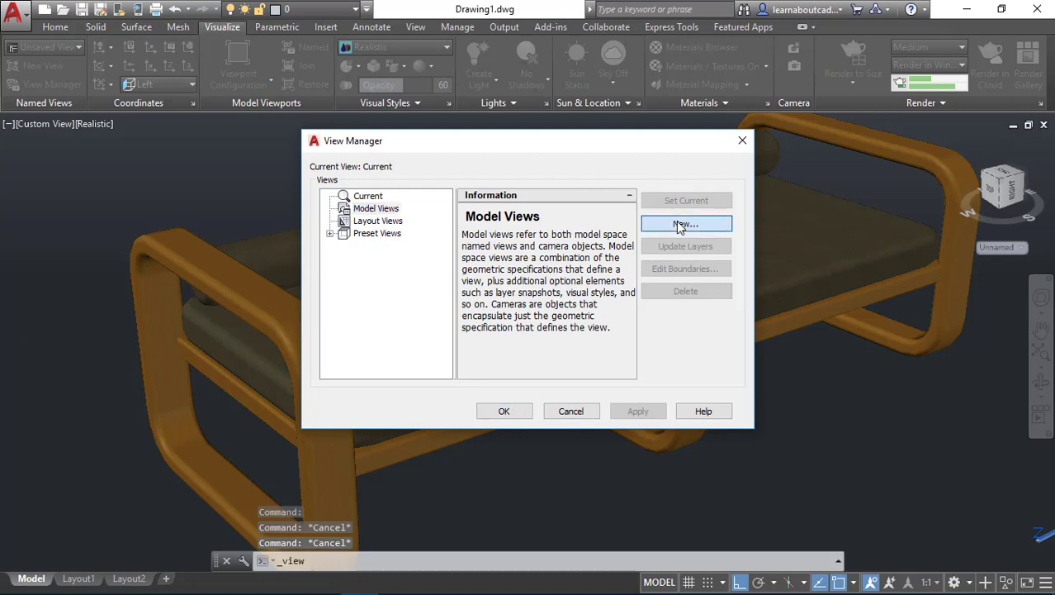
click(682, 223)
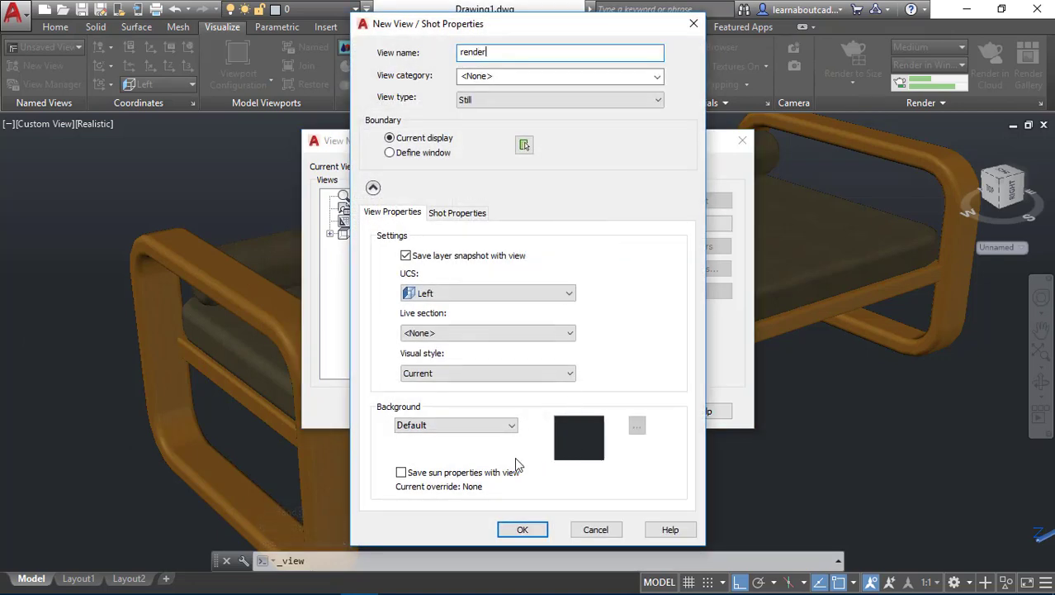
click(512, 425)
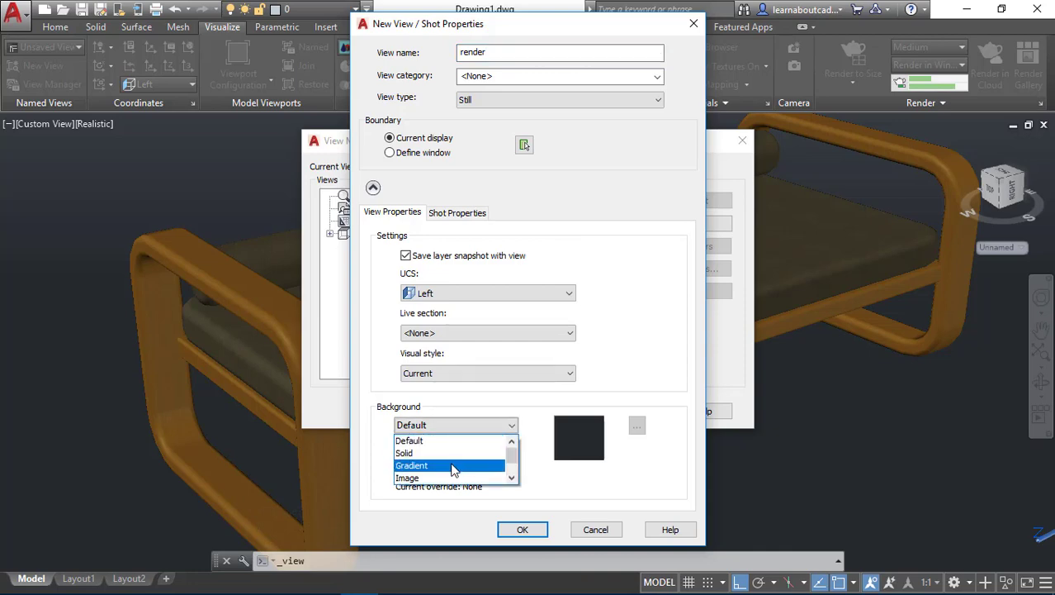
click(452, 467)
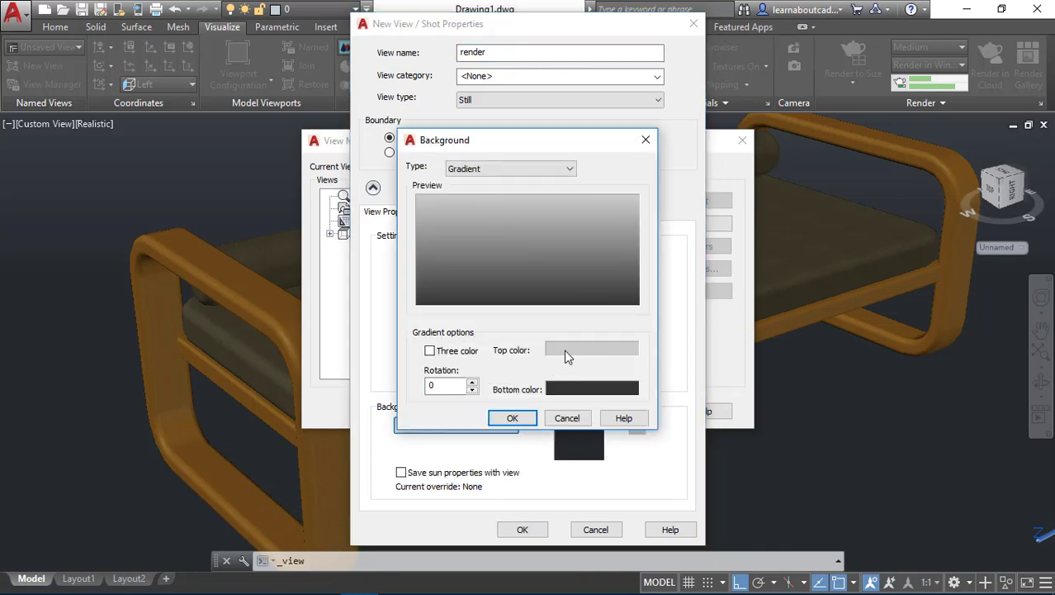
Set the gradient's bottom color to light blue, RGB 200,238,254, and accept the background.
click(568, 397)
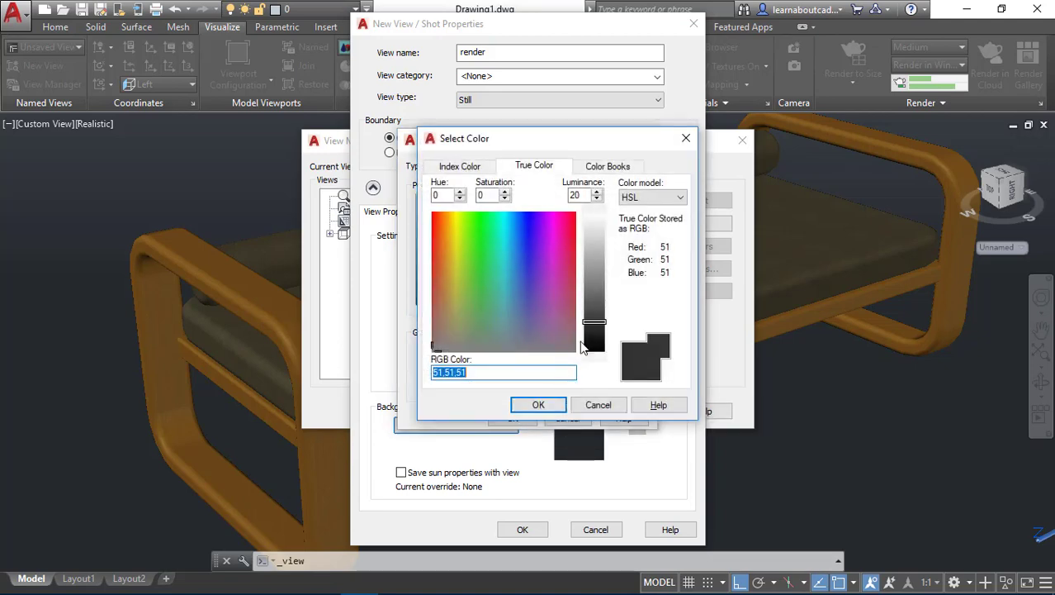
click(515, 216)
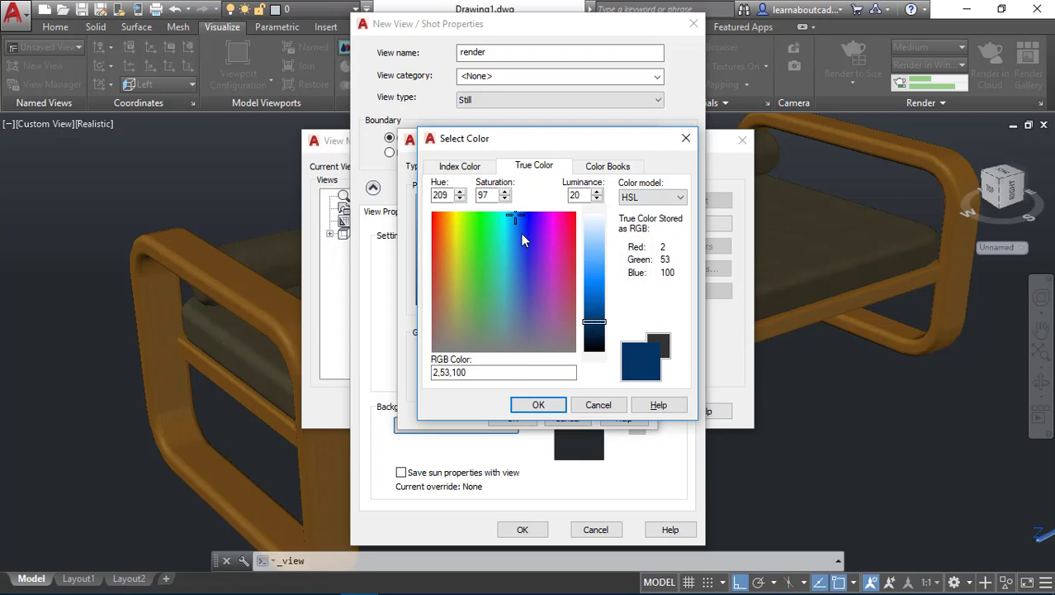
drag(514, 233, 511, 216)
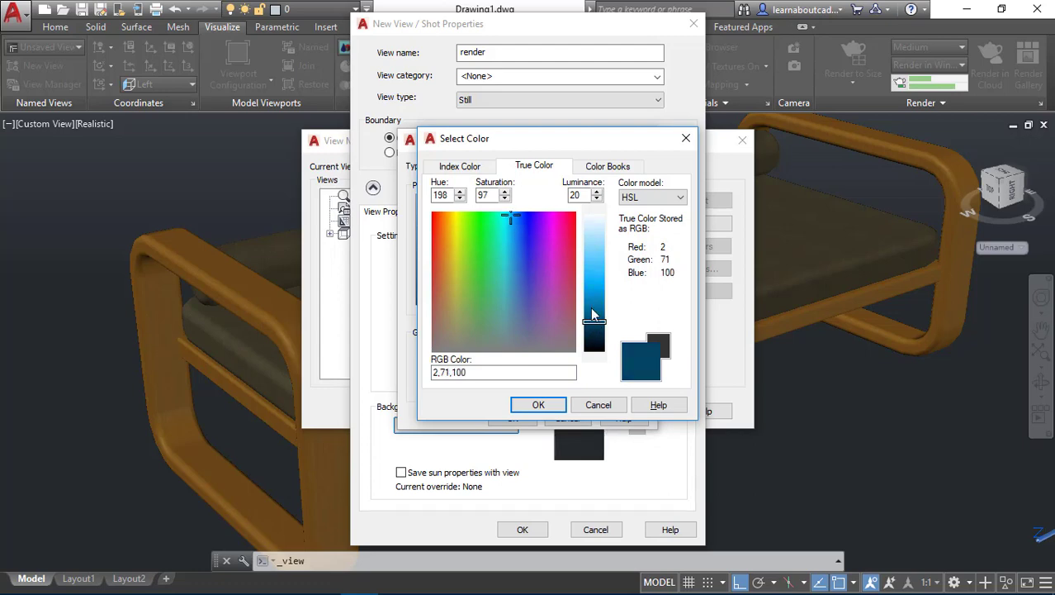
drag(595, 326, 602, 236)
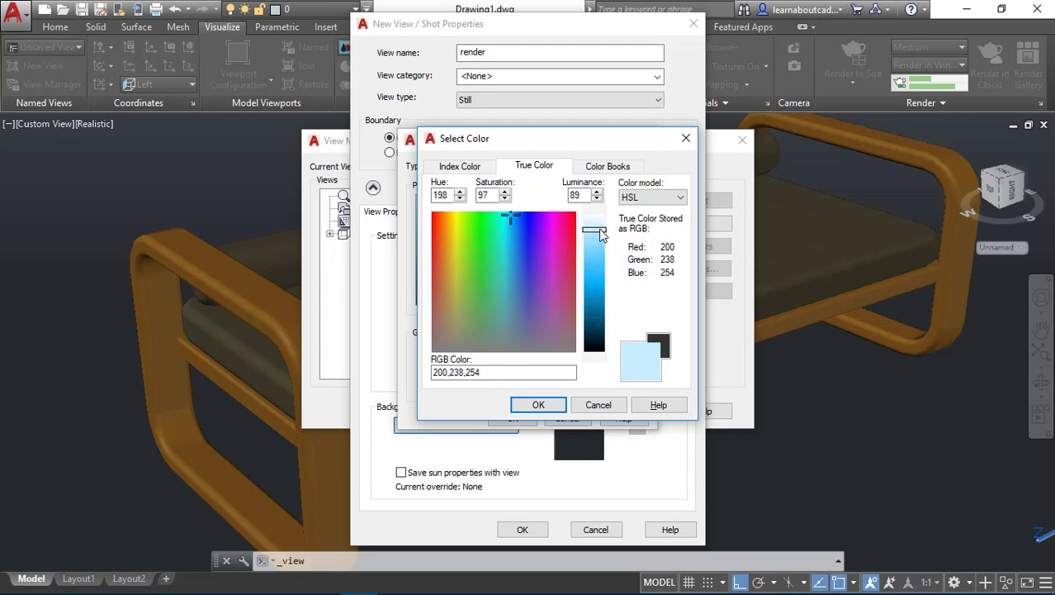
click(535, 404)
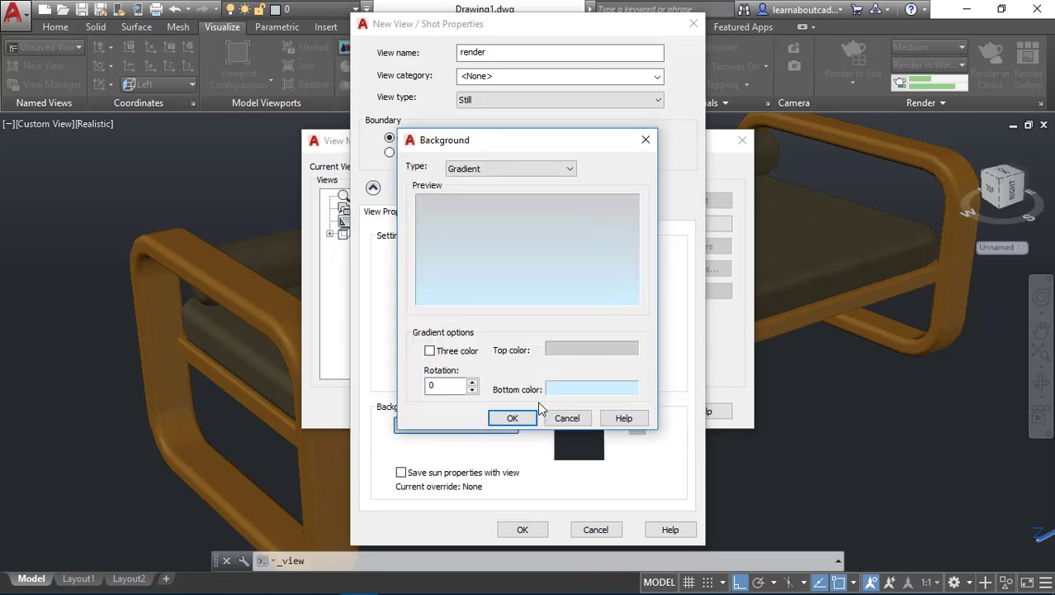
click(515, 419)
Save the render view, set it as the current view and apply it.
click(530, 535)
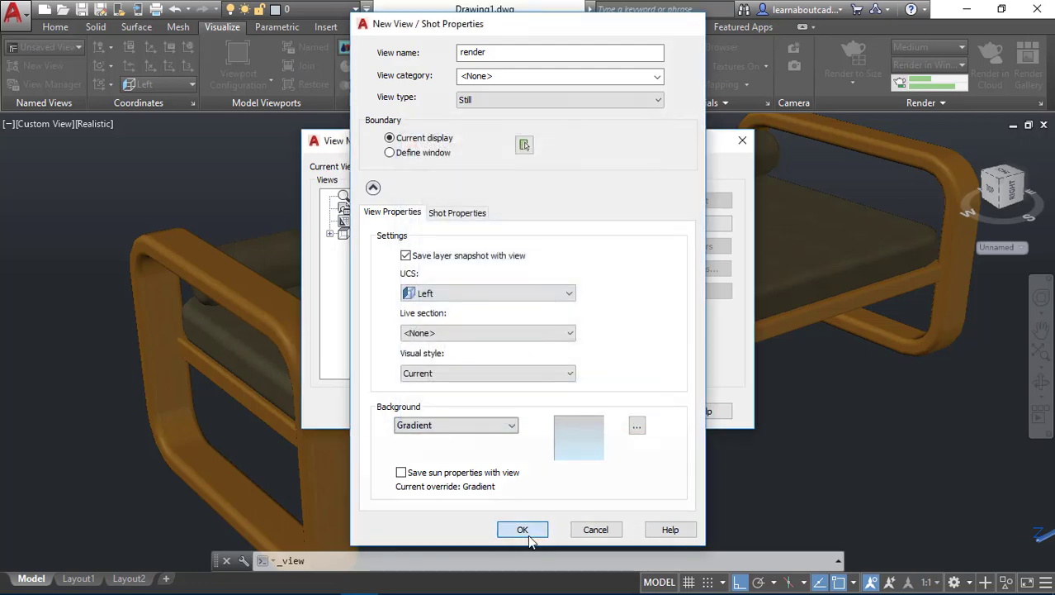
click(660, 201)
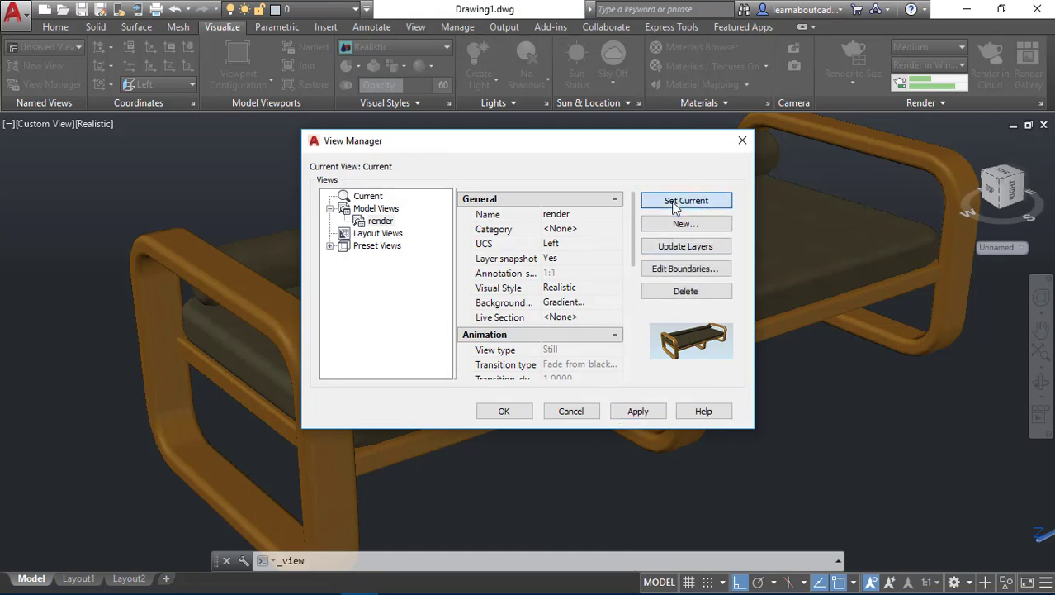
click(628, 413)
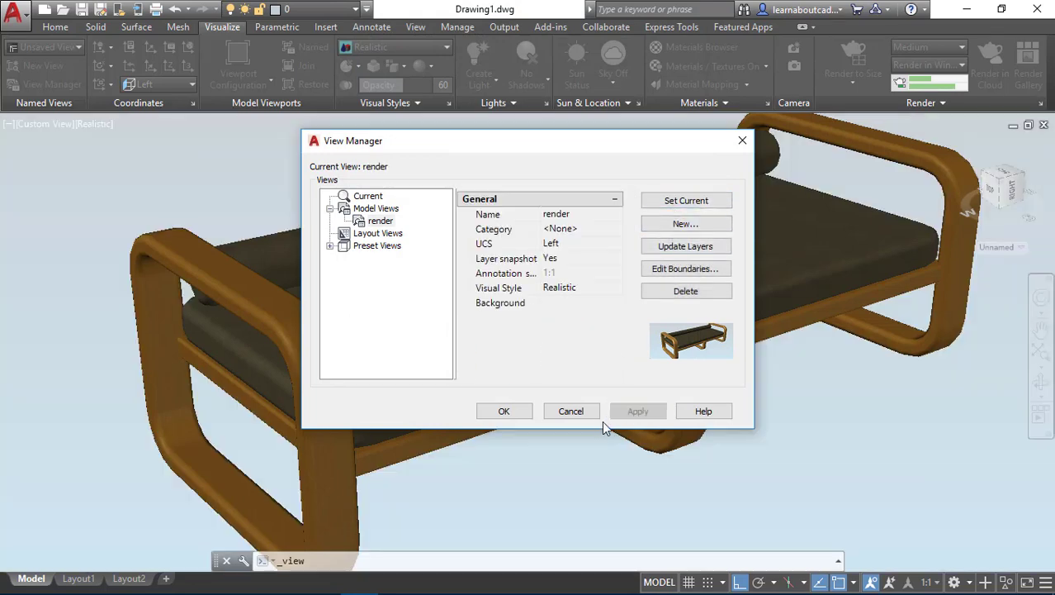
click(519, 415)
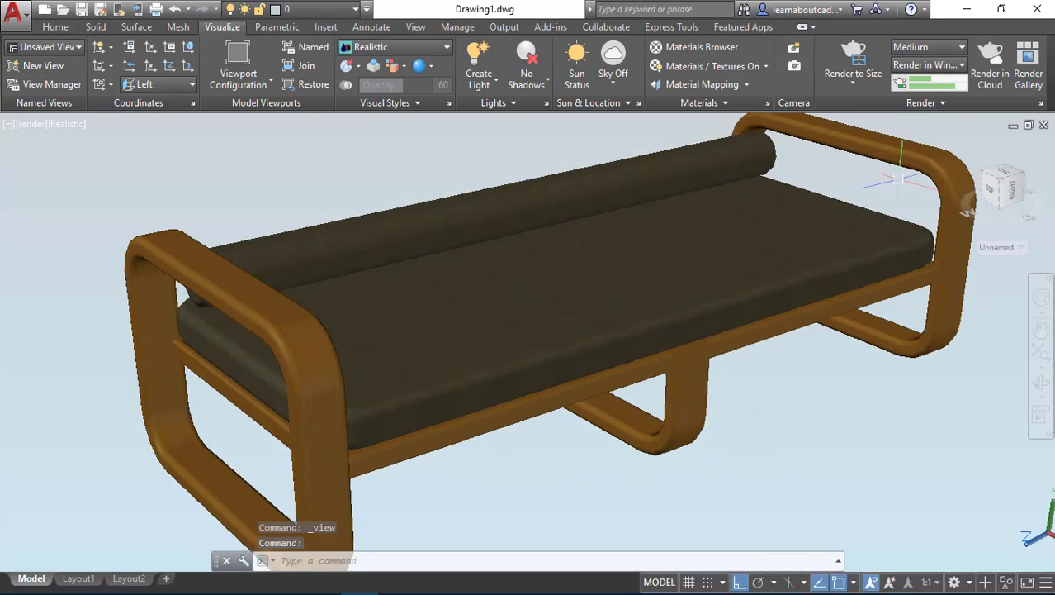
Set the render preset to High and render the bench in the render window.
click(956, 53)
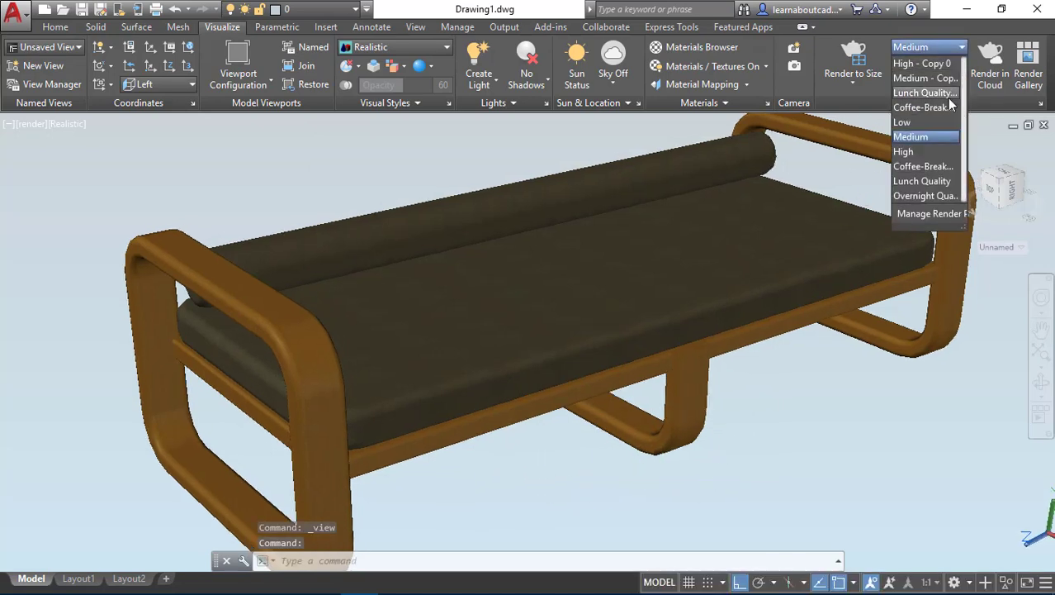
click(937, 151)
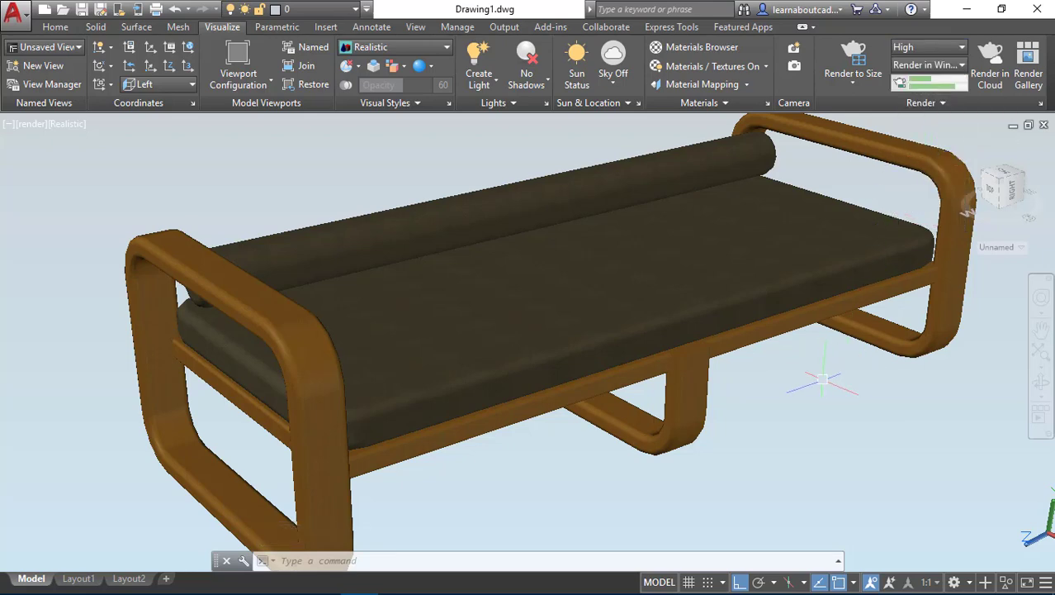
click(853, 62)
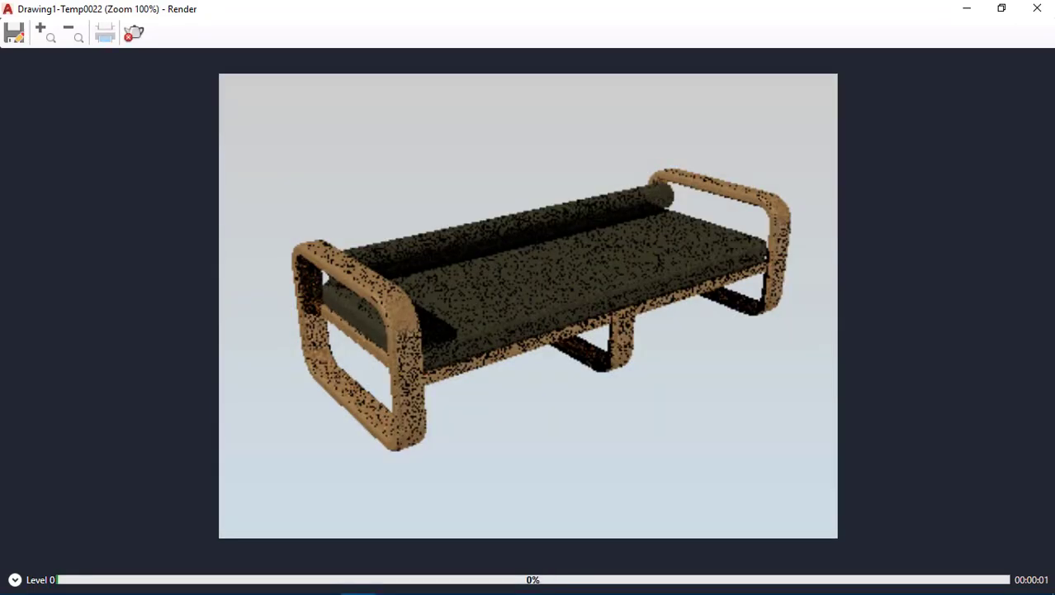